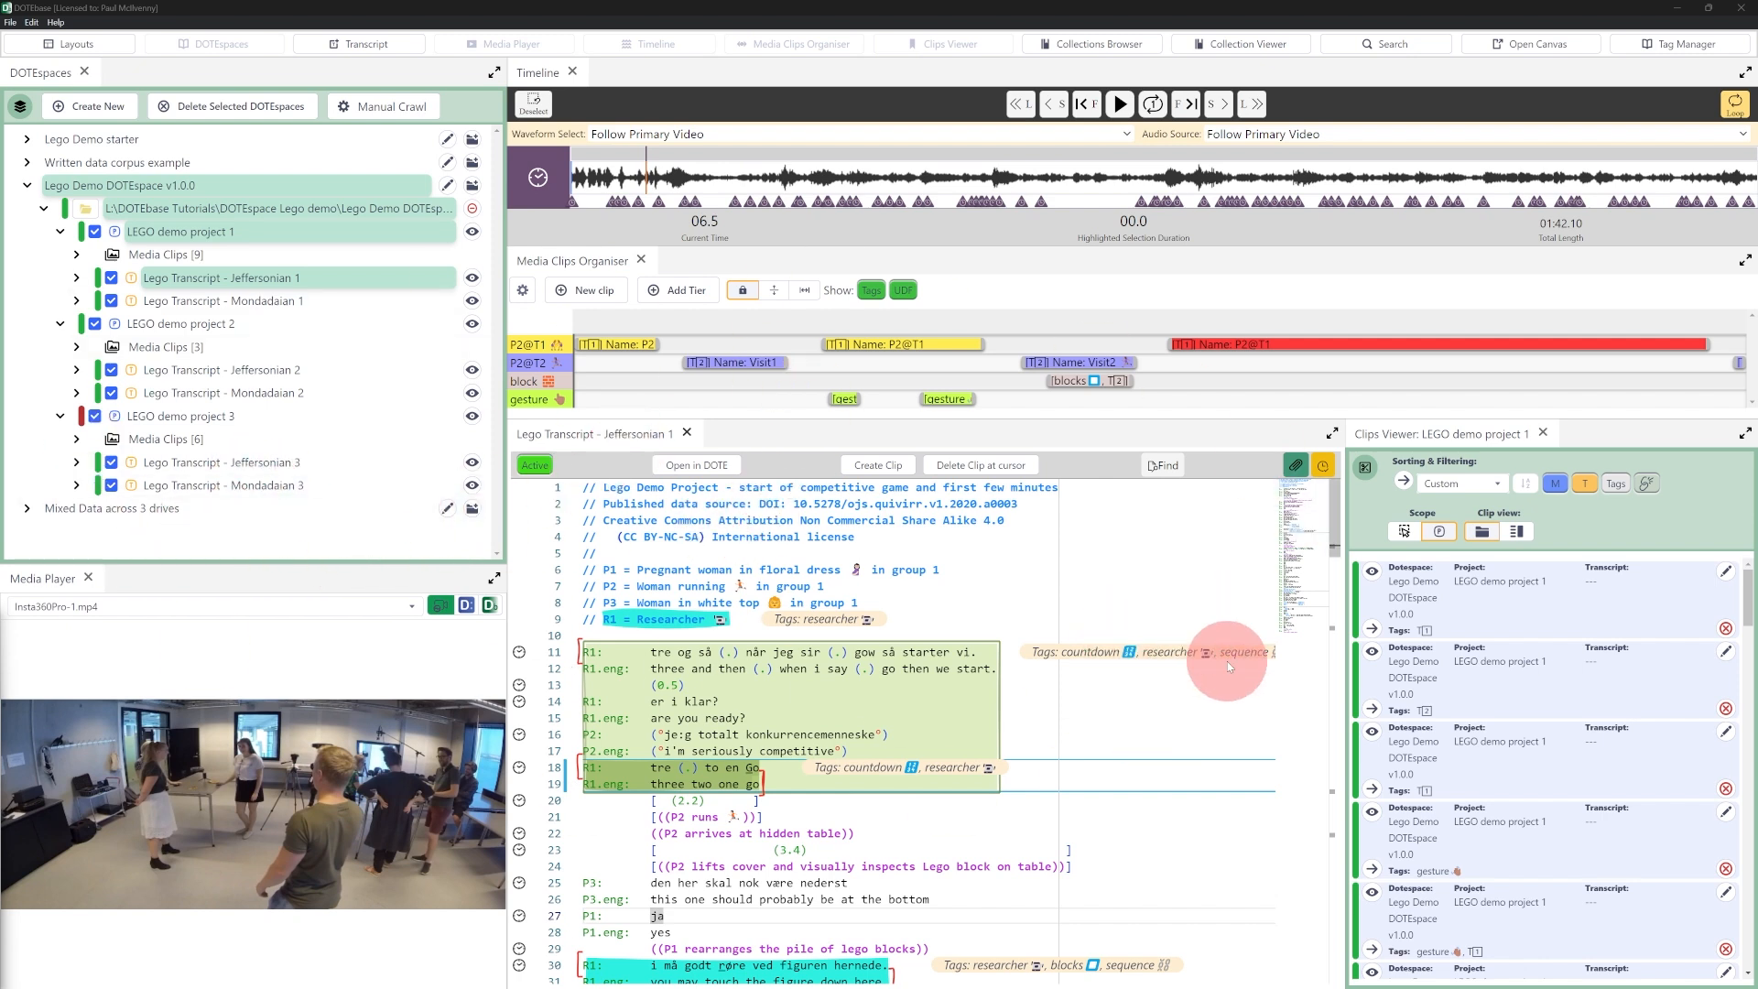
- Open the "three two one go" transcript clip for editing, review its available presets, and cancel without applying one
mouse_move(742, 731)
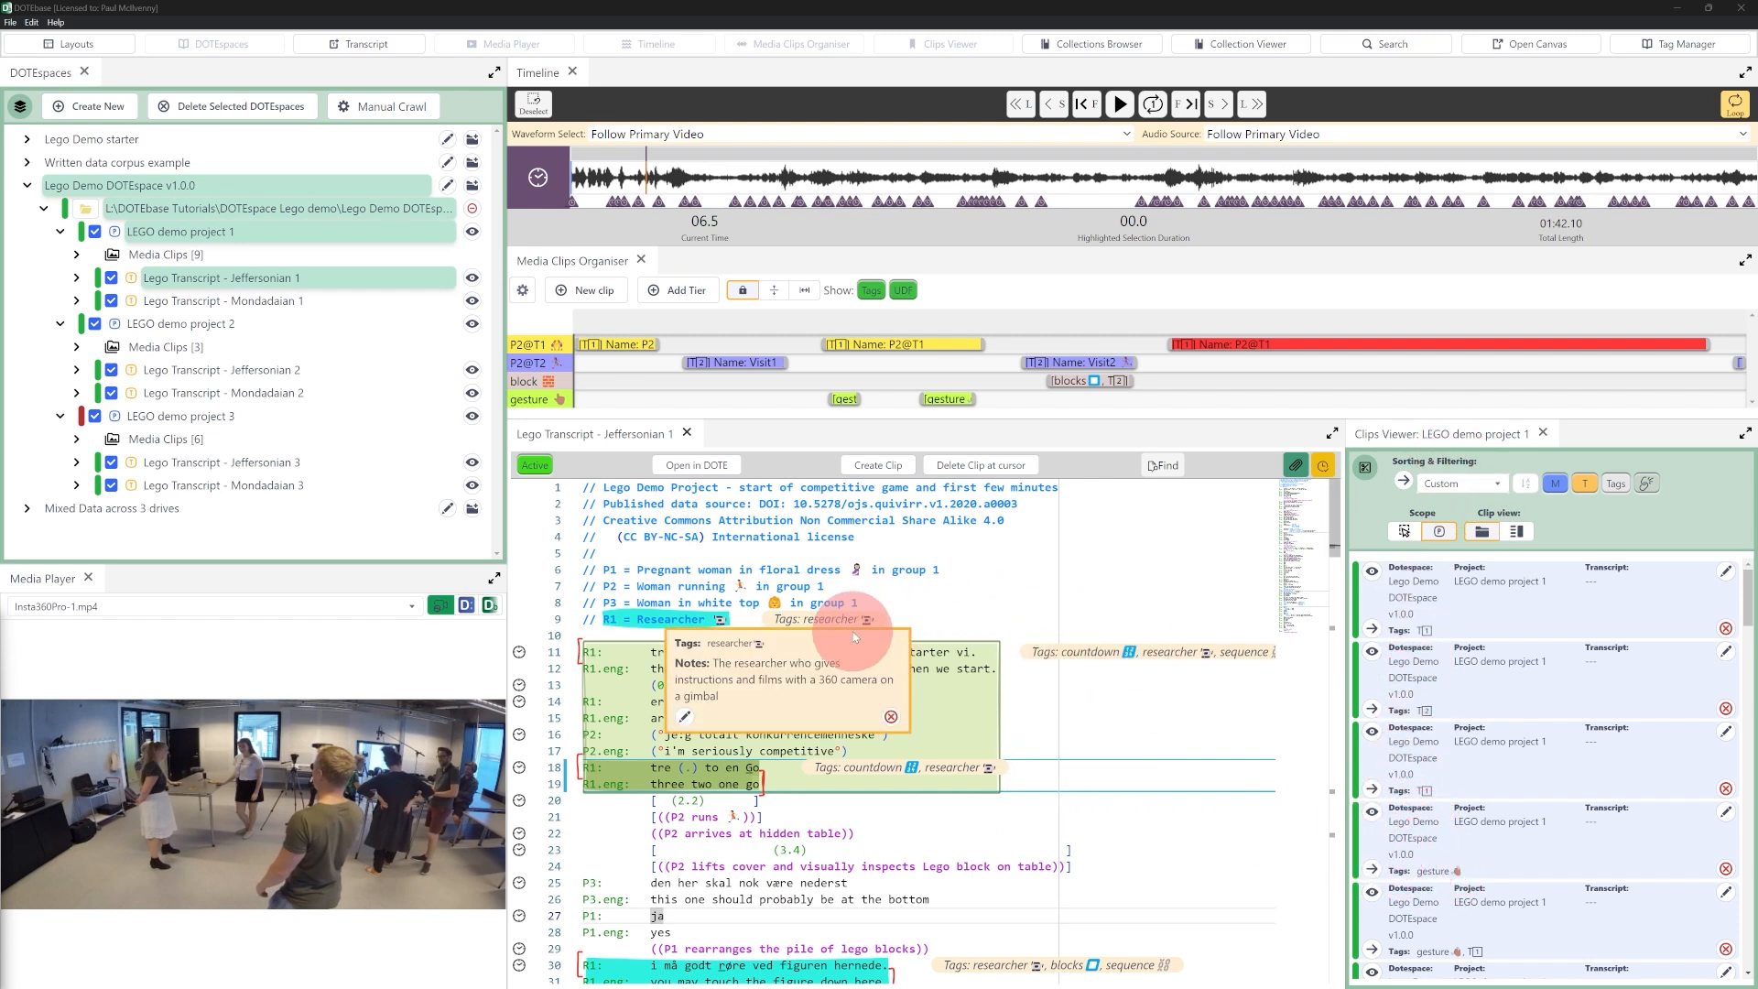
mouse_move(701, 770)
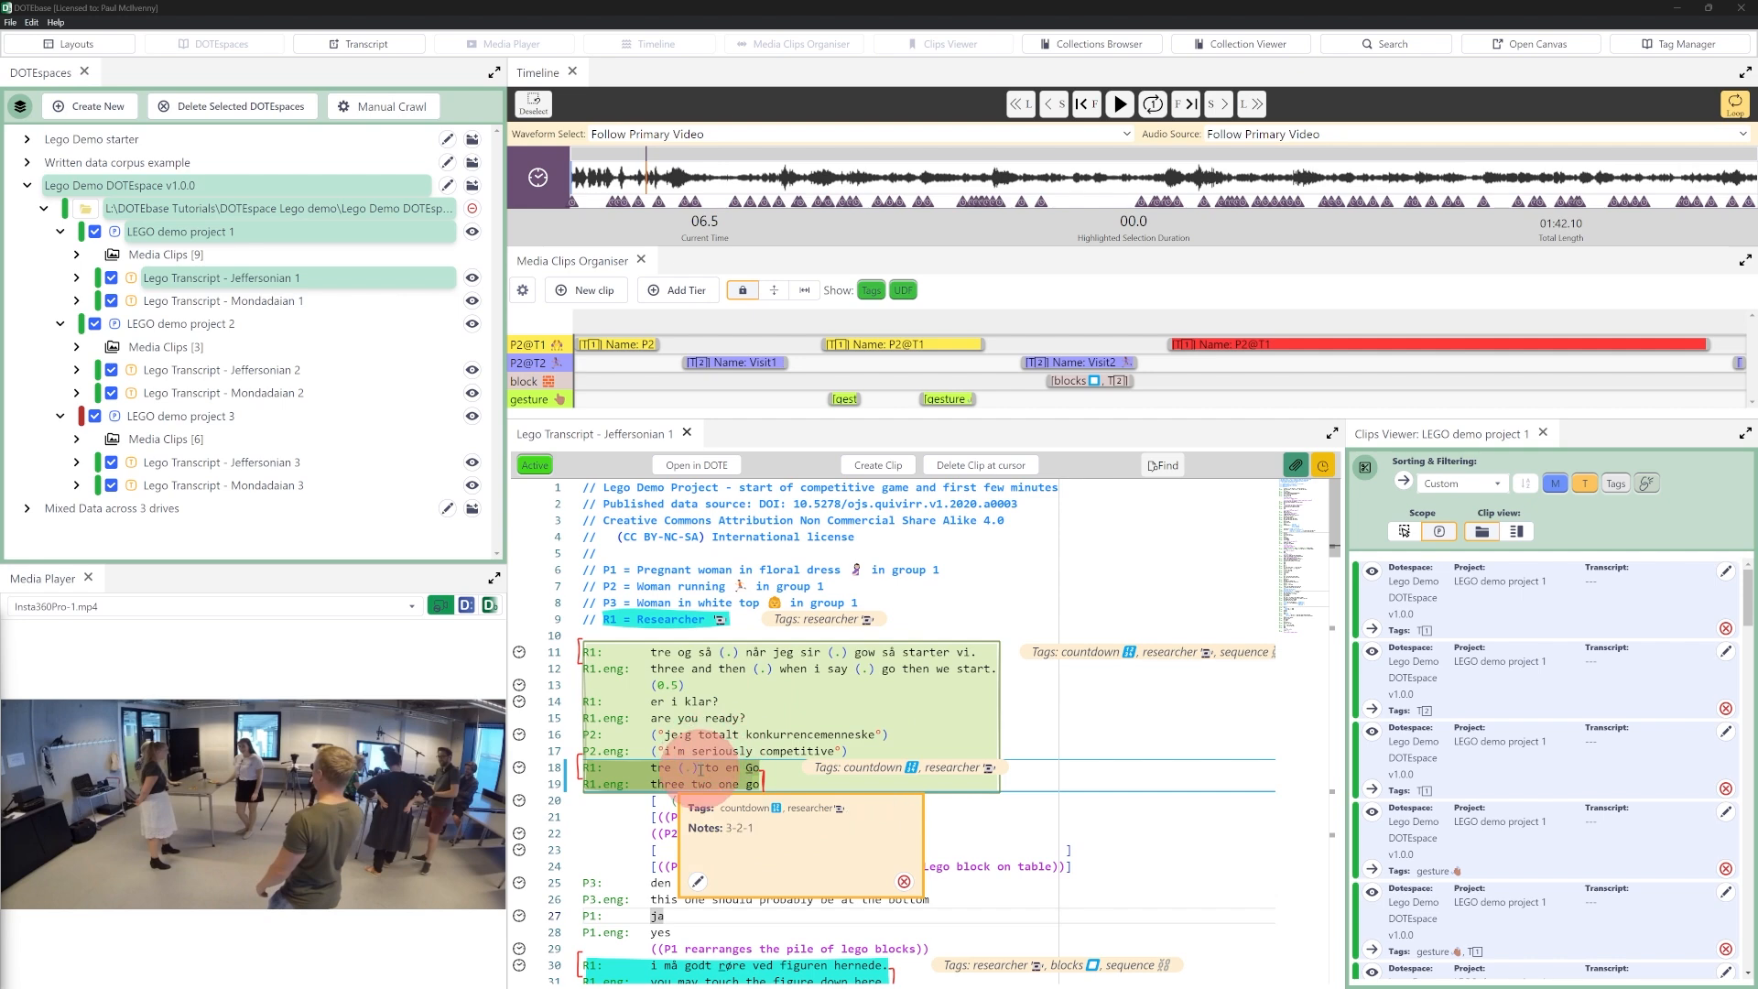
click(697, 882)
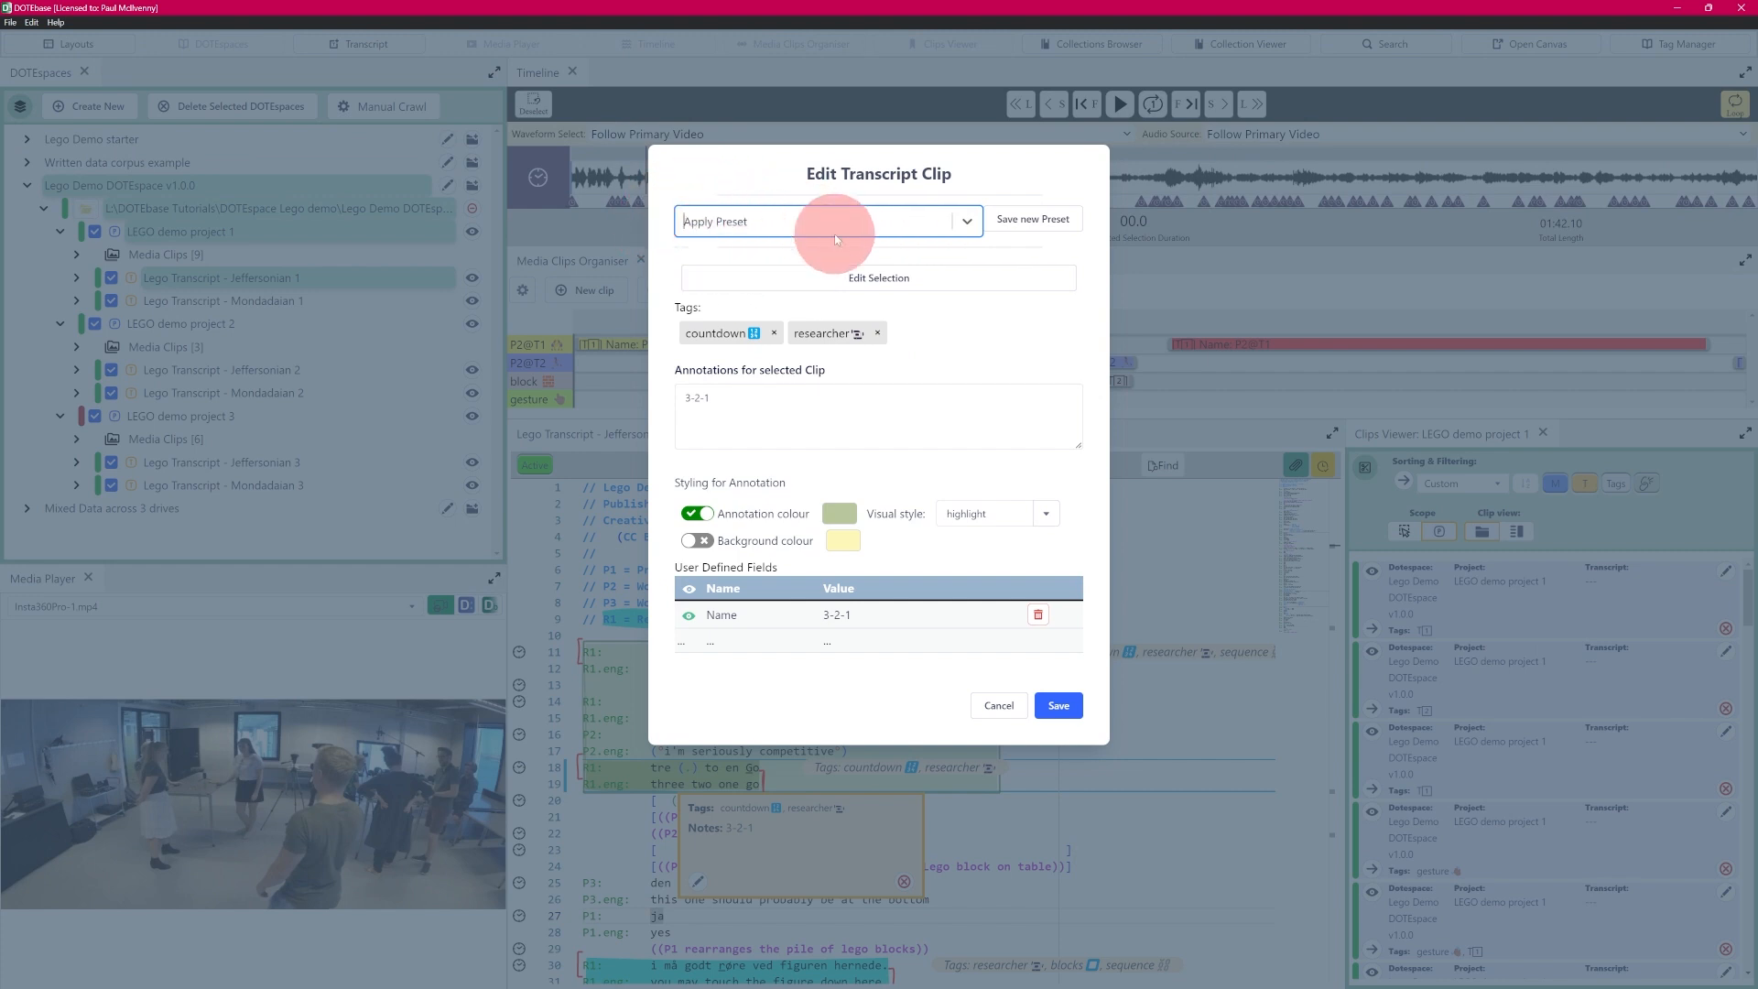
click(967, 222)
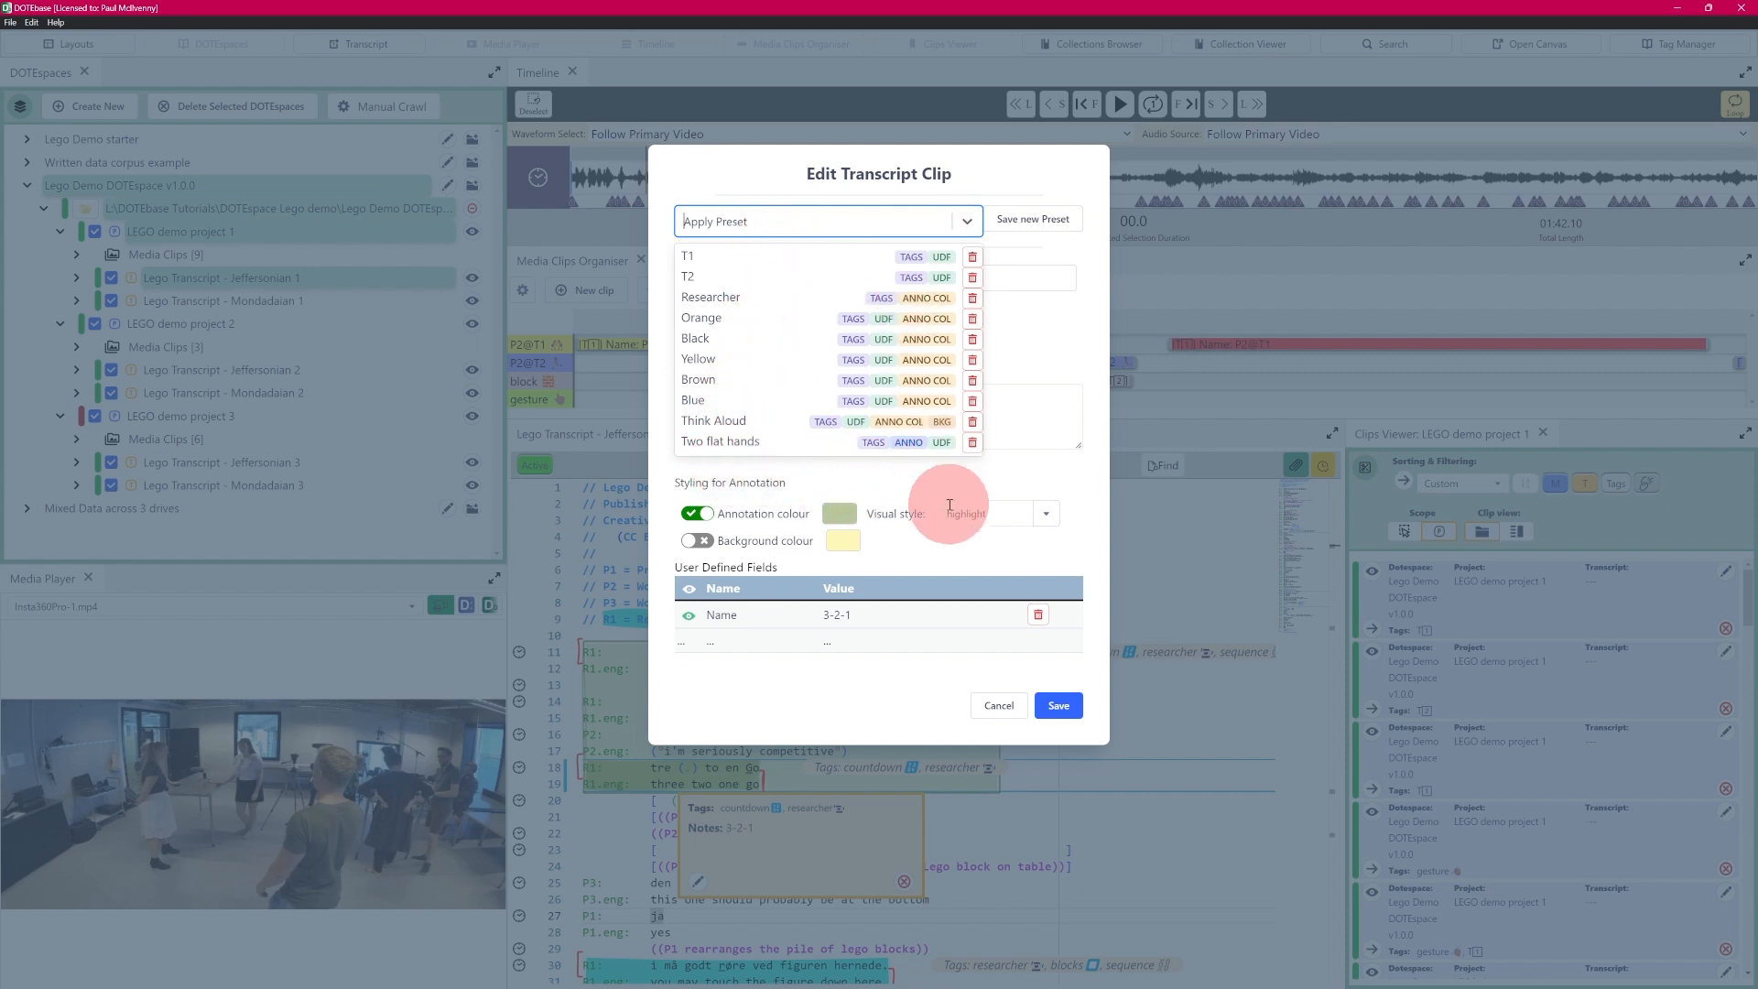
click(1082, 486)
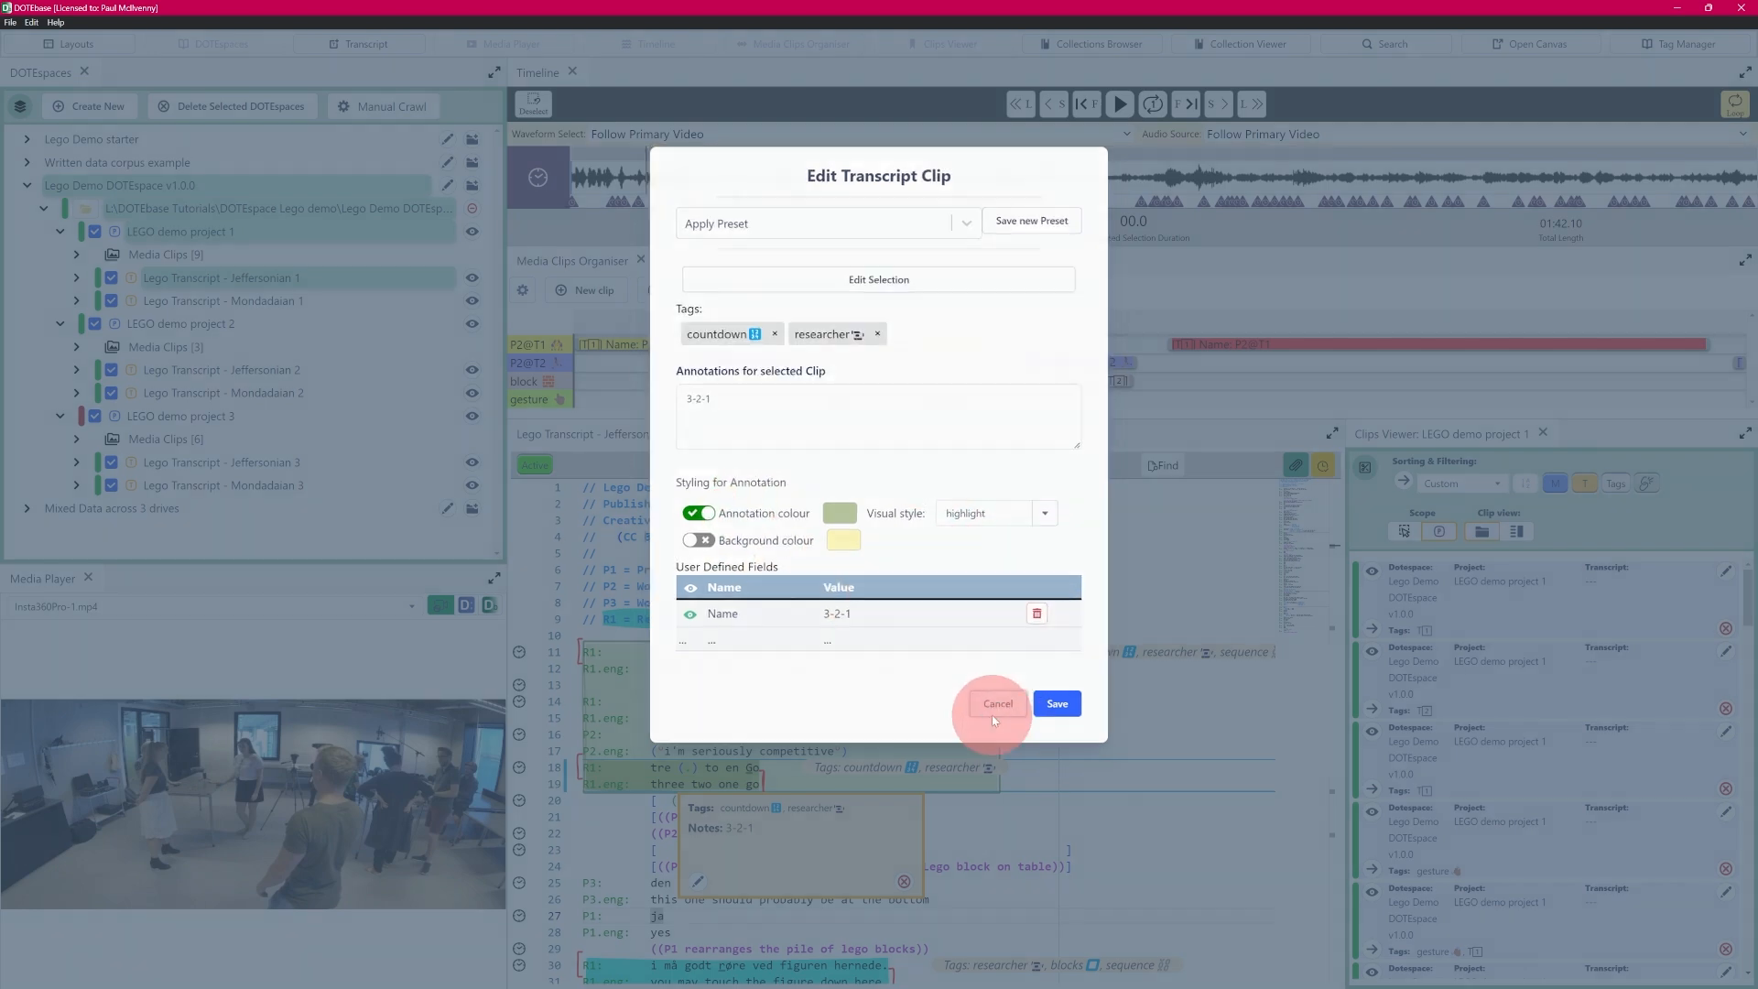
click(999, 705)
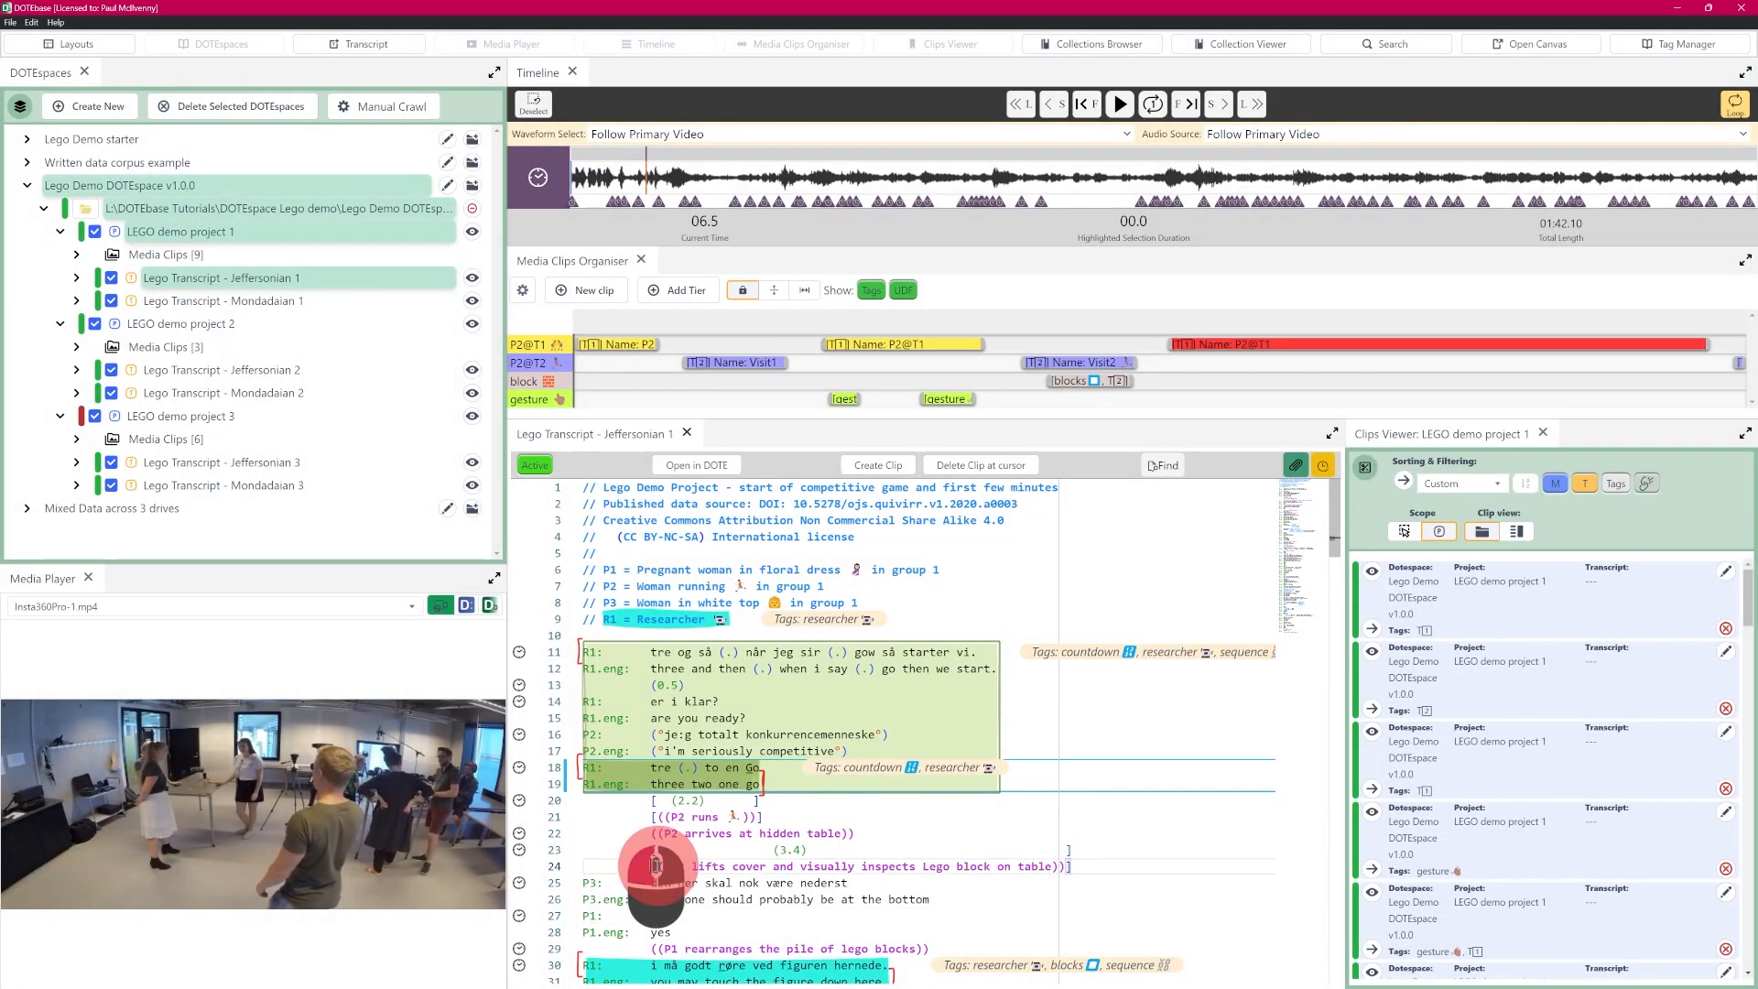
- Select transcript lines 24 to 26 and highlight a stretch of about 6.4 seconds on the timeline, from 12.9 to 19.2
drag(651, 866, 932, 896)
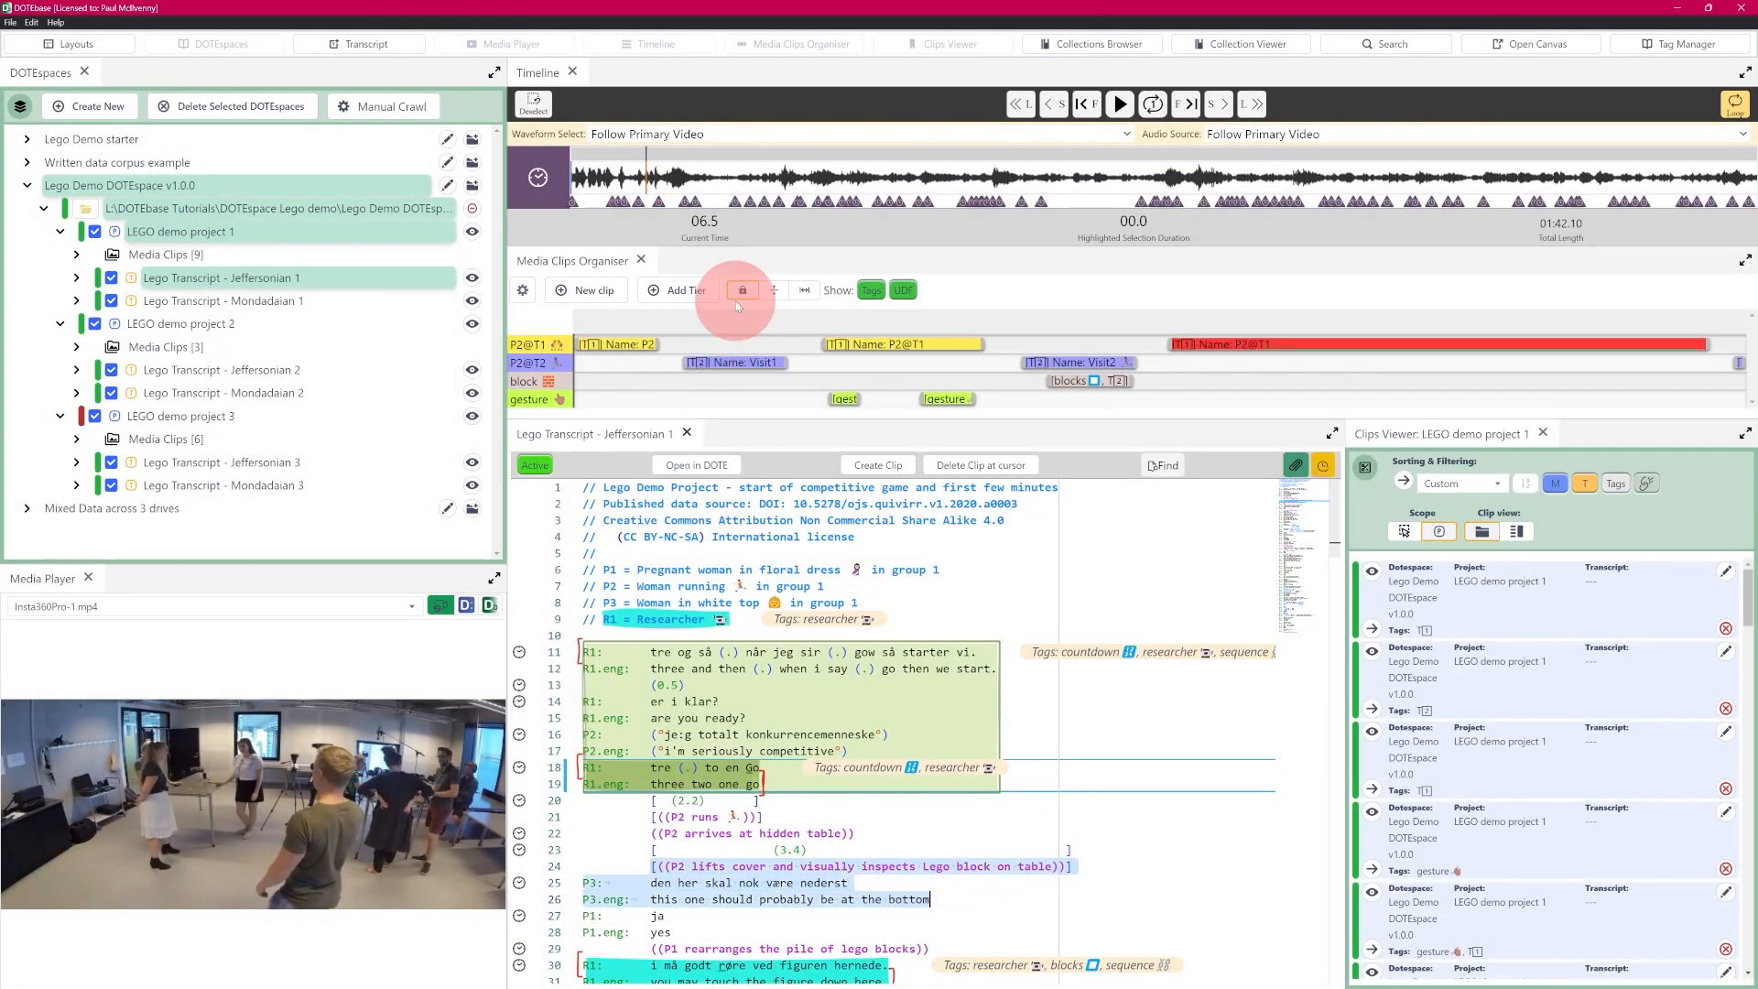
click(806, 188)
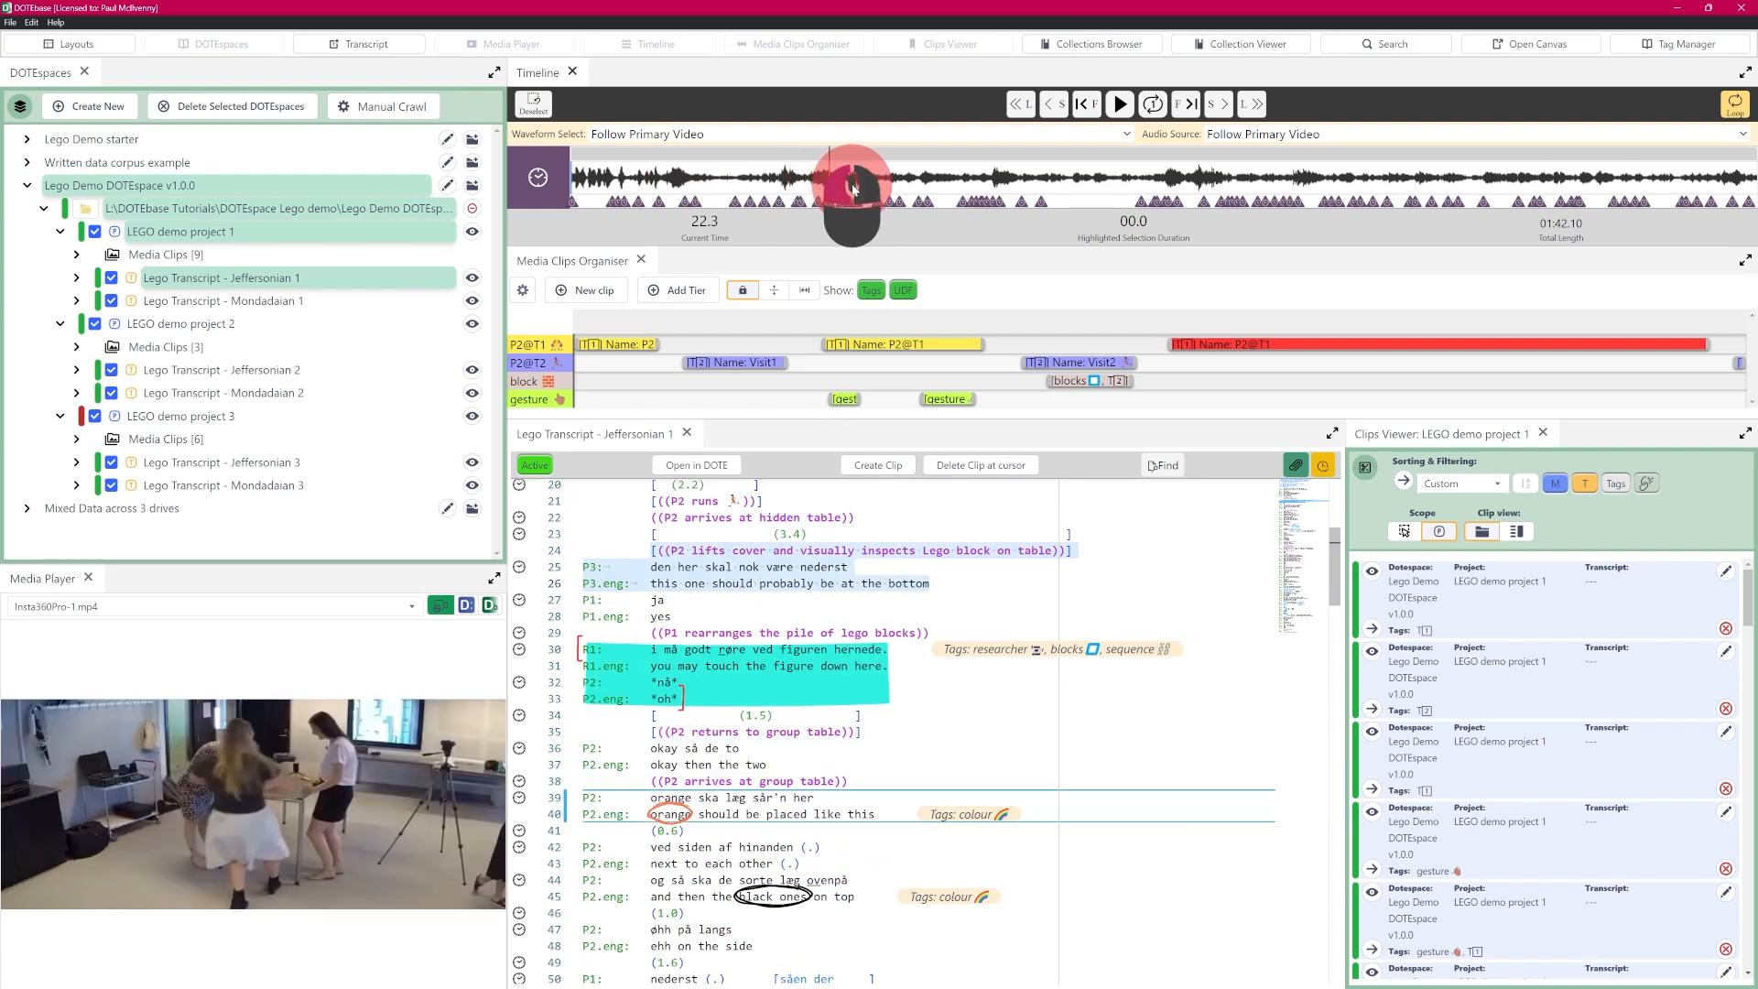
mouse_move(780, 188)
mouse_down()
mouse_move(734, 189)
mouse_move(793, 191)
mouse_up()
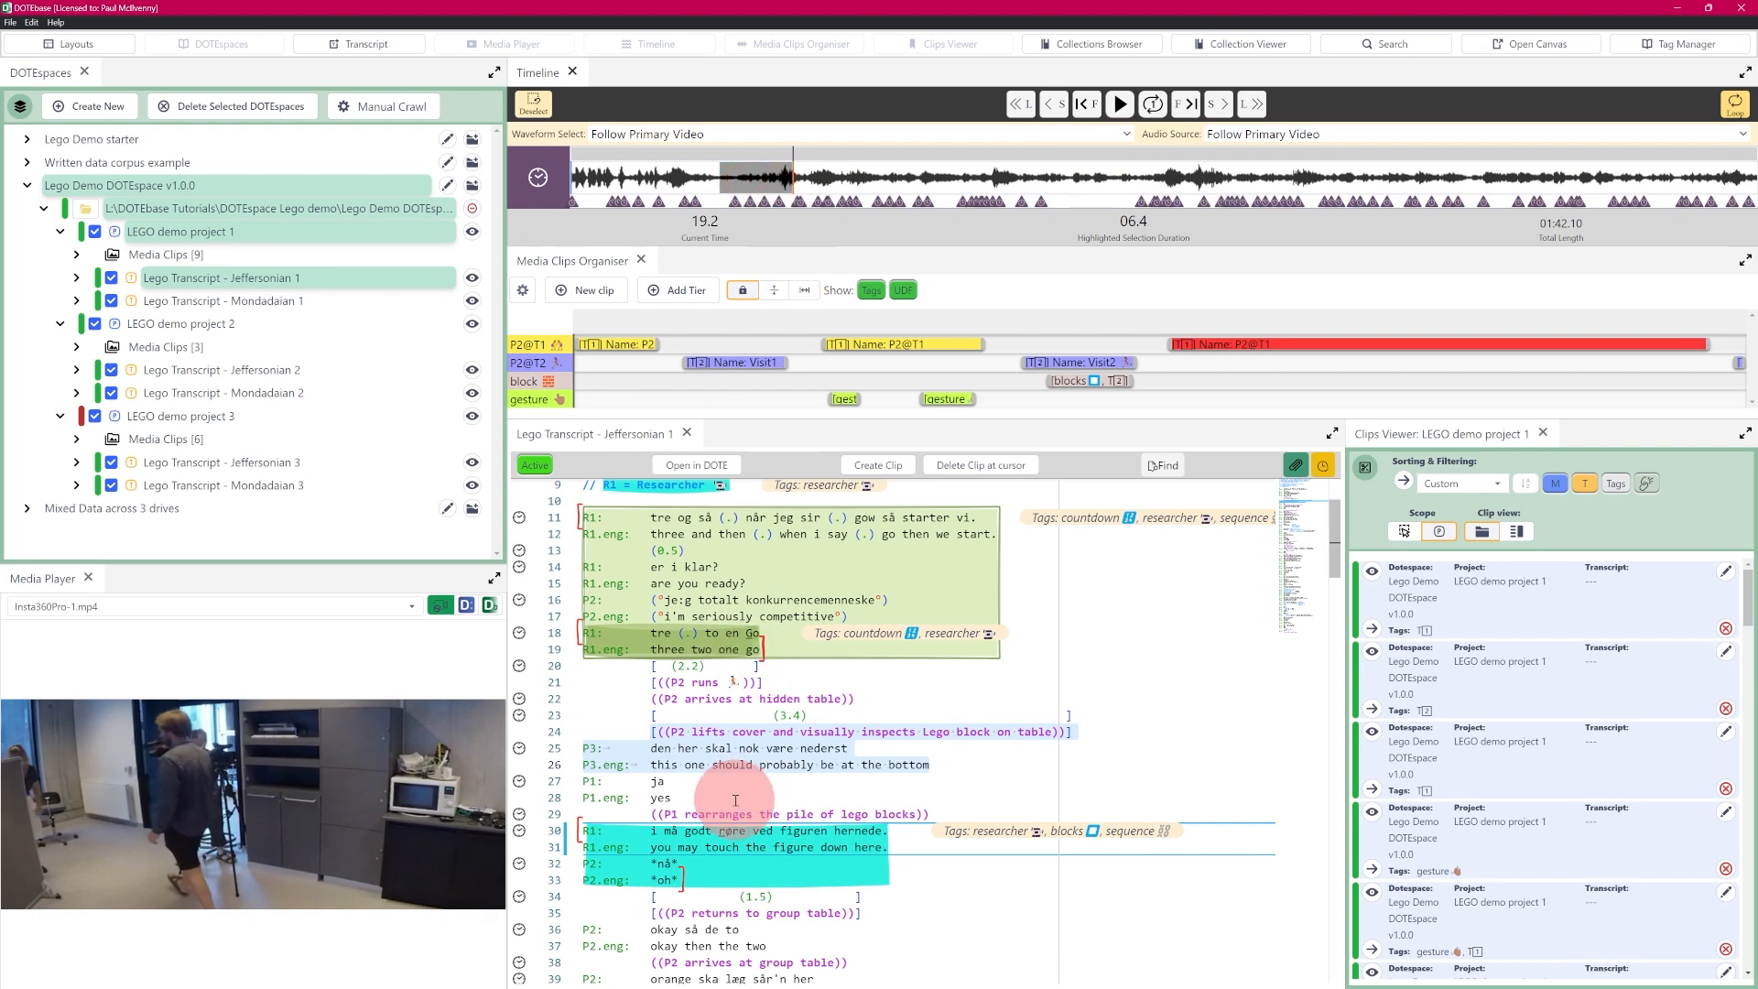
- Try the T2 preset on a new transcript clip for the selected lines, and cancel the clip
click(742, 484)
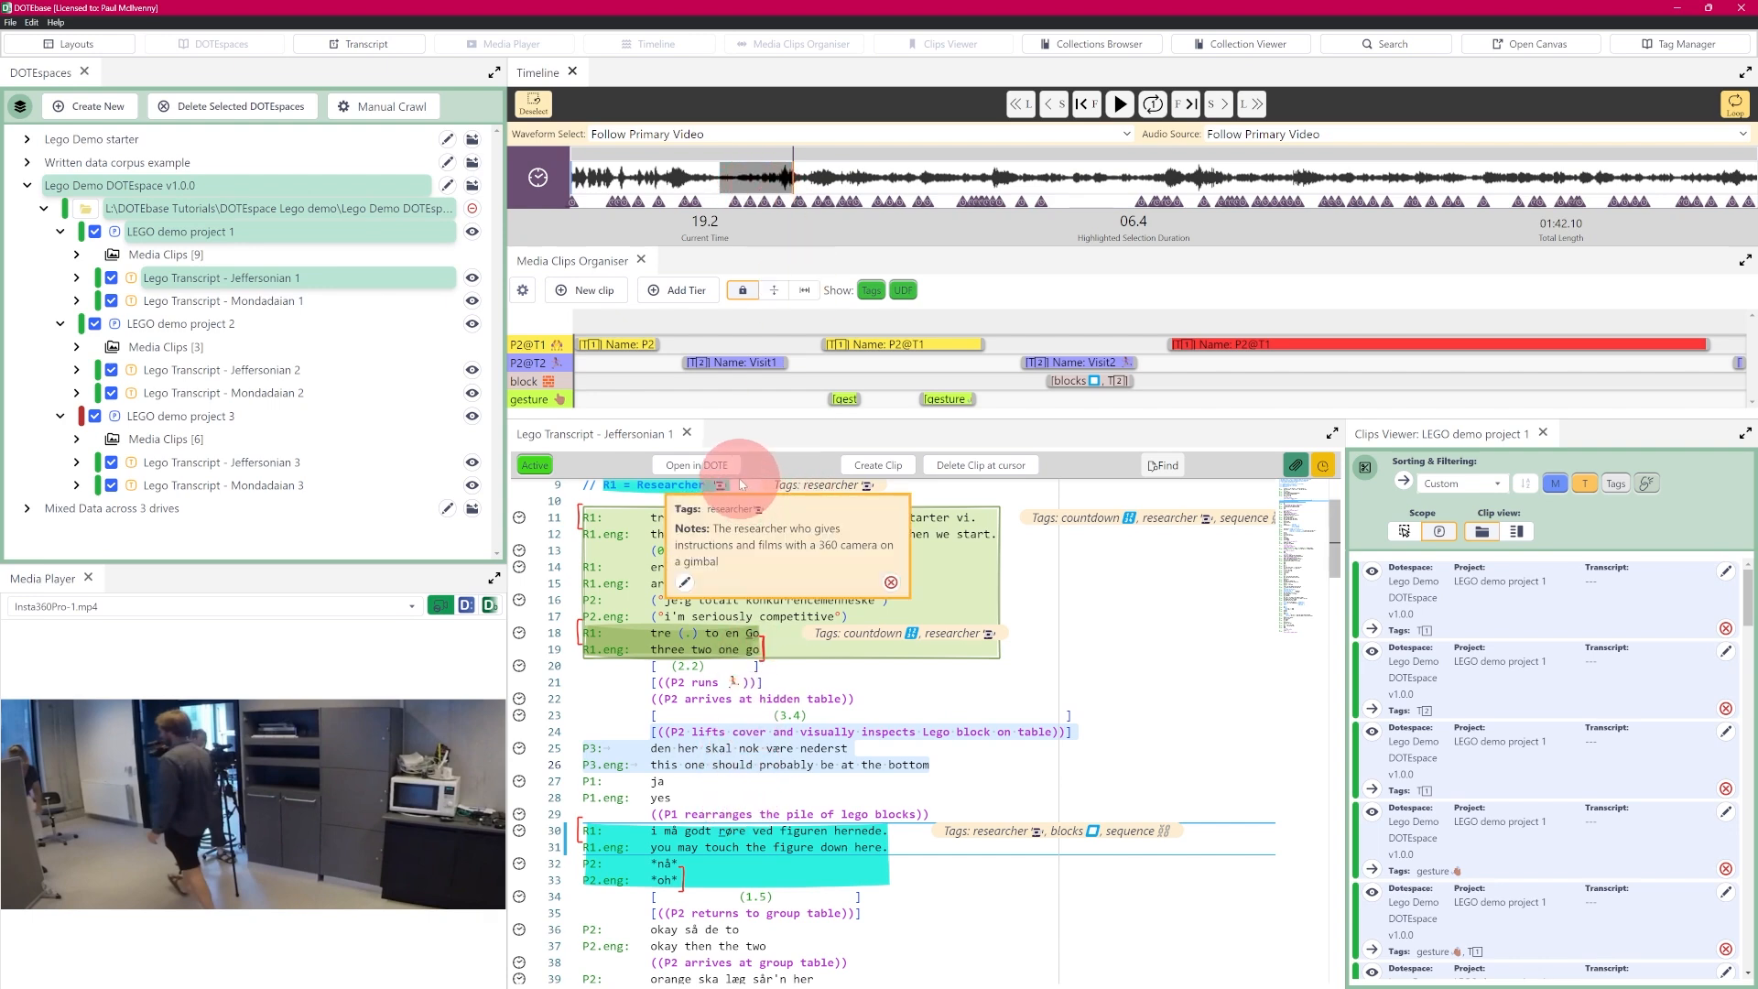
click(881, 466)
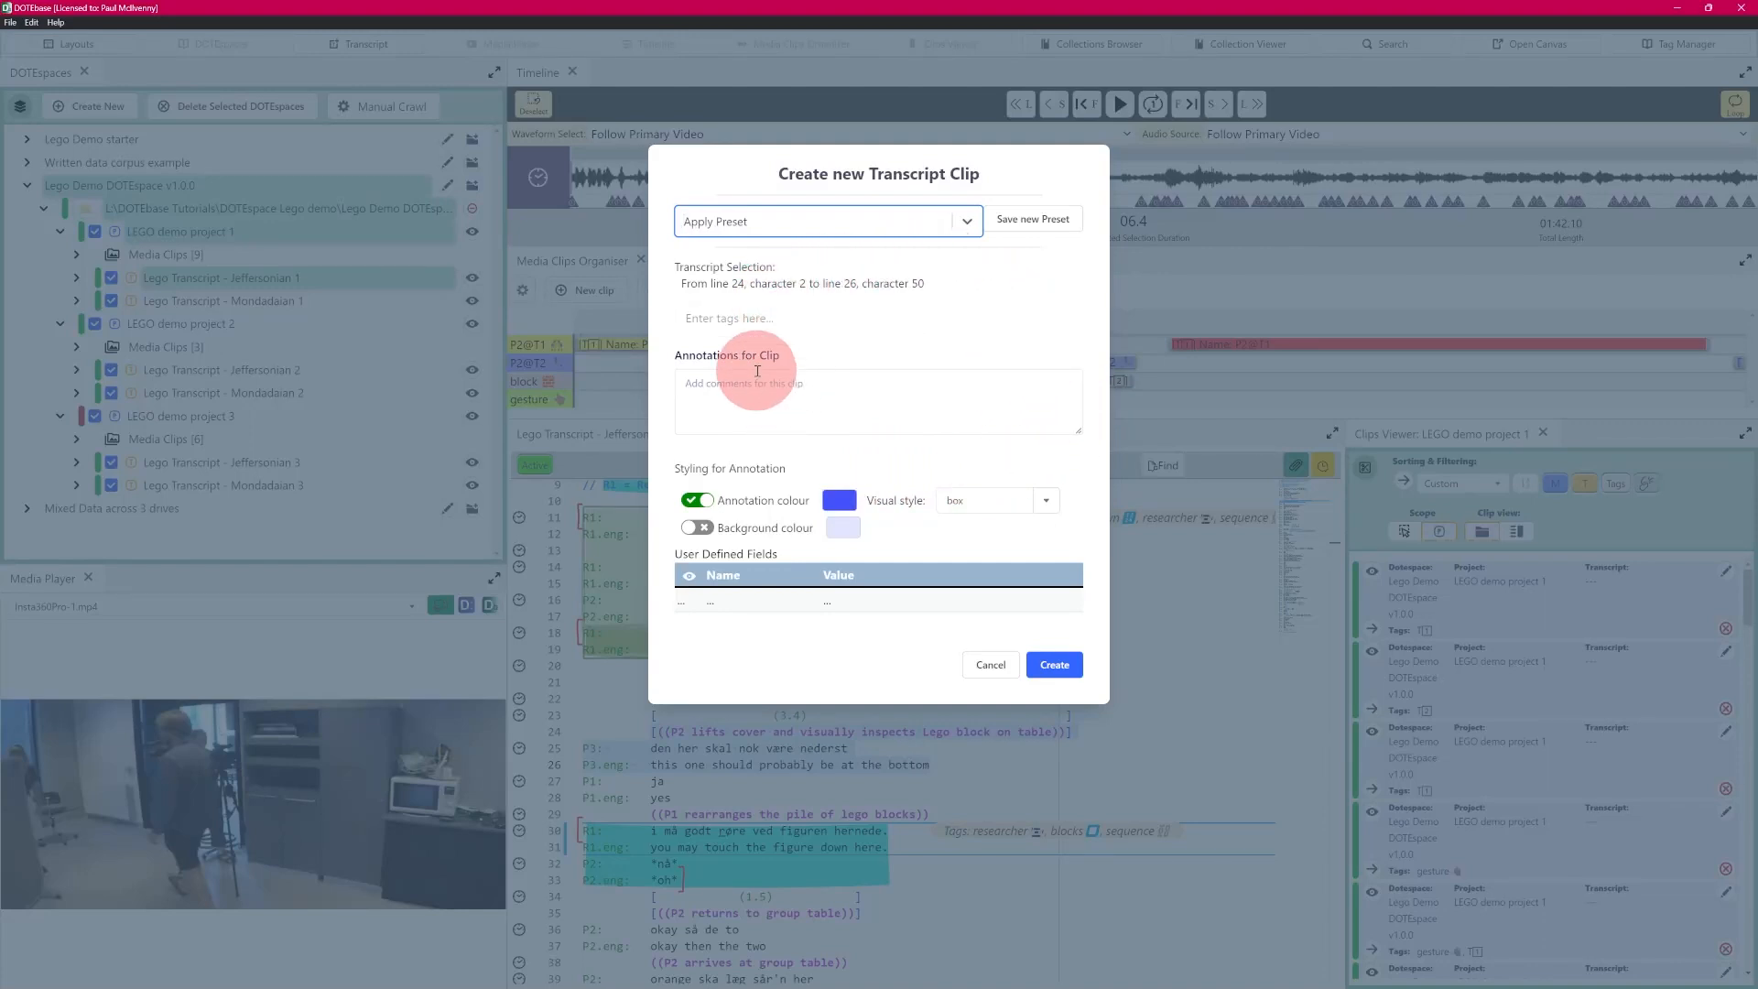
click(746, 318)
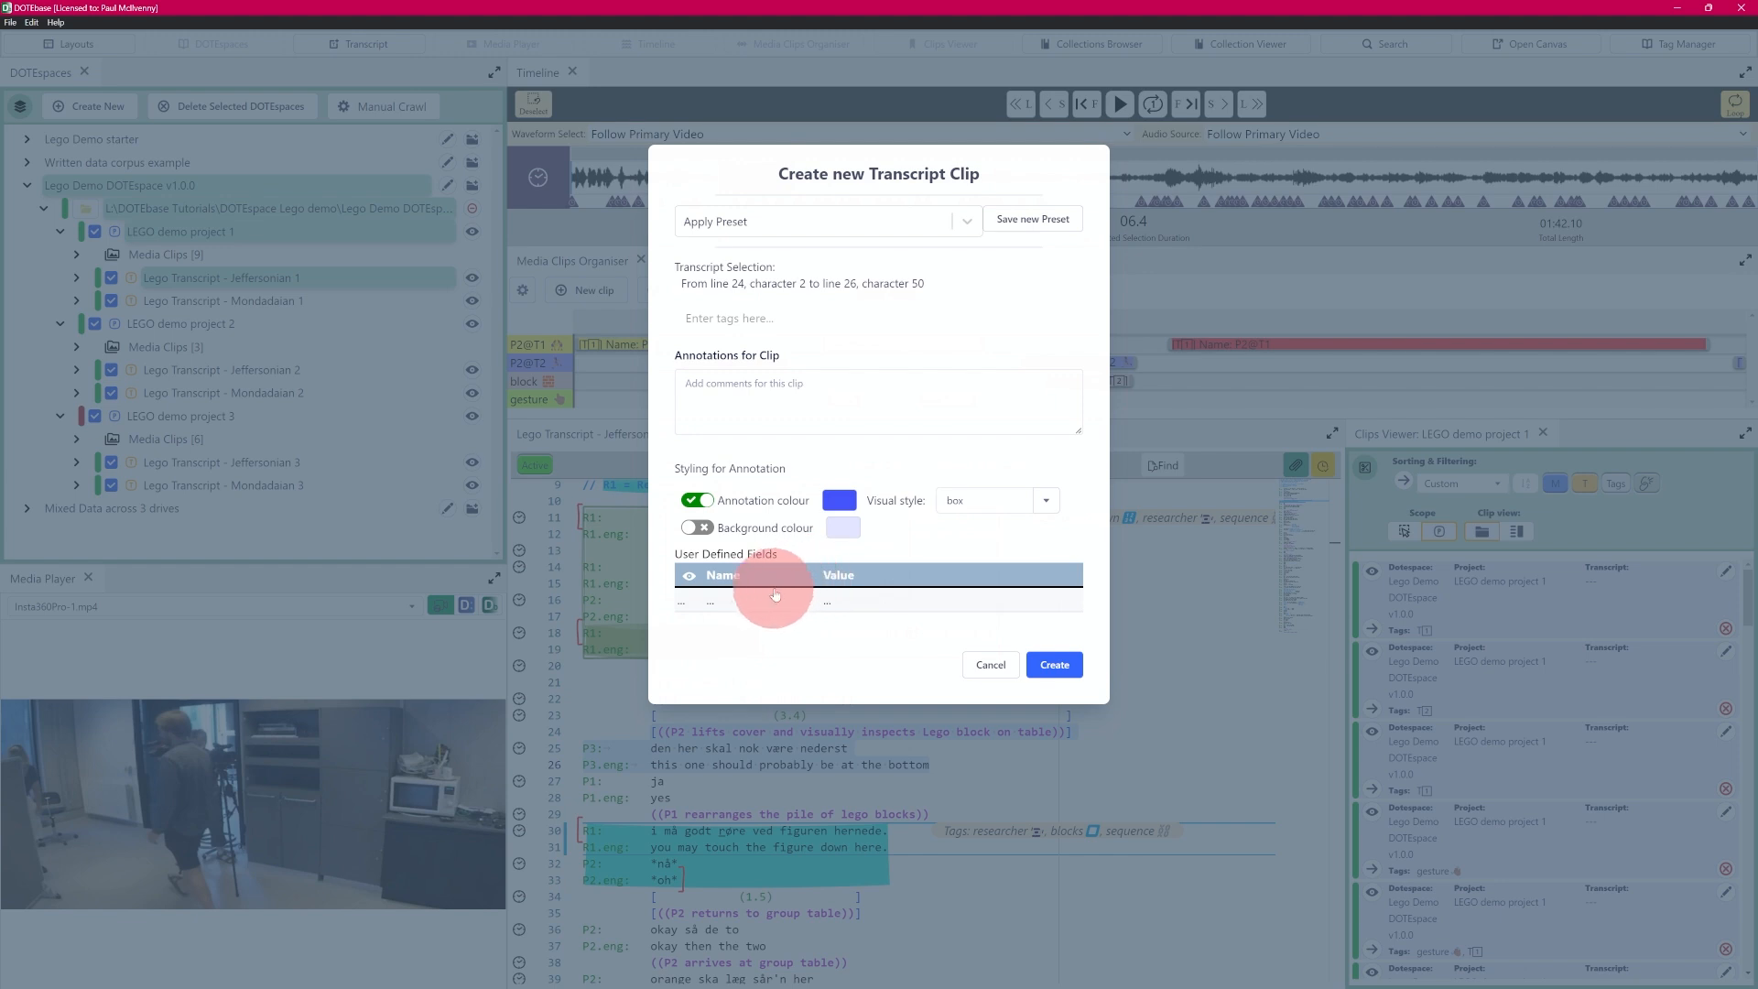
click(968, 223)
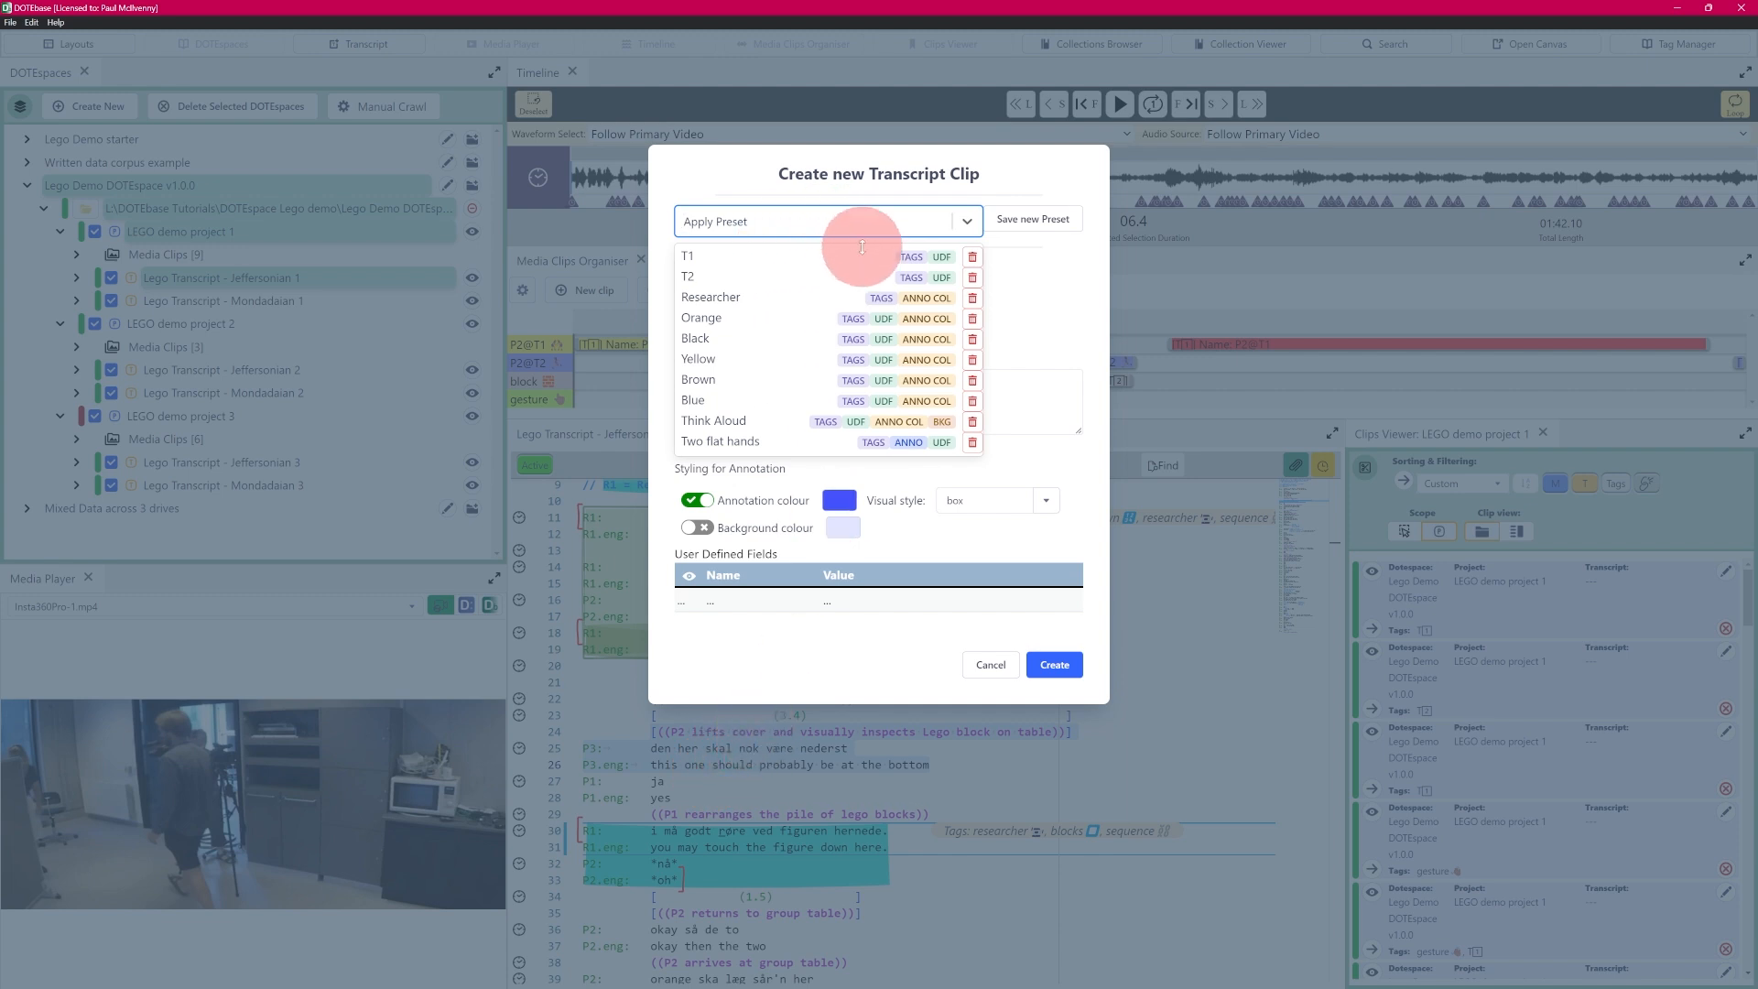
click(693, 277)
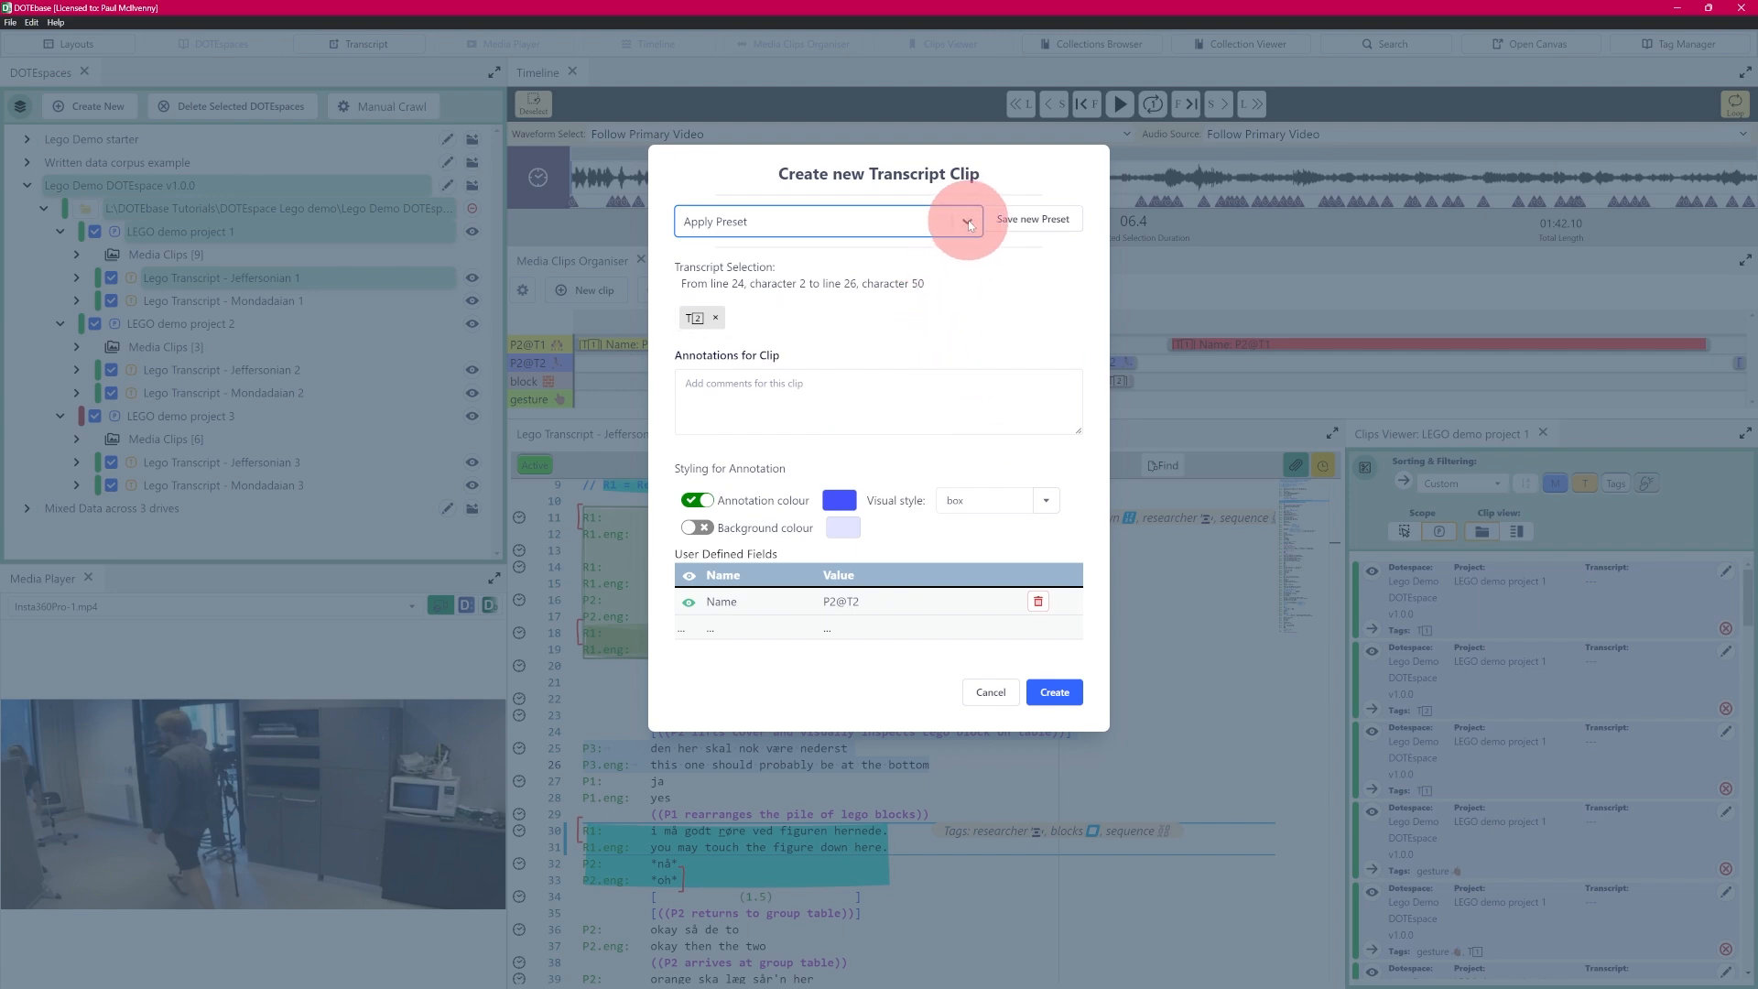
click(978, 687)
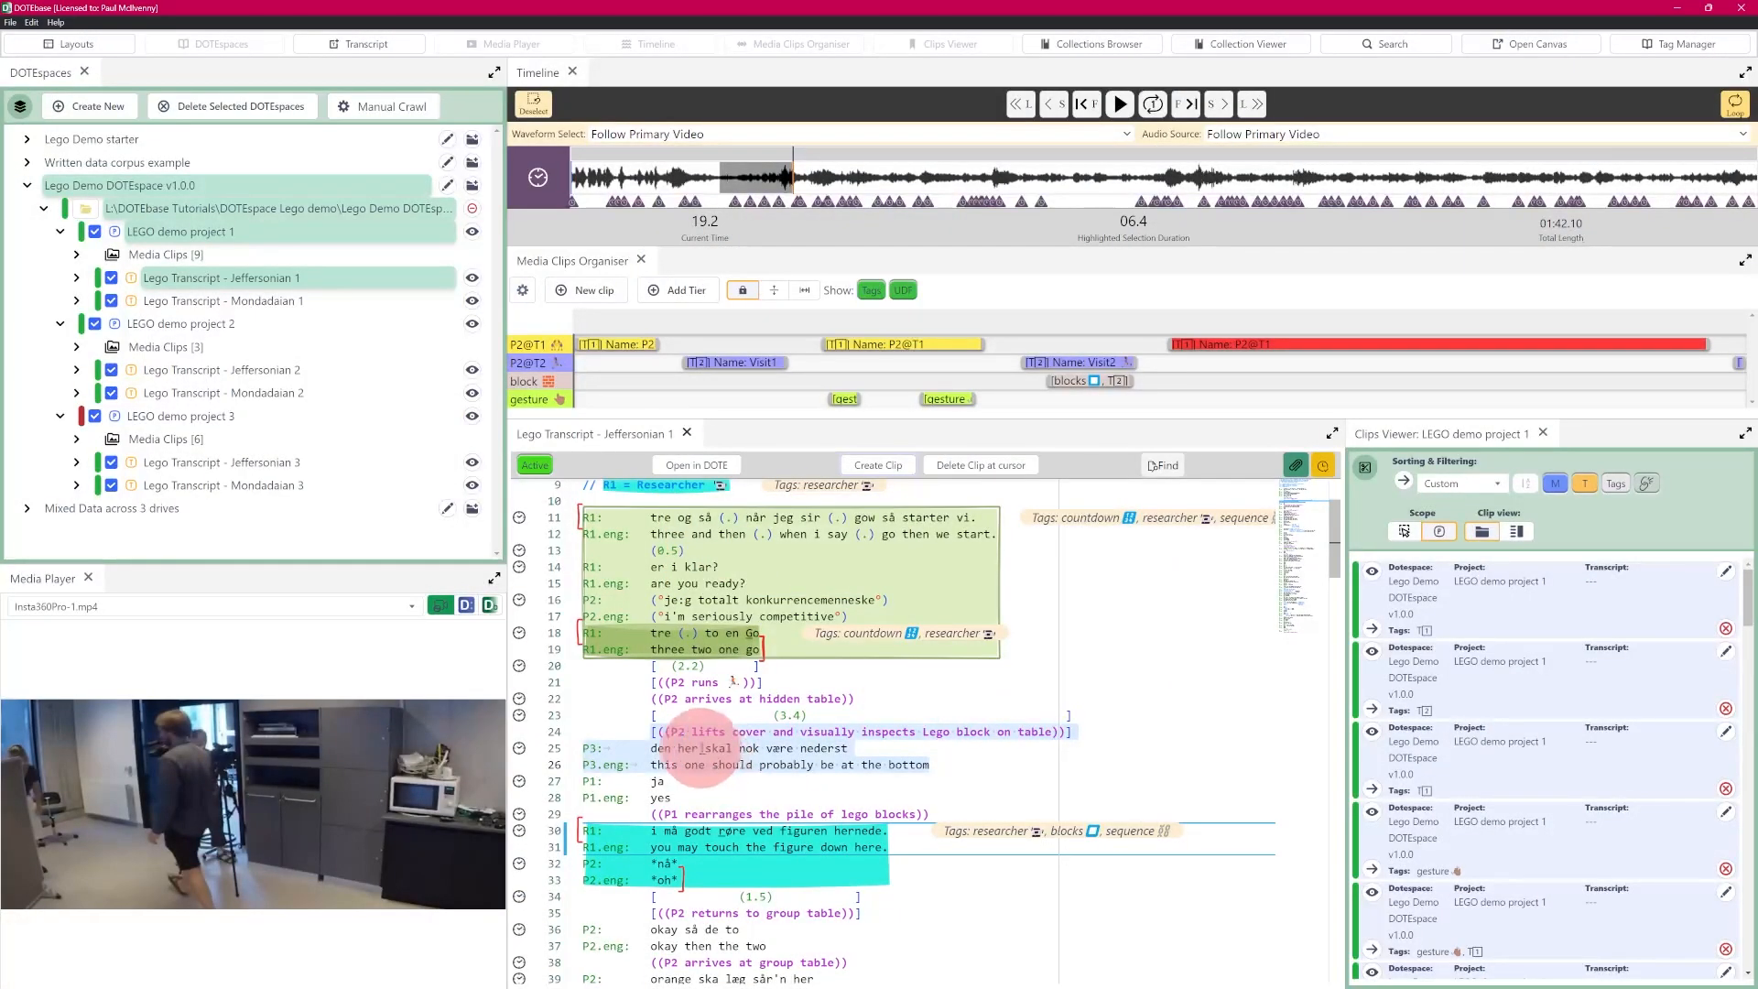
- Try the Orange preset on a new transcript clip for the selected lines, and cancel the clip
click(877, 466)
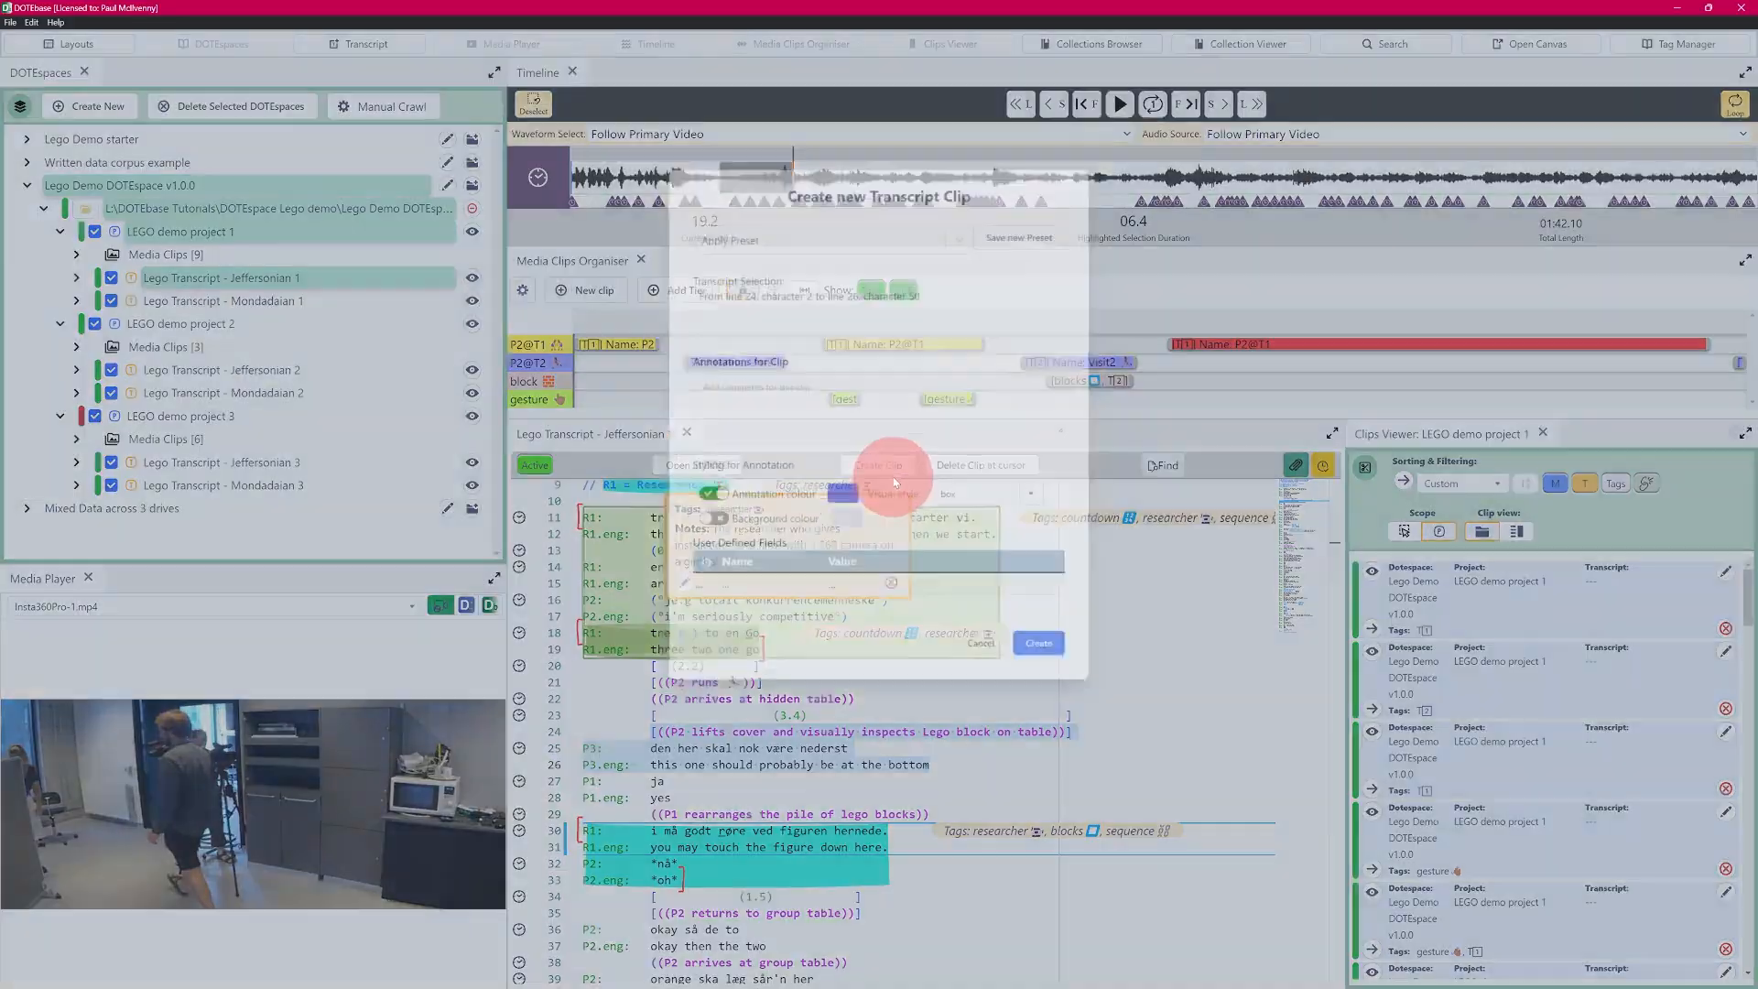
click(967, 222)
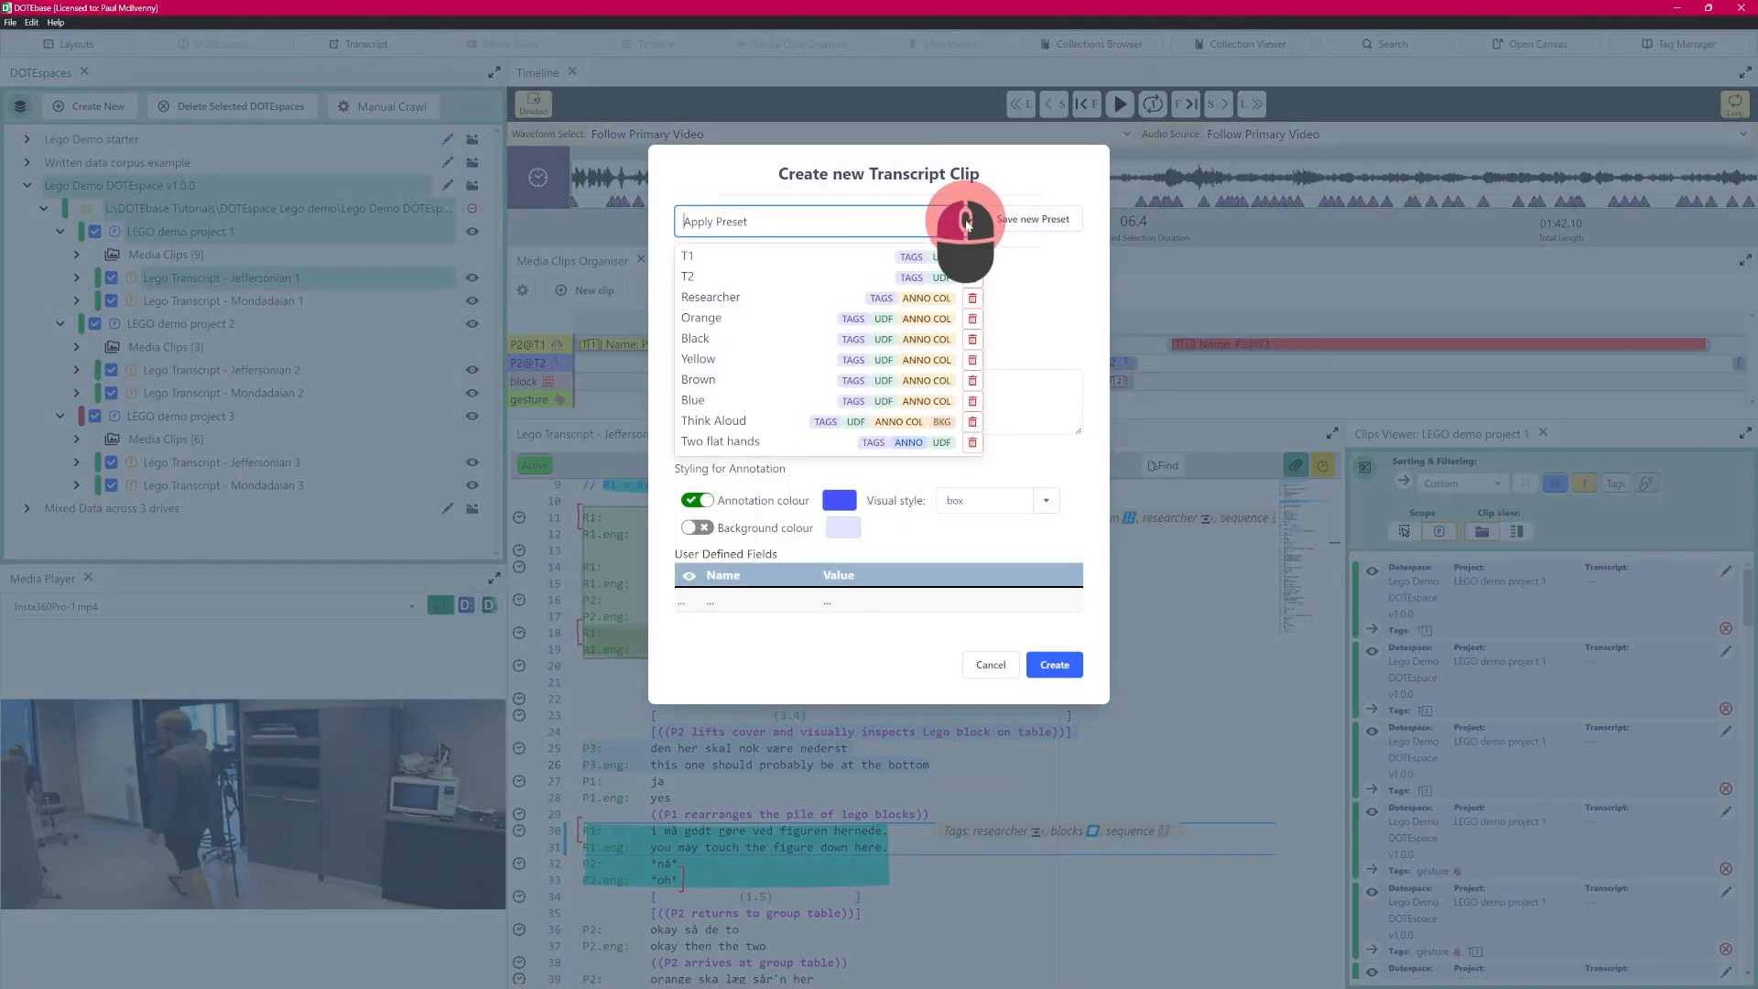
click(714, 320)
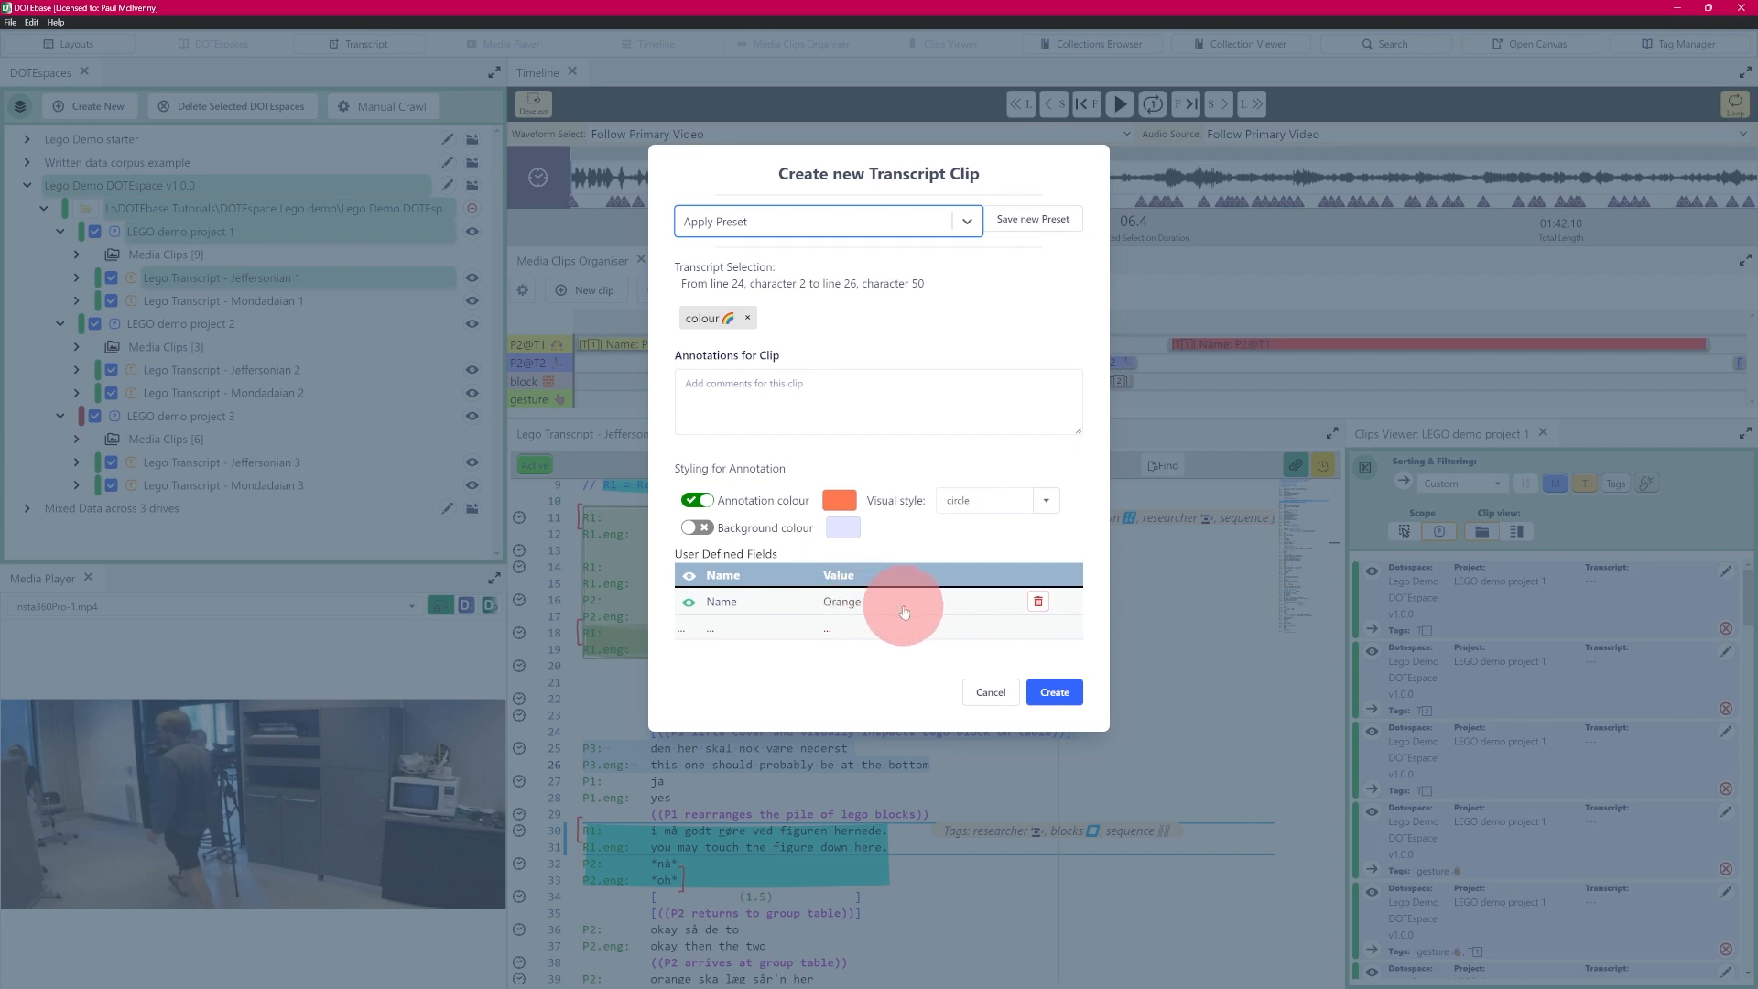
click(985, 694)
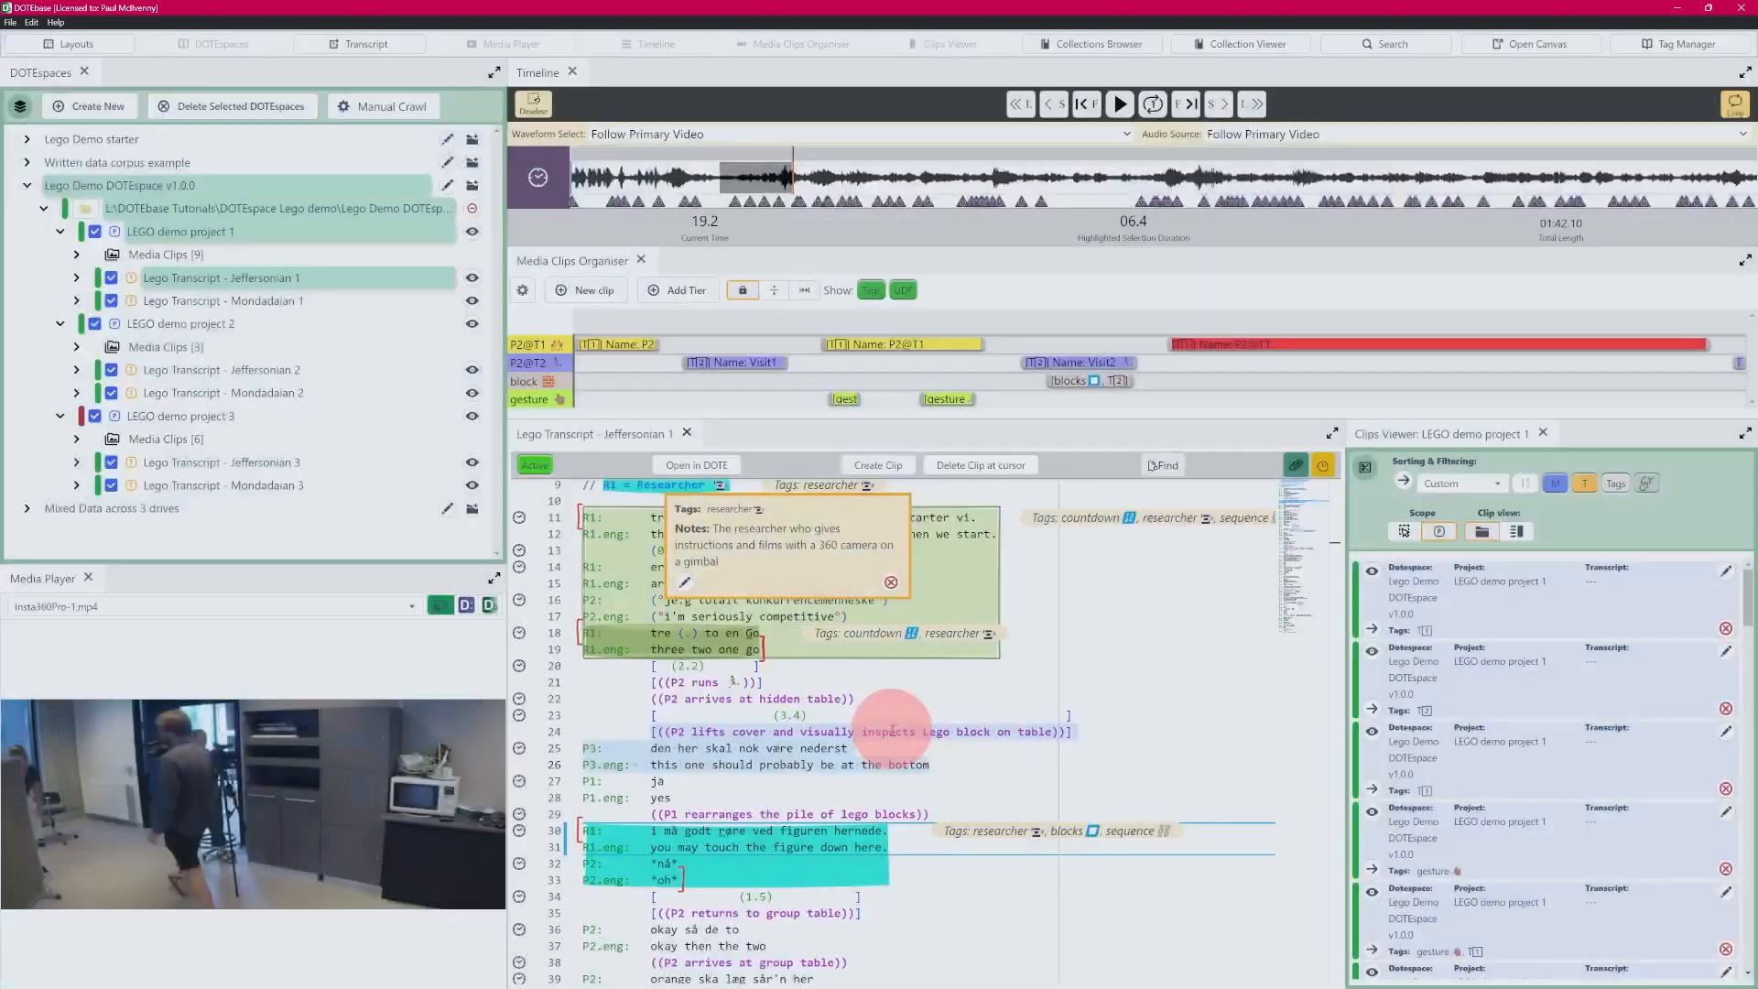
- Create a transcript clip from the selected lines 24 to 26 using the Think Aloud preset
click(876, 466)
click(908, 222)
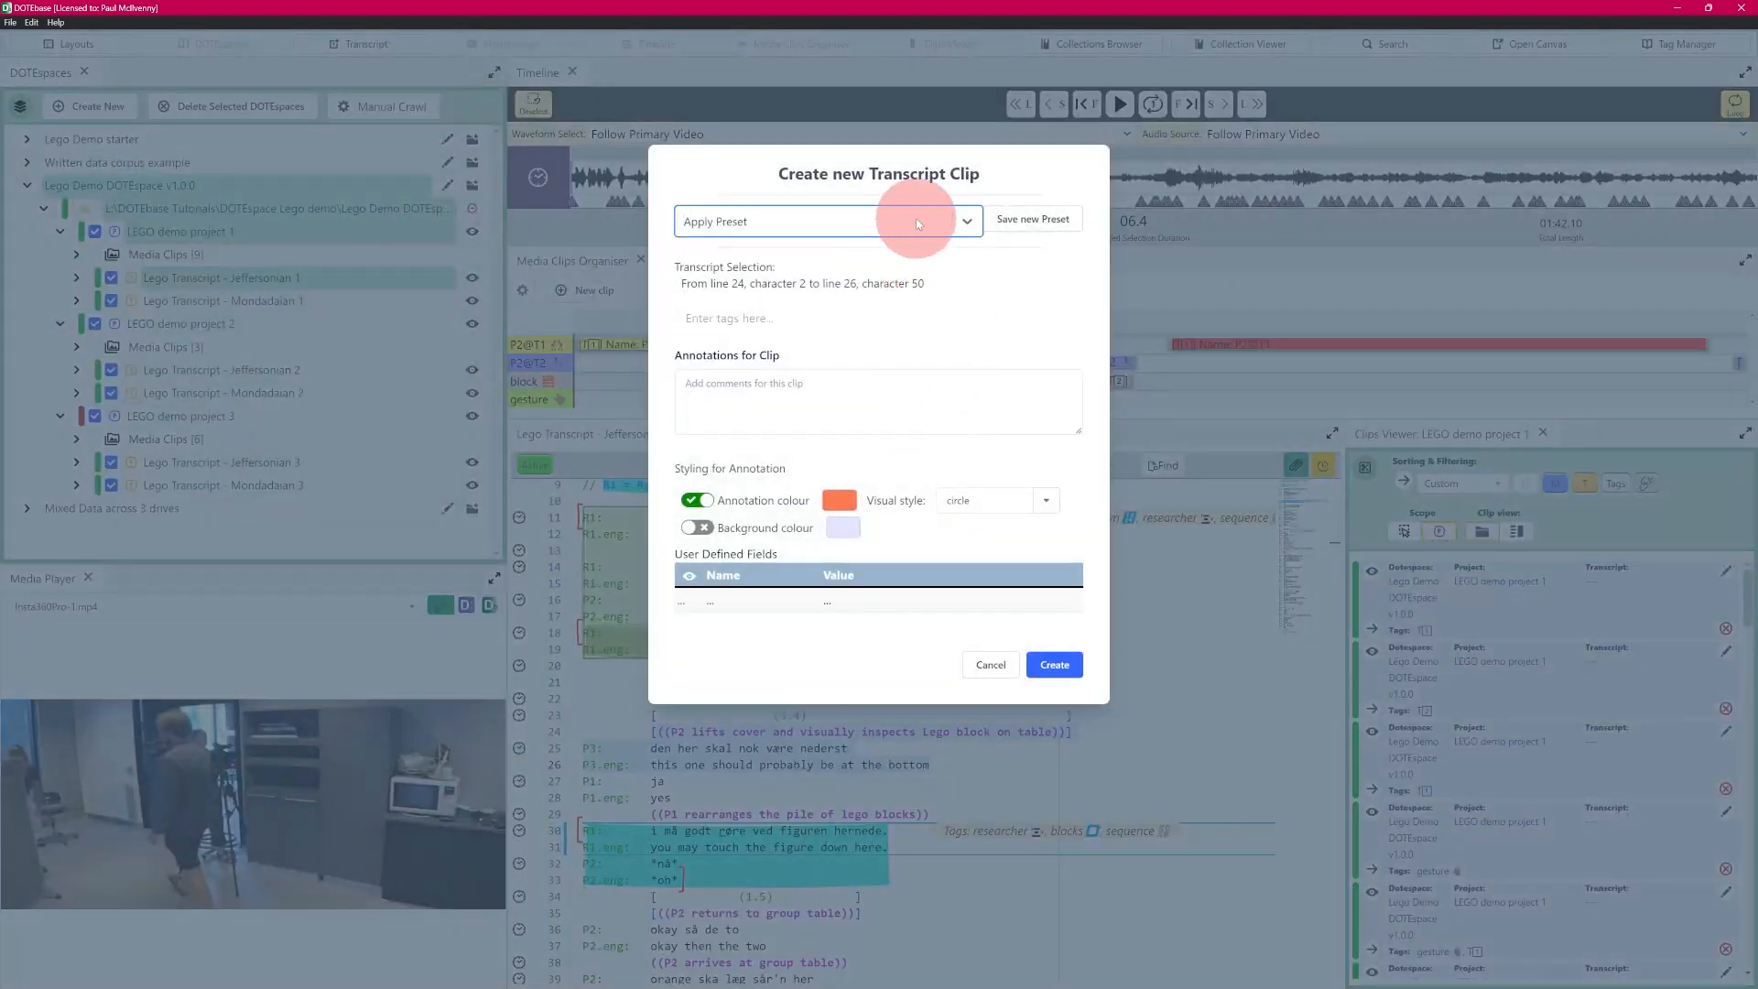
click(965, 223)
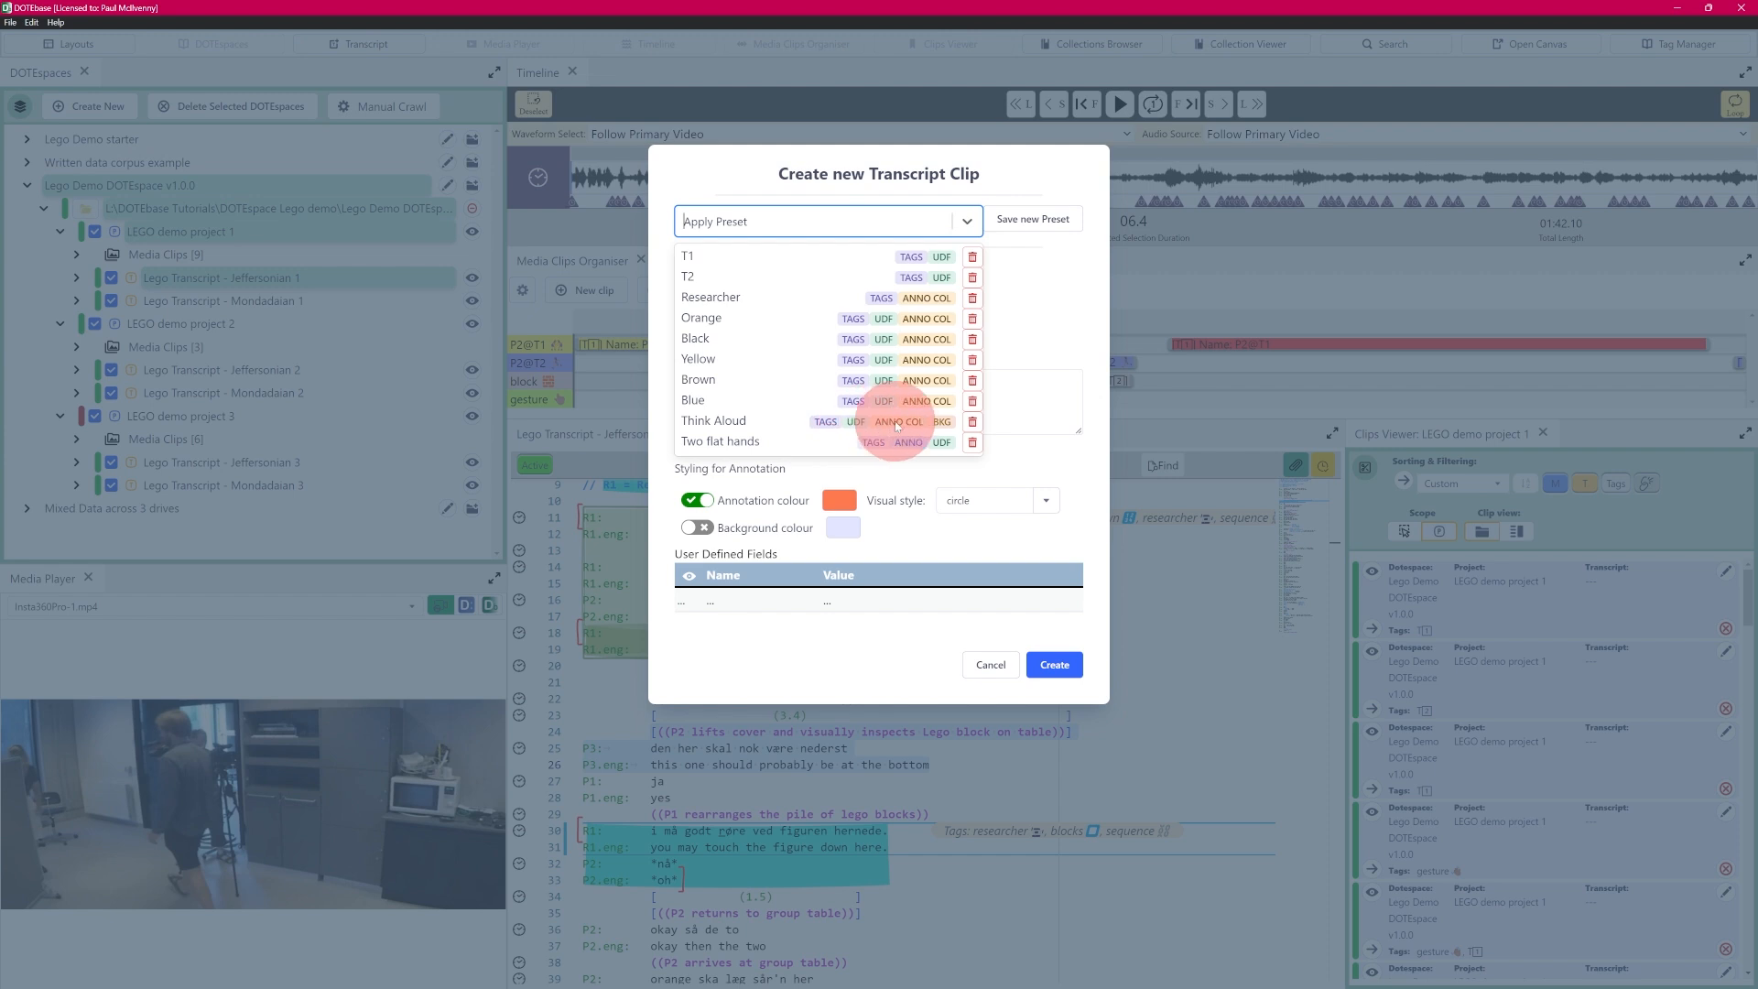
click(732, 426)
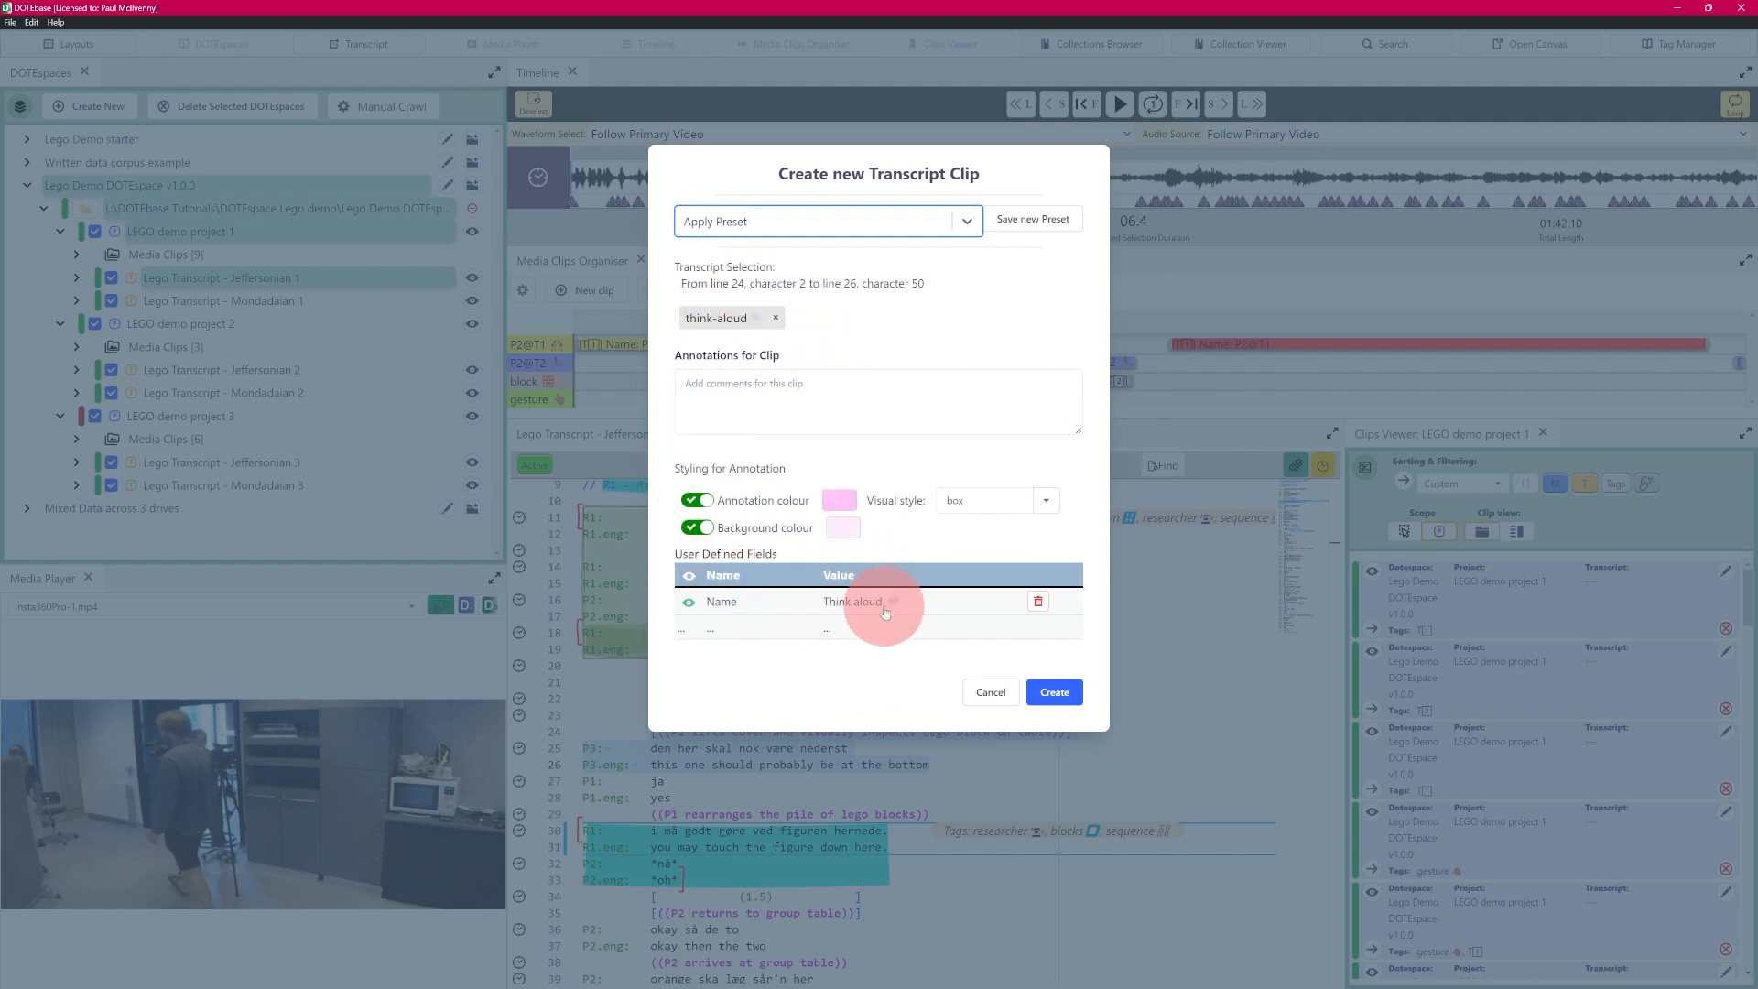
click(1055, 693)
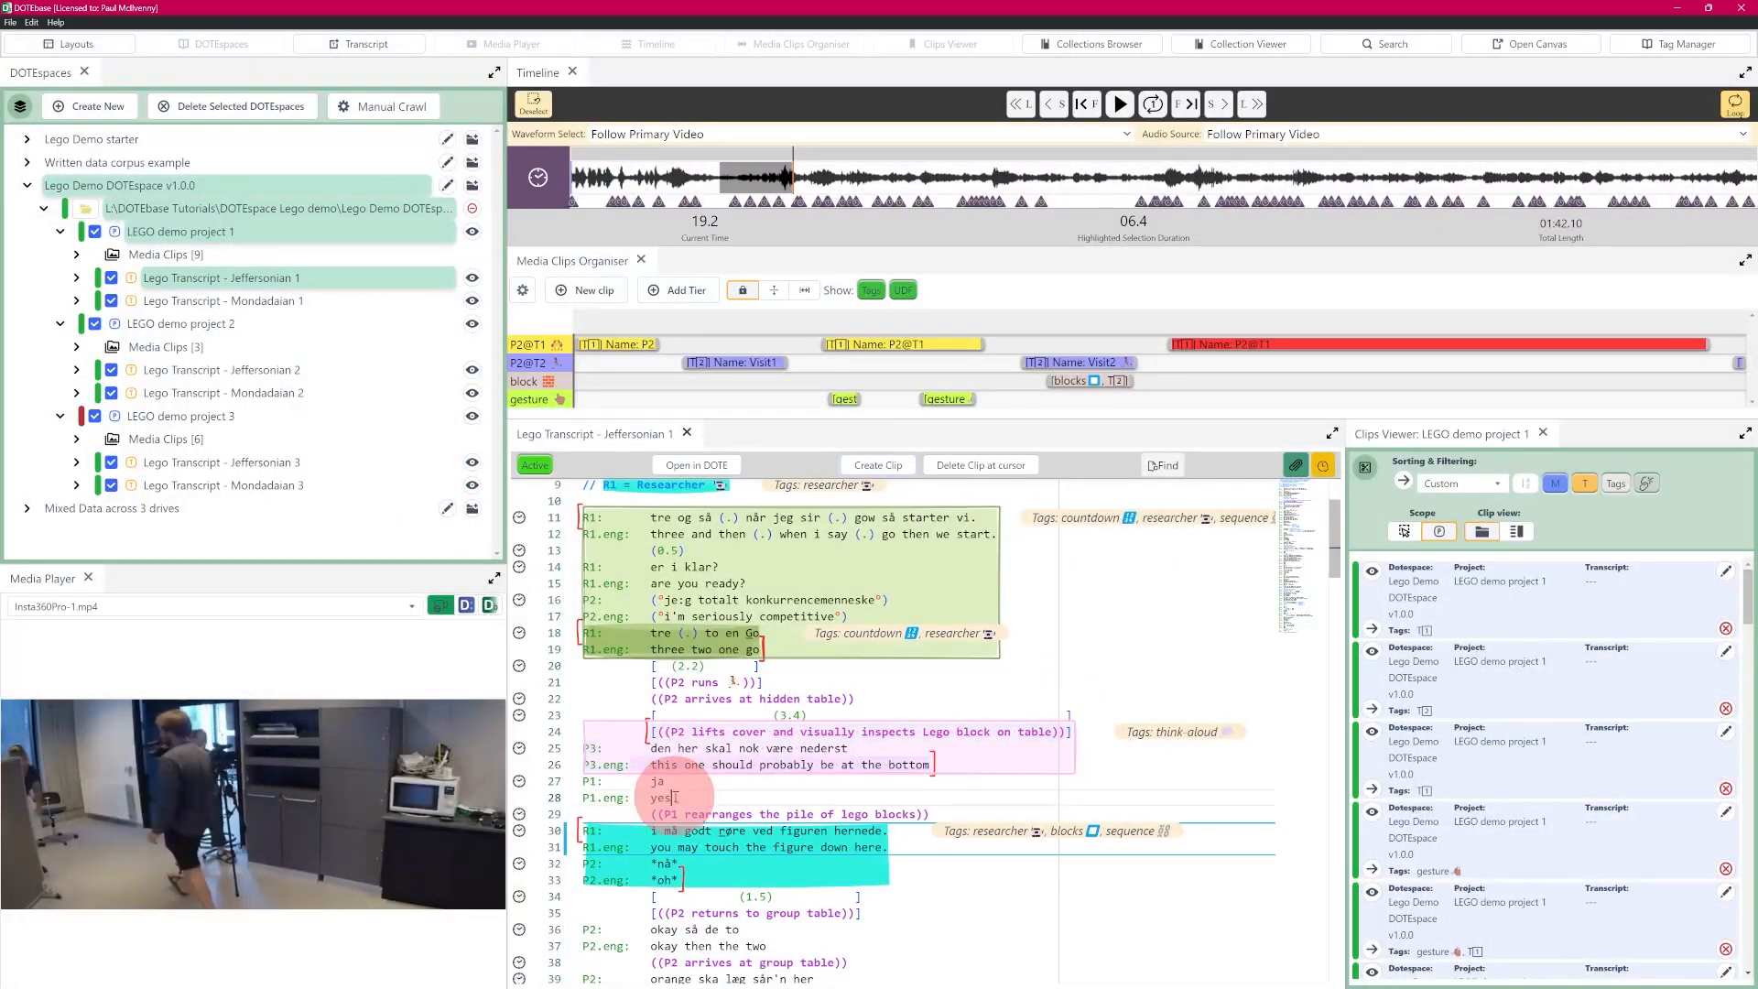
- Open the think-aloud clip for editing, review the presets that can be applied, and cancel without changes
mouse_move(809, 780)
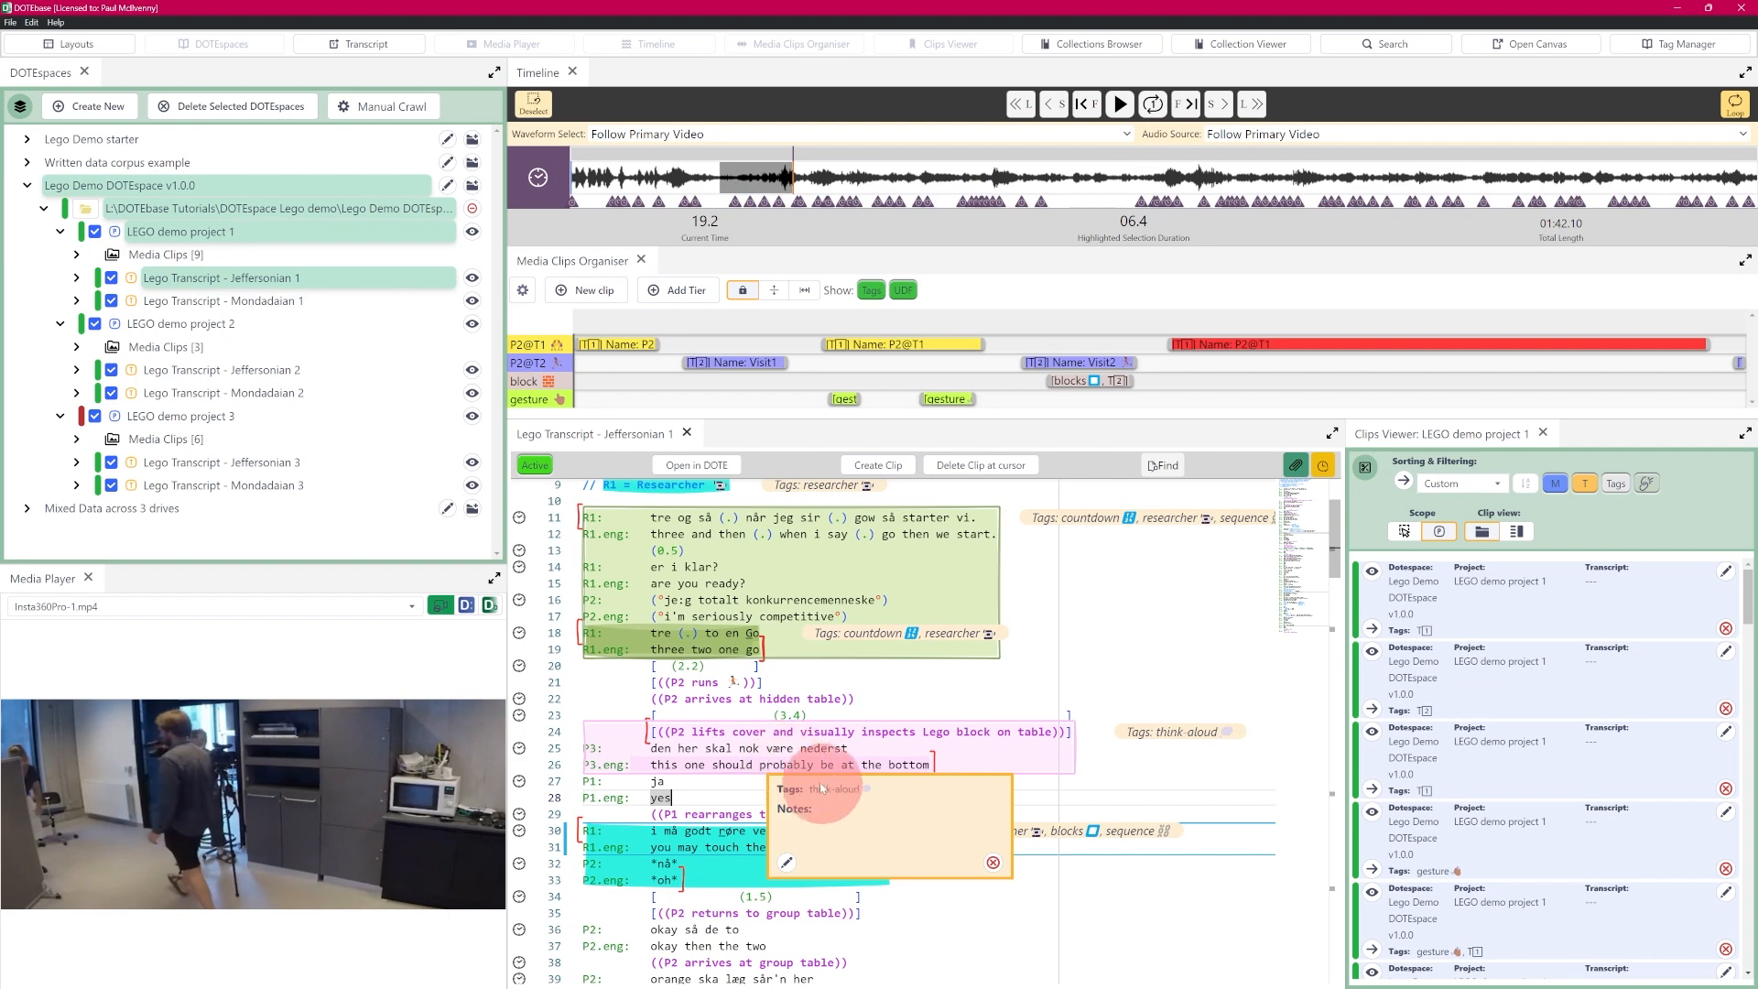
click(786, 862)
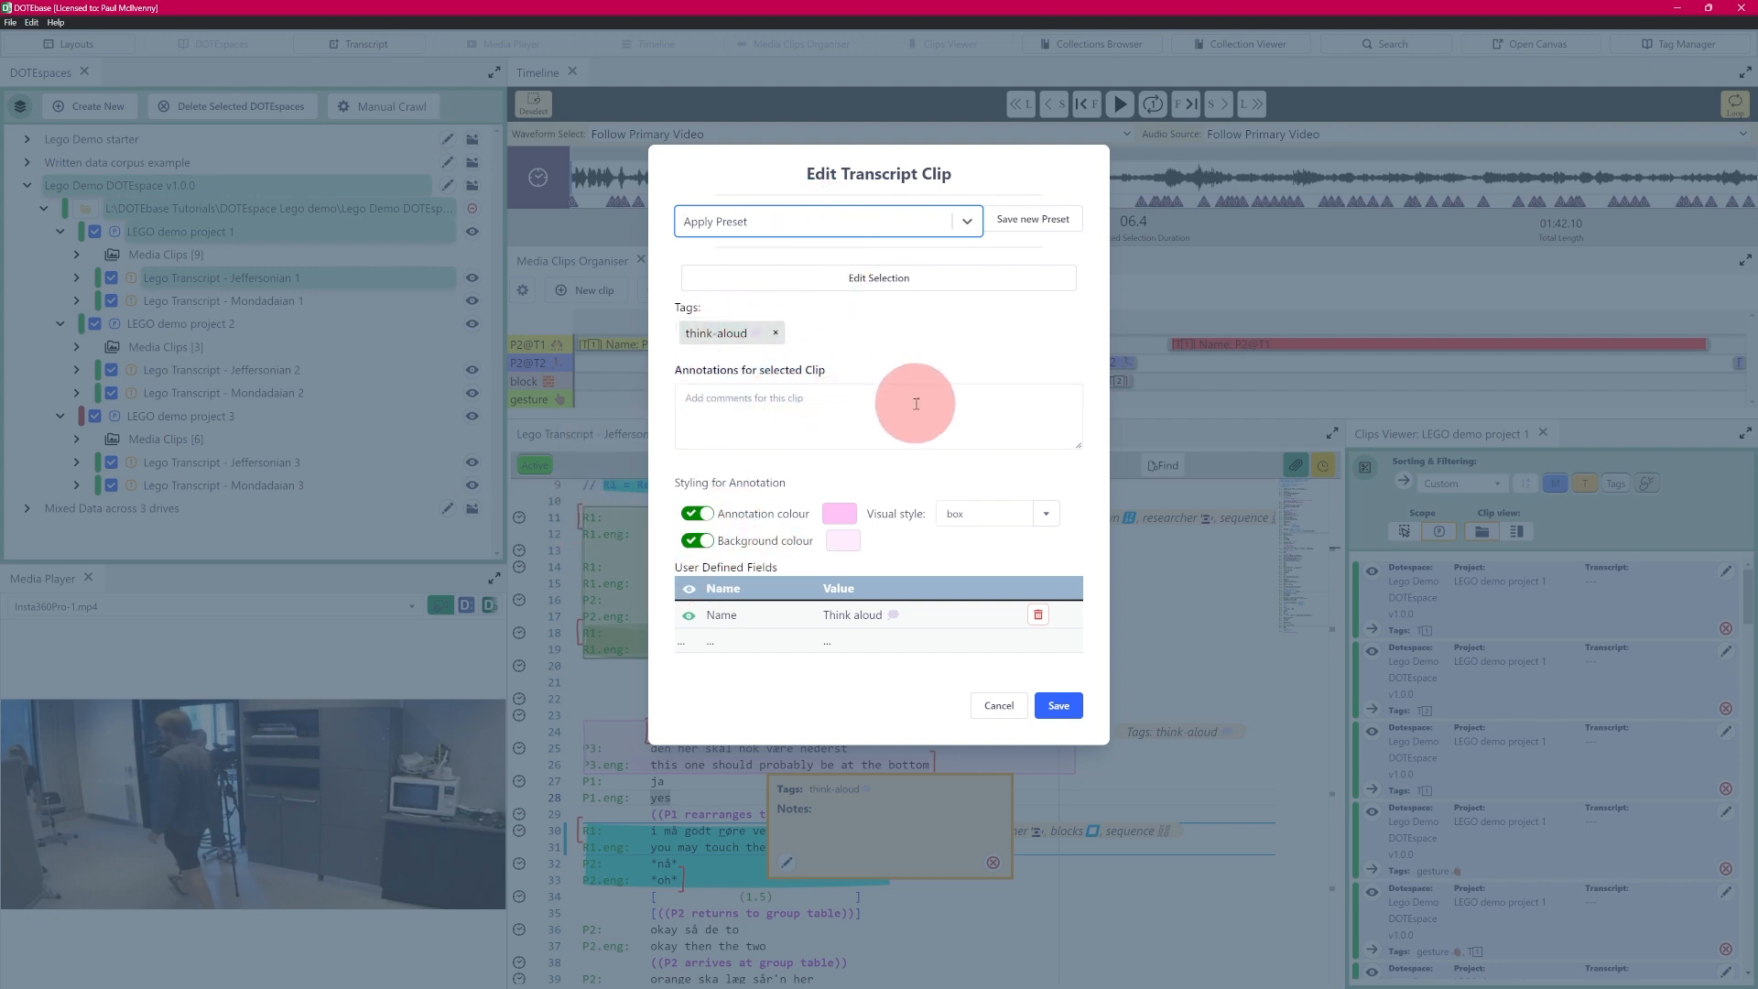
click(968, 223)
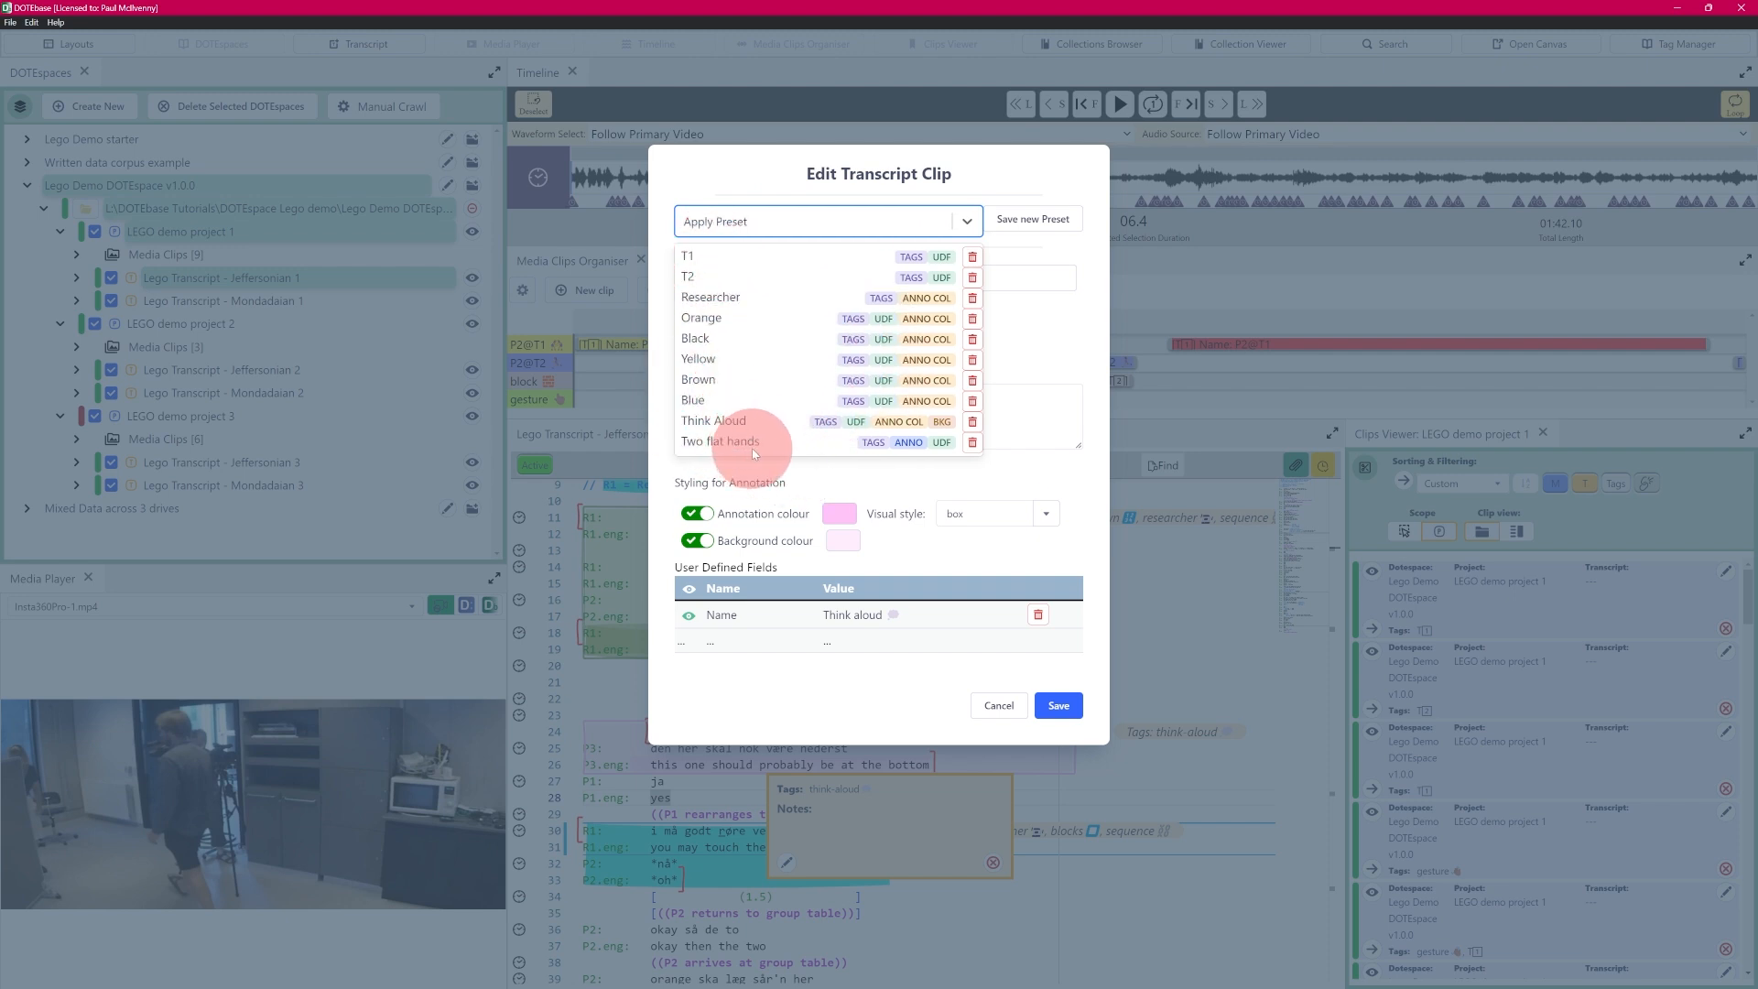
click(1046, 338)
click(988, 714)
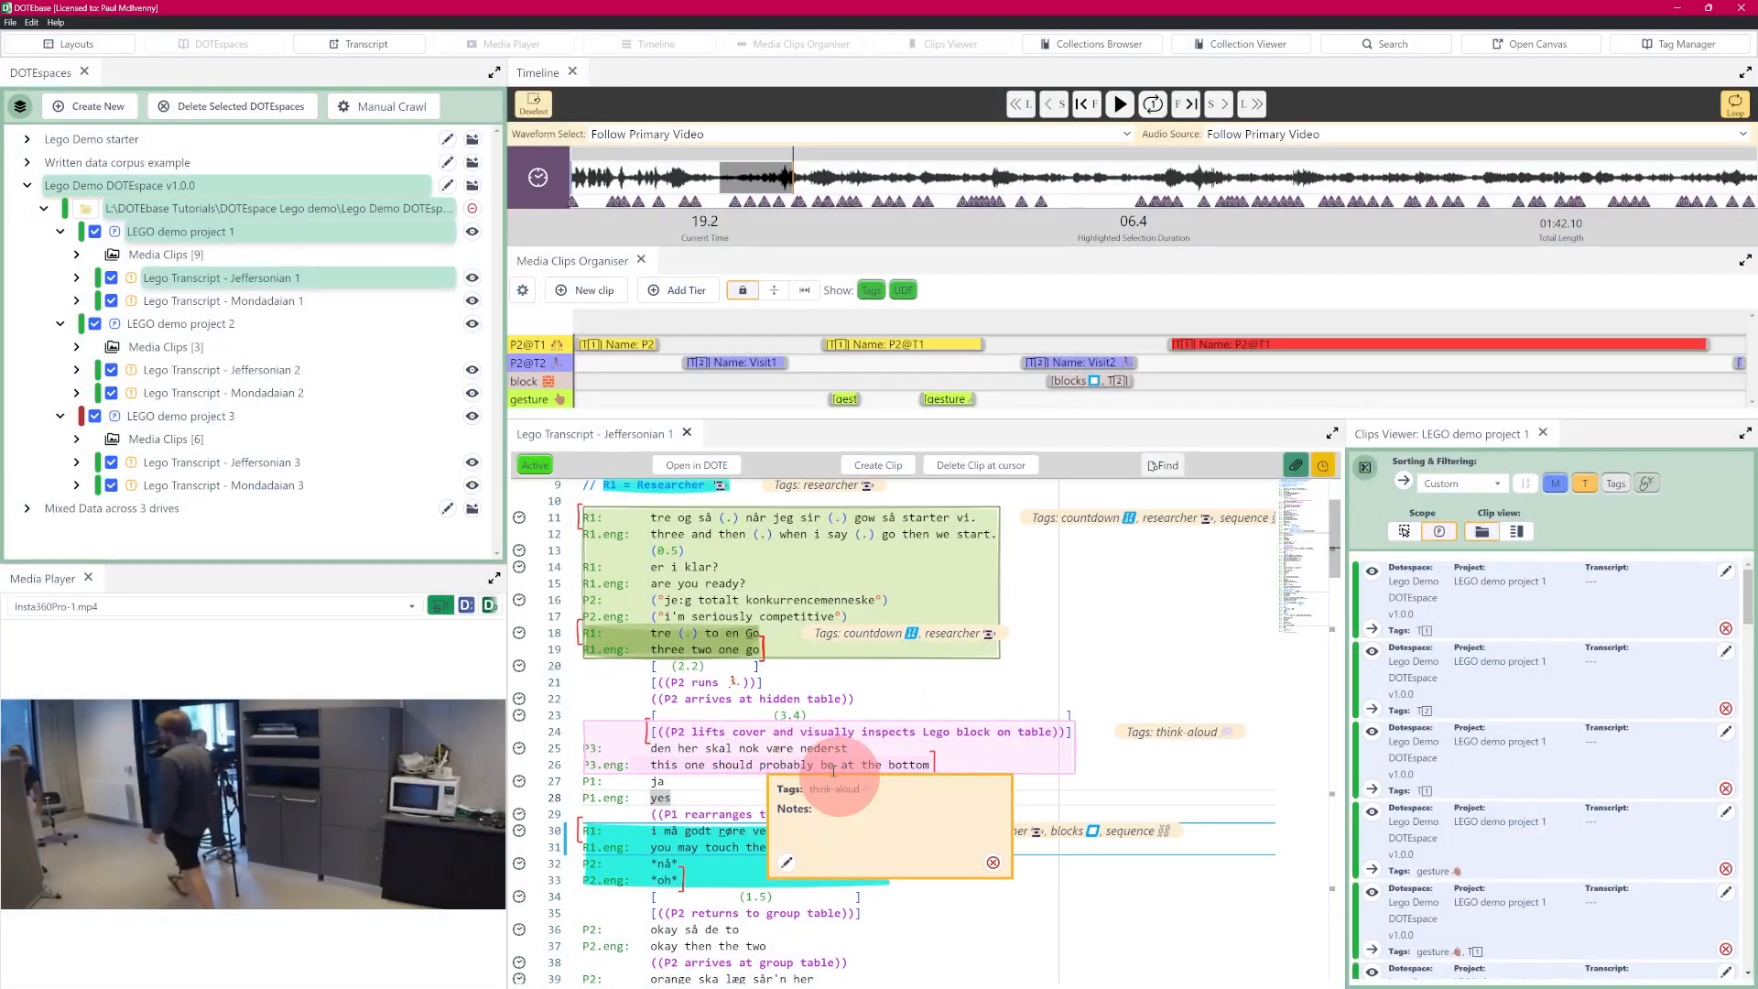
- Permanently delete the think-aloud clip on transcript lines 24 to 26
click(992, 863)
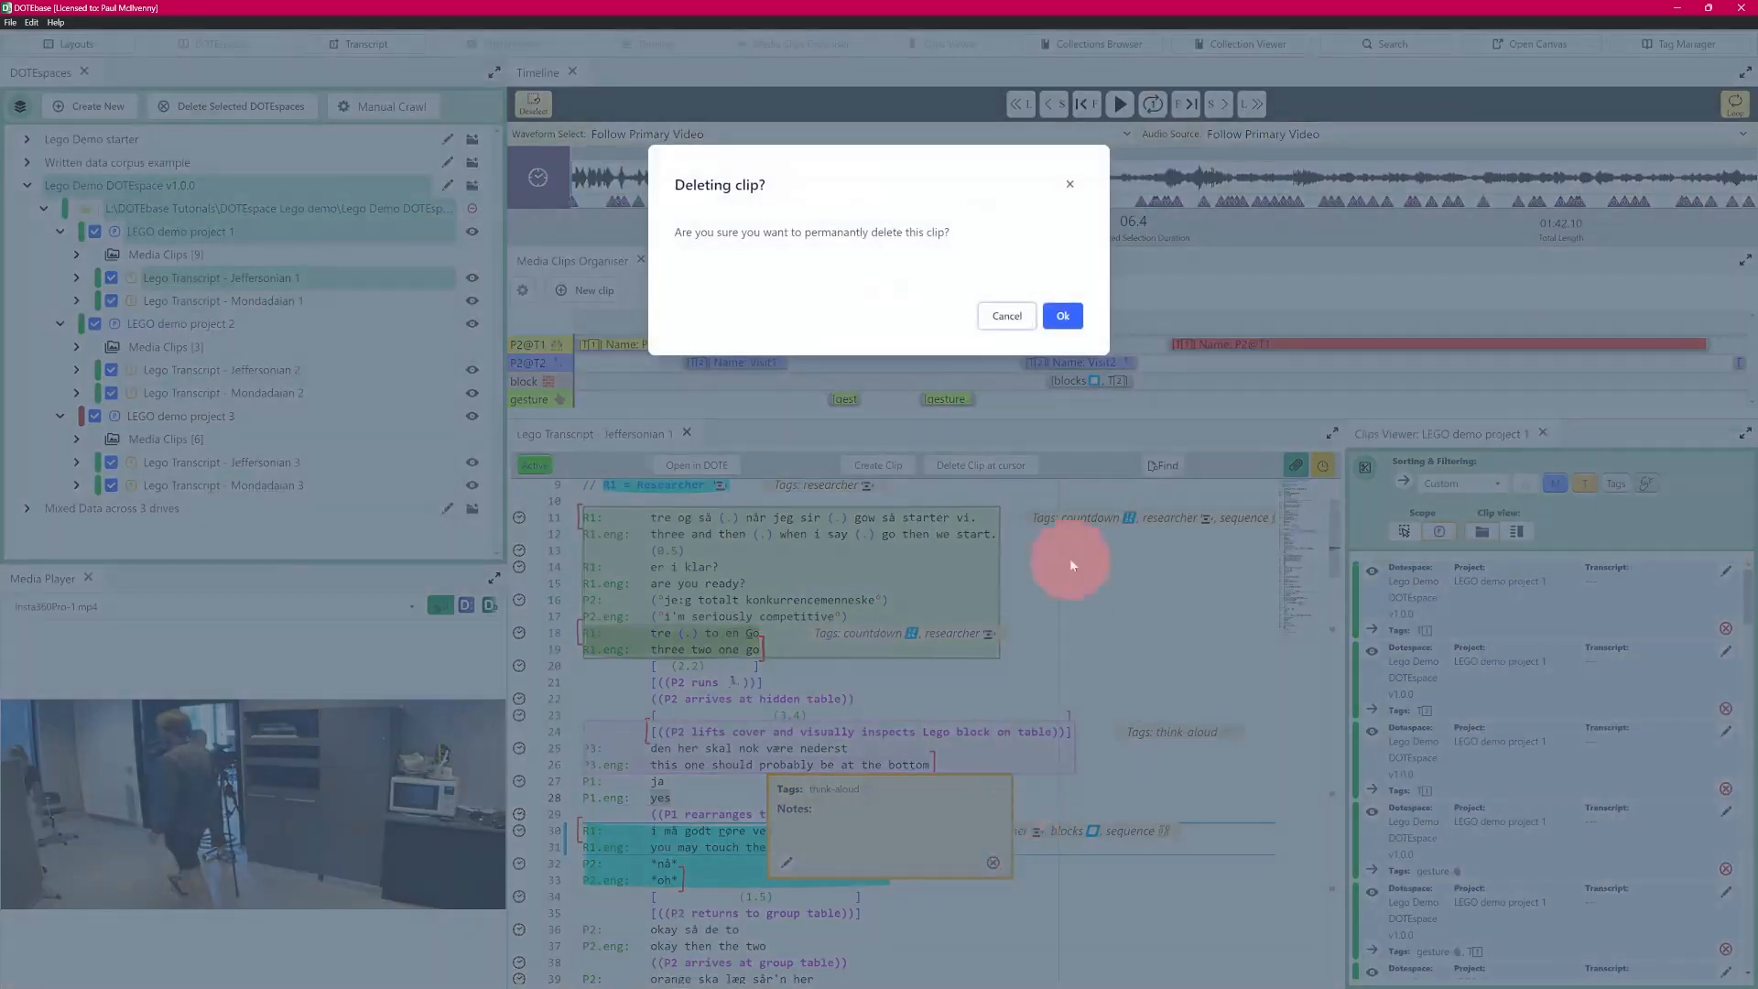
click(1063, 317)
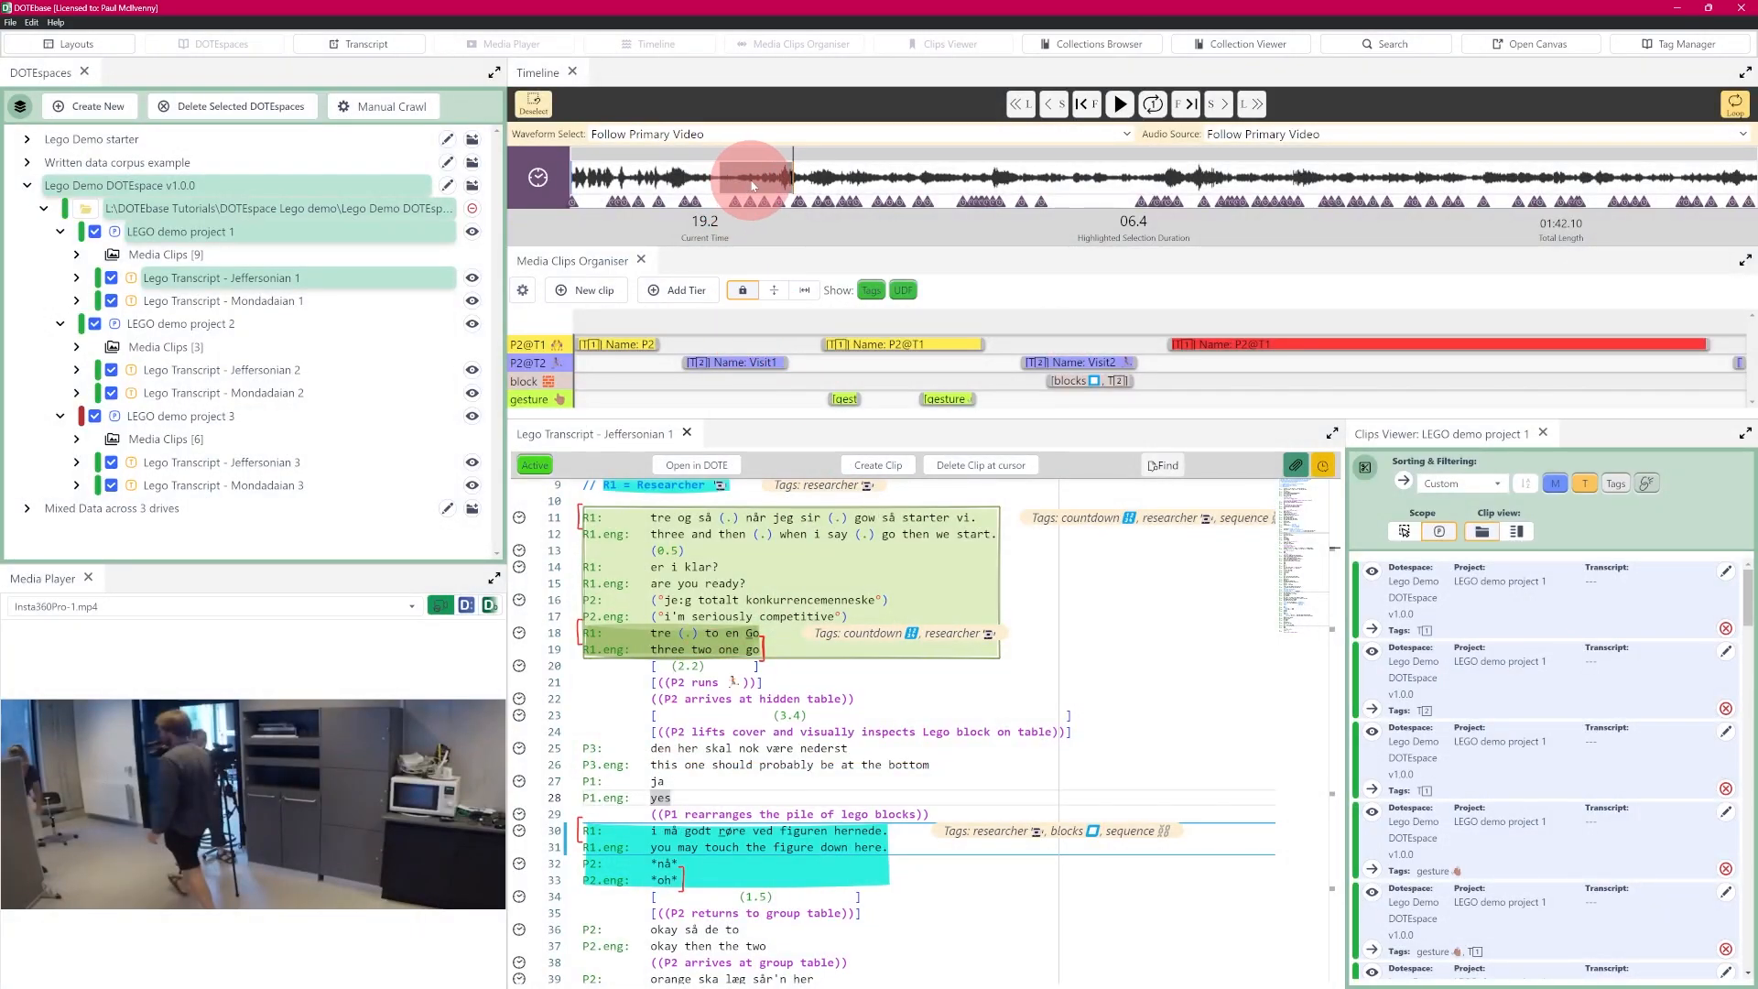
- Start a new media clip from the highlighted timeline stretch and apply the Researcher preset to it
click(591, 289)
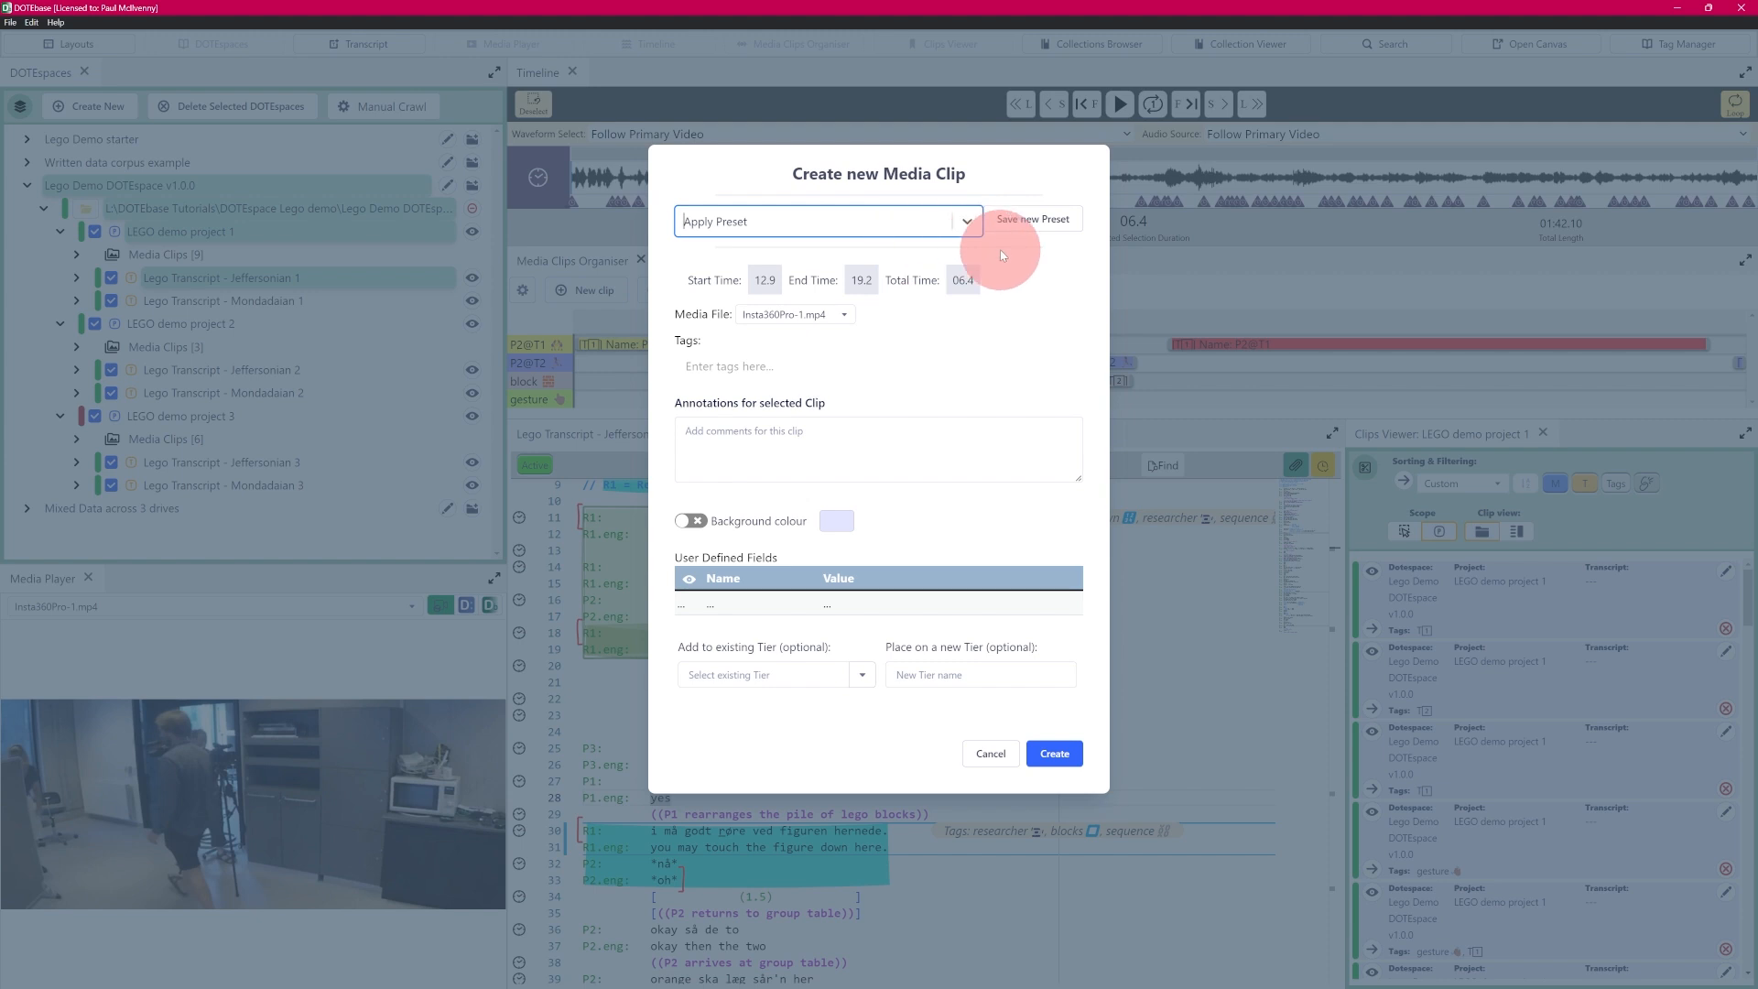
click(964, 222)
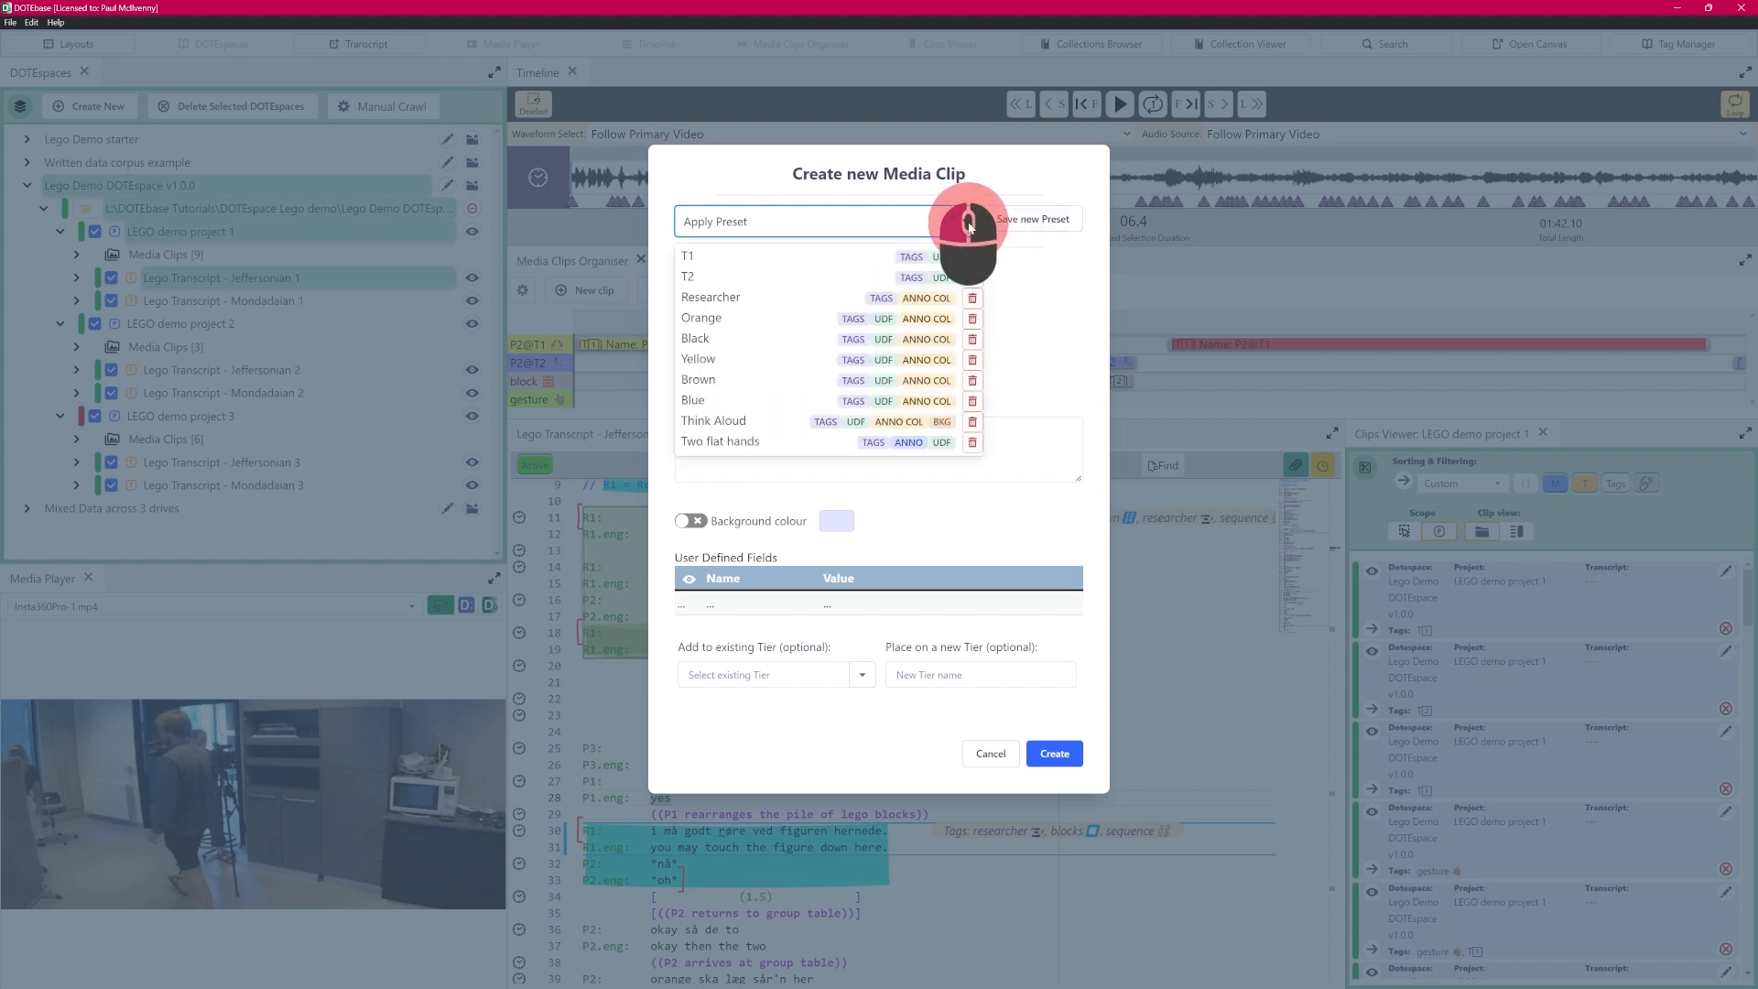
click(716, 300)
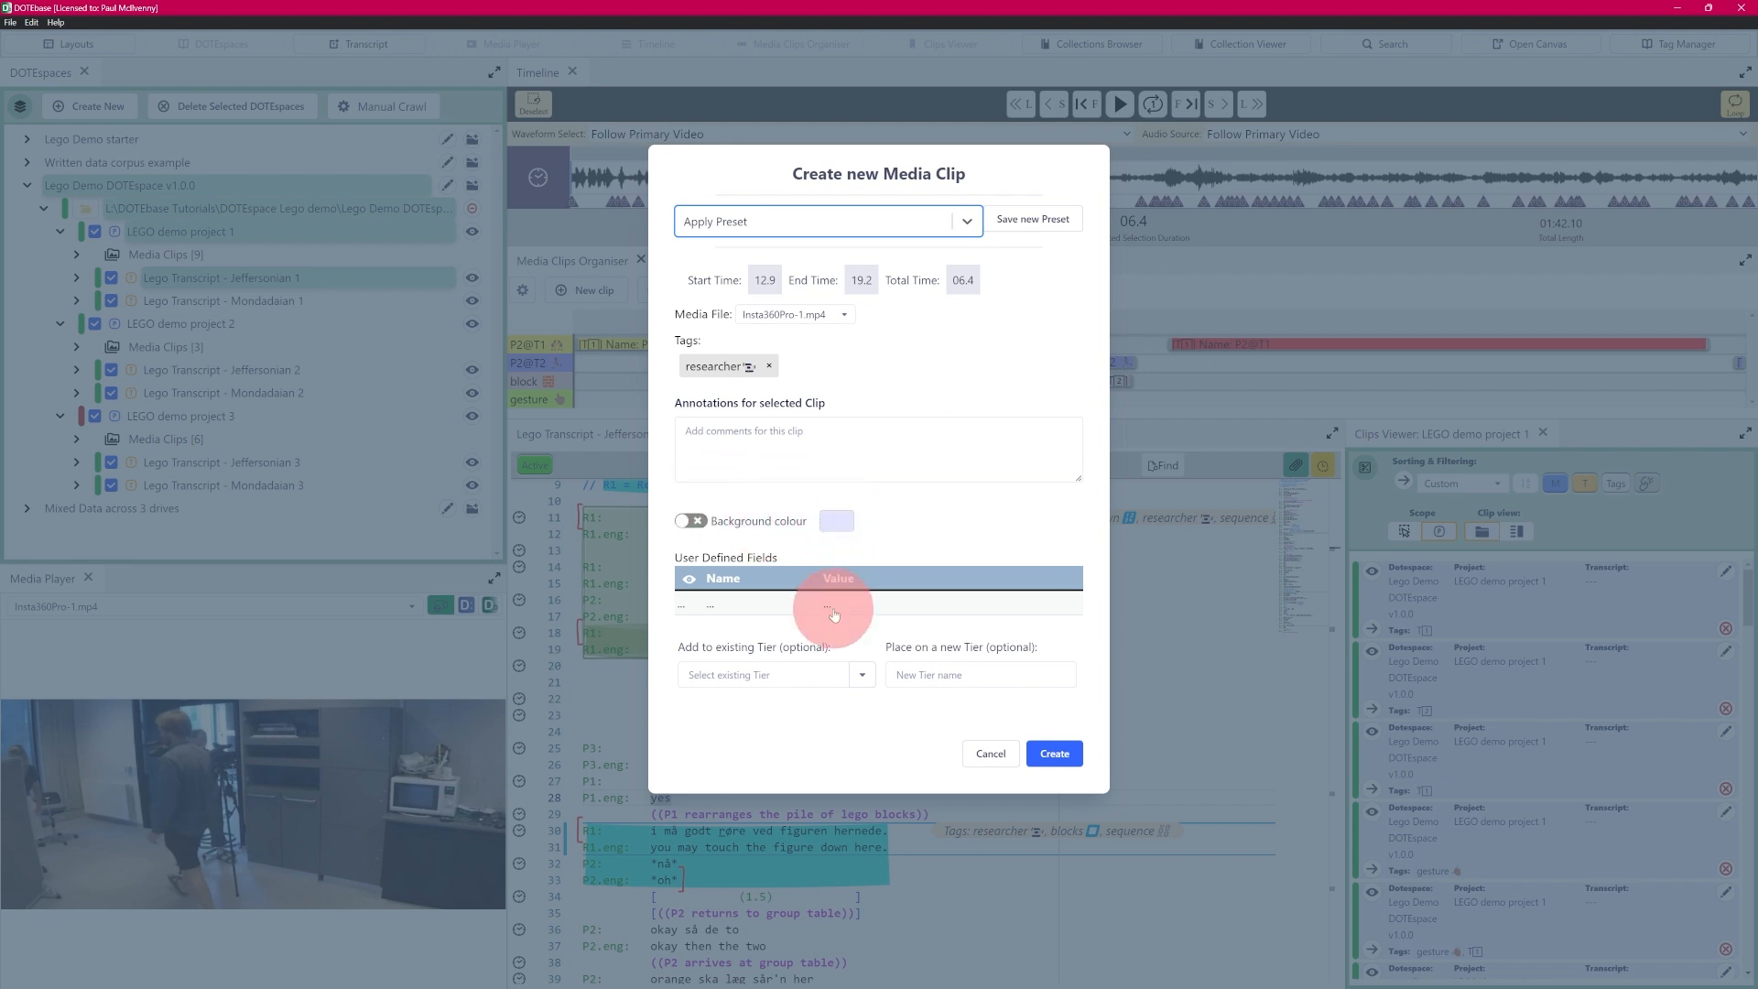
- Place the new researcher media clip on the existing tier P2@T1, set its media file to G1-T1-GoPro-1.mp4, and create it
click(863, 675)
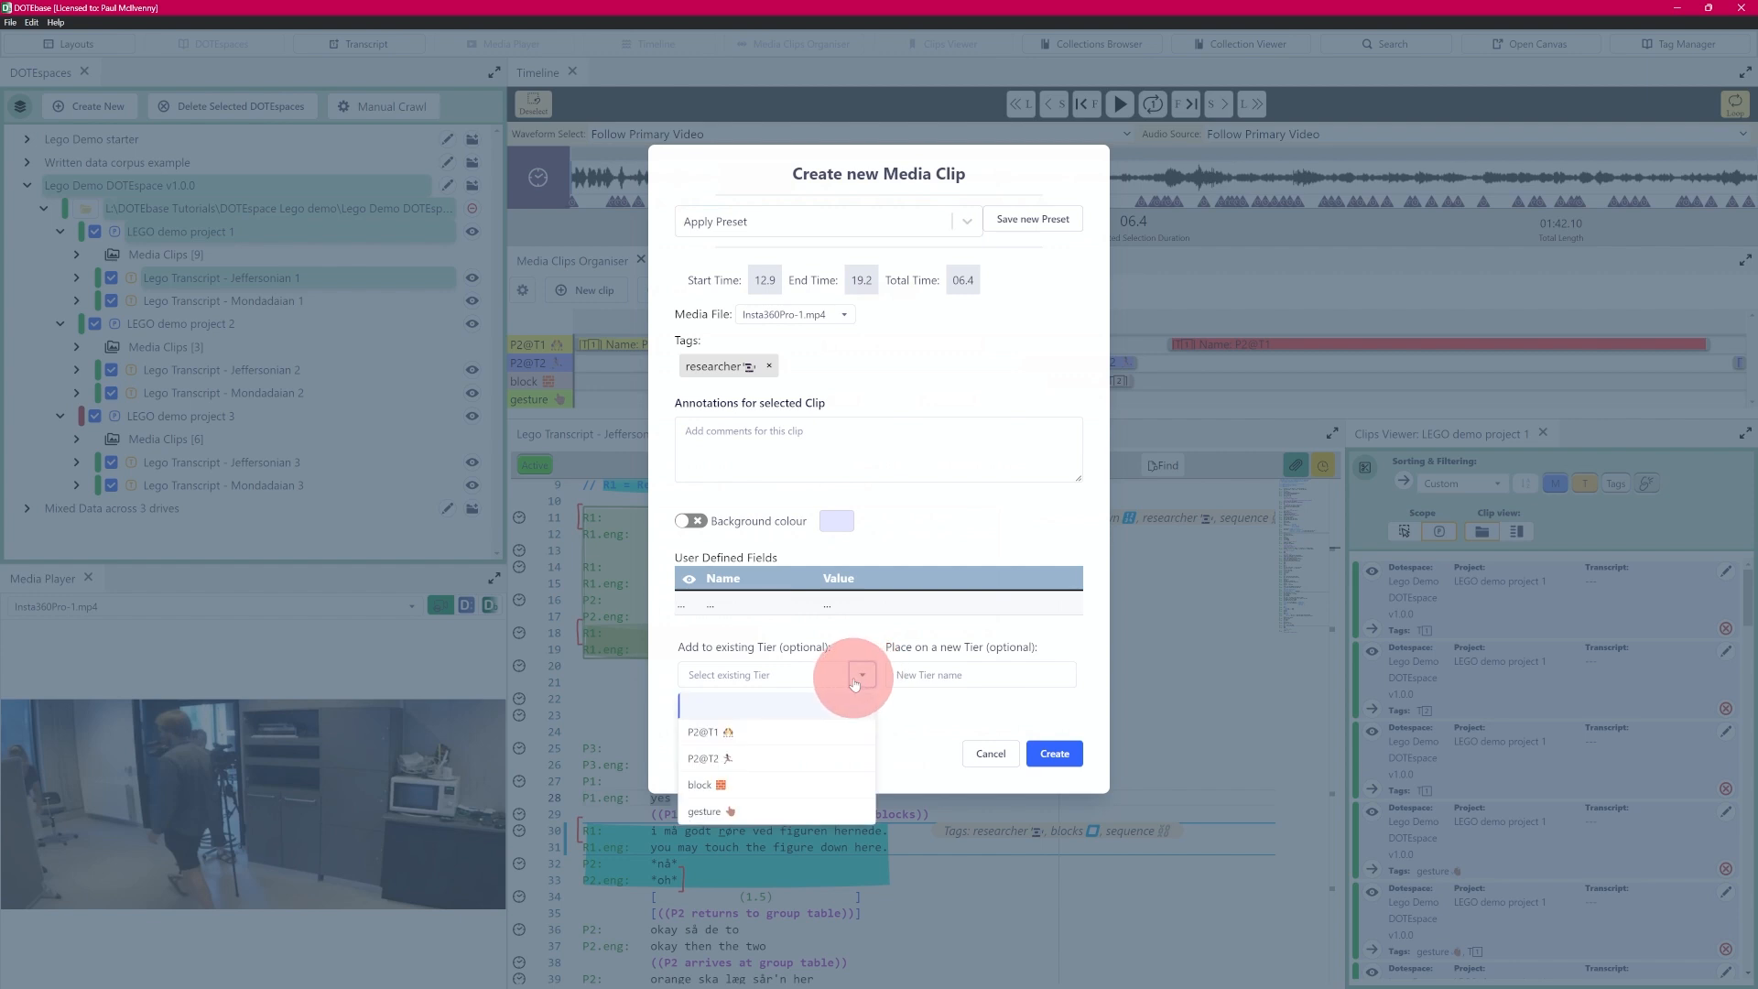
click(766, 738)
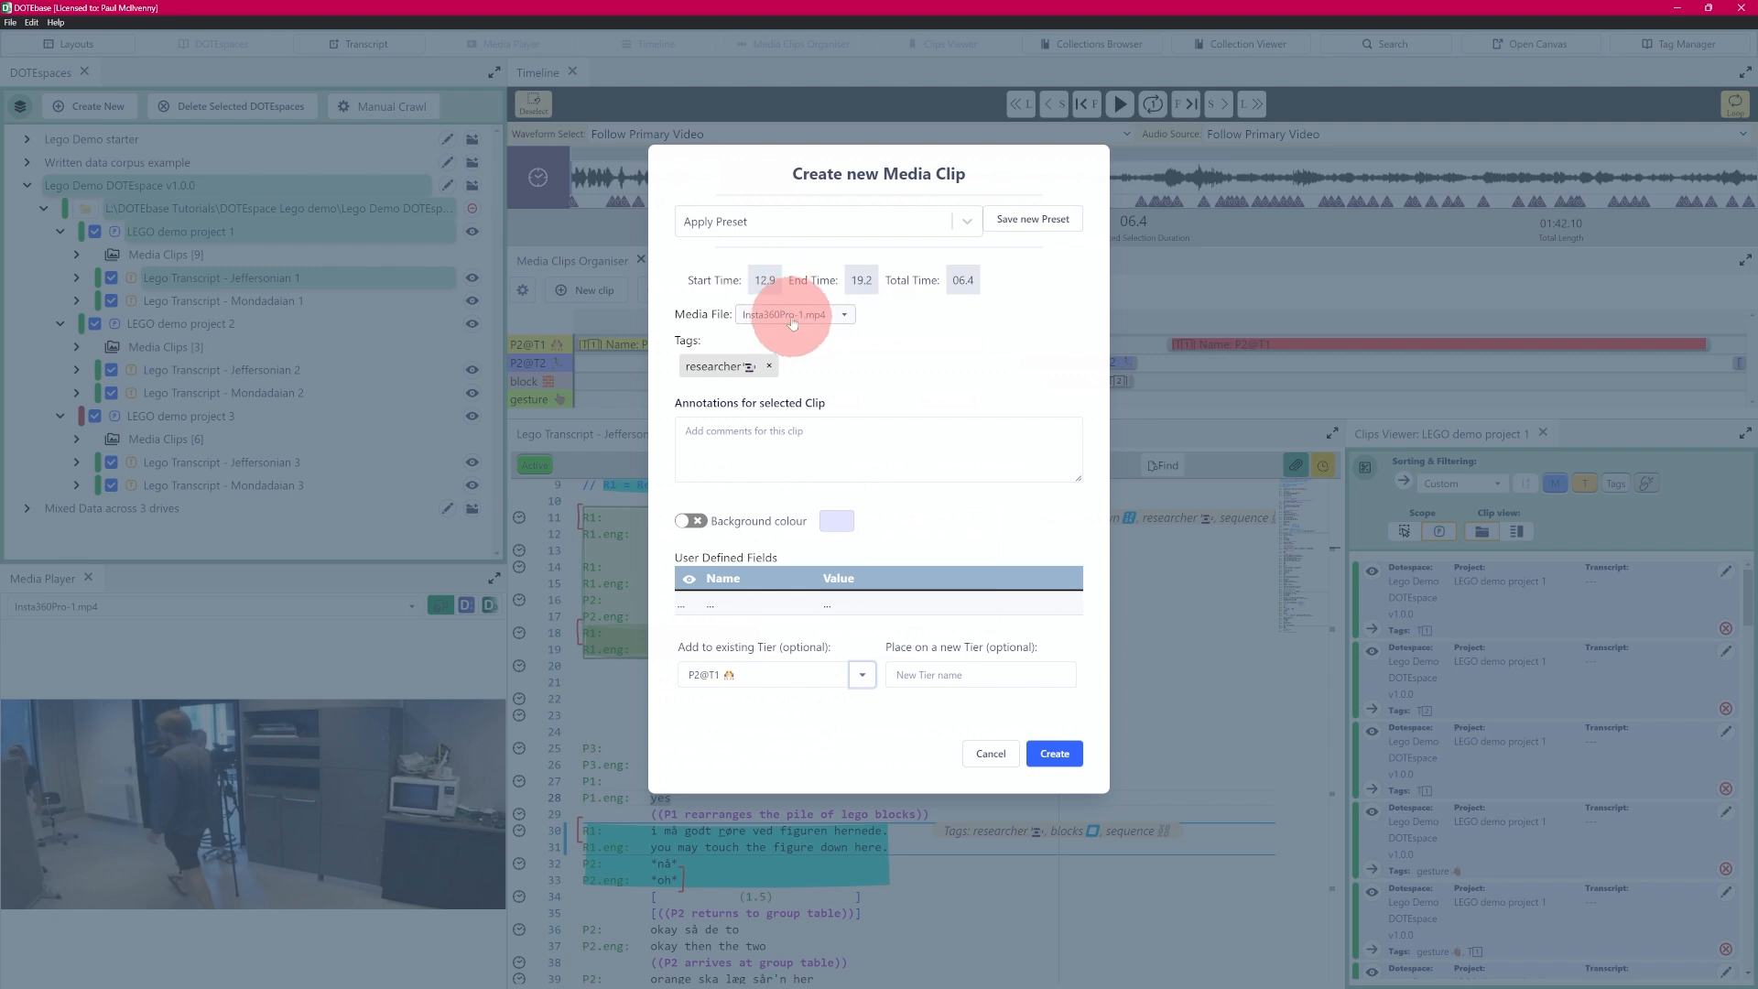
click(828, 315)
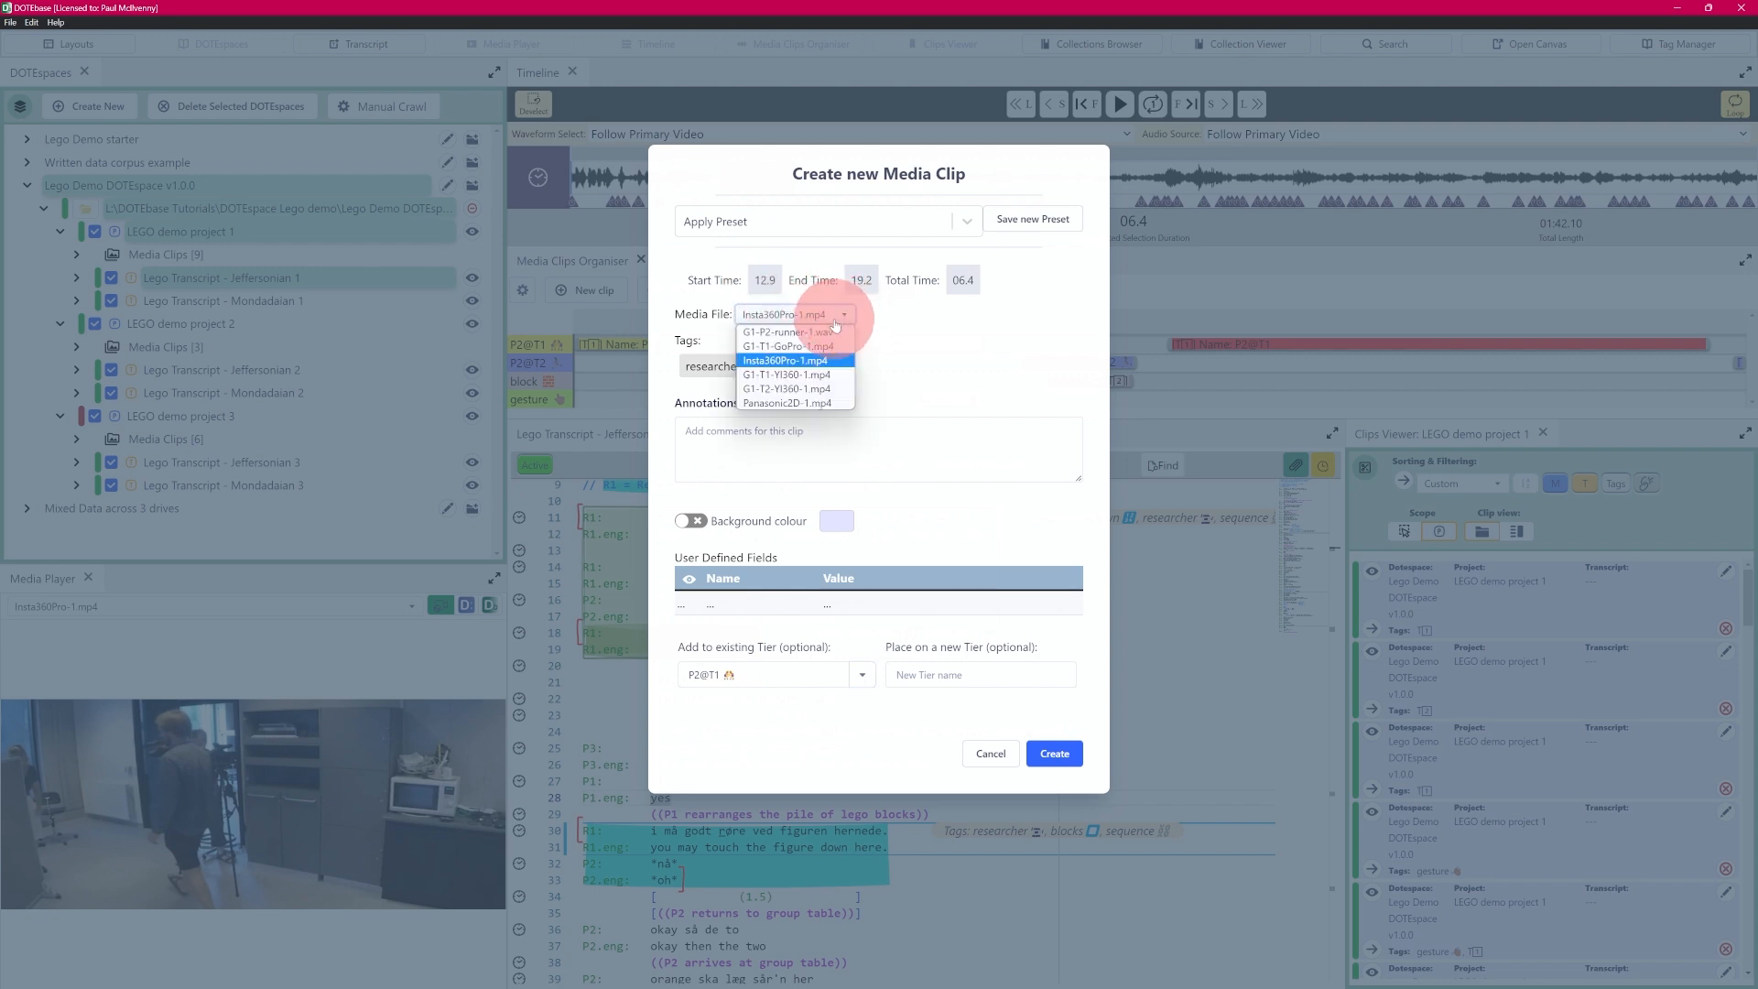
click(795, 346)
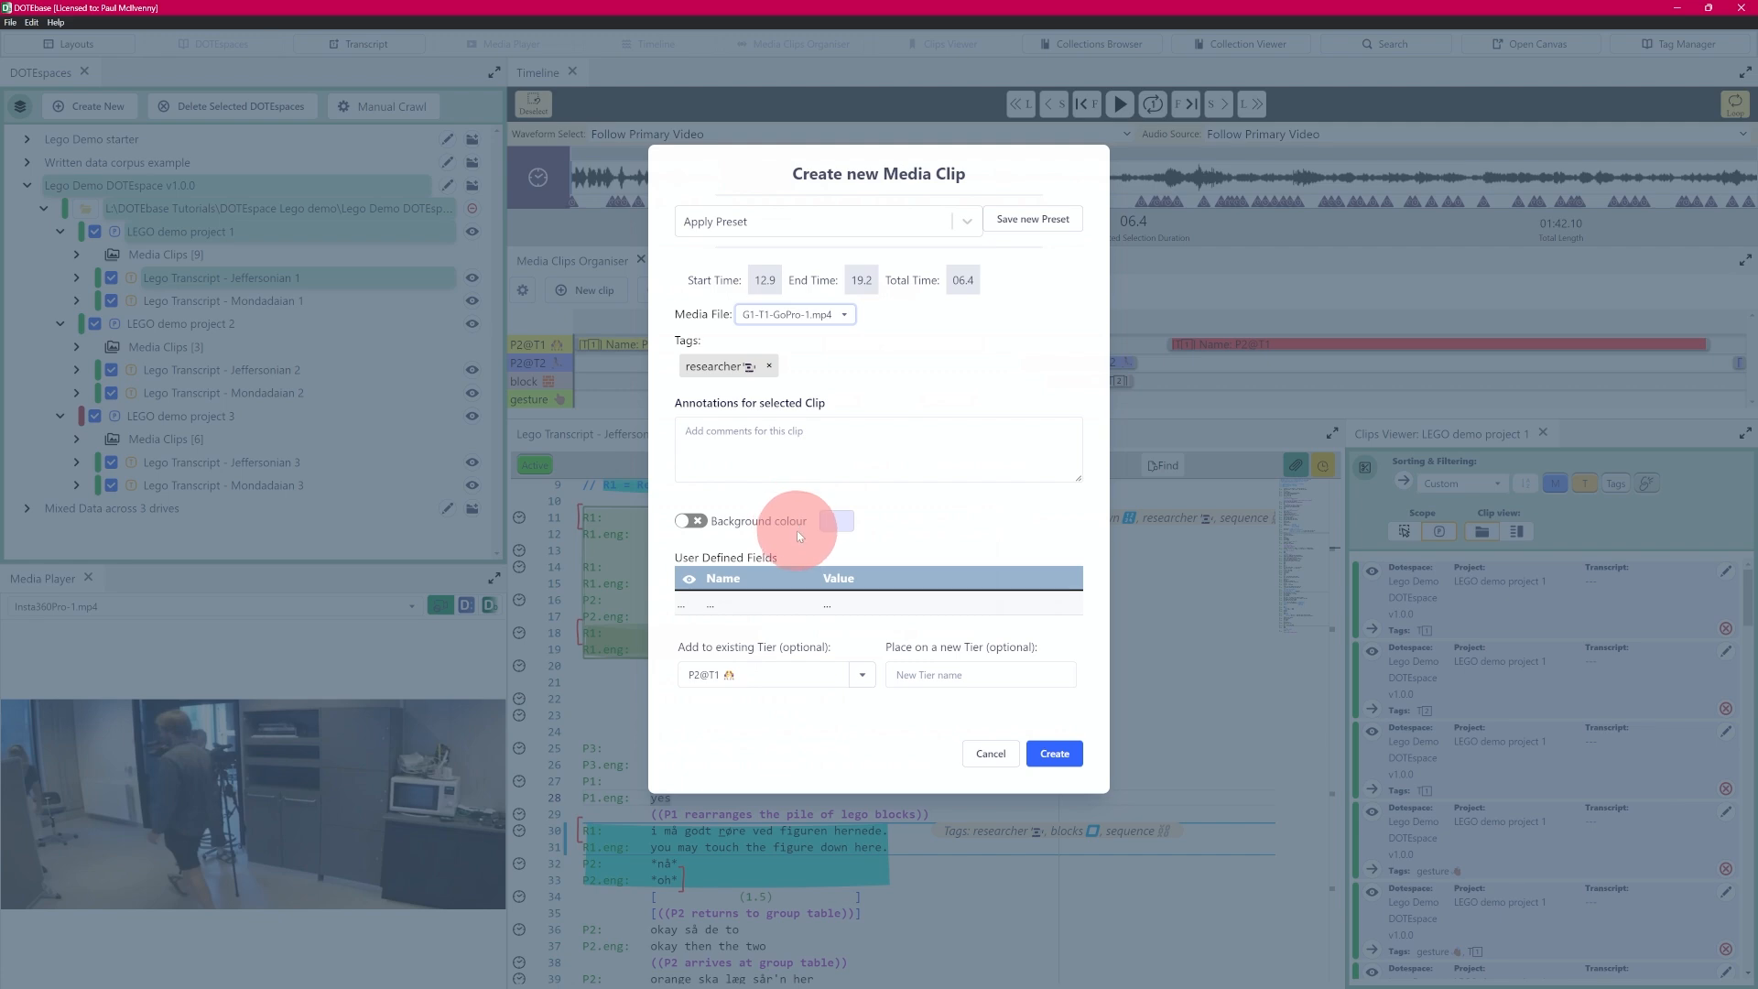
click(1066, 763)
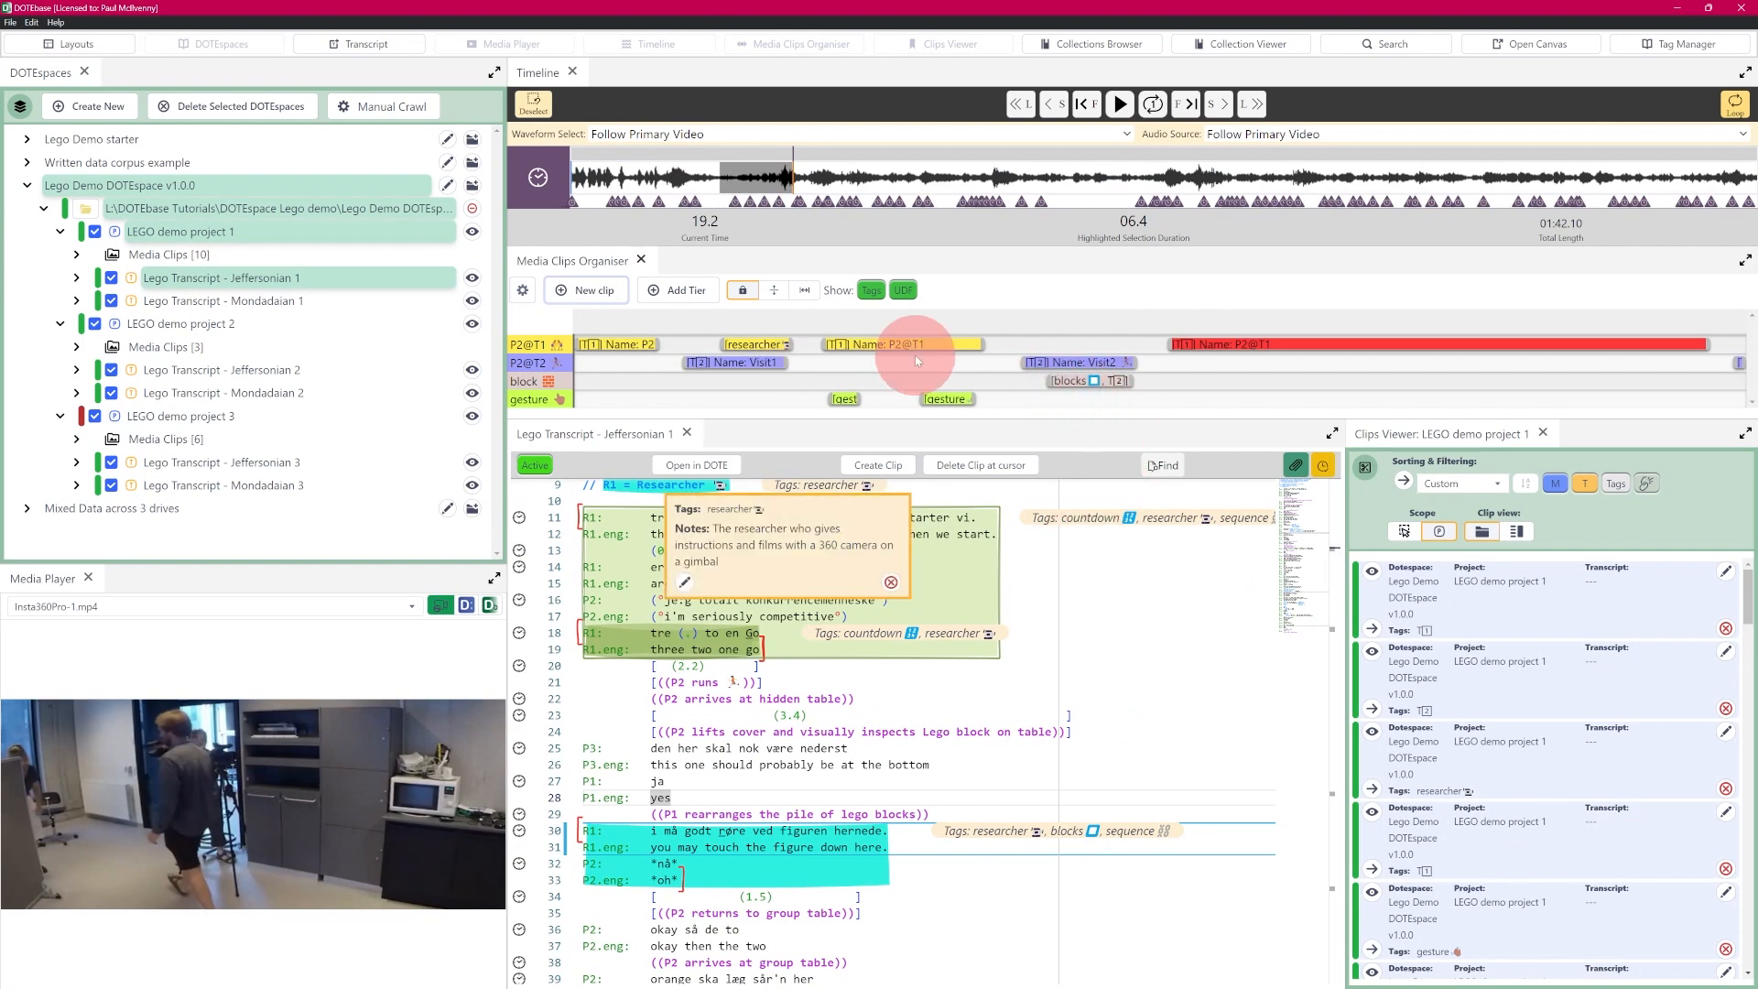
- Permanently delete the researcher media clip from the P2@T1 tier and dismiss the error notification
right_click(756, 346)
click(805, 454)
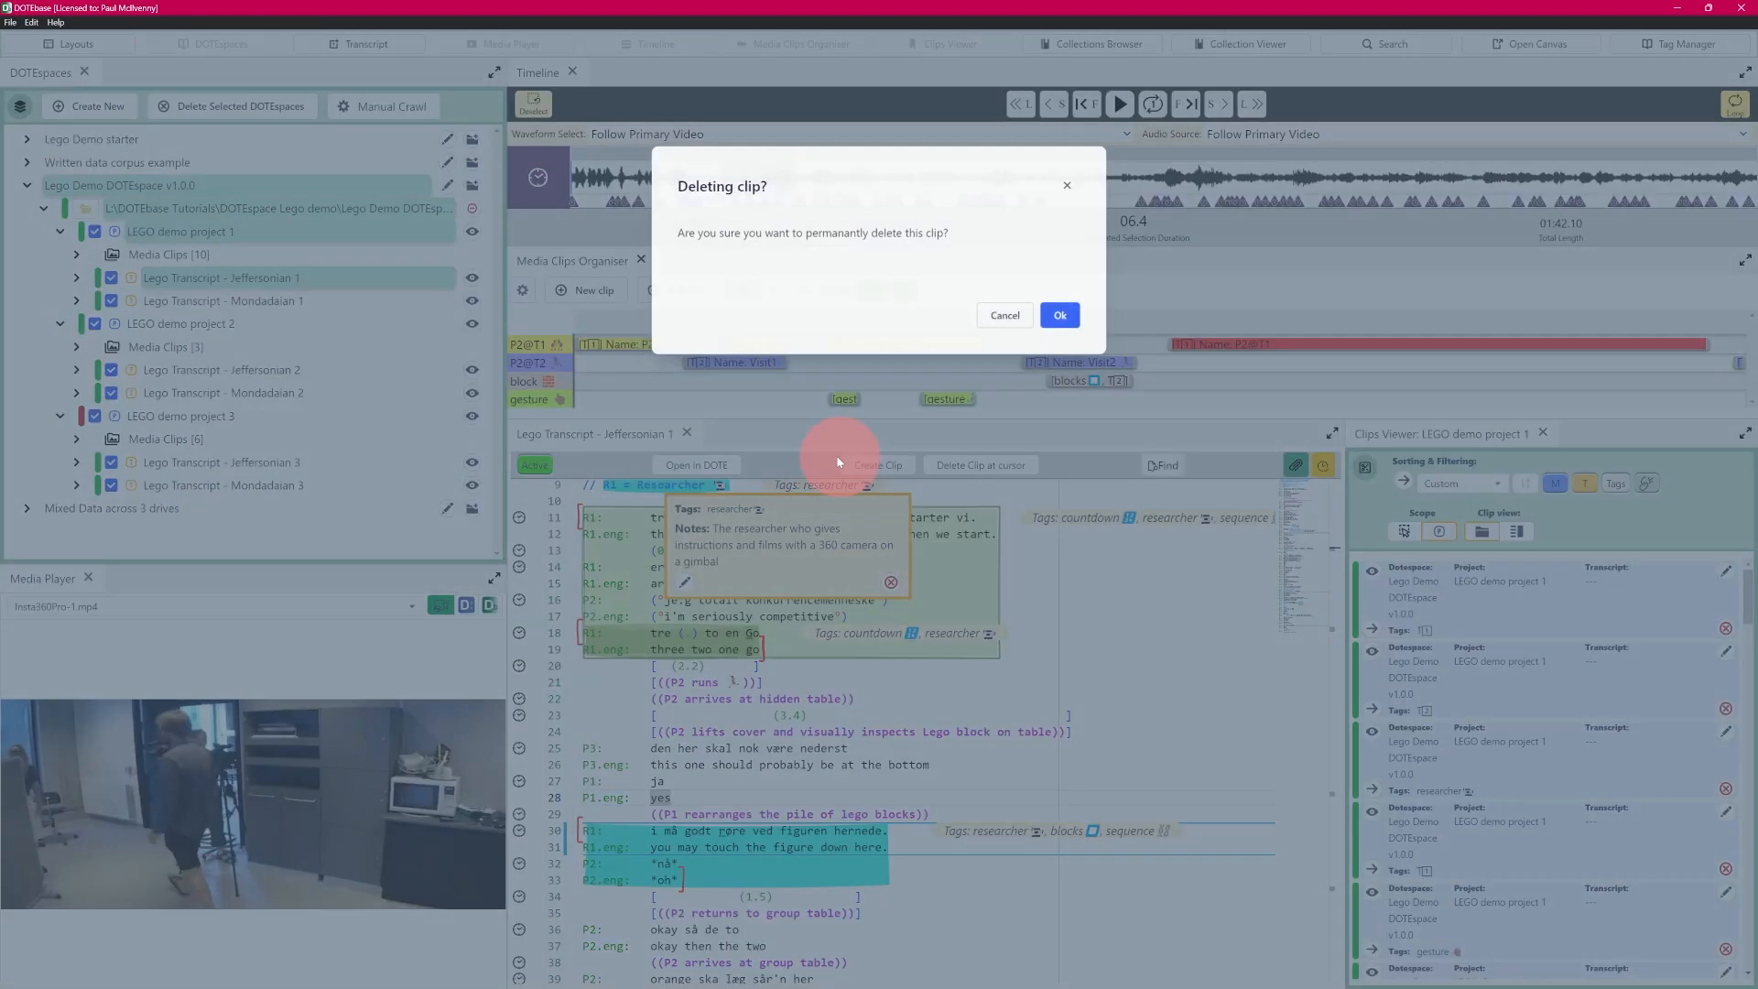
click(1053, 312)
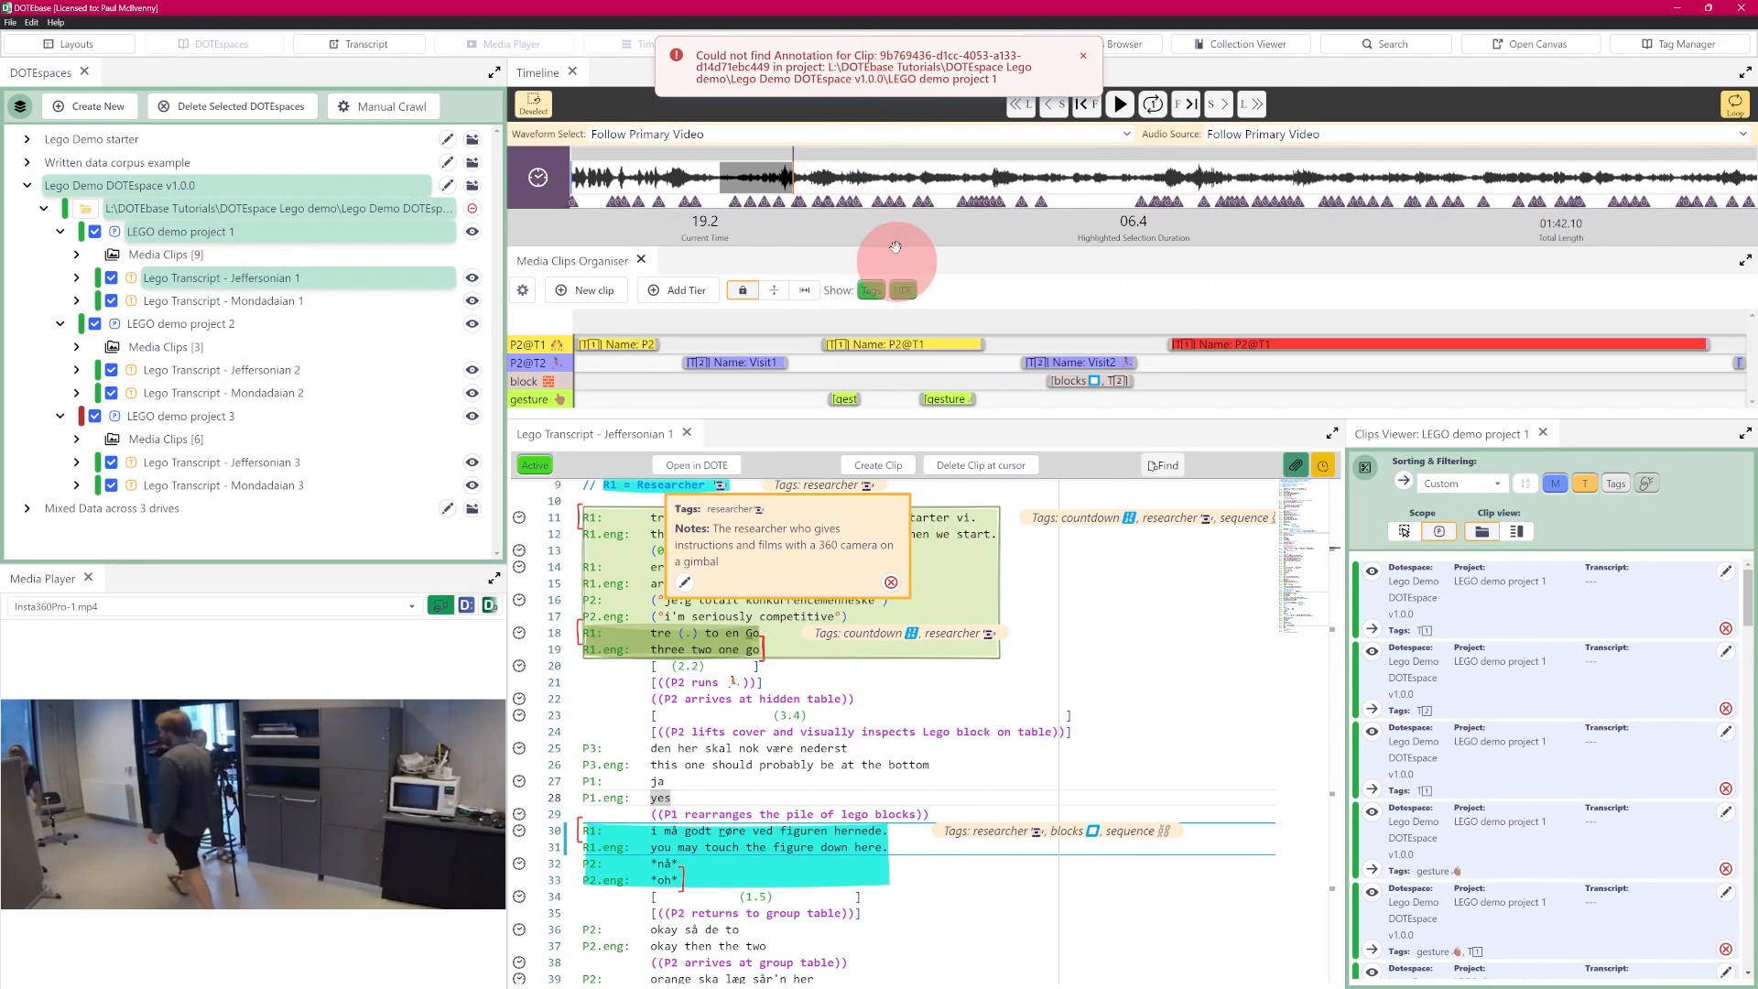
click(870, 290)
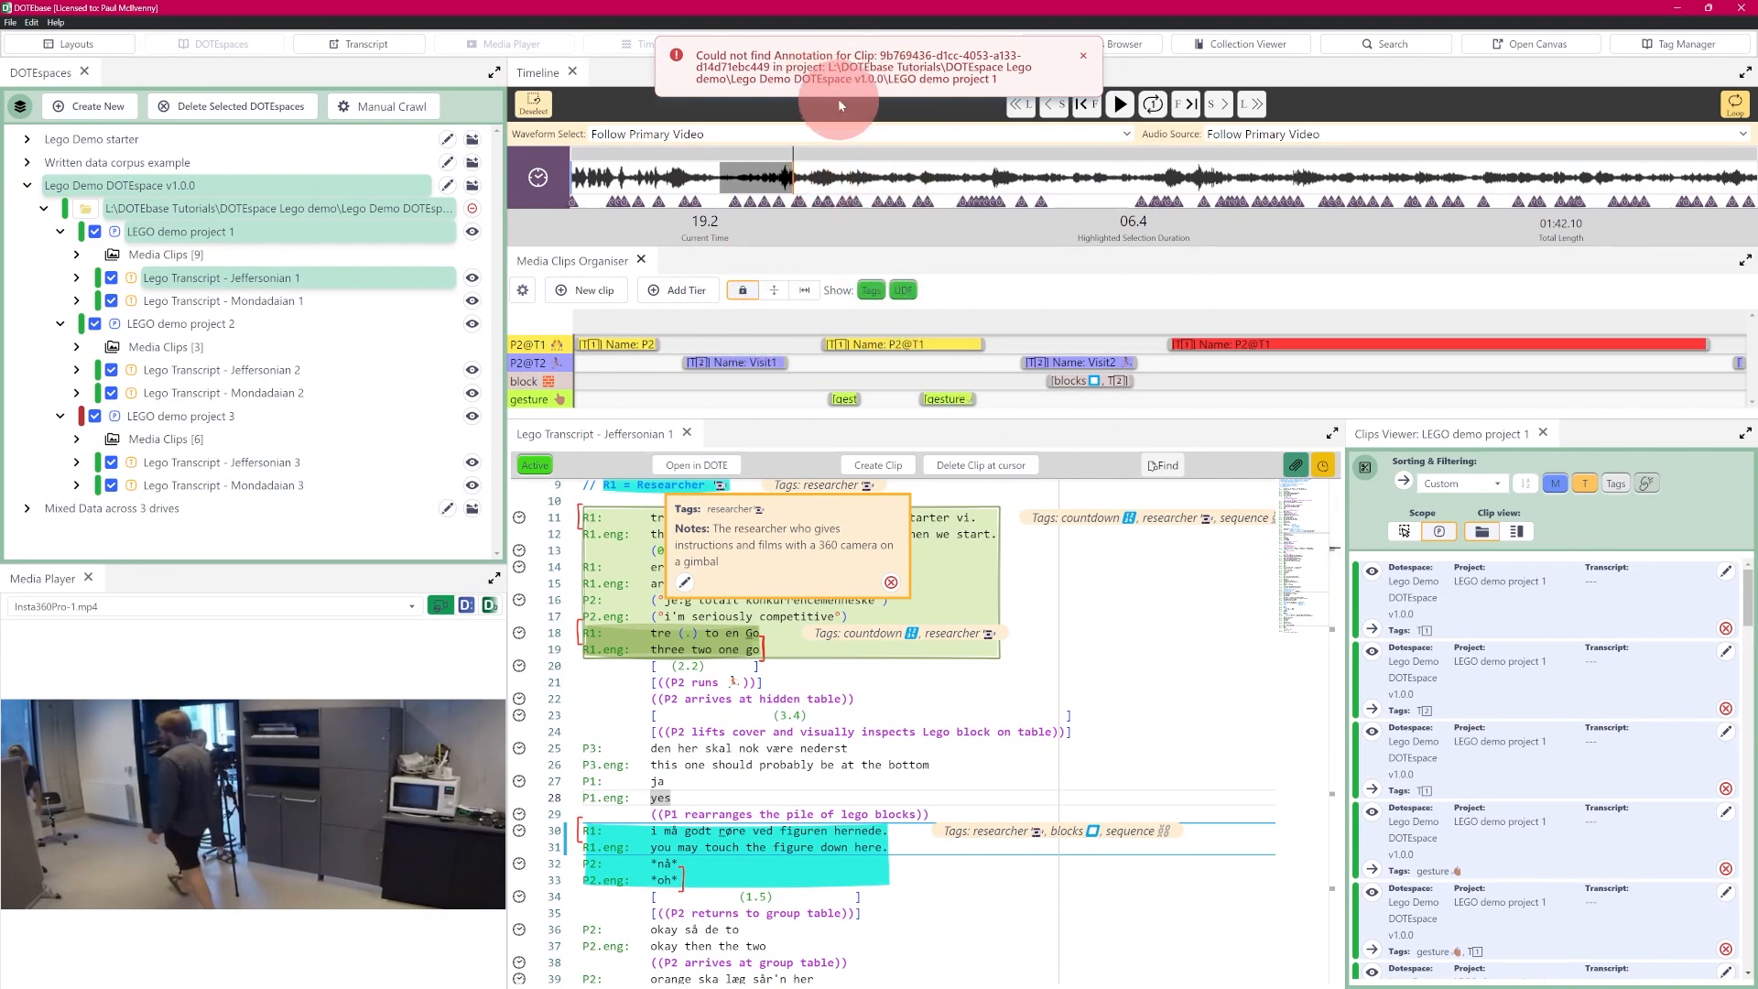
click(1082, 61)
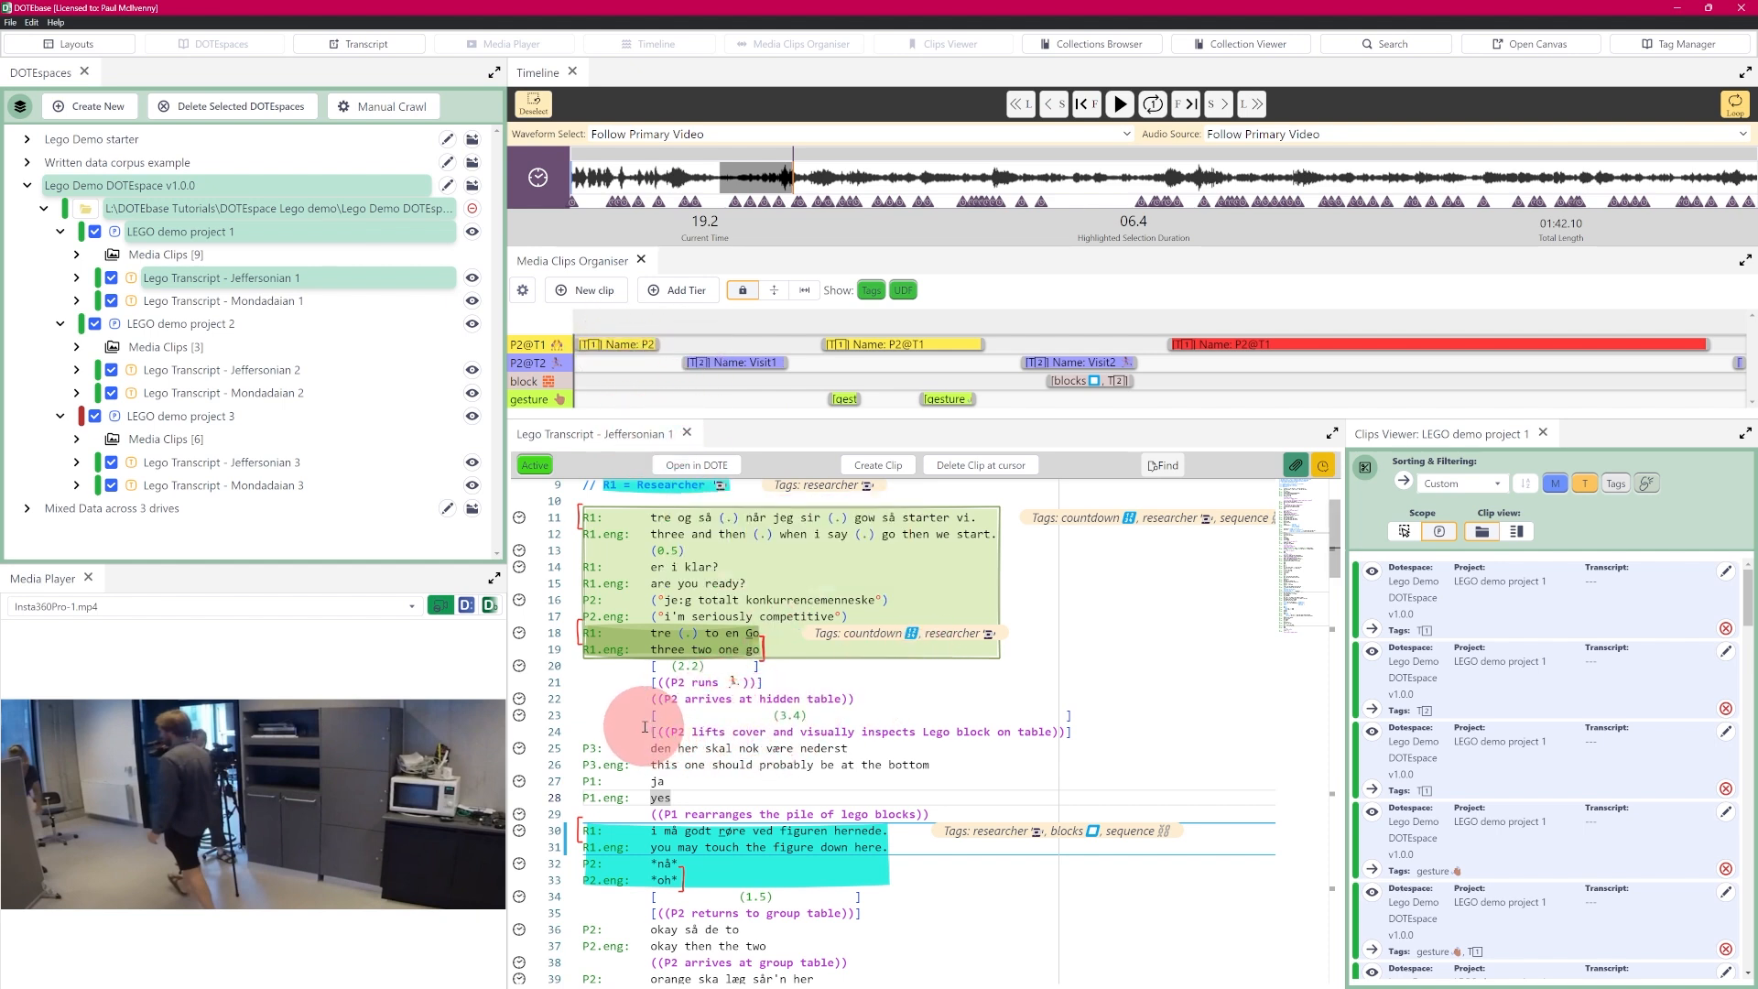
- Start a new transcript clip from lines 23 to 25 with the tags gesture and colour and the annotation "Test notes"
drag(652, 716, 828, 749)
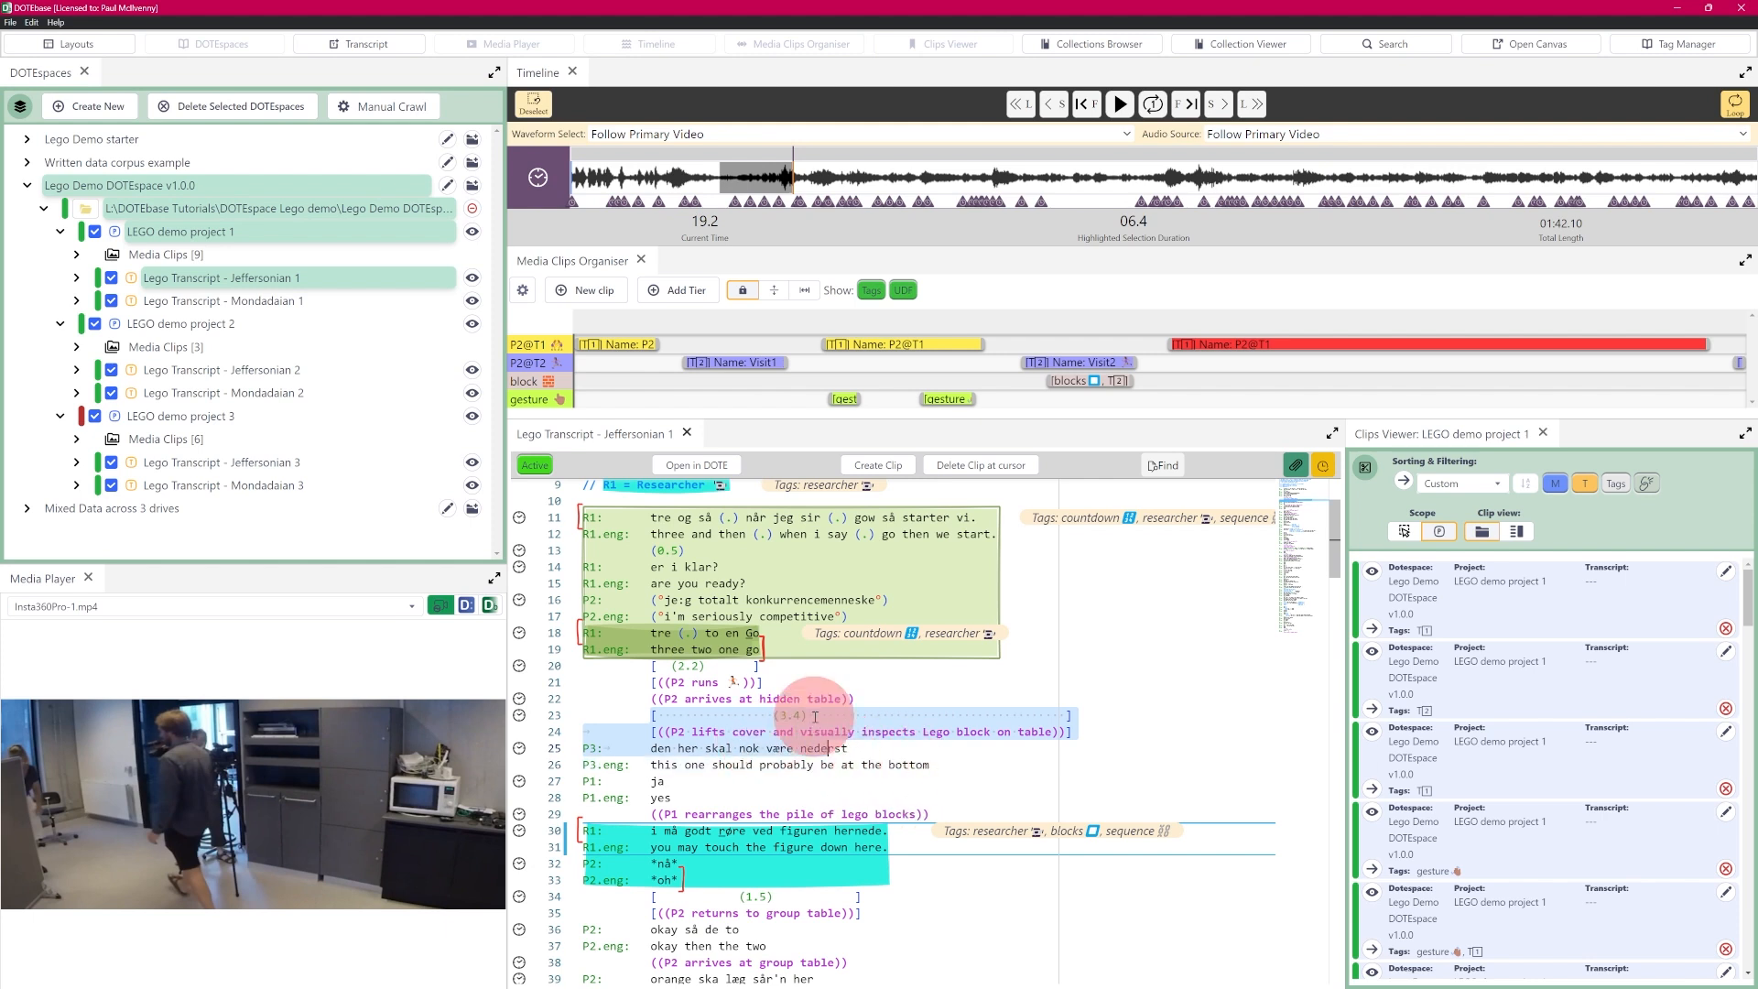
mouse_move(853, 486)
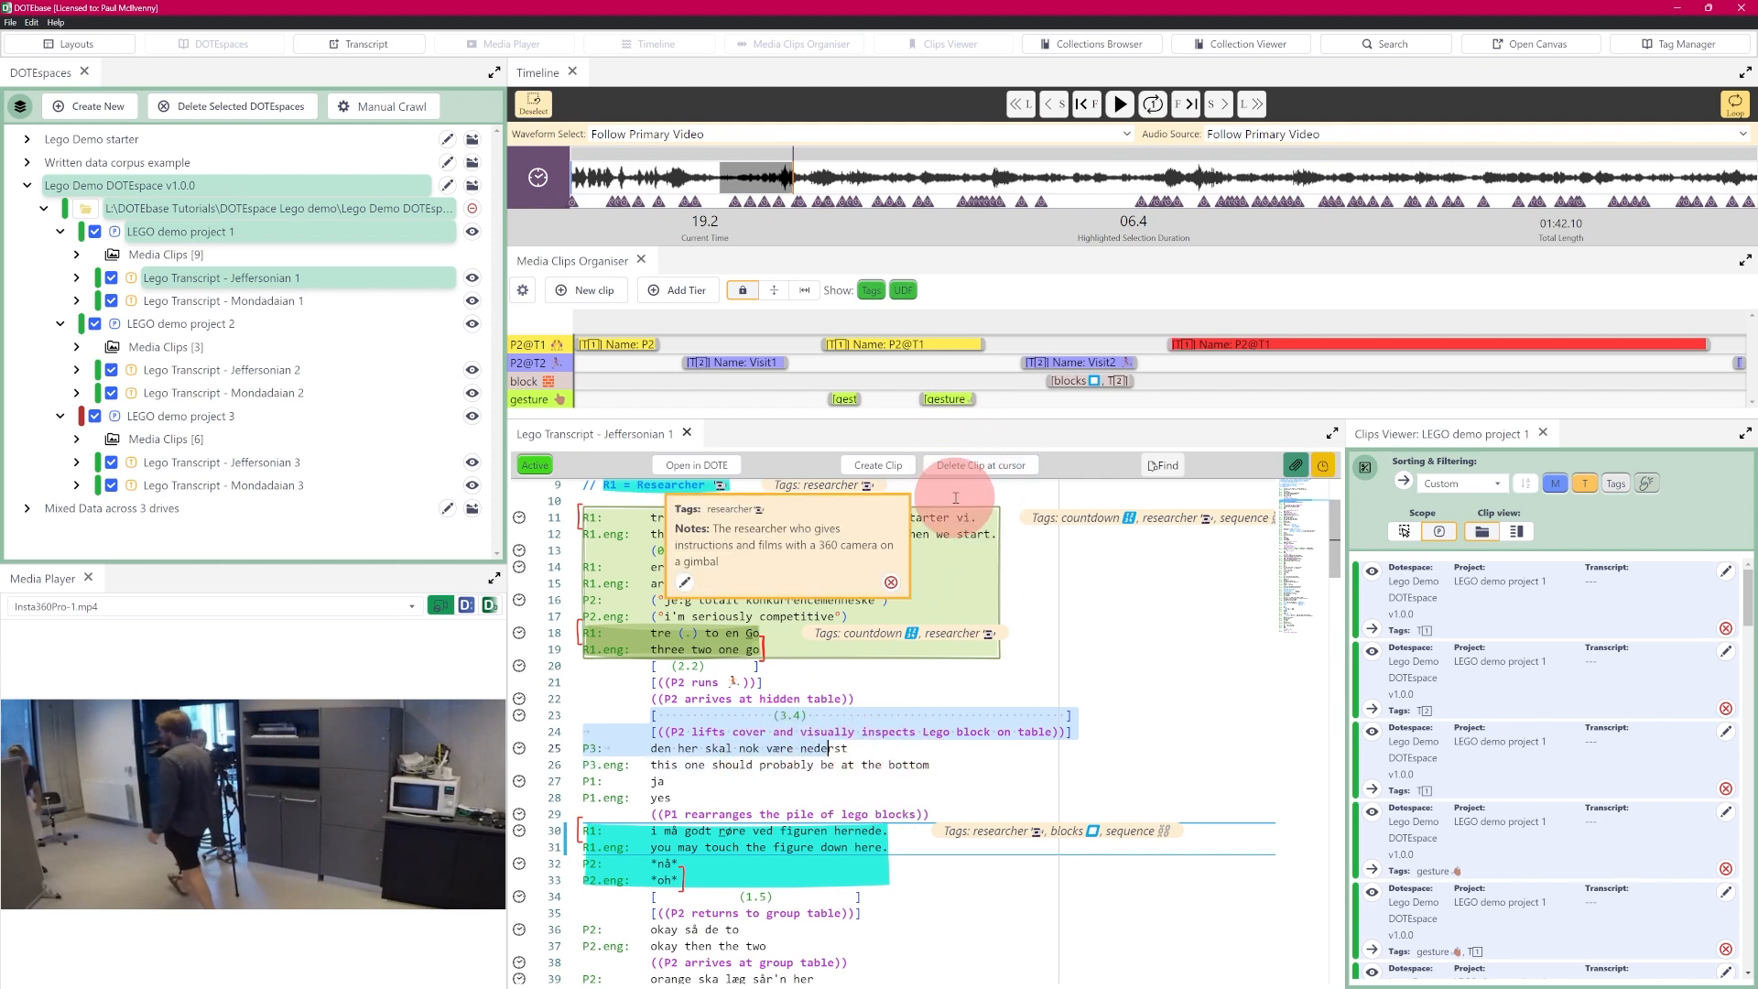
click(881, 466)
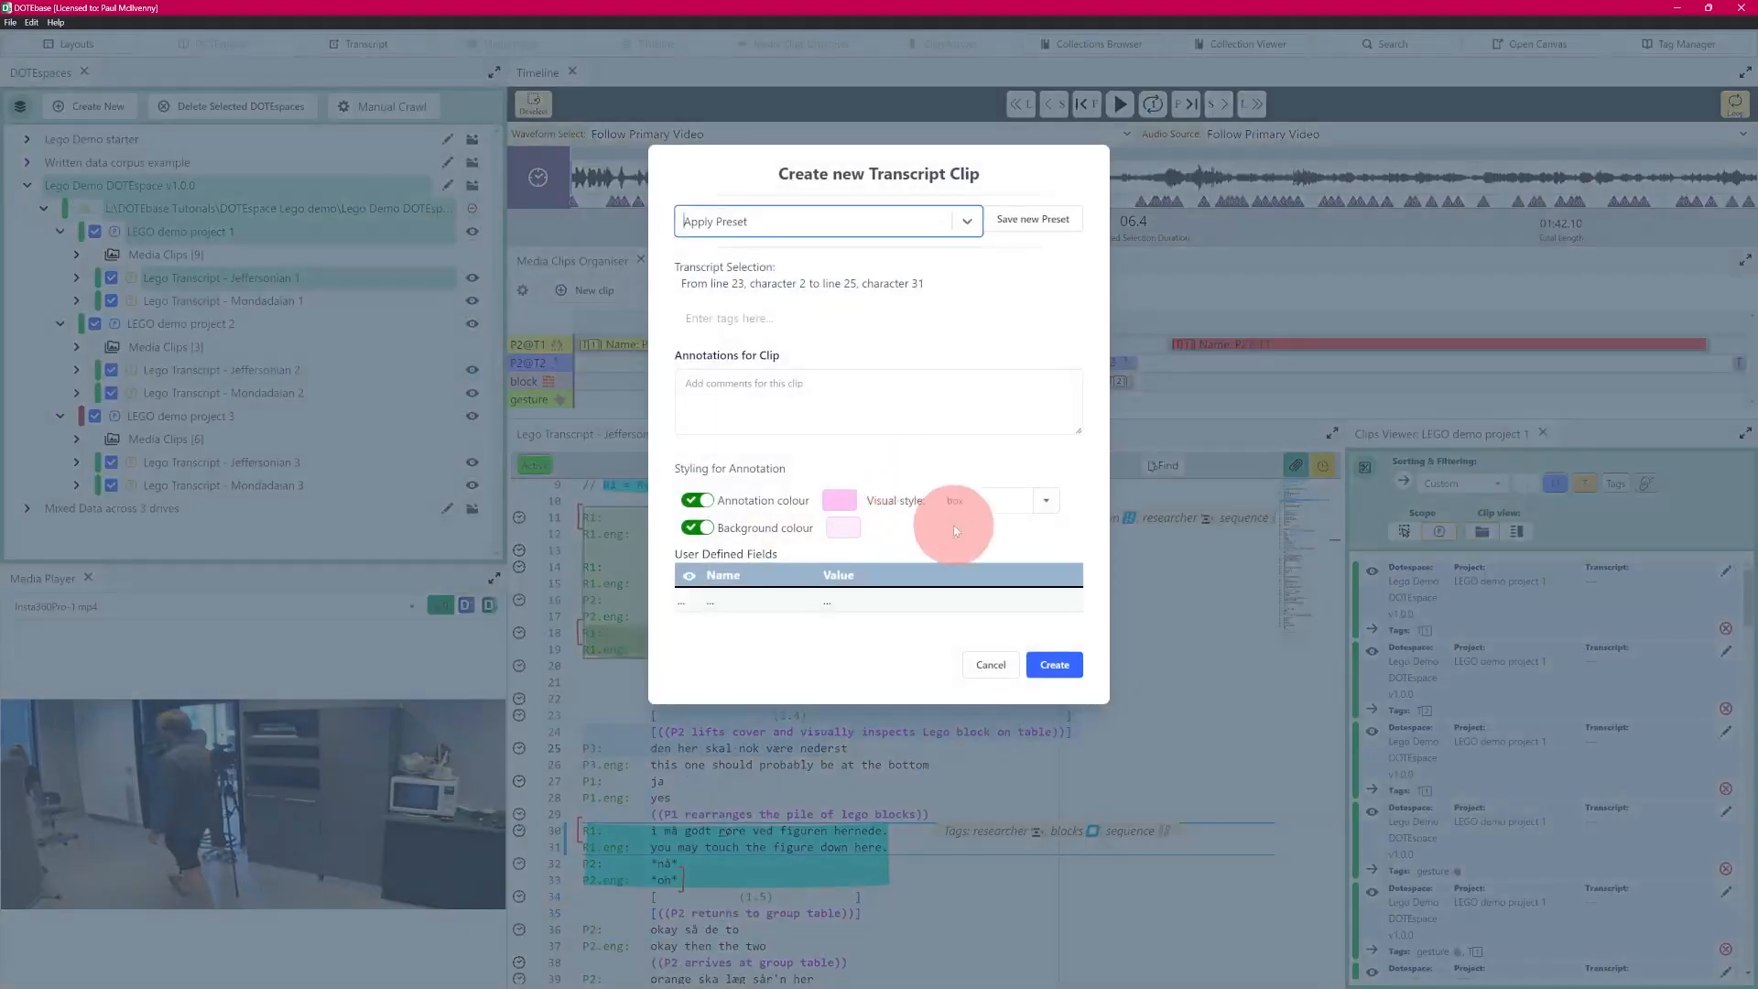
click(806, 321)
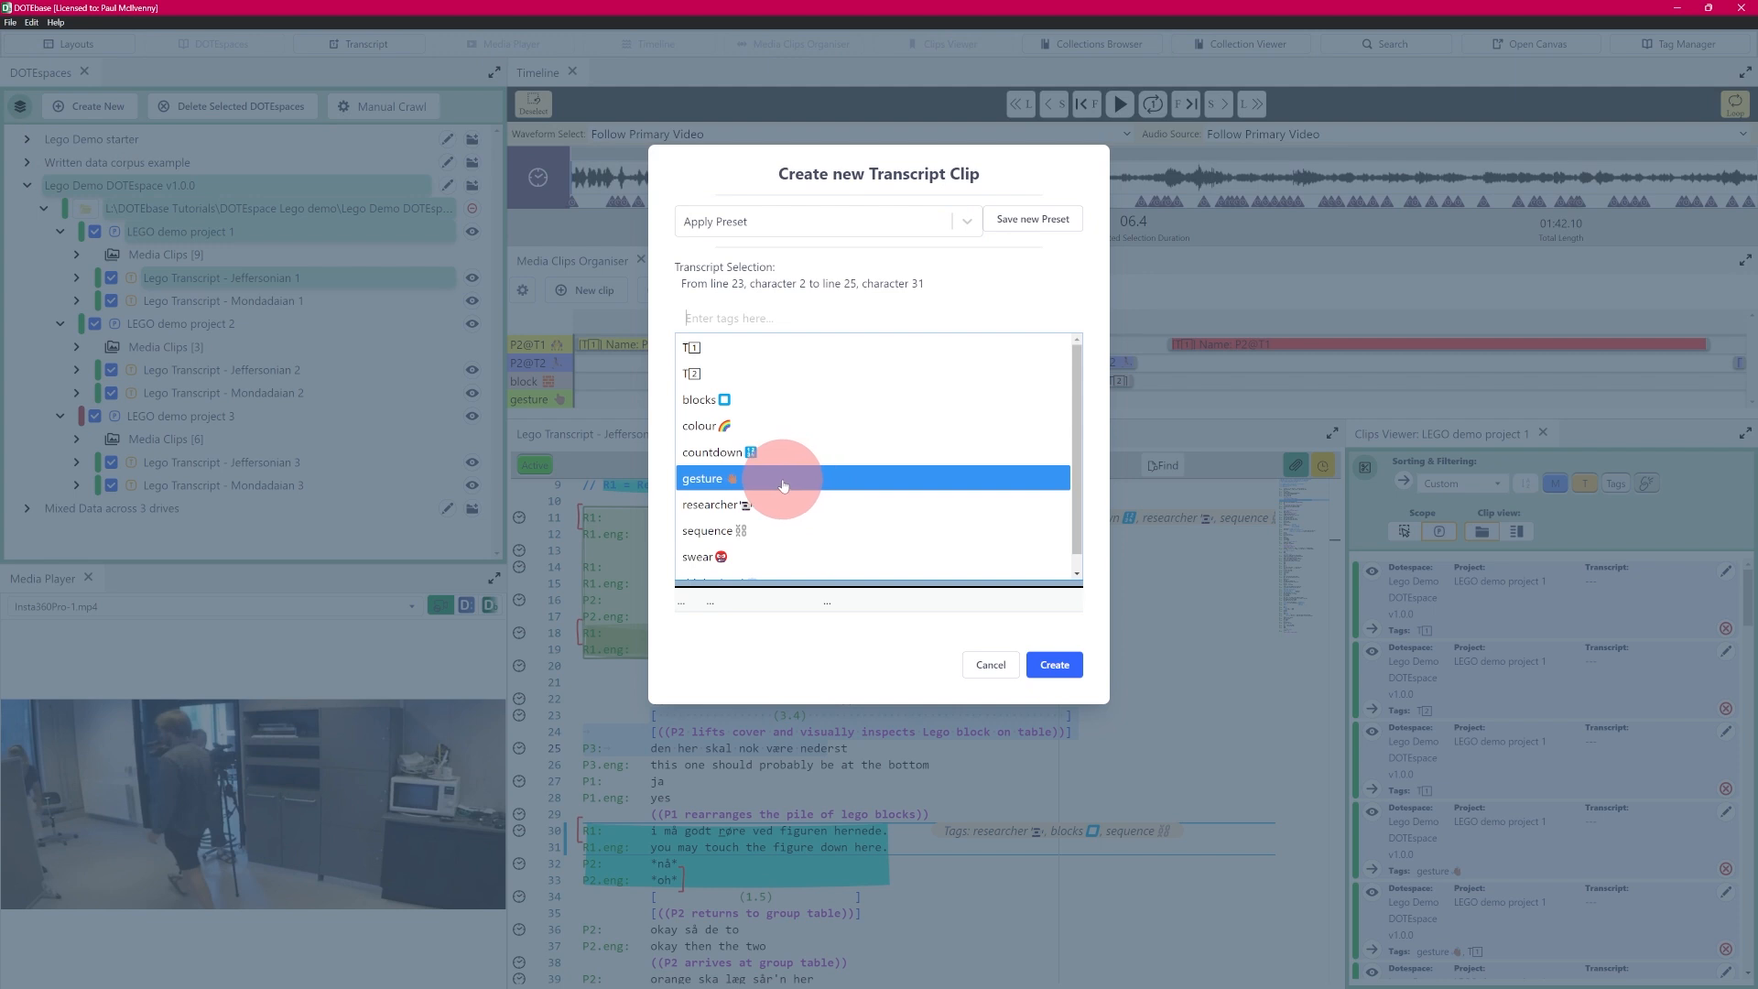
click(785, 478)
click(831, 317)
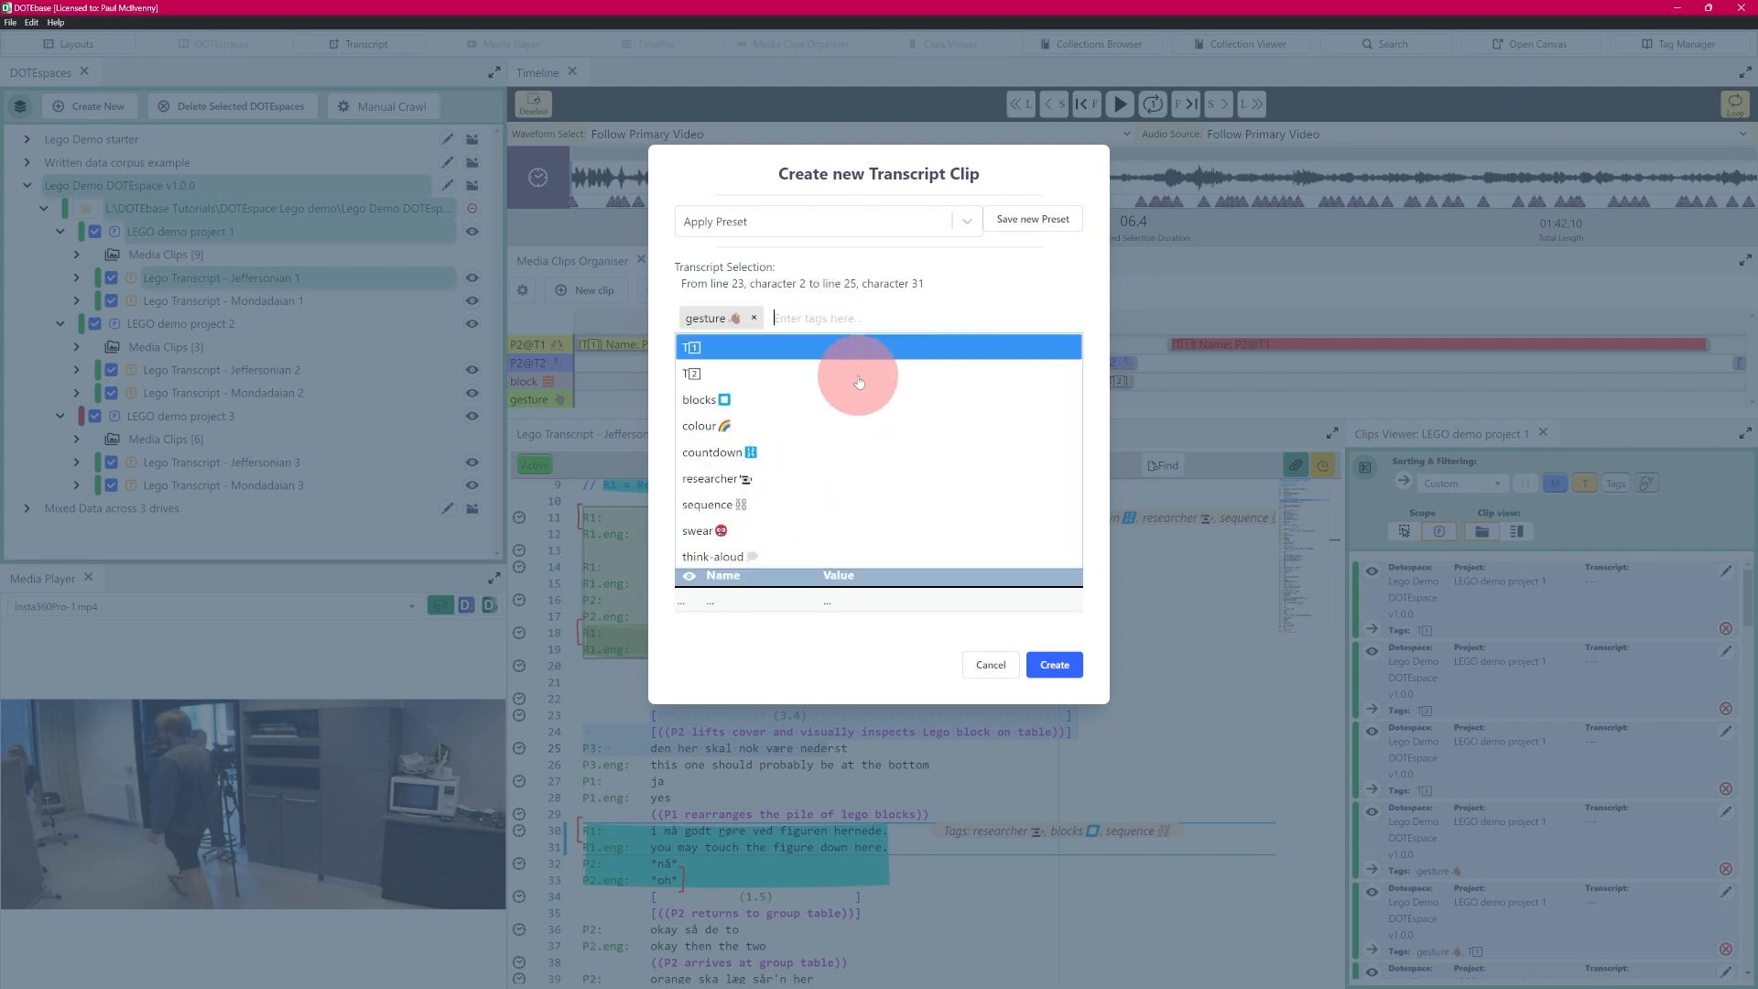
click(765, 426)
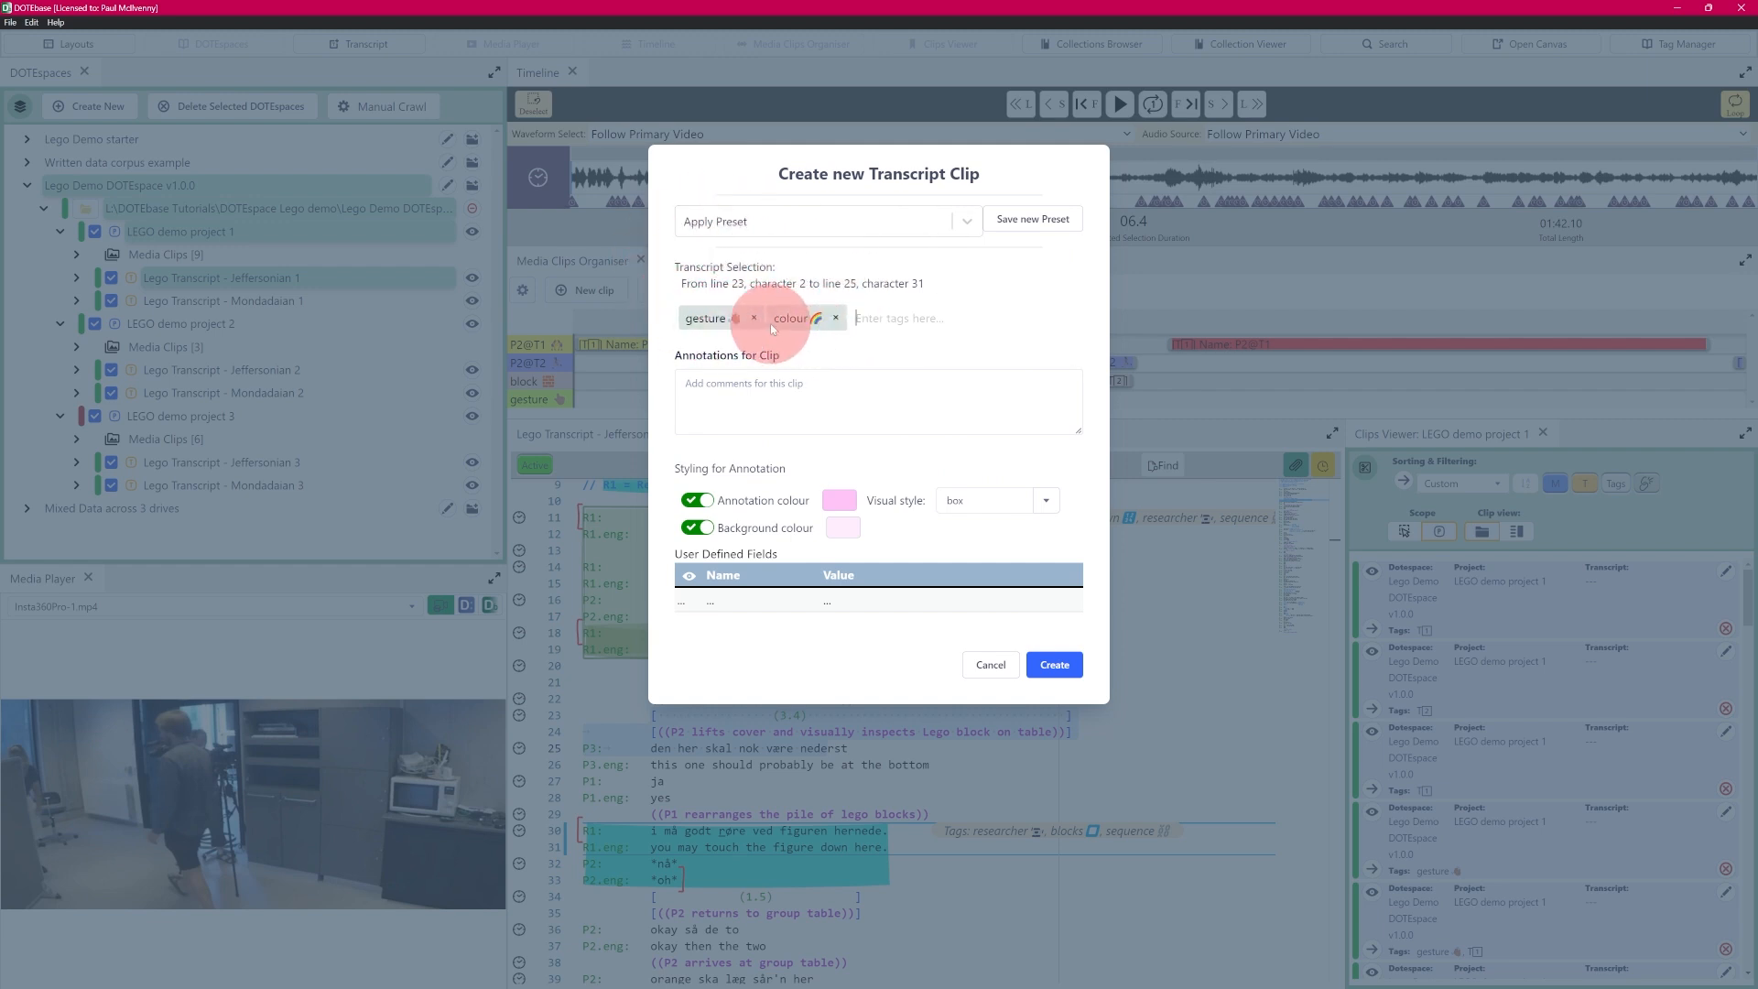
click(766, 393)
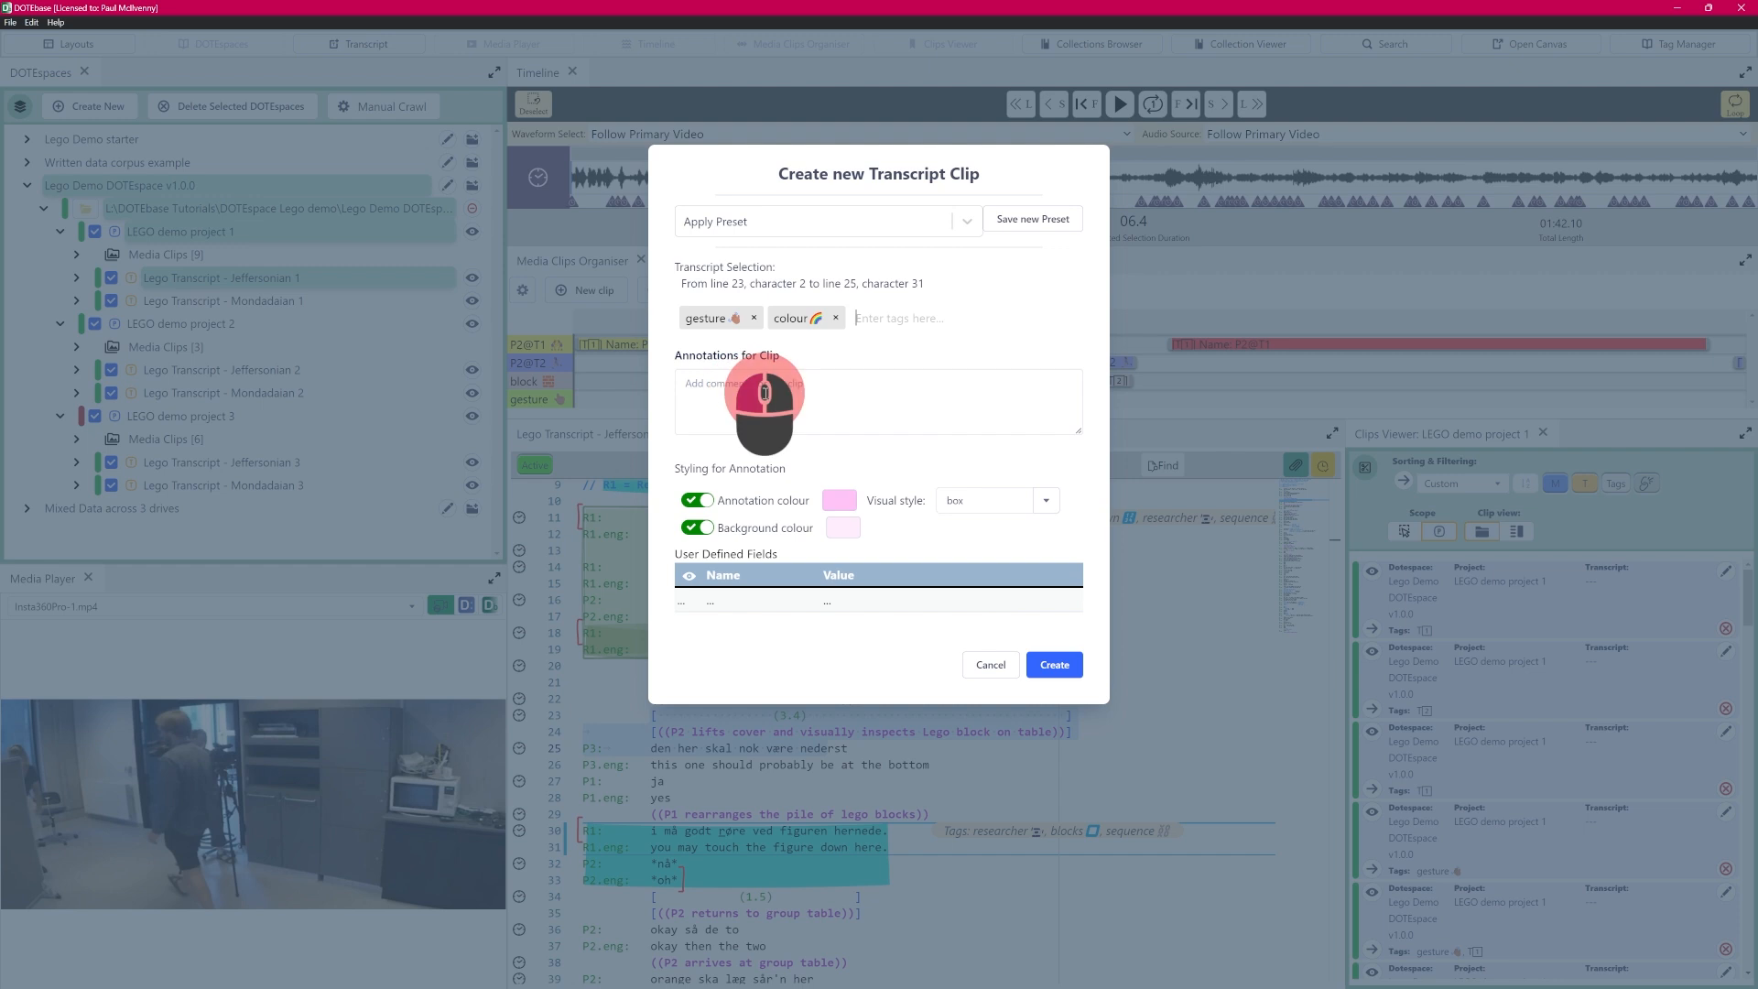
text(Test notes)
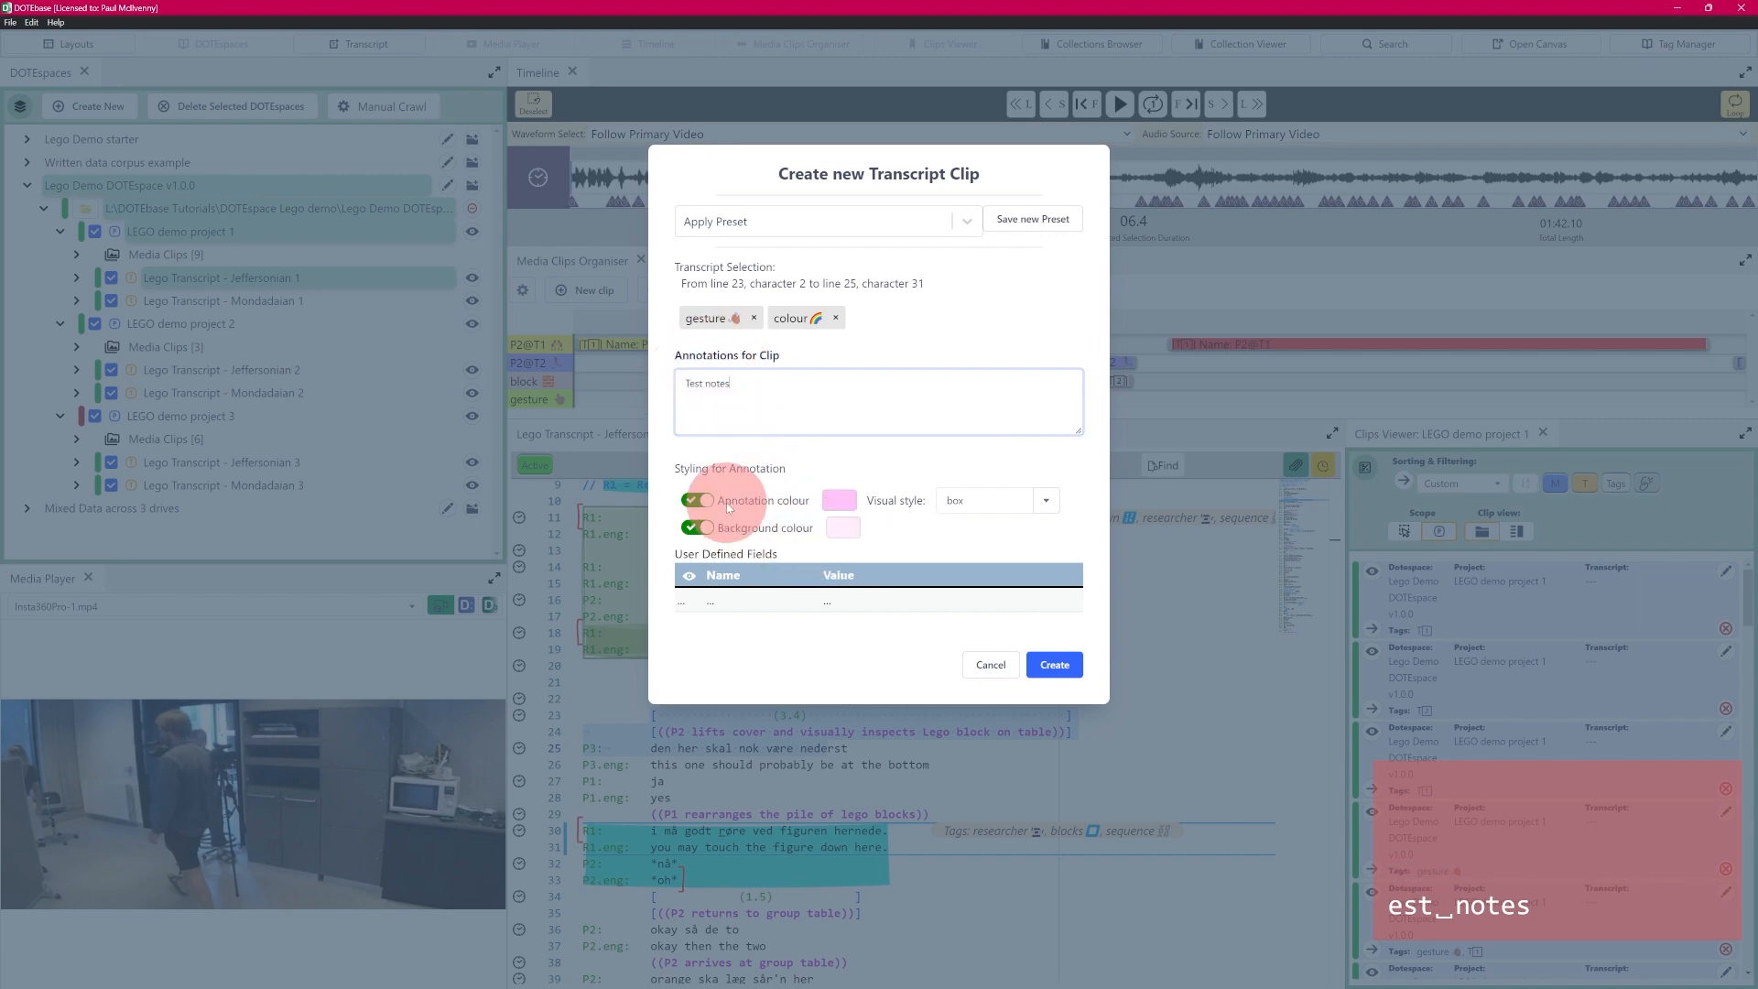
- Style the clip with annotation colour #cc6677ff, background colour #dfcfb2ff and the circle visual style
click(844, 505)
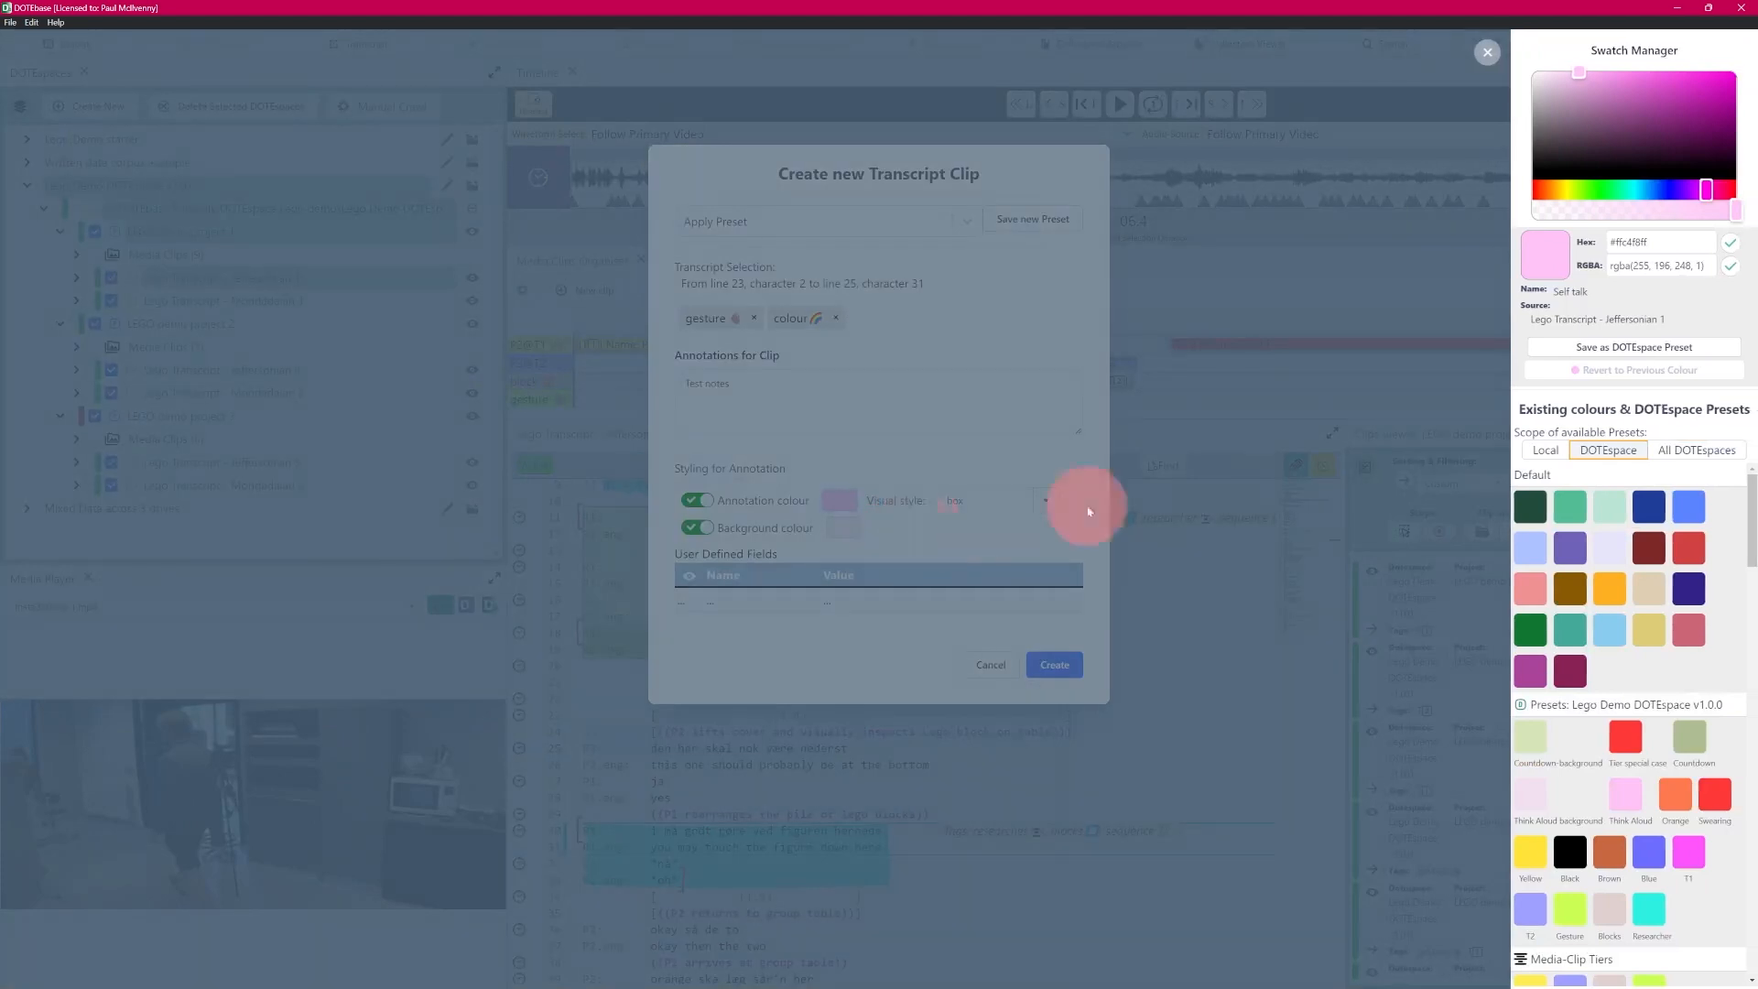
click(1698, 646)
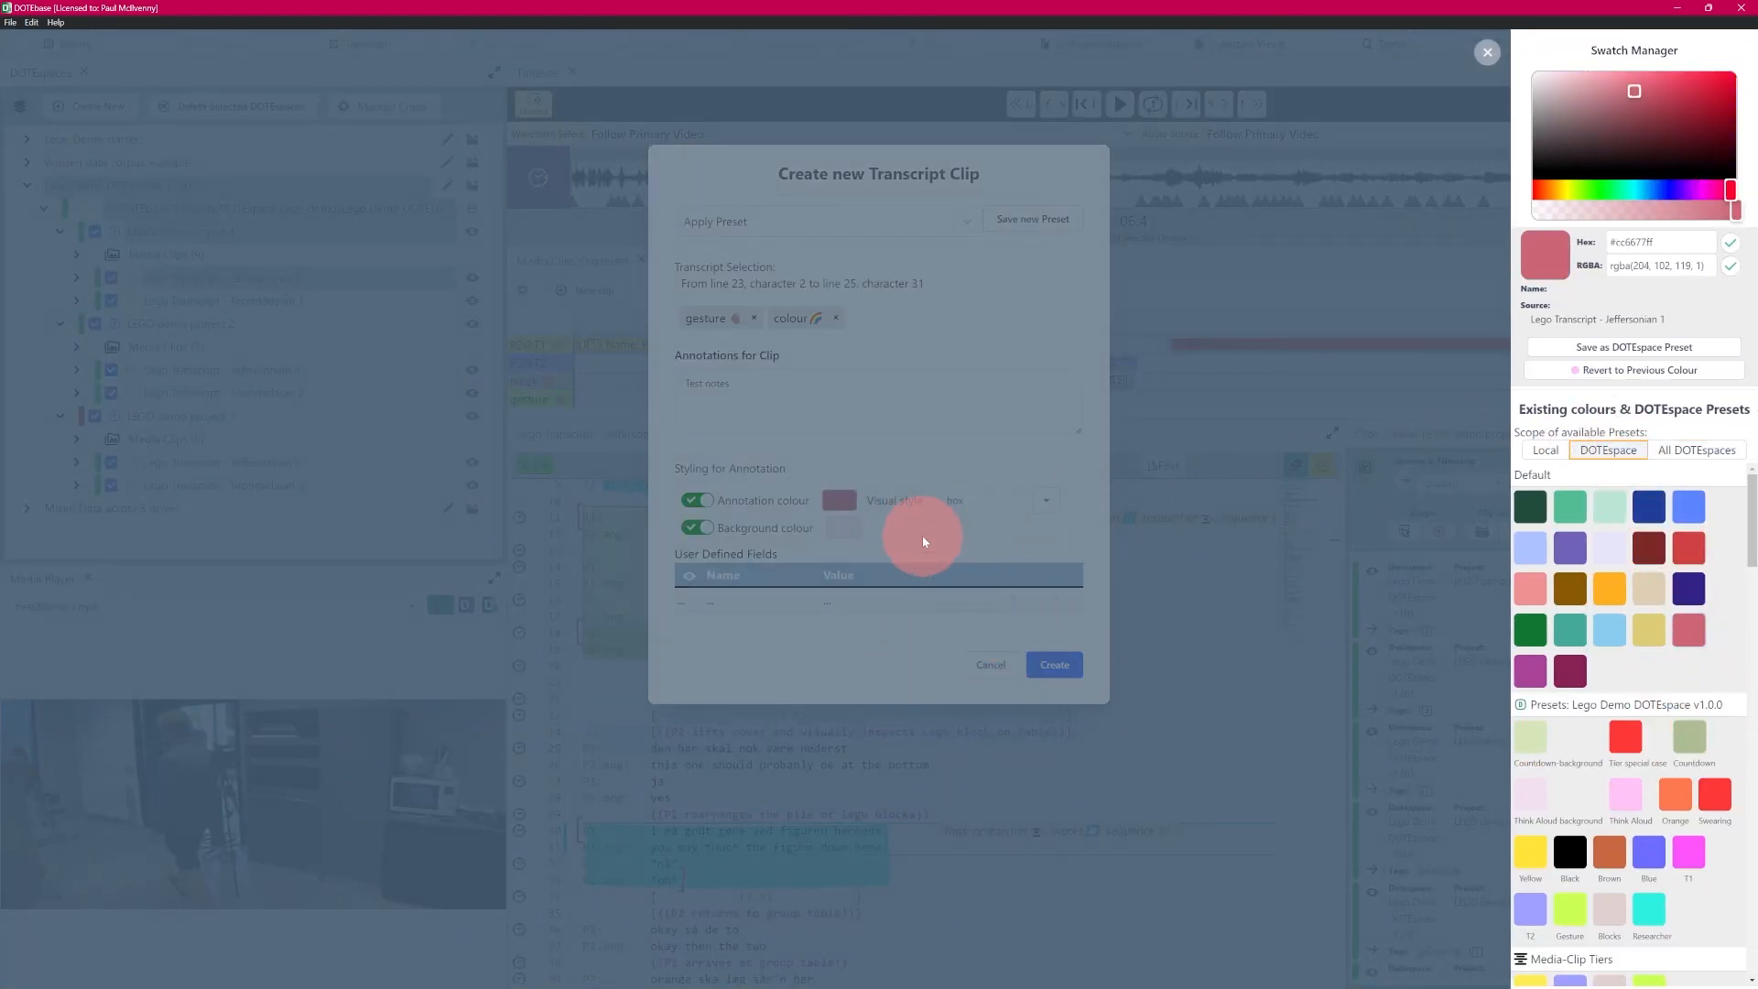
click(851, 528)
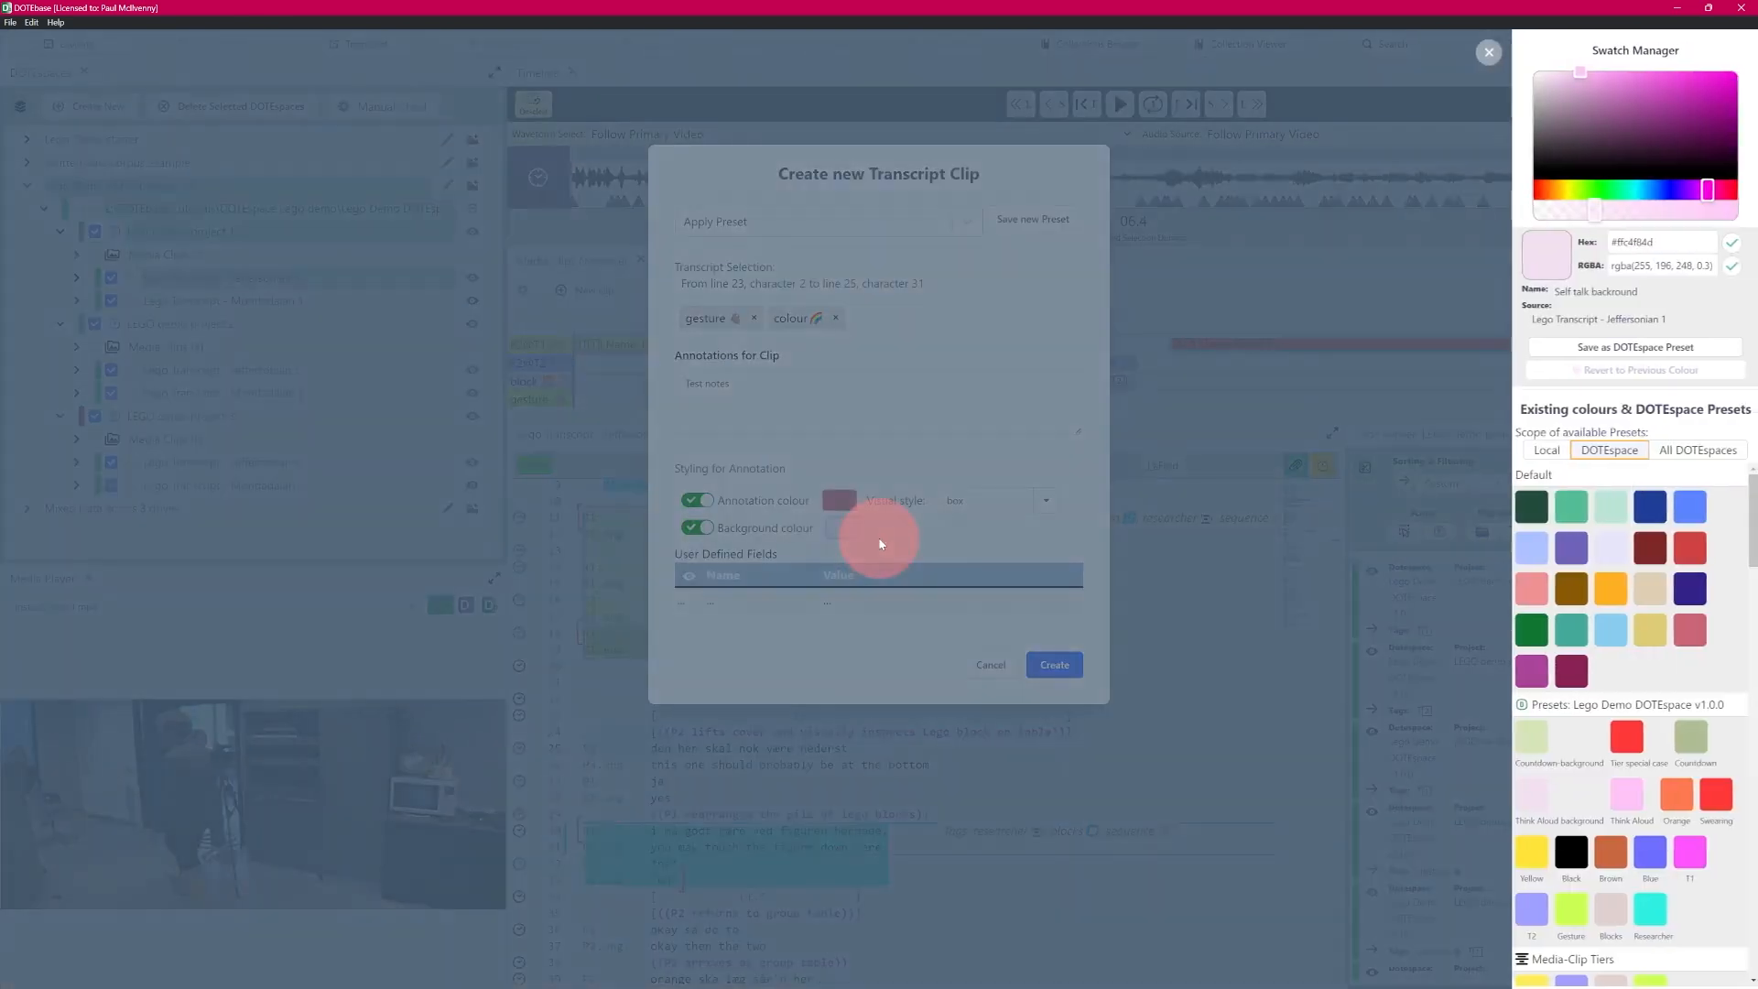
click(1640, 595)
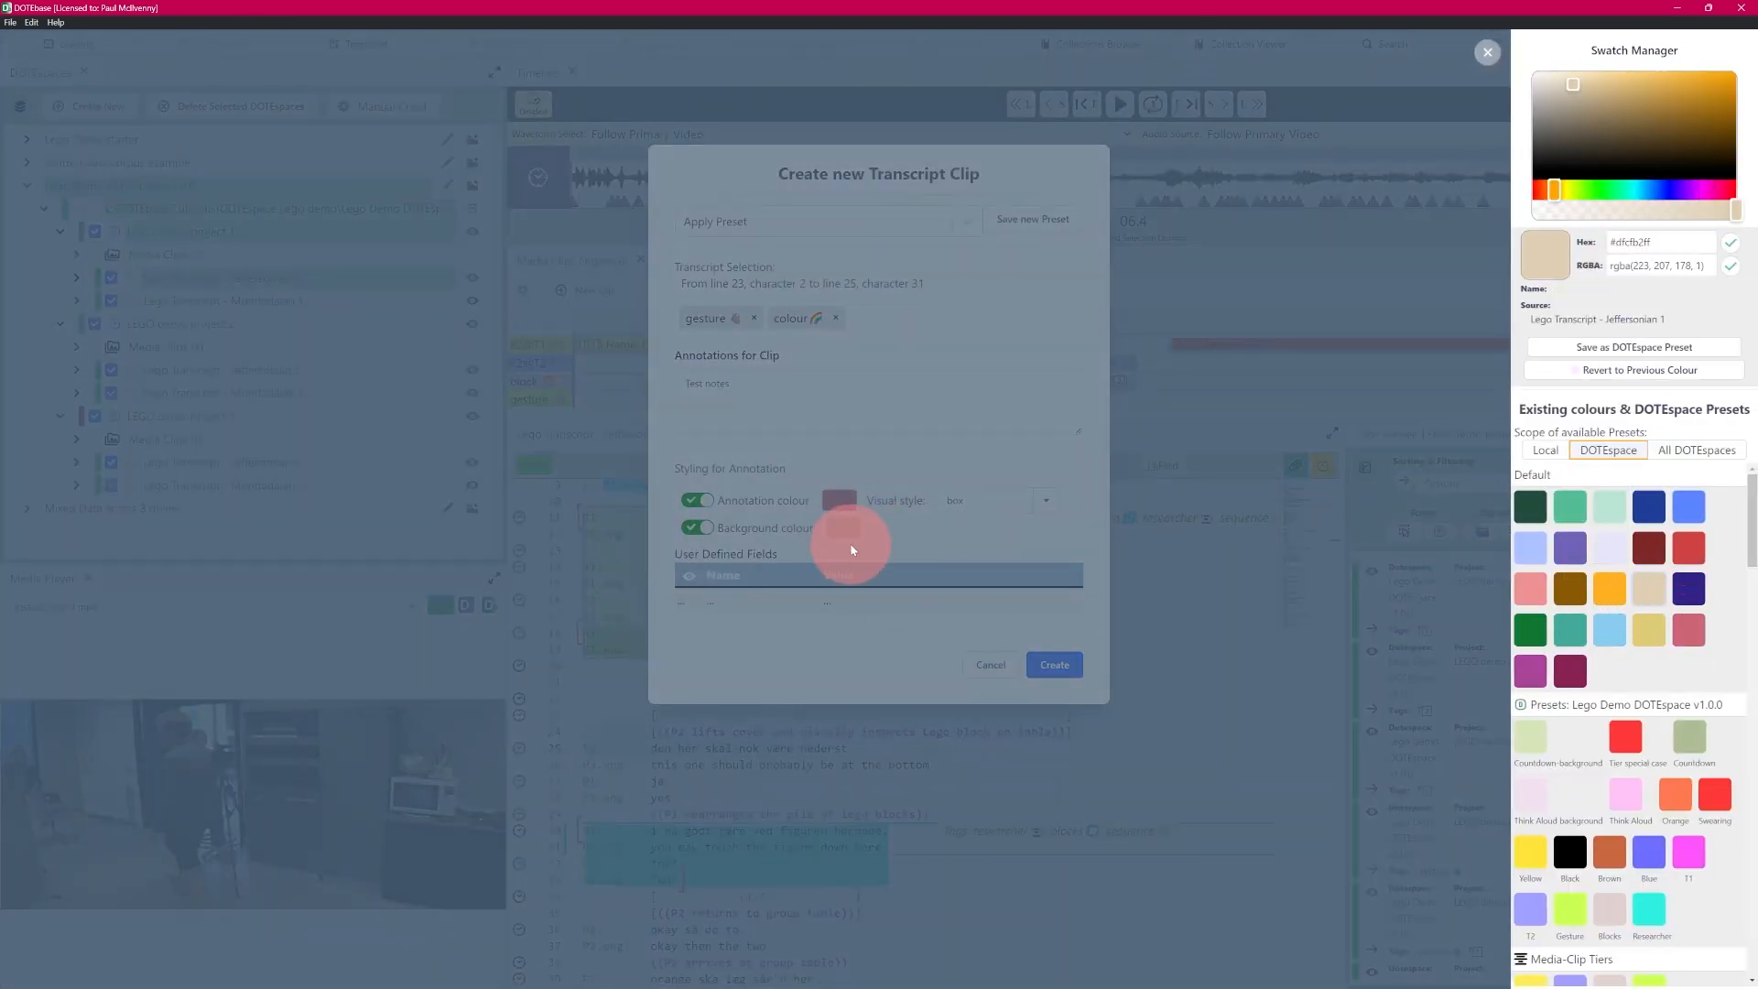
click(905, 541)
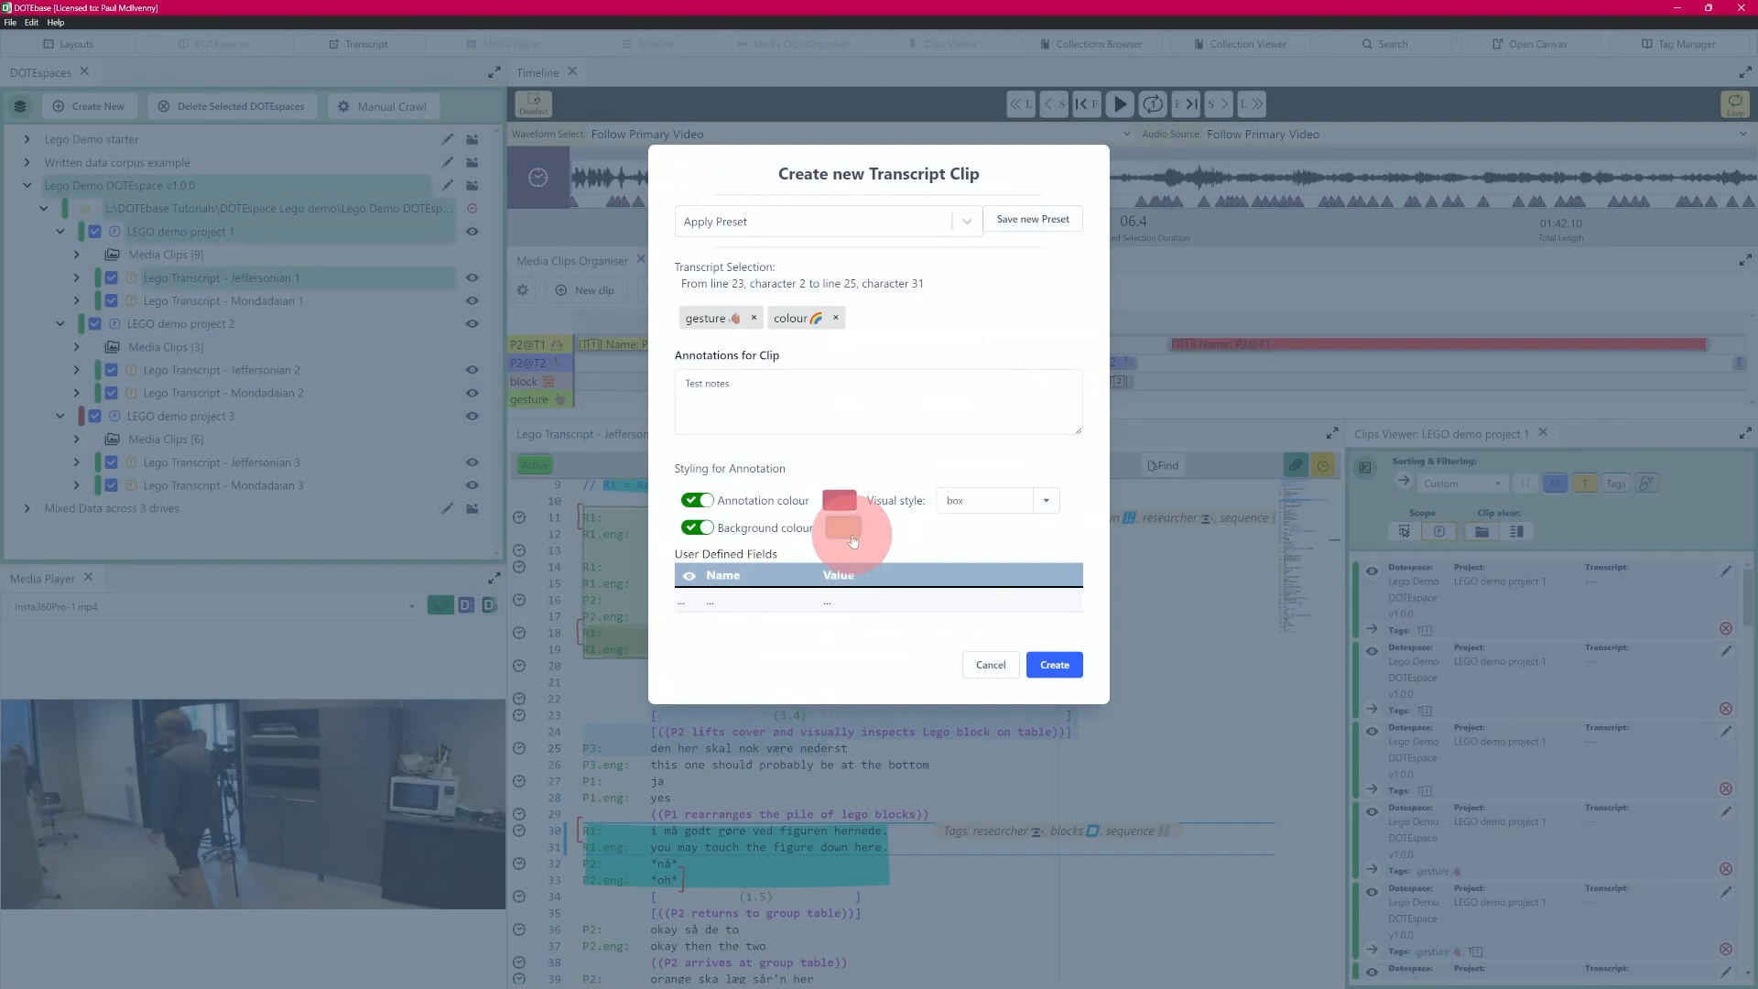
click(1043, 502)
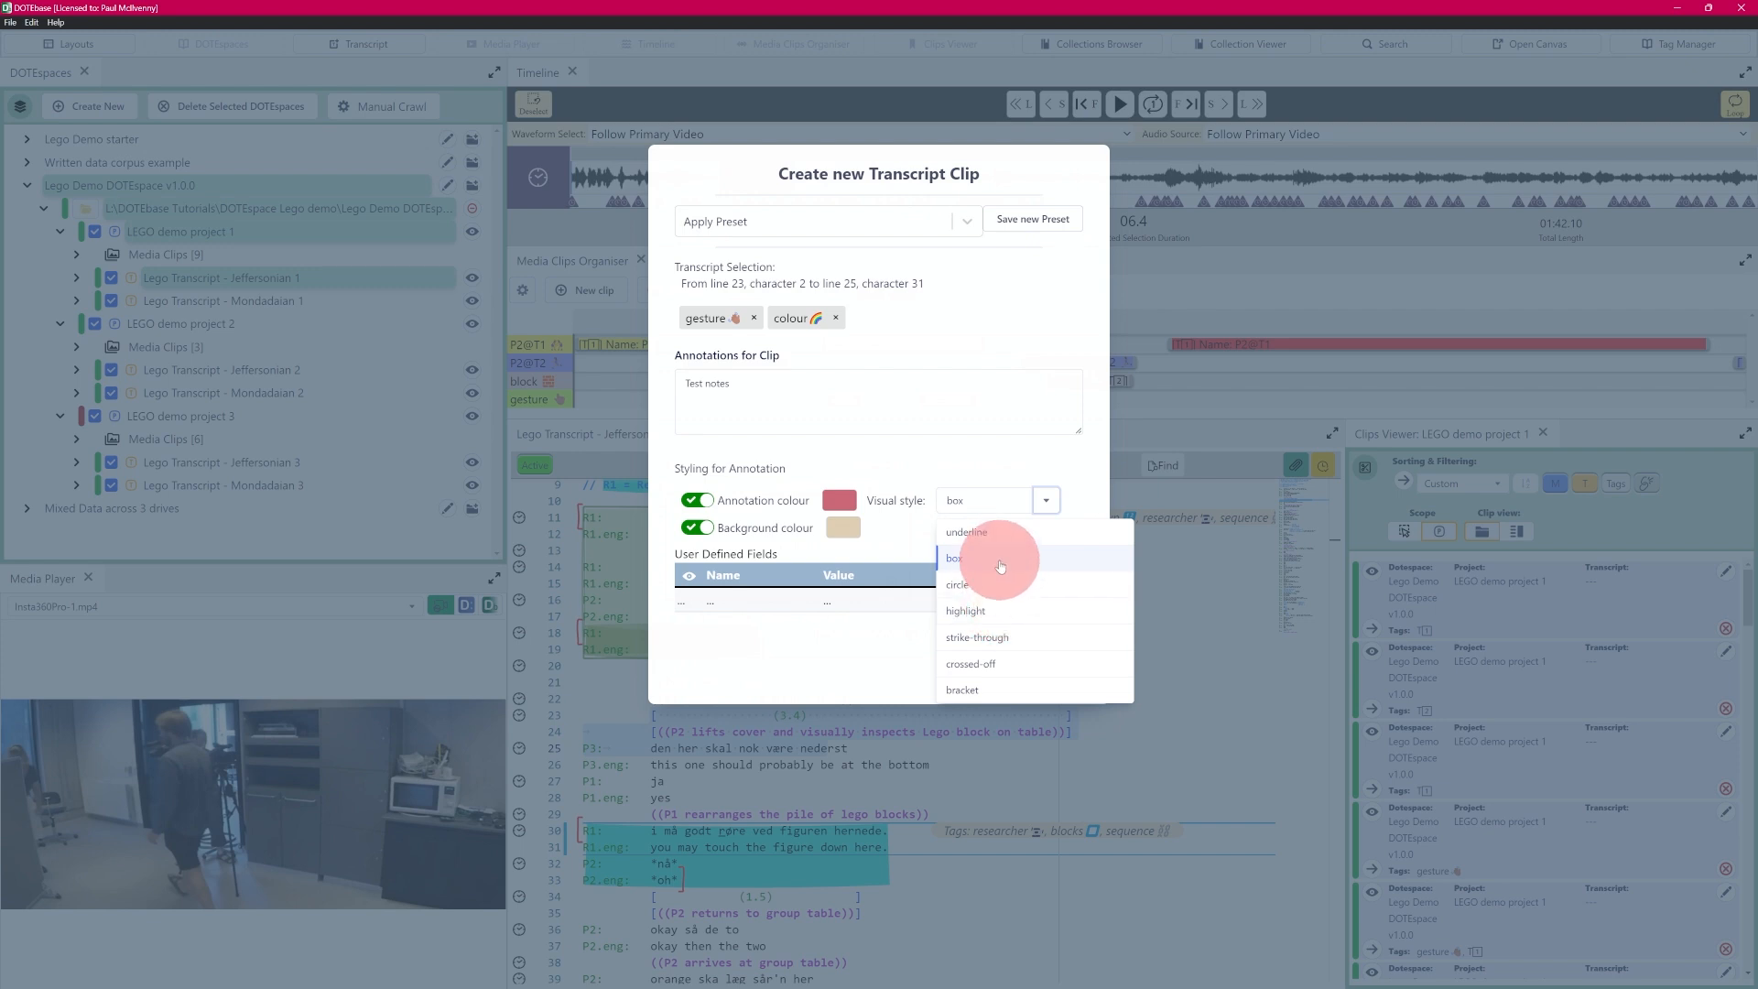
click(980, 586)
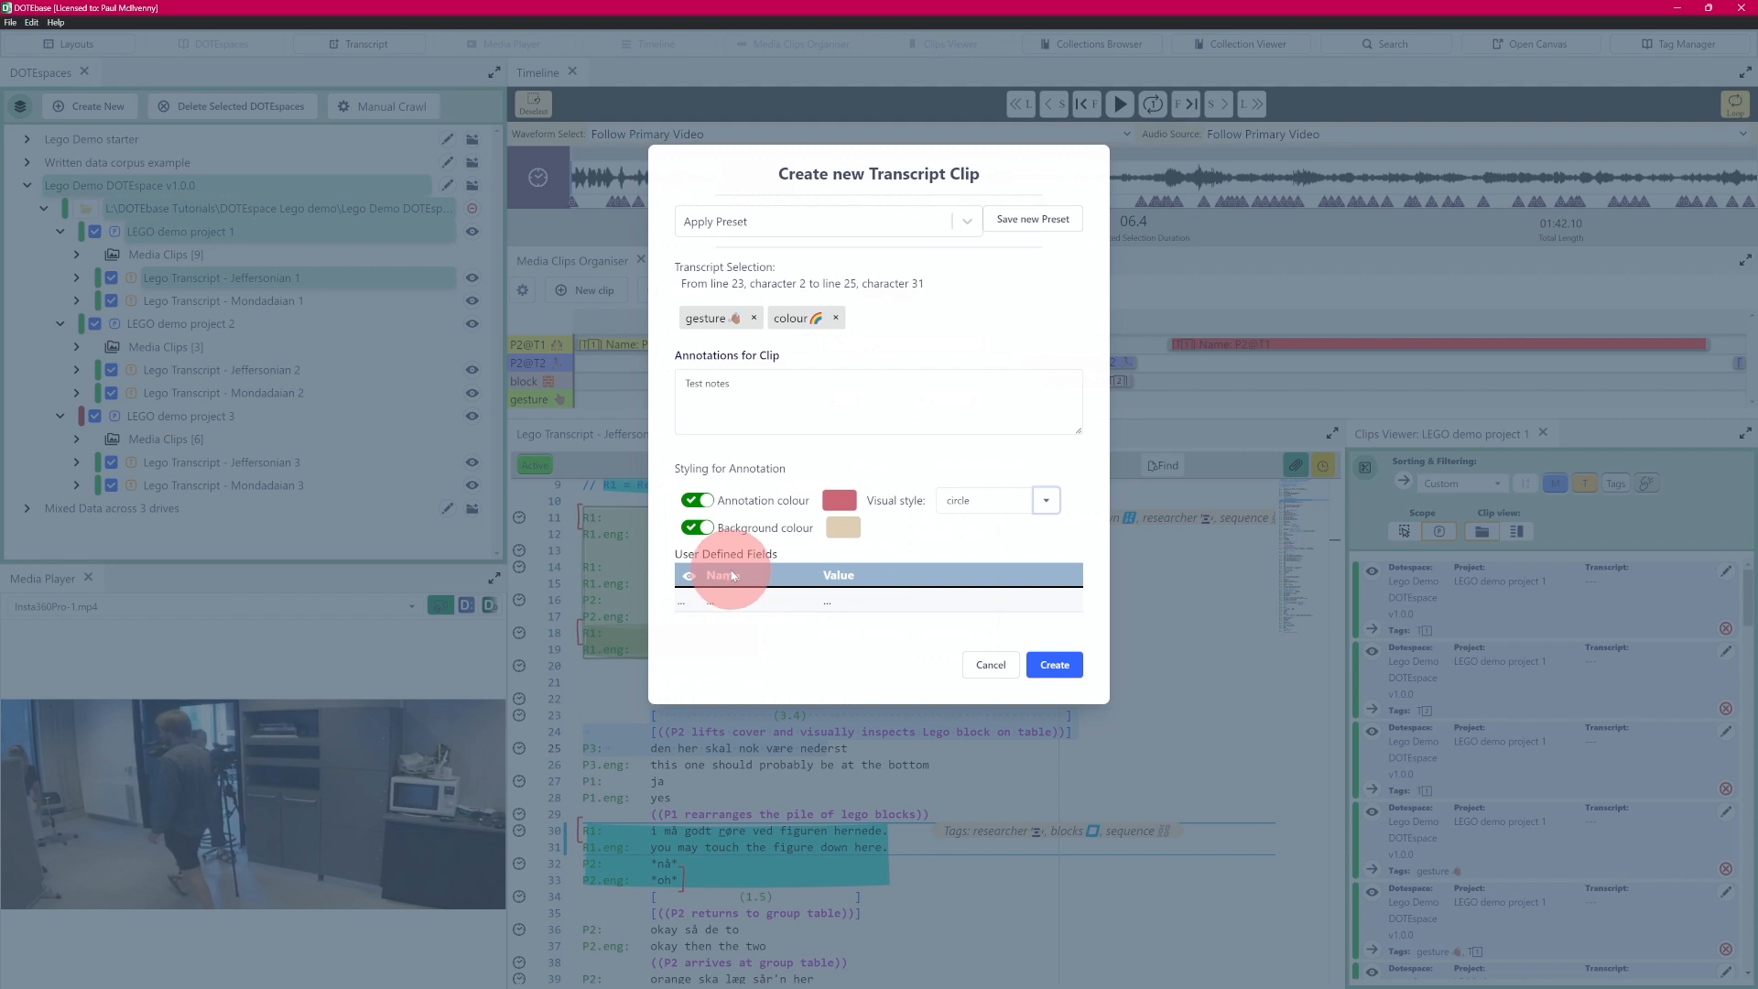
click(696, 604)
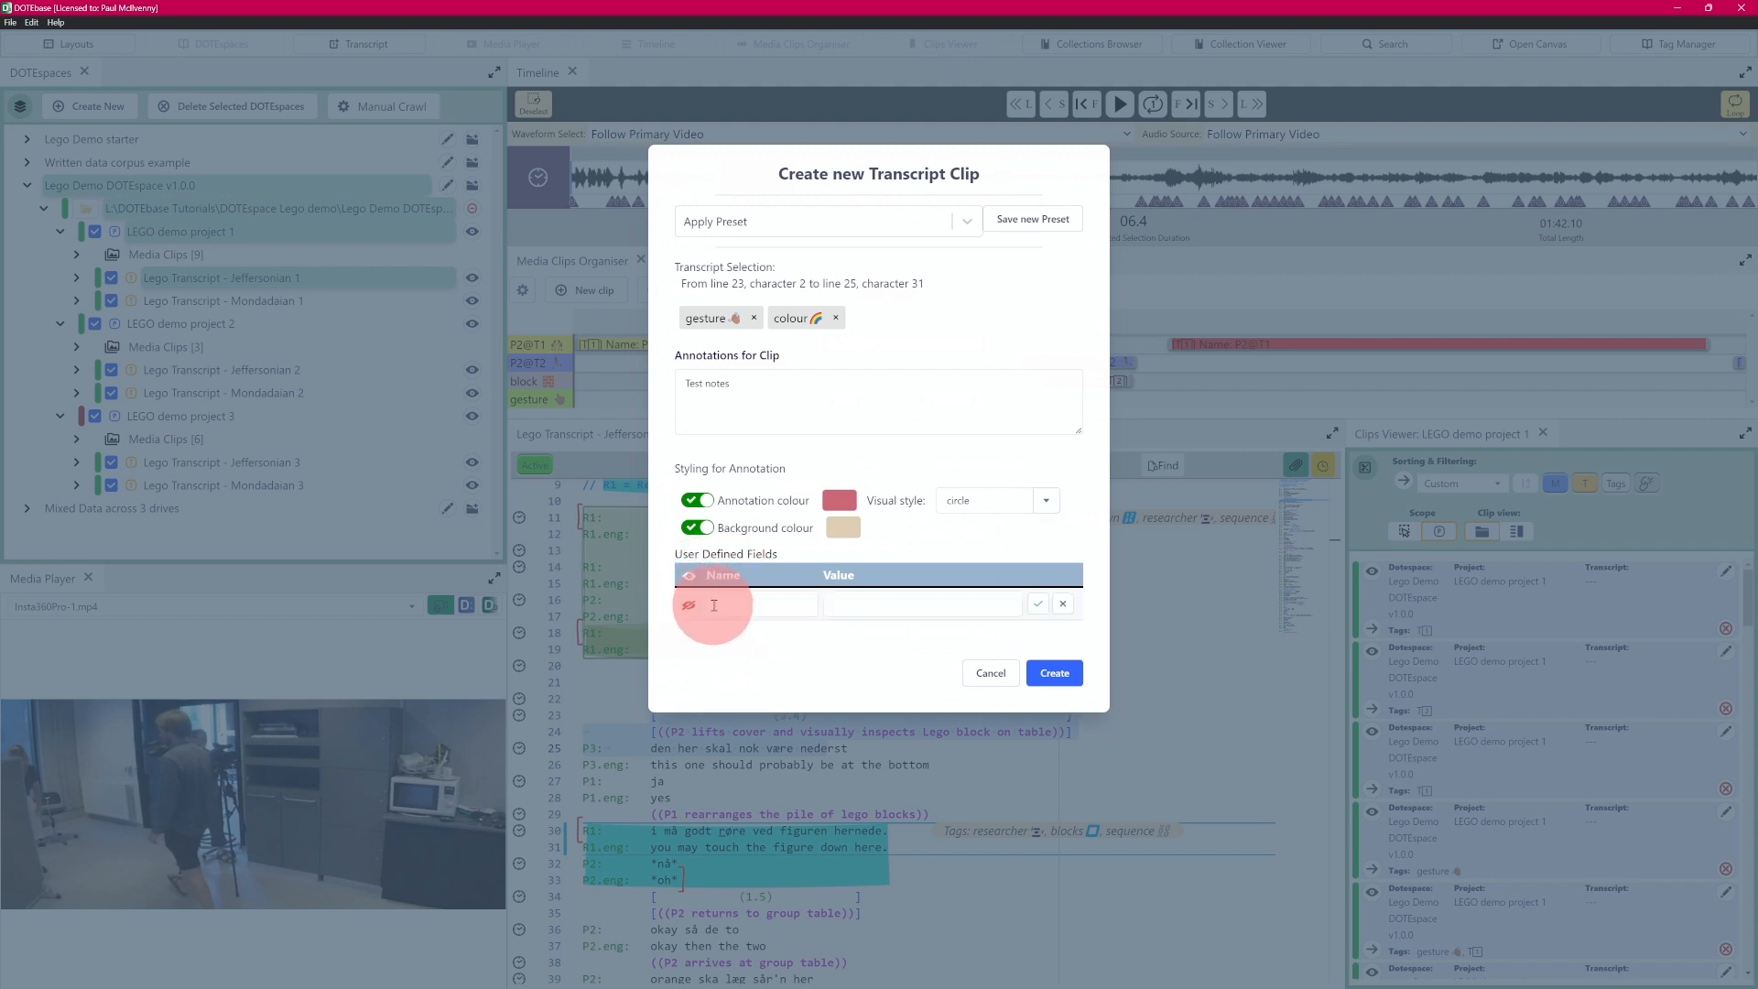
text(N)
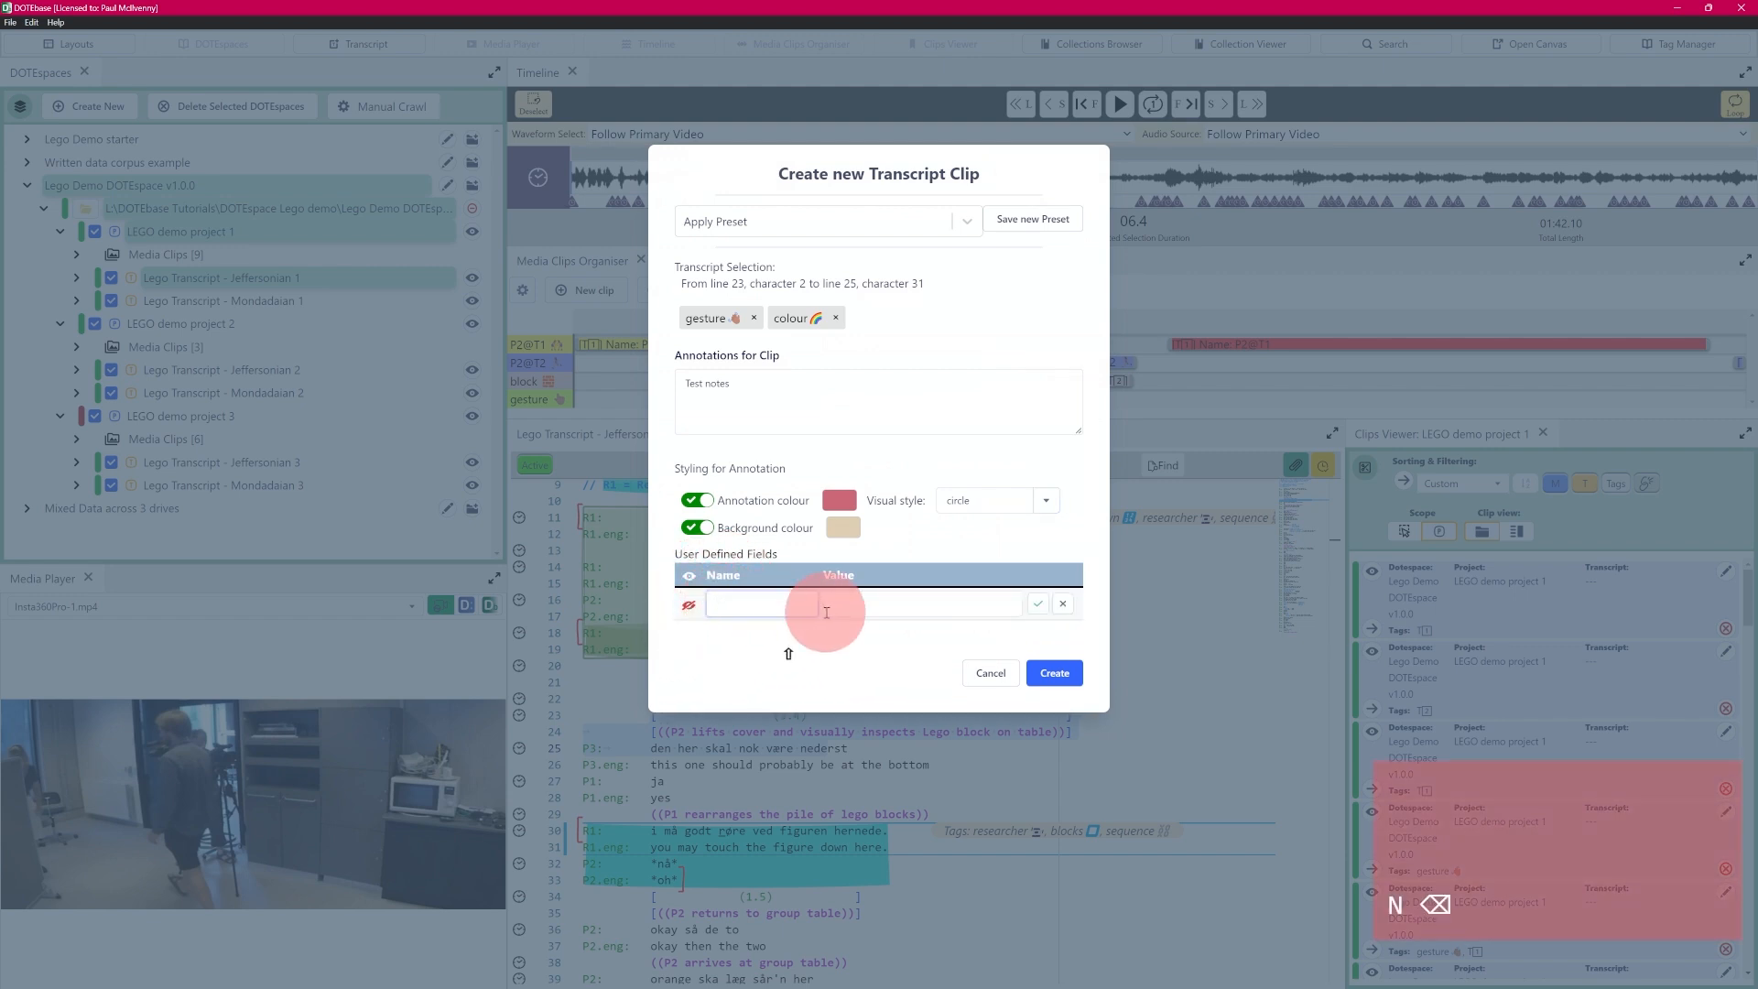
text(@author)
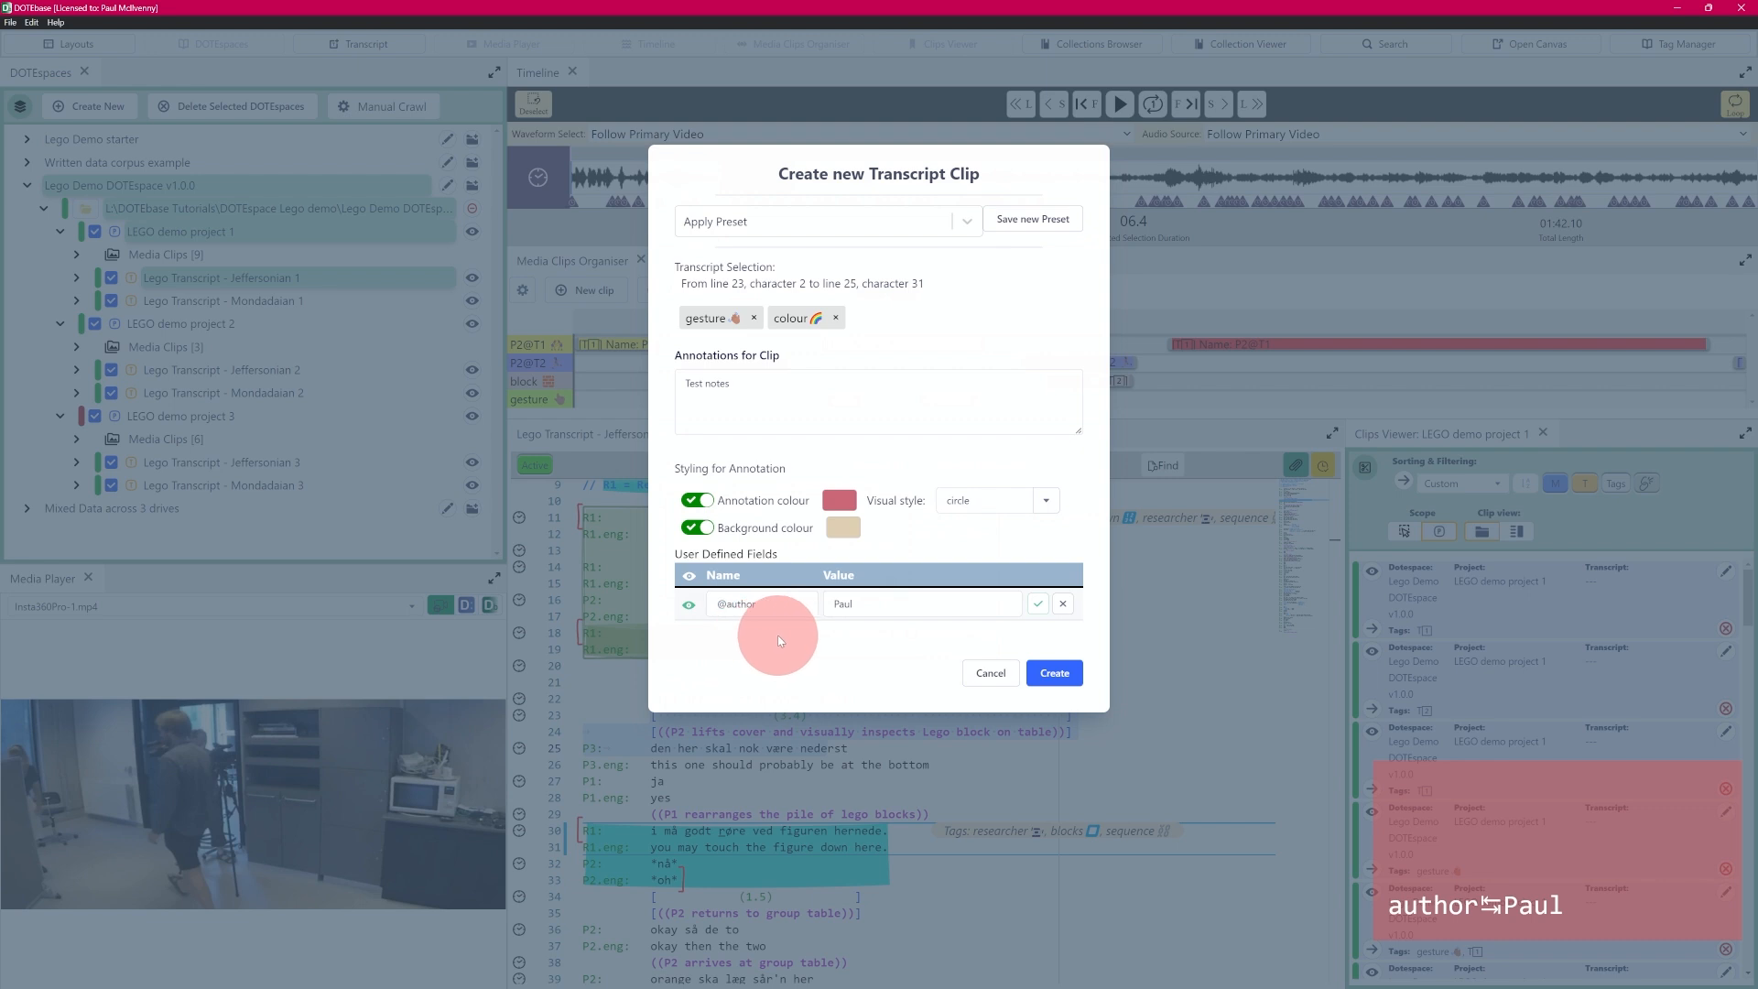
click(1035, 605)
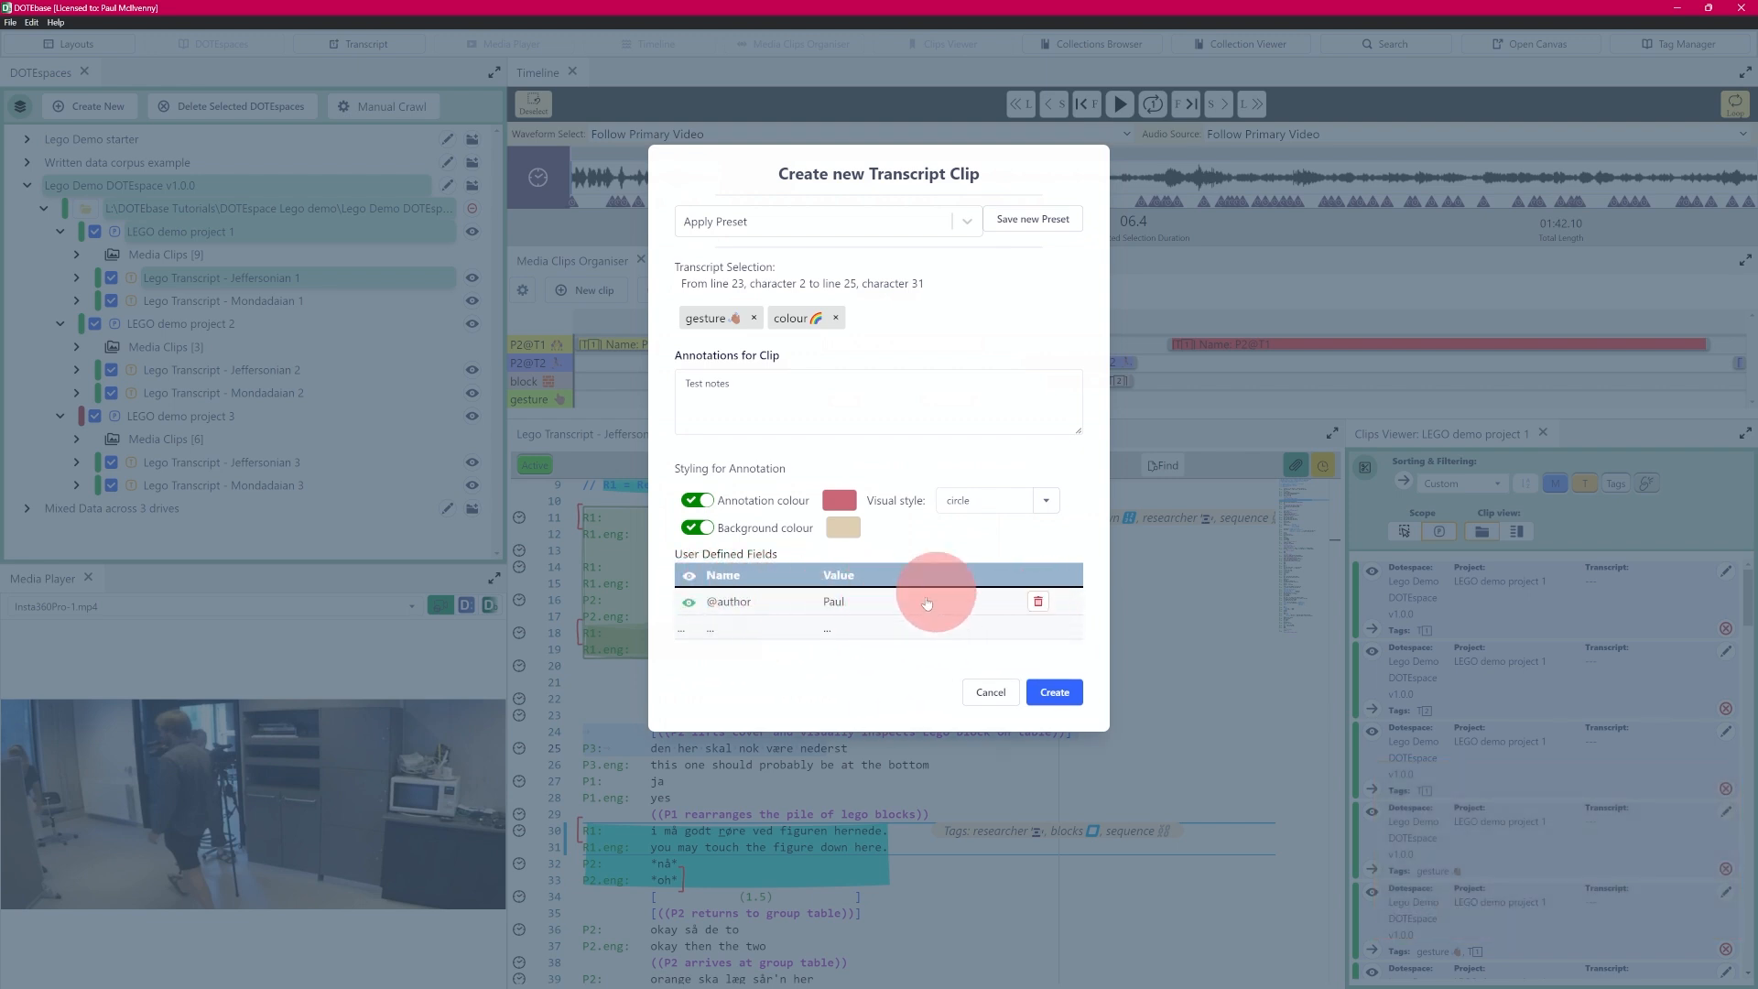
- Save all of the clip's settings as a new preset named "test", check it in the preset list, and cancel the clip creation
click(1041, 220)
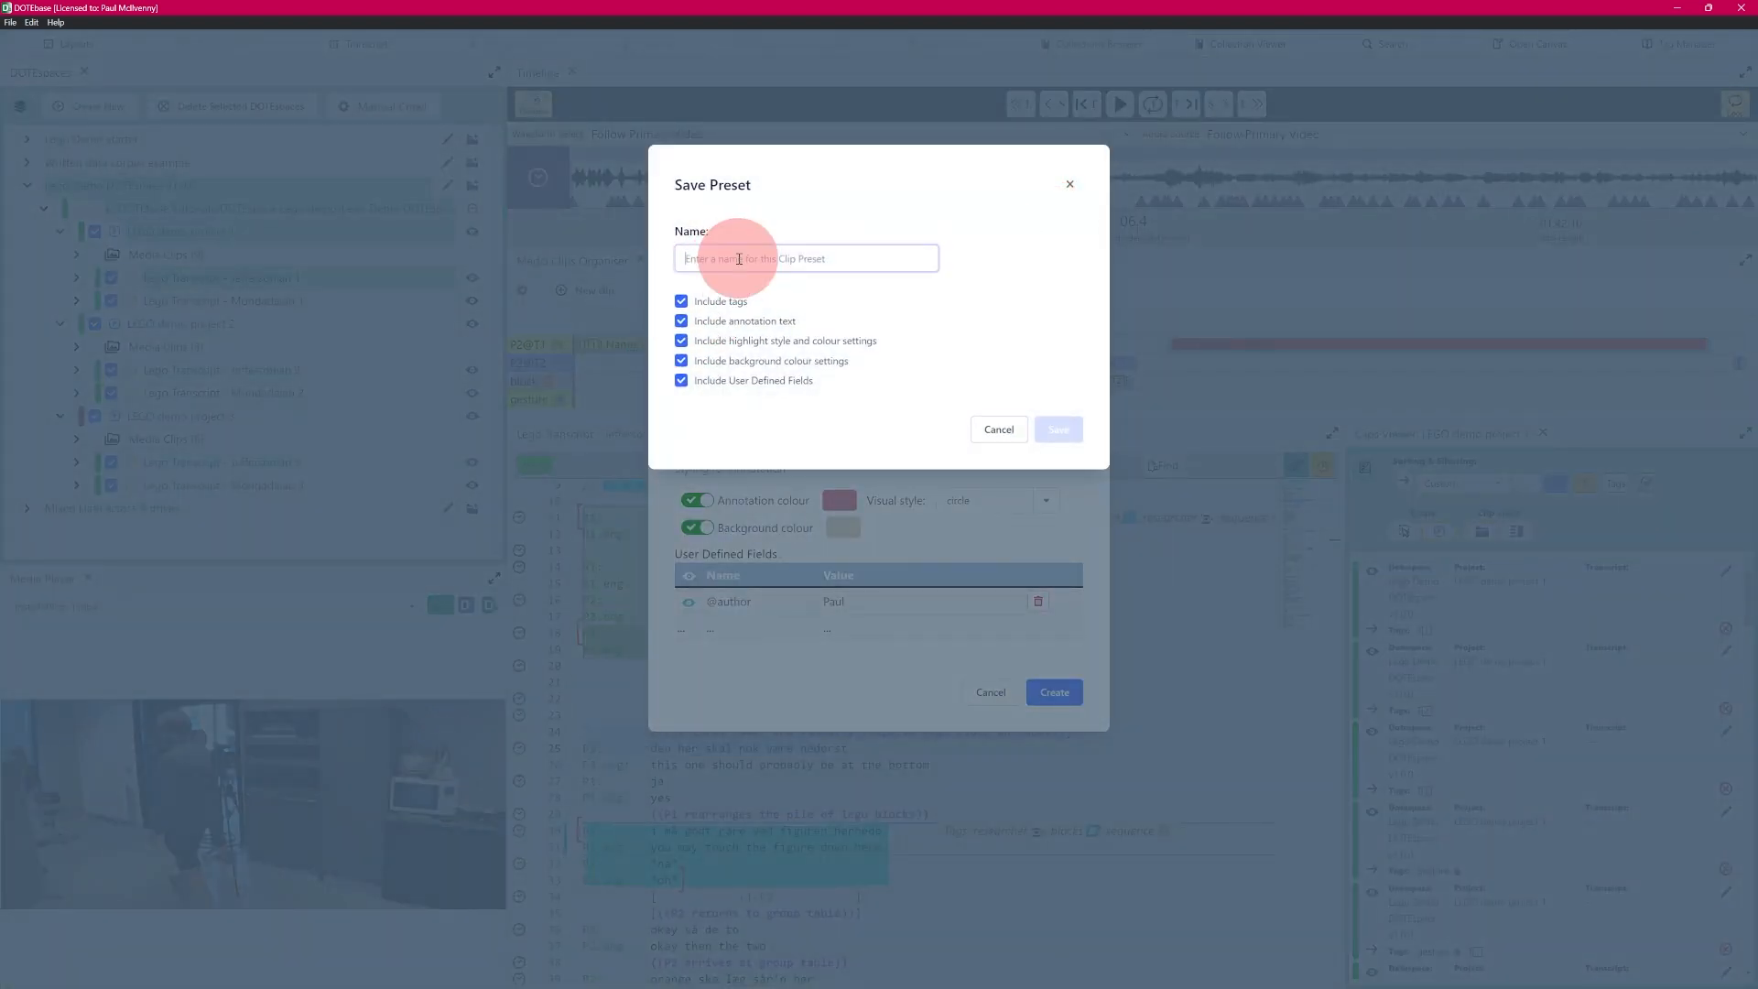
text(twe)
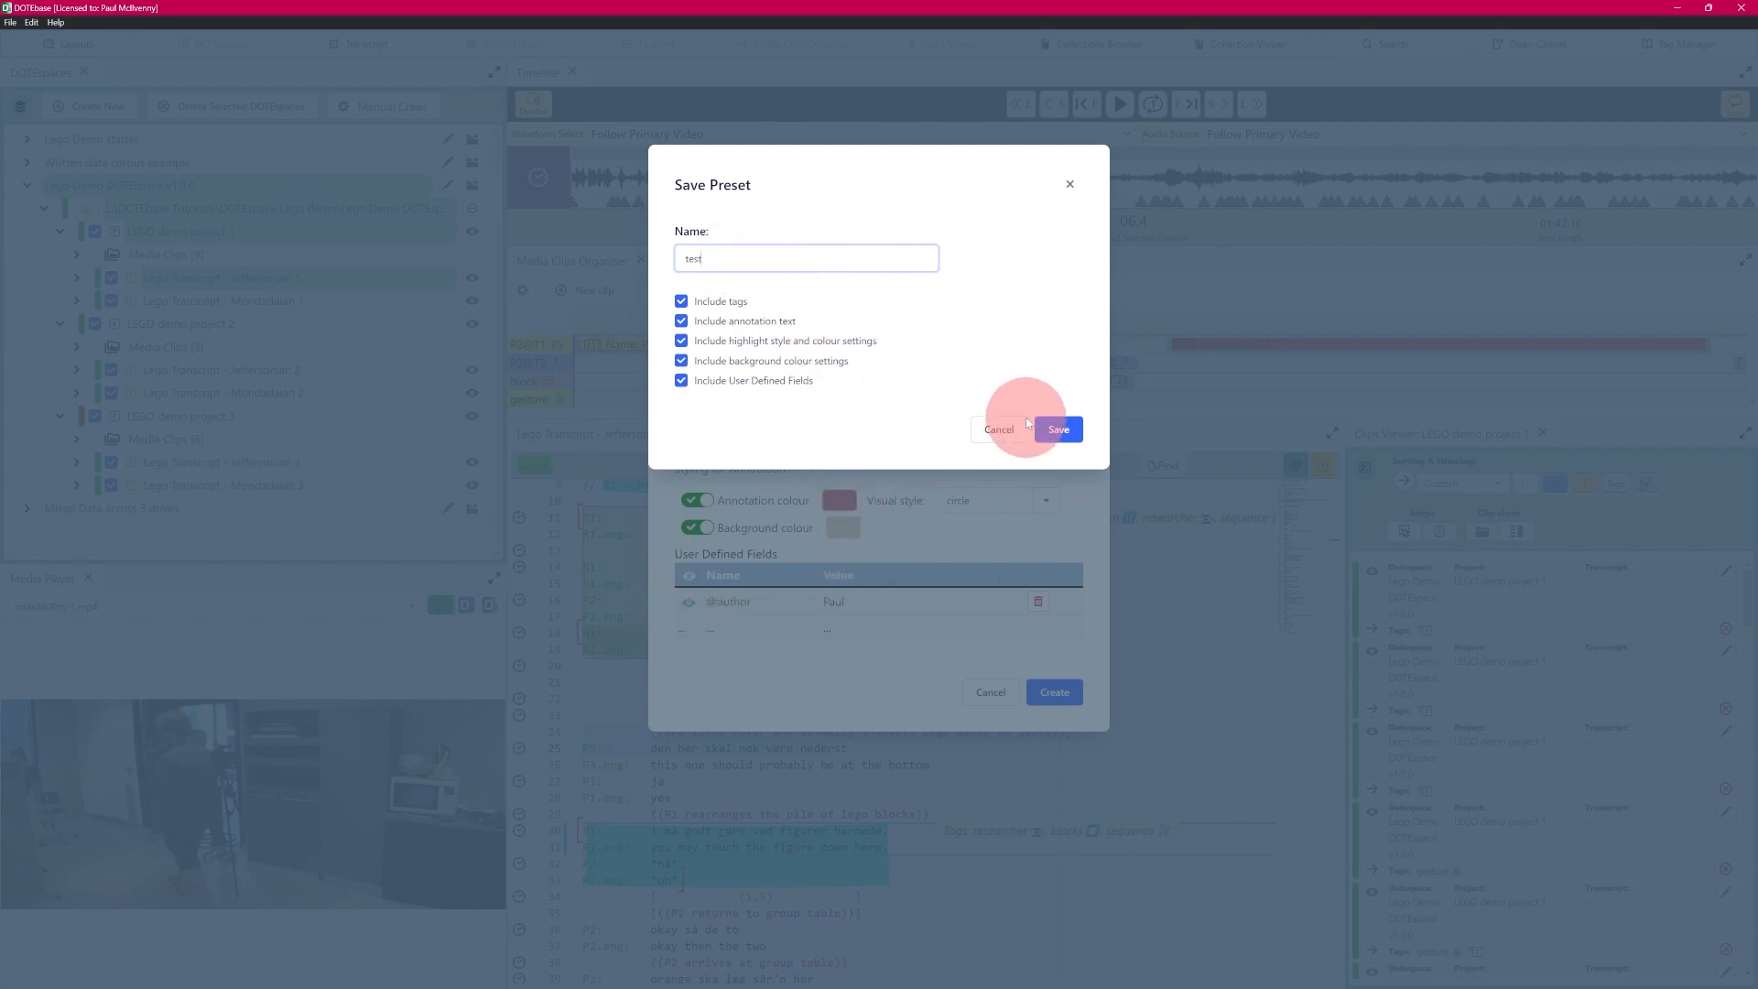
click(1058, 430)
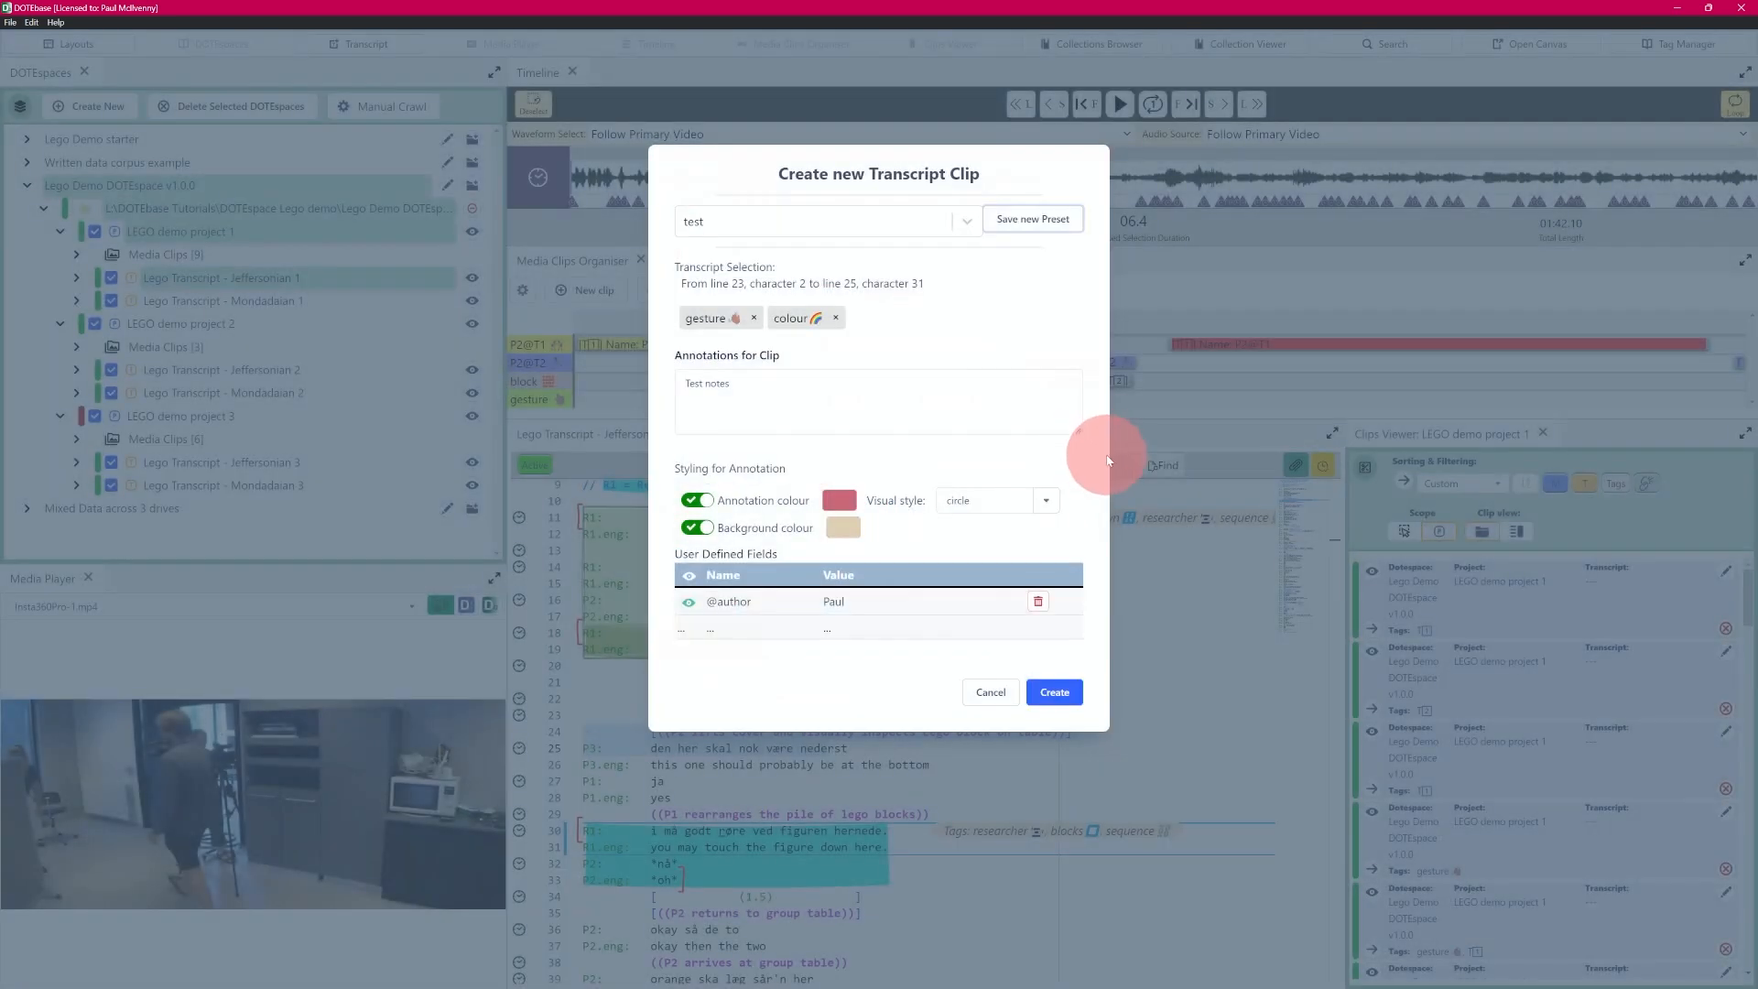
click(963, 221)
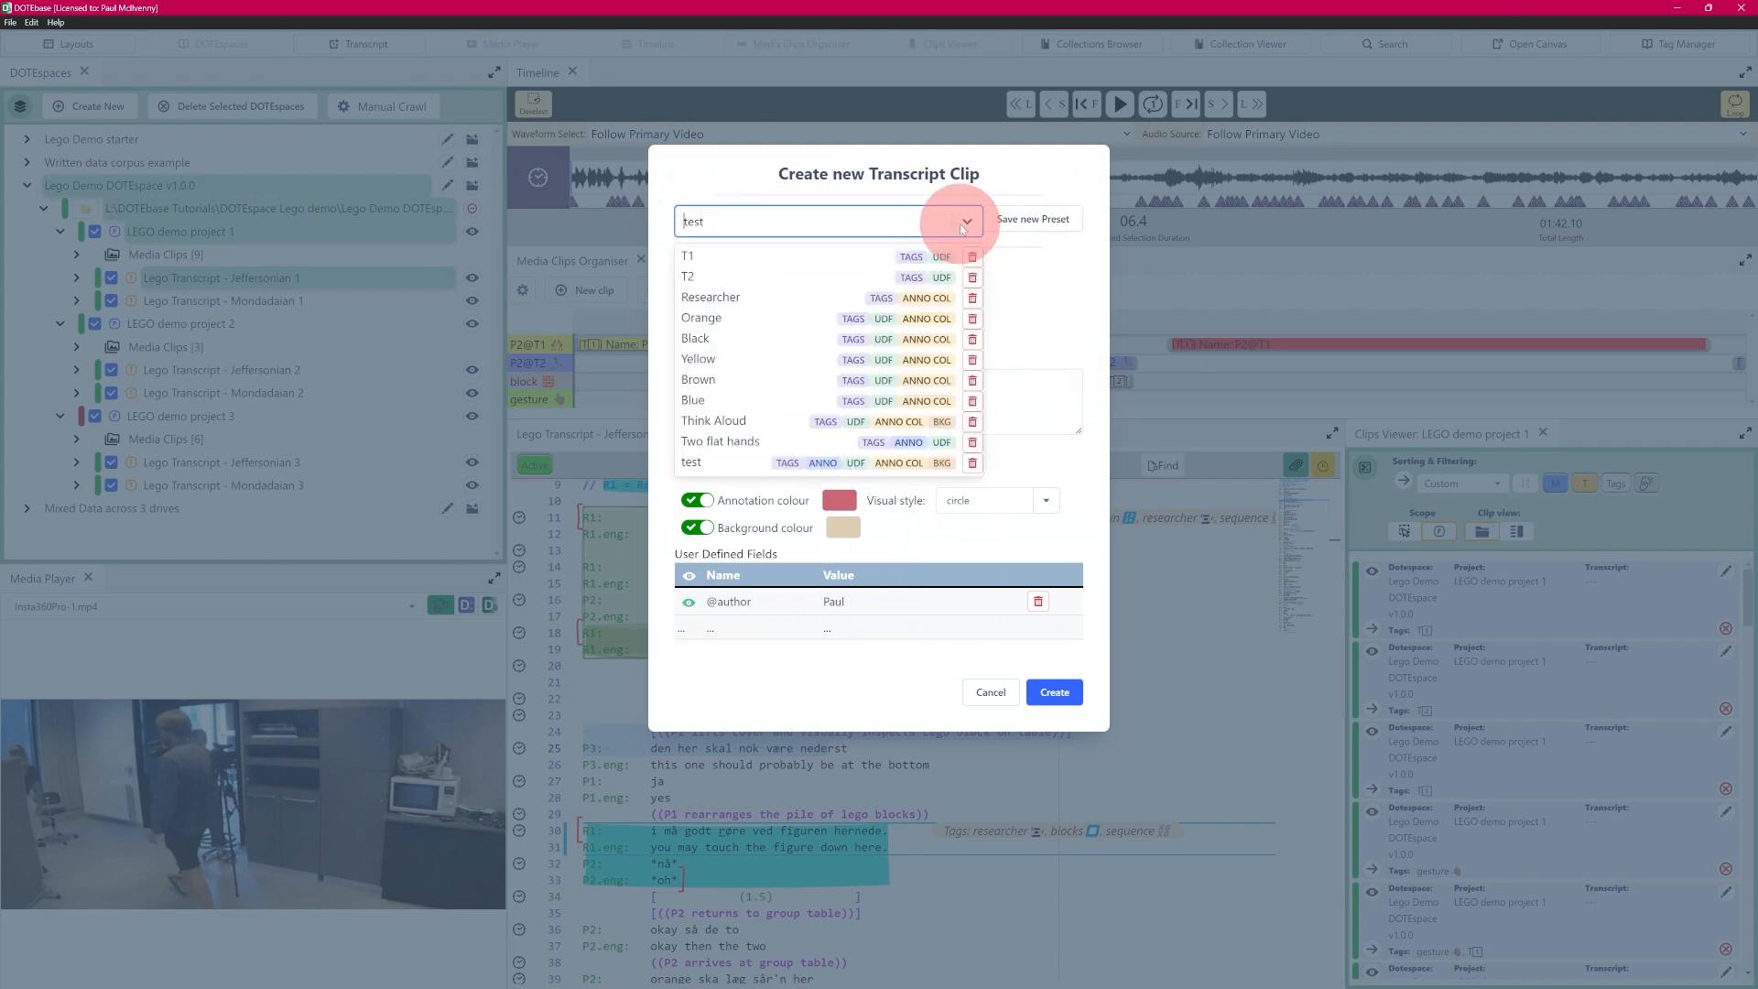
click(1076, 326)
click(980, 693)
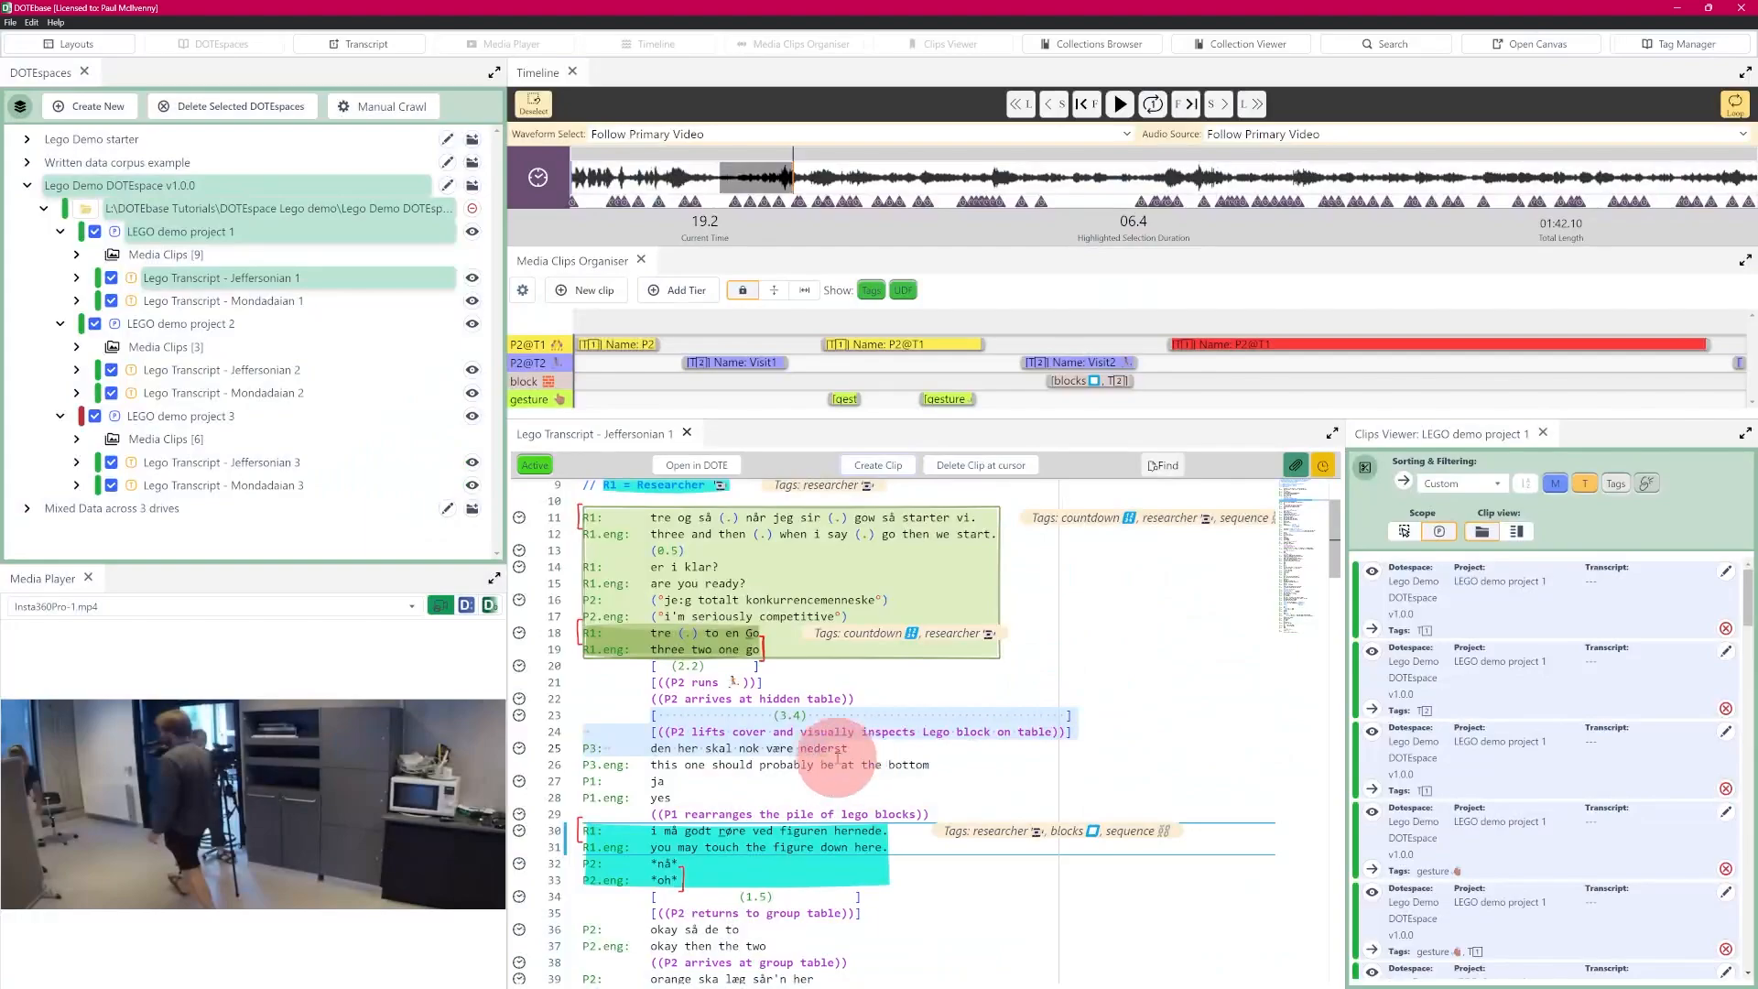
- Start another transcript clip from the same selected lines and apply the "test" preset to it
click(879, 465)
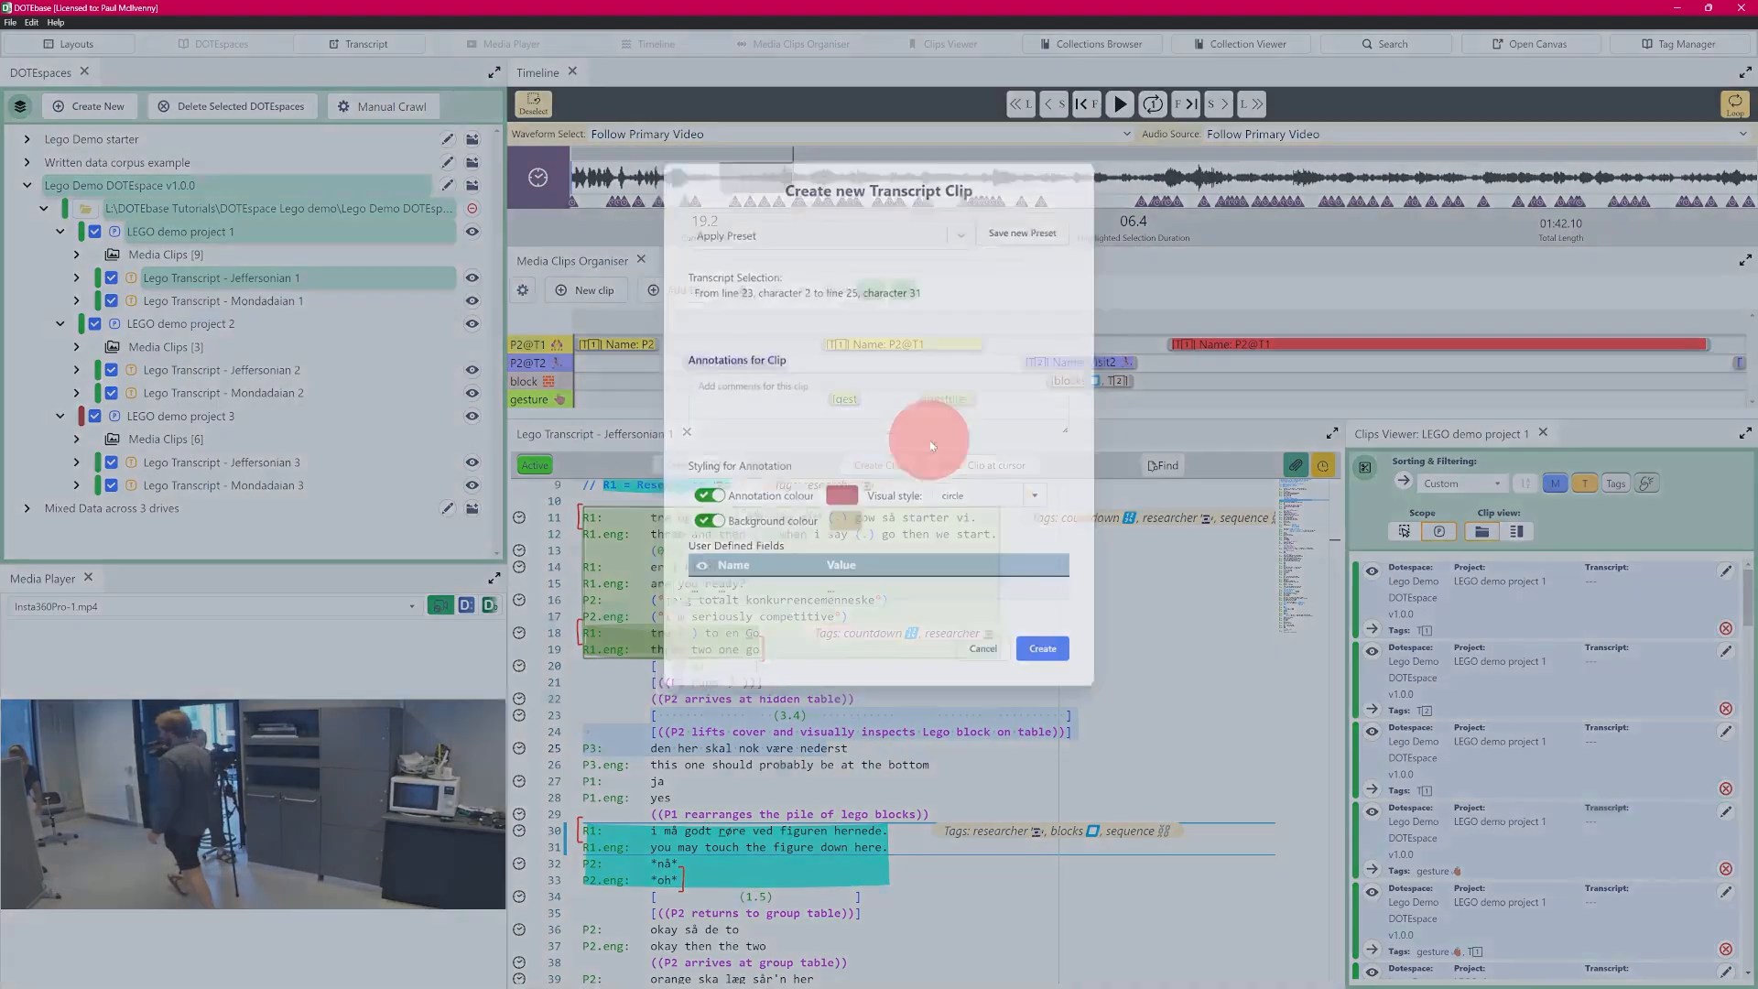
click(977, 229)
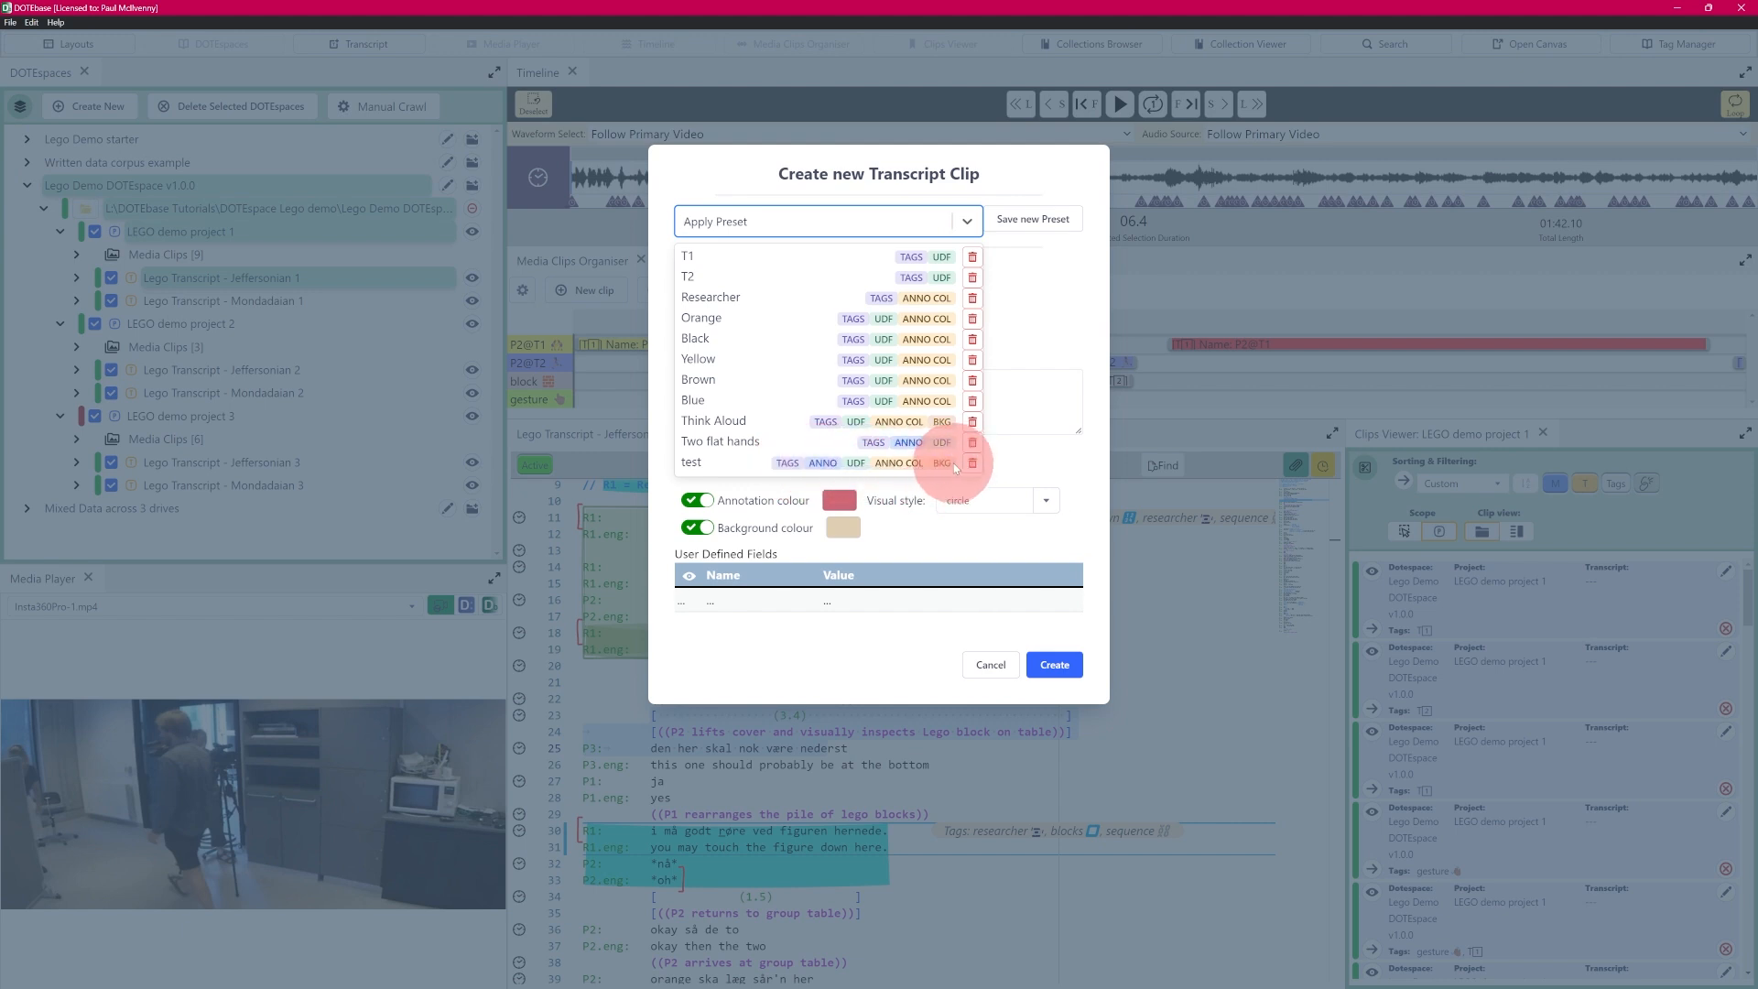
click(697, 463)
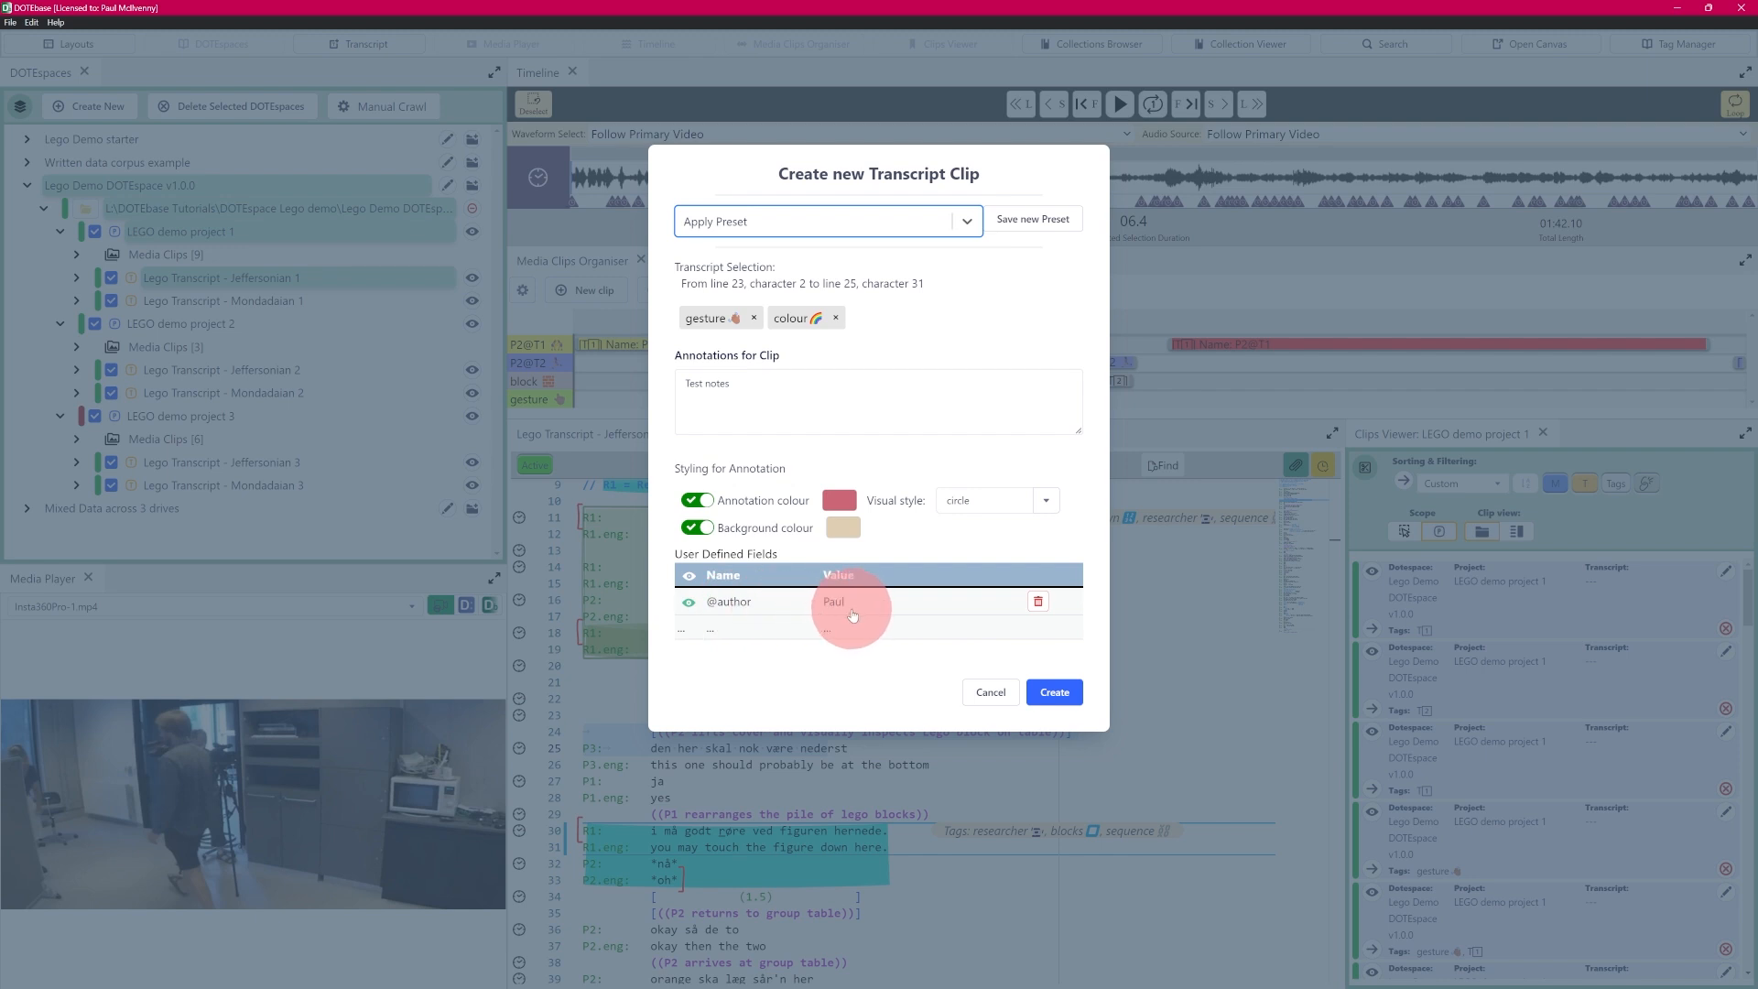
- Check which kinds of settings the "test" preset stores in the list of saved presets
click(967, 222)
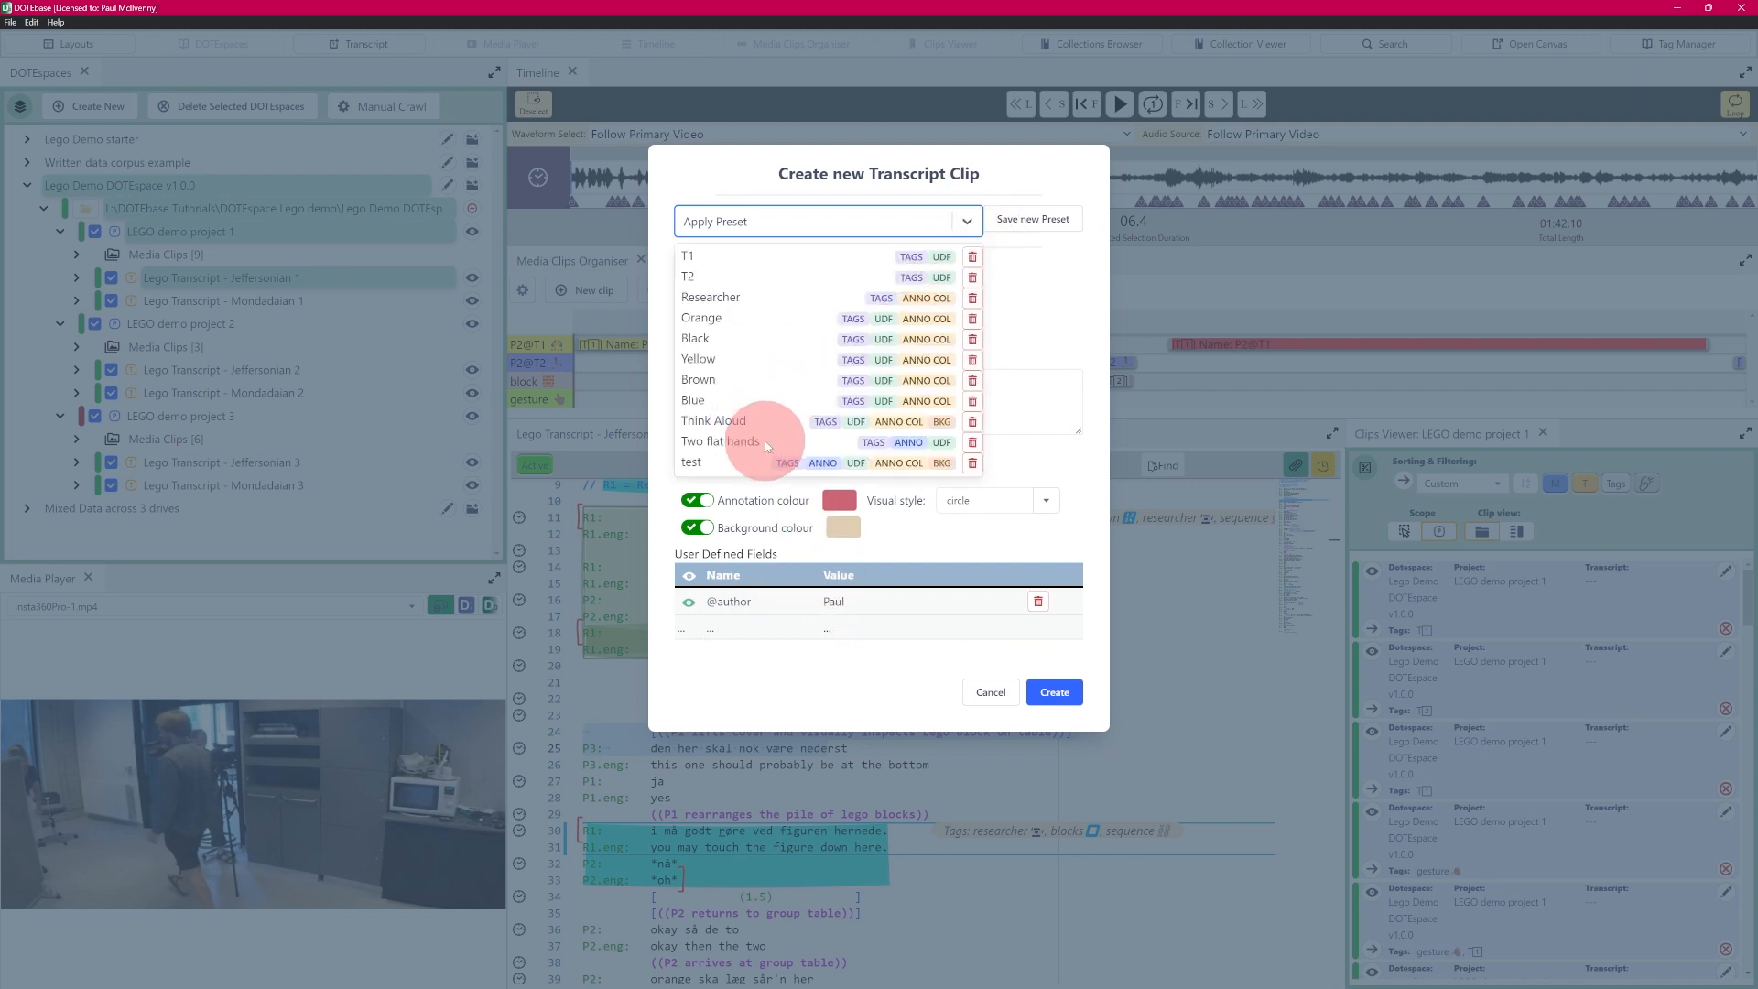
click(1067, 307)
click(1046, 278)
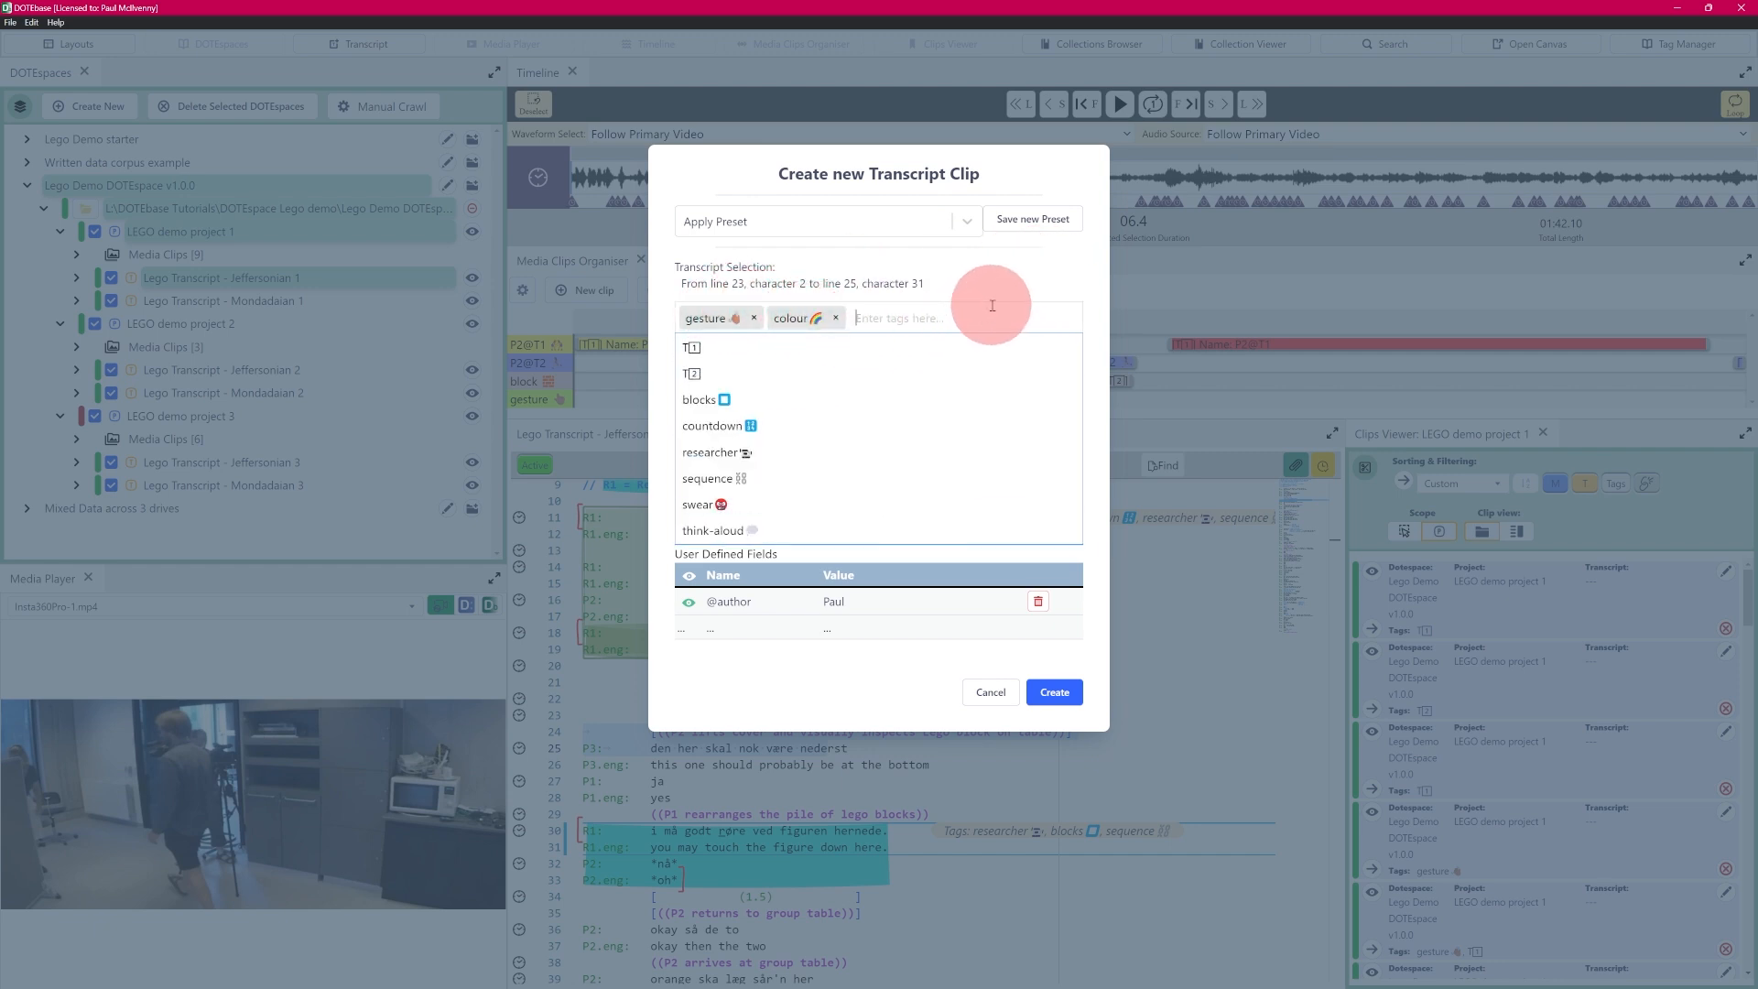
click(963, 289)
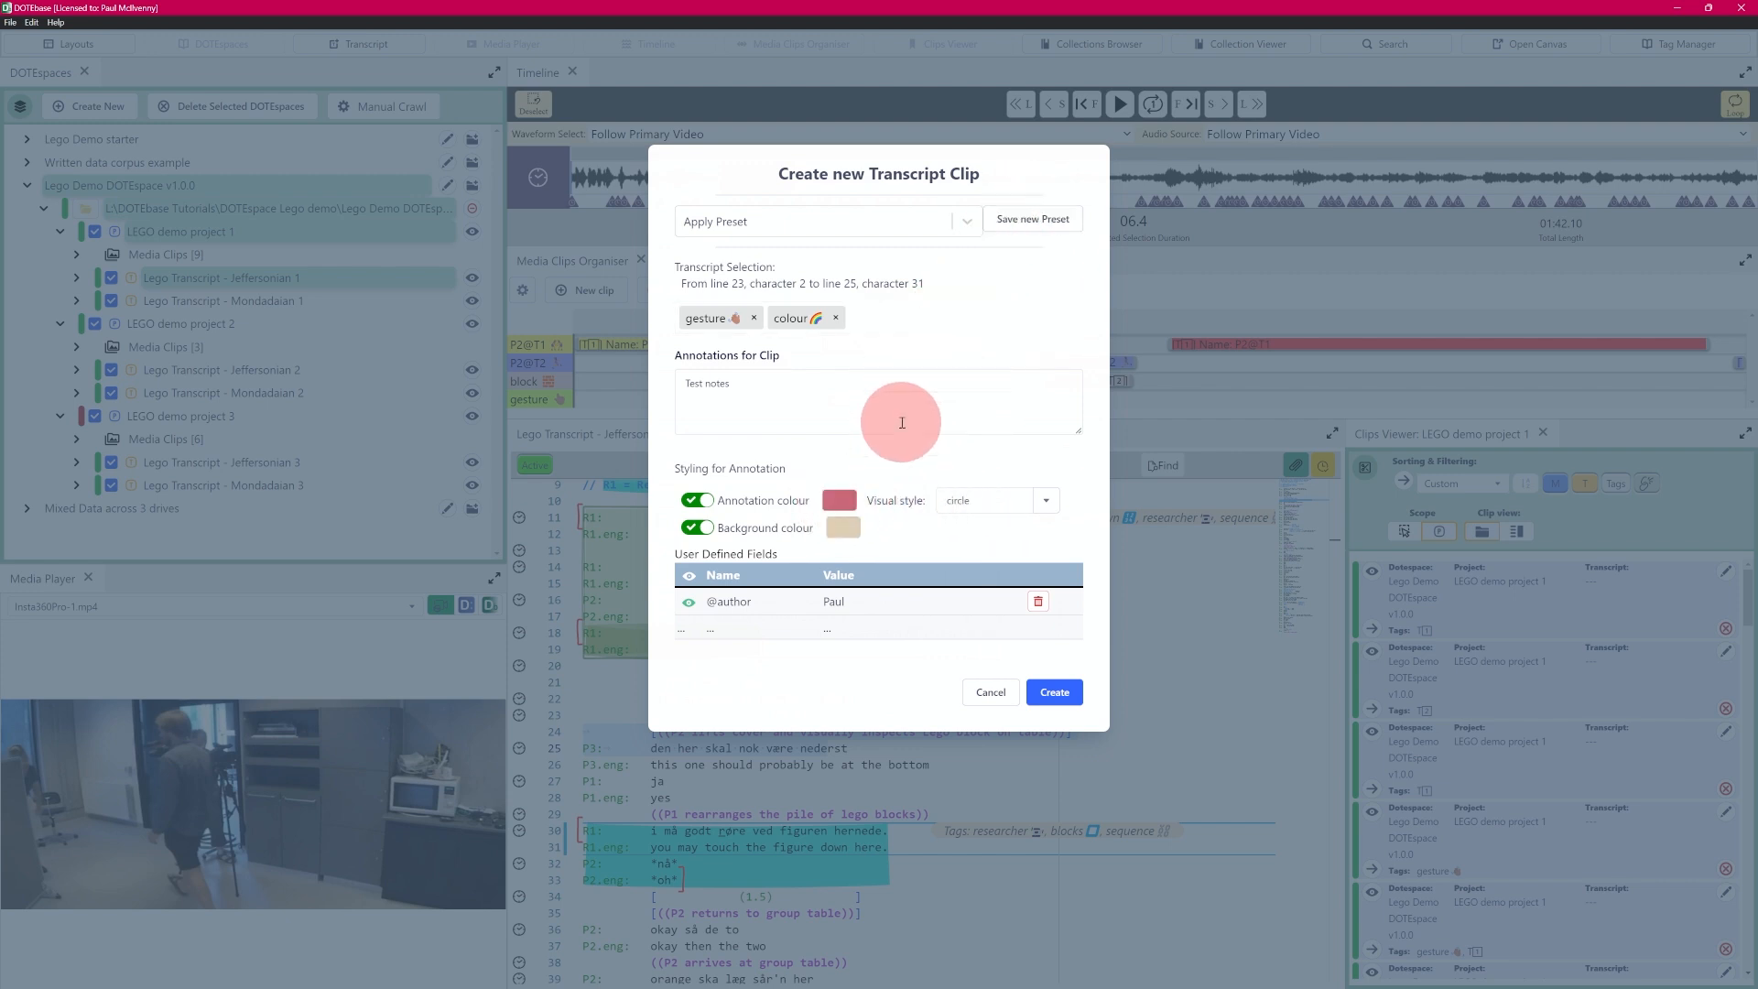
- Save a new preset named "test2" that includes only the tags and the highlight style and colour settings
click(1034, 225)
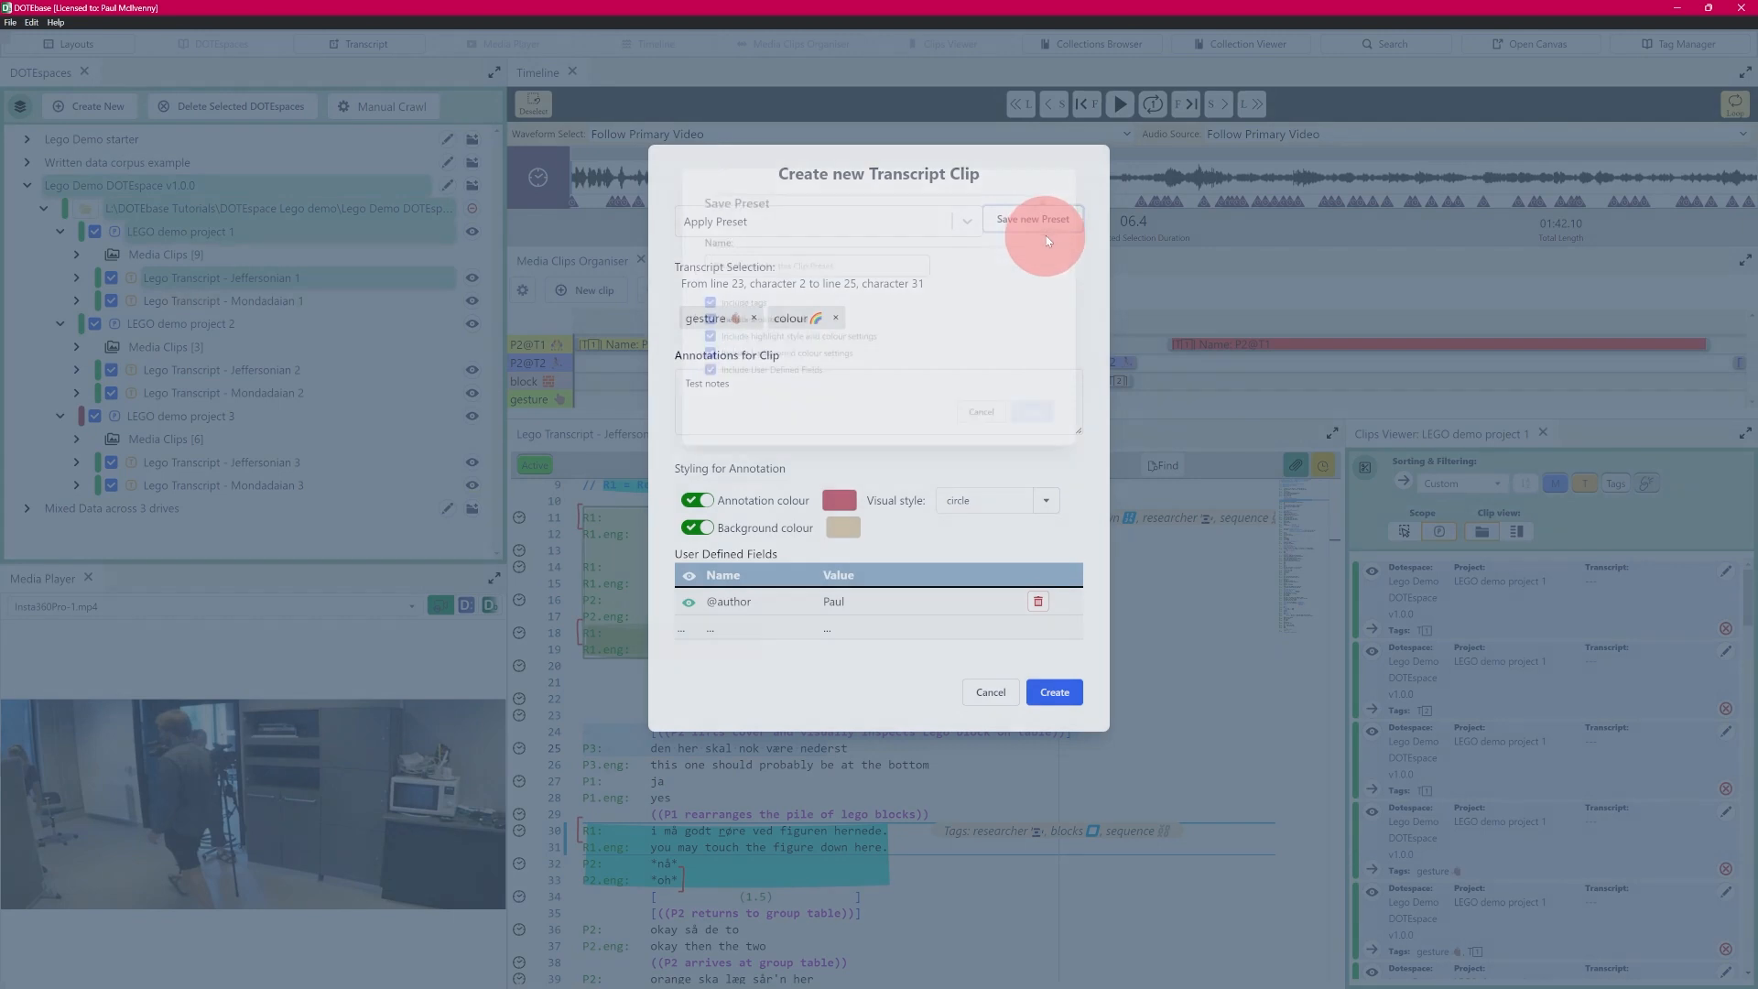
click(742, 257)
text(test2)
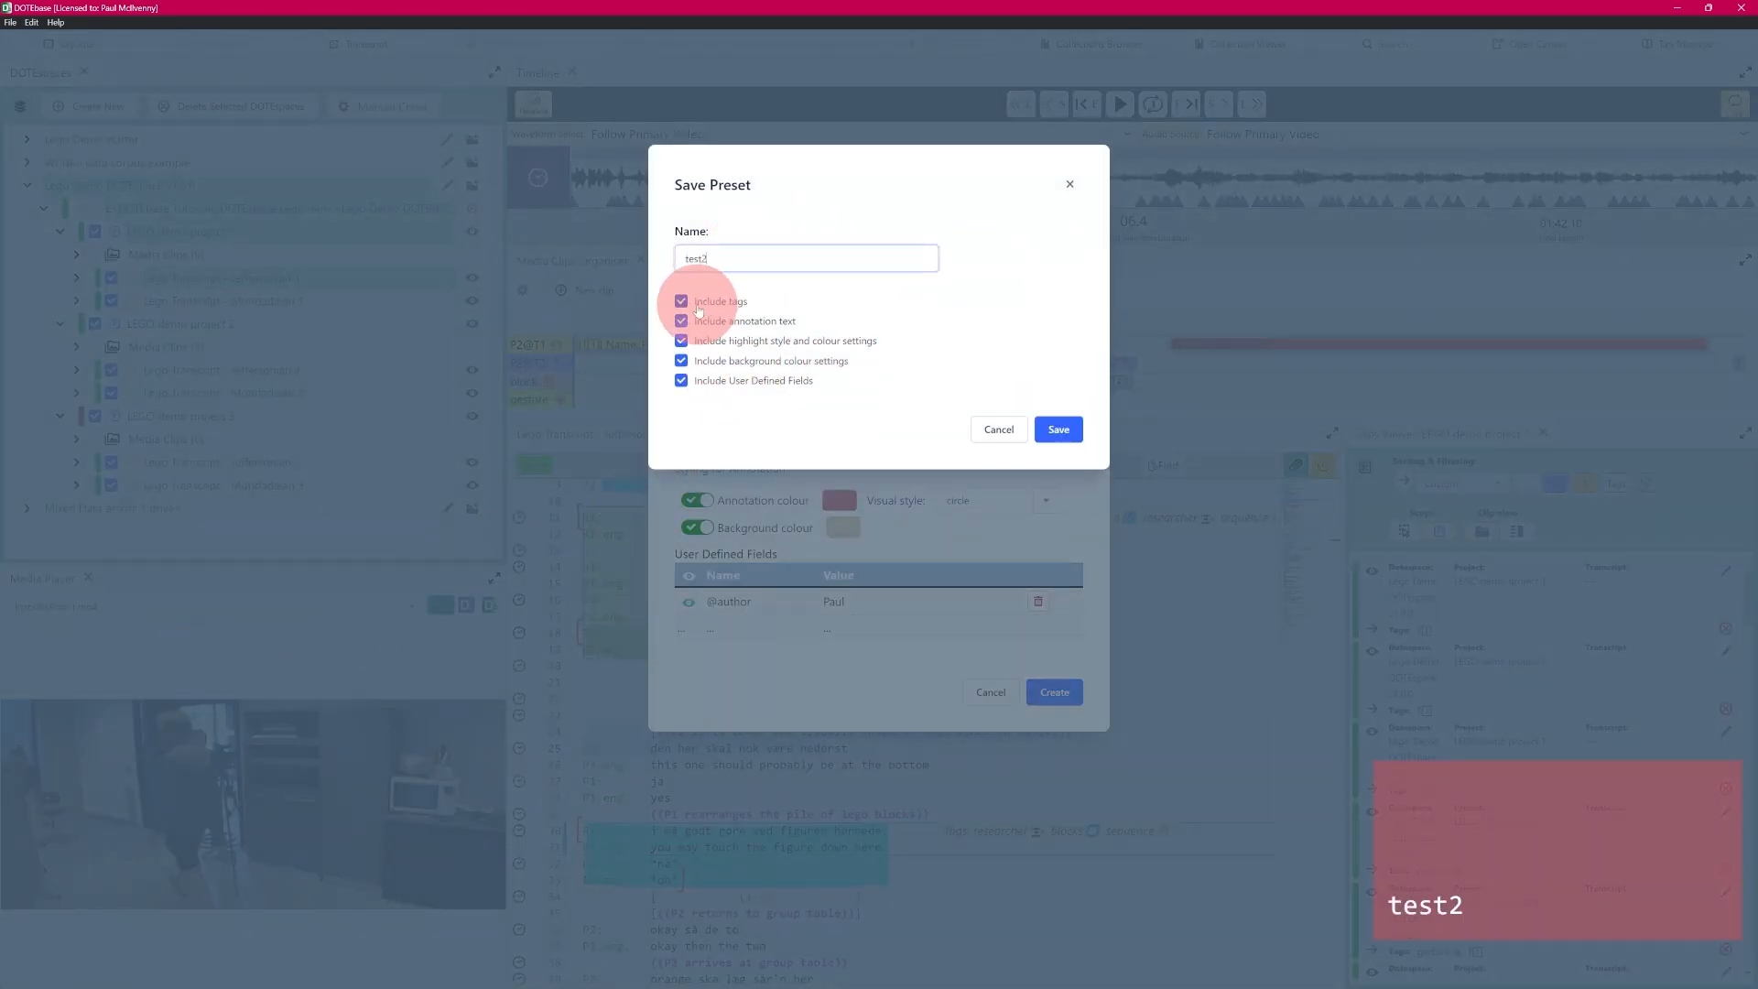
click(679, 322)
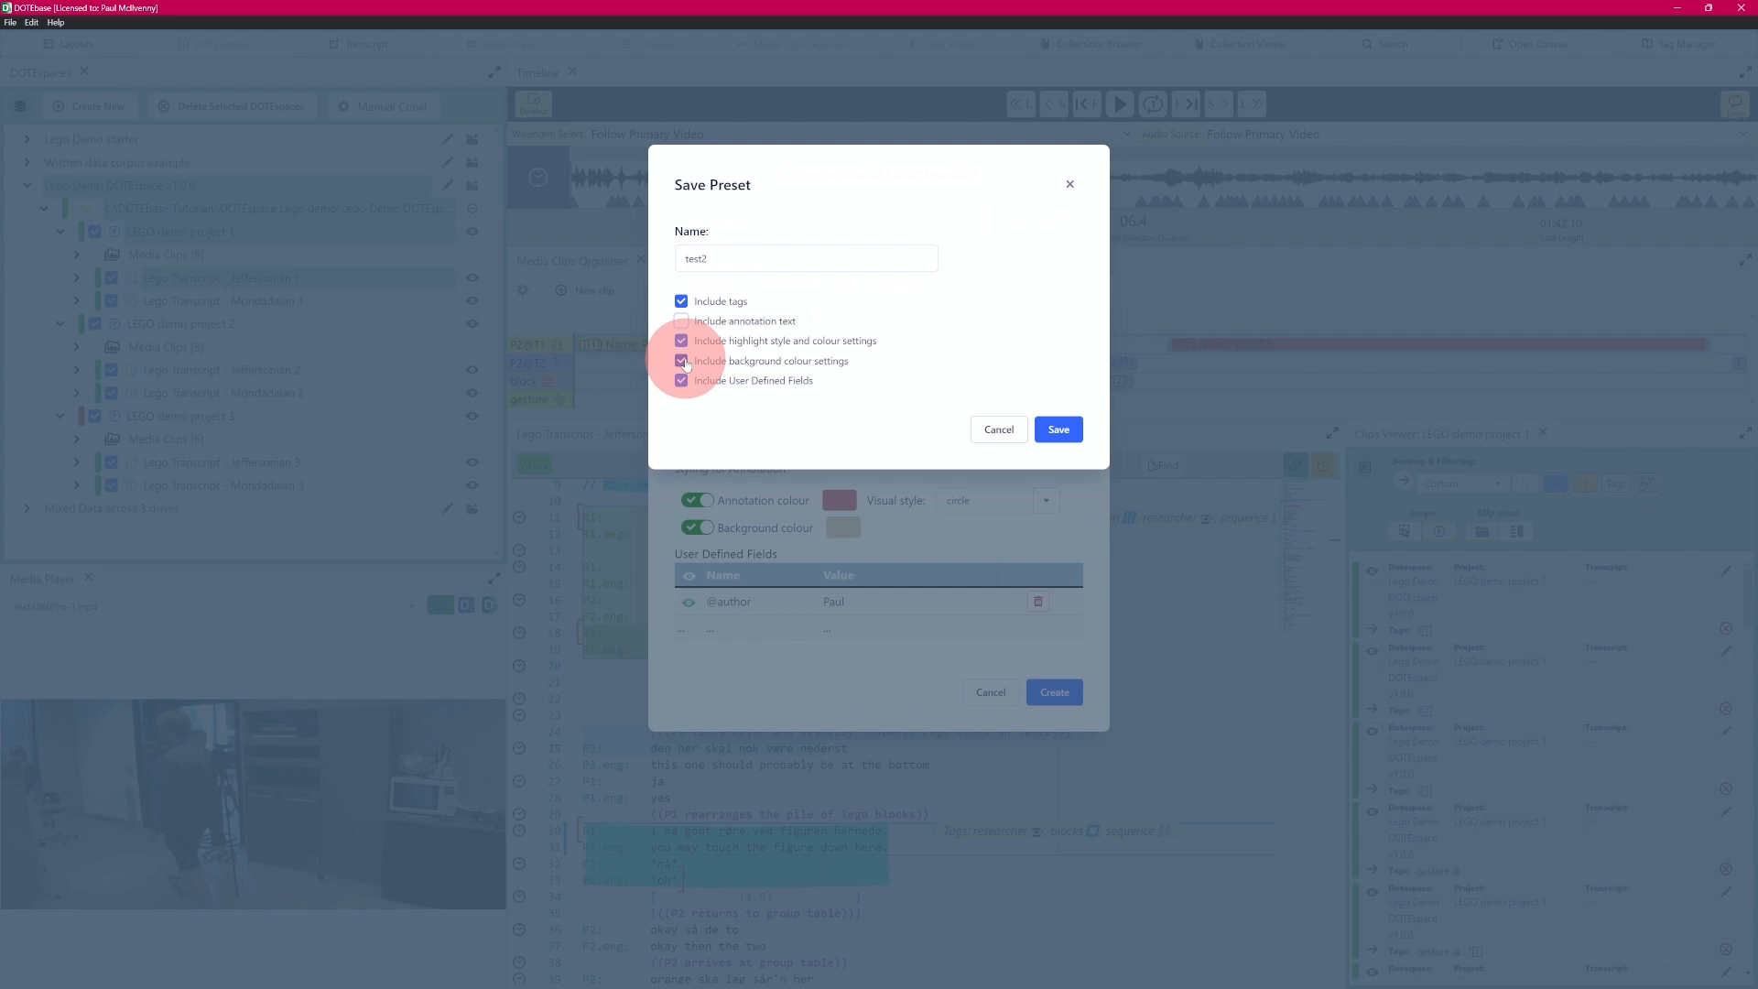
click(682, 361)
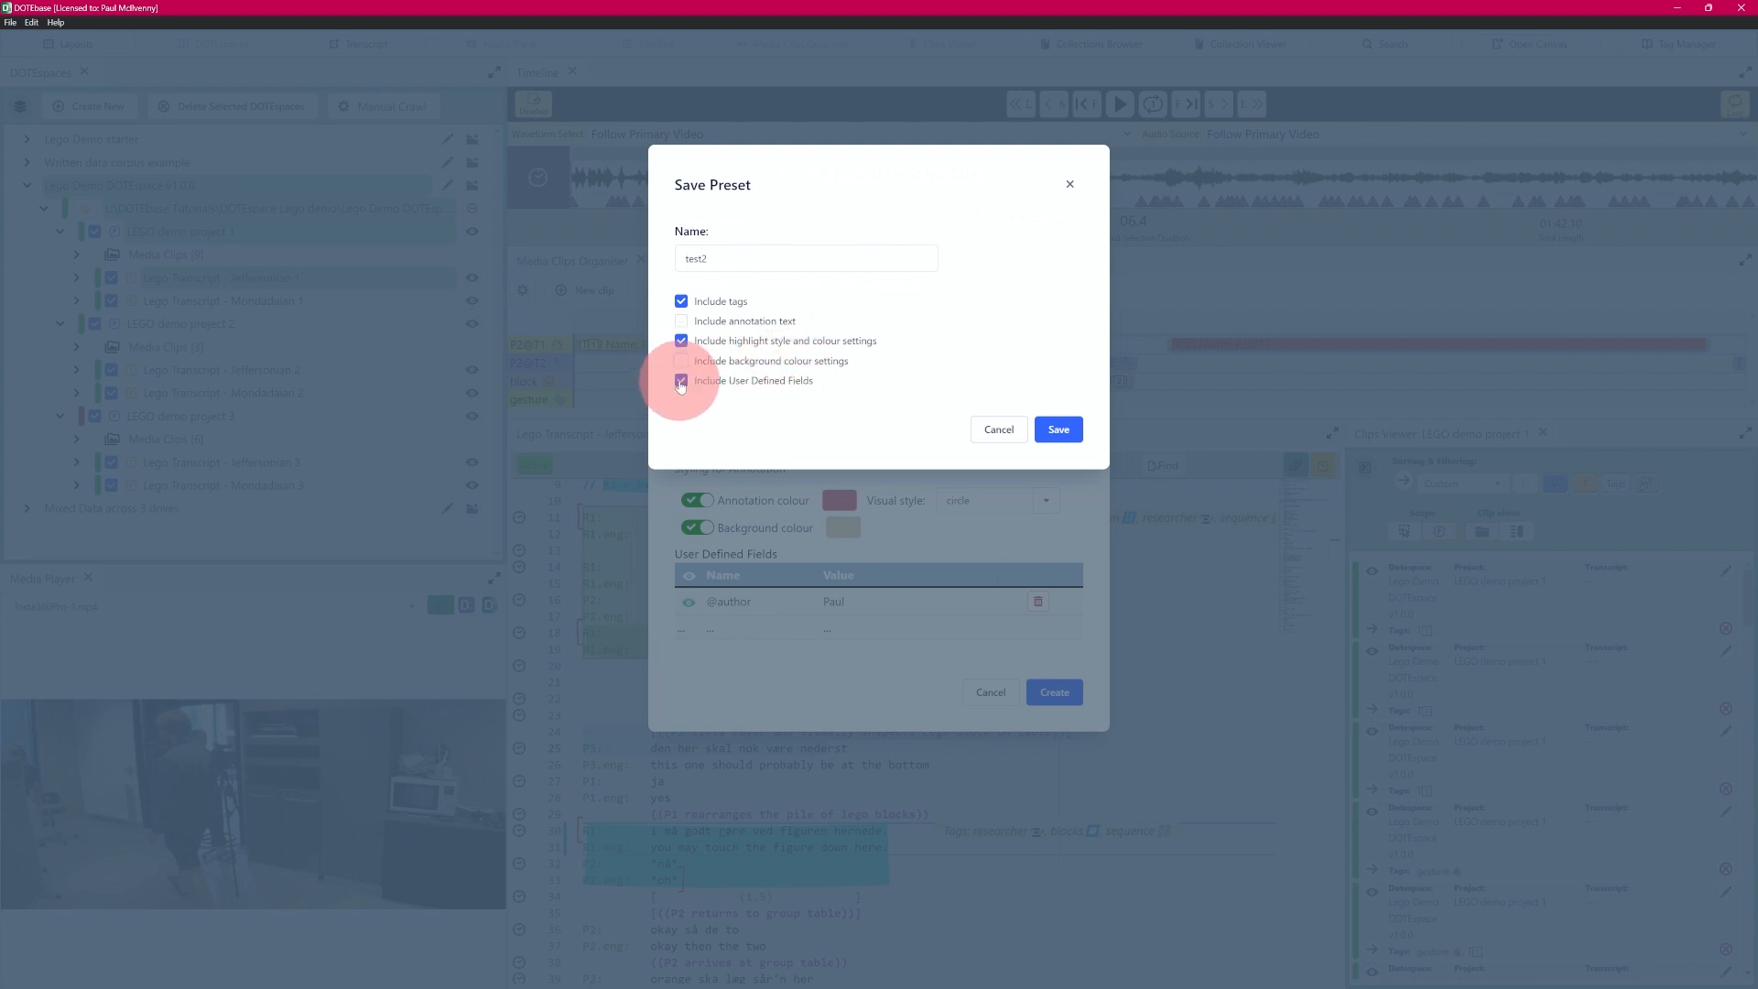
click(1058, 429)
- Check the "test2" entry in the preset list and cancel the clip creation
click(967, 221)
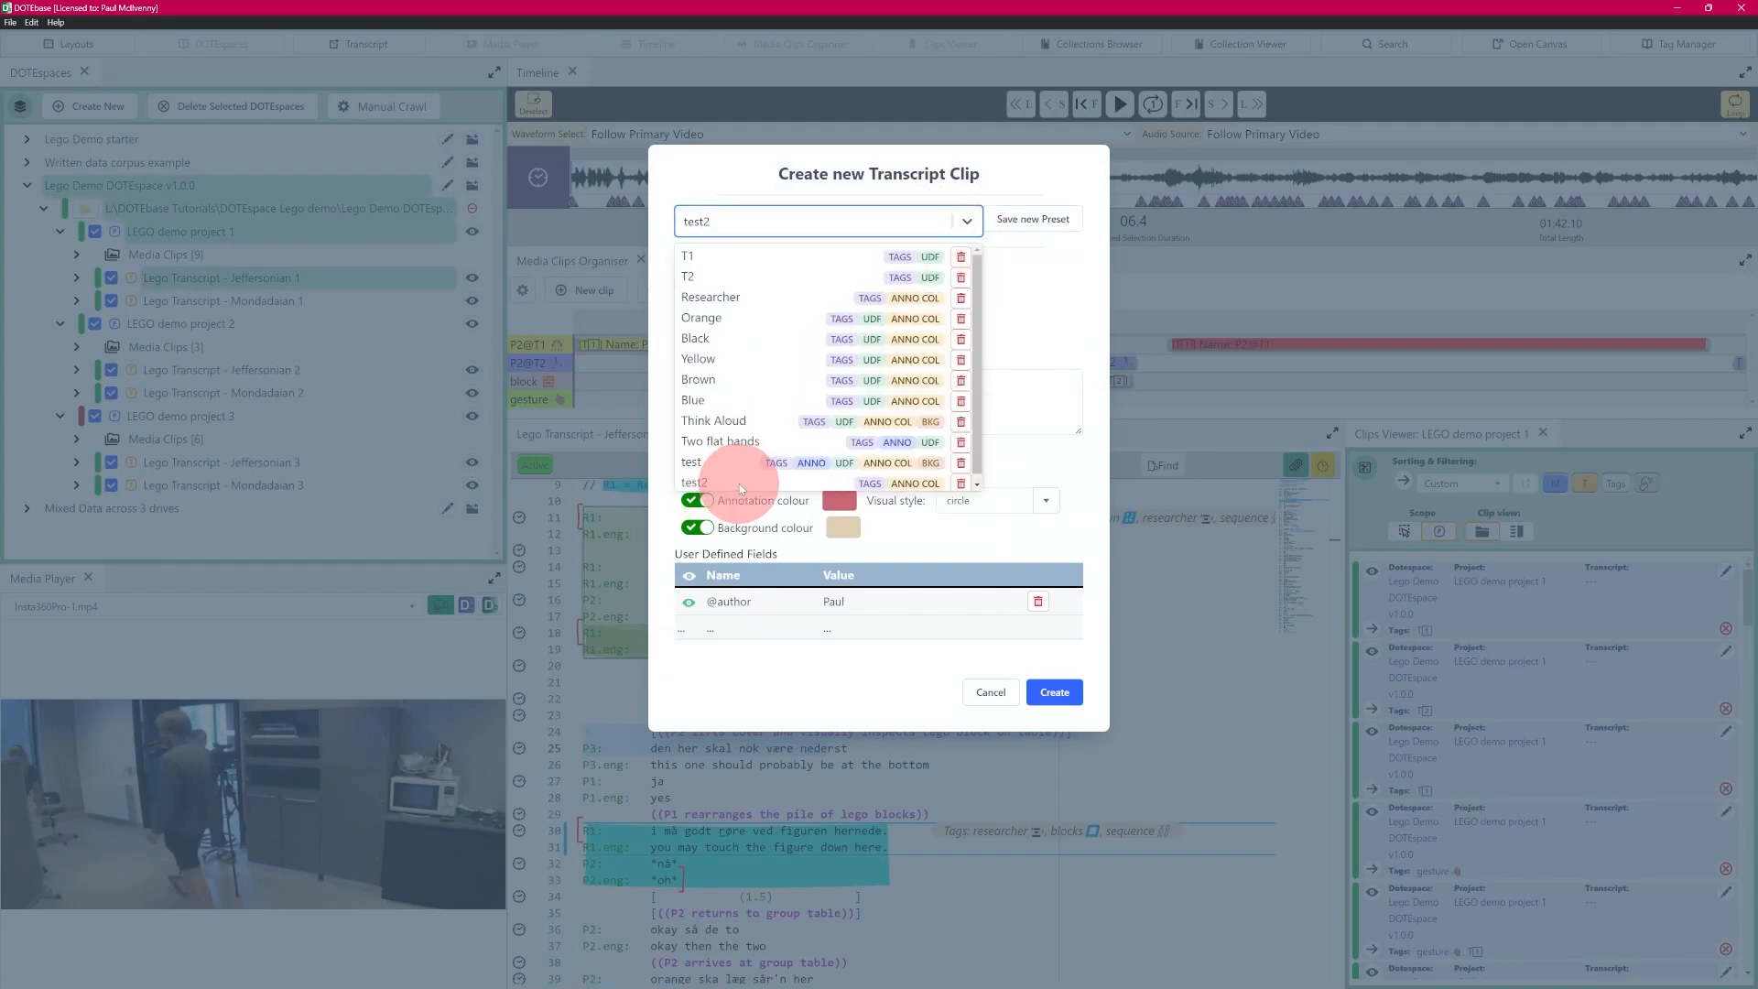
click(1051, 312)
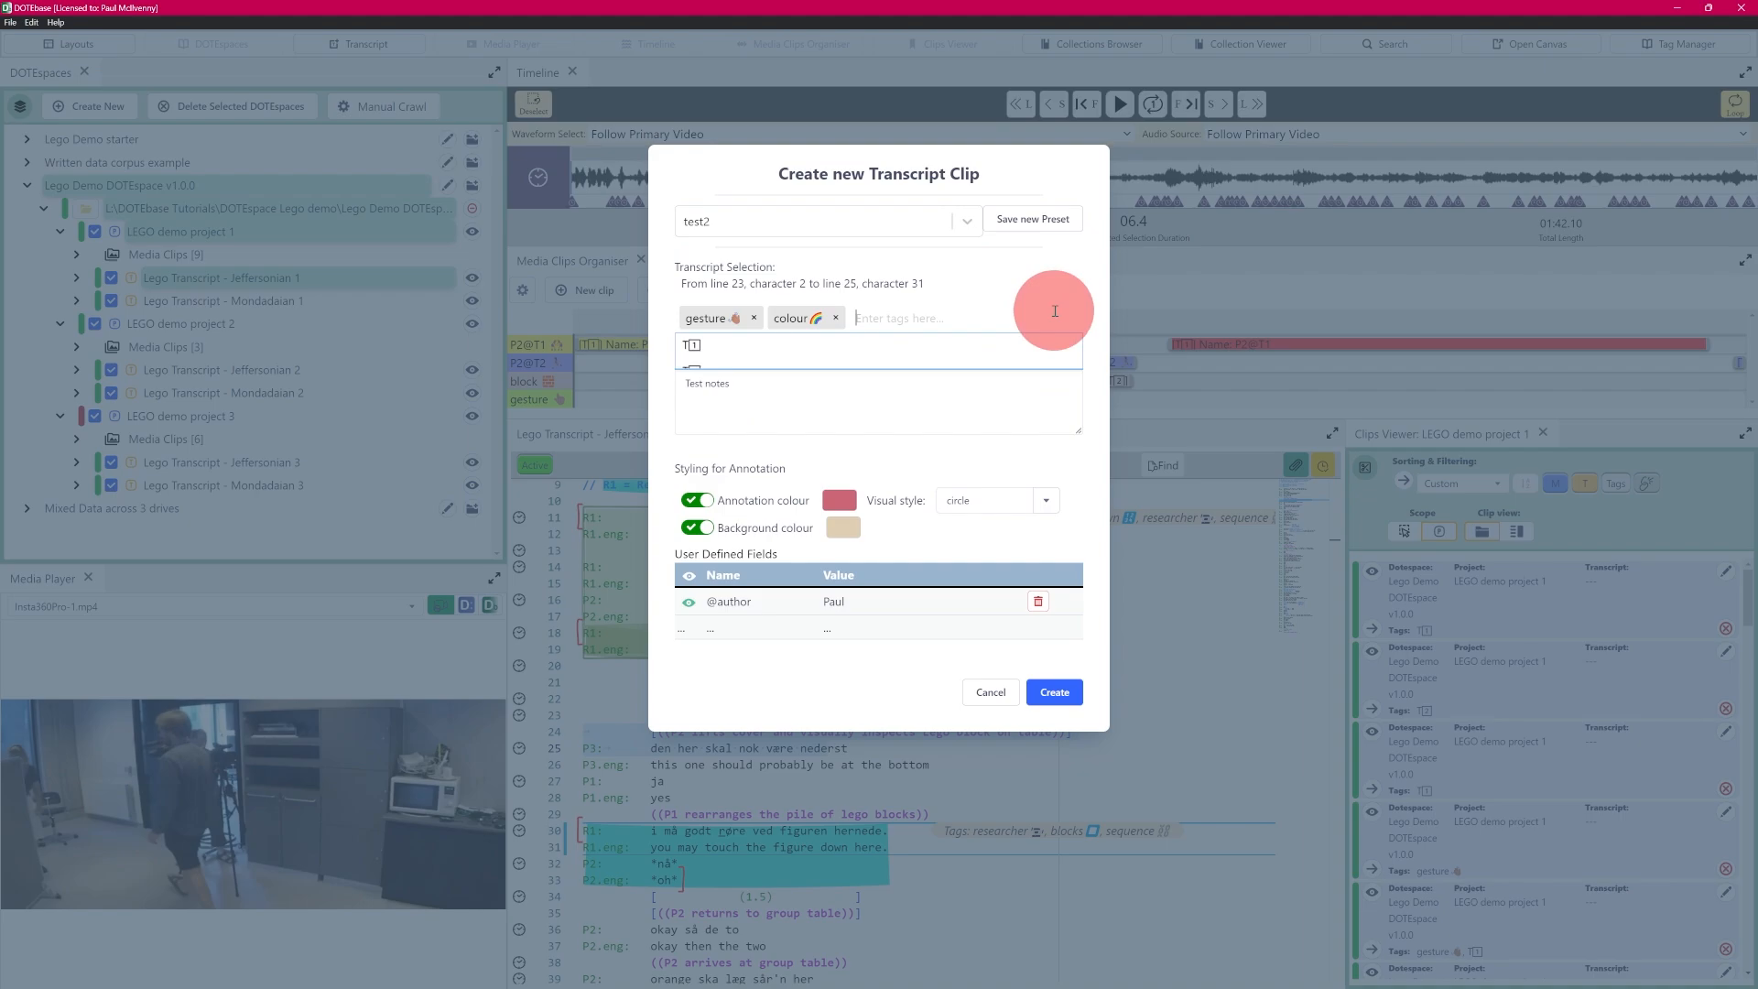
click(986, 686)
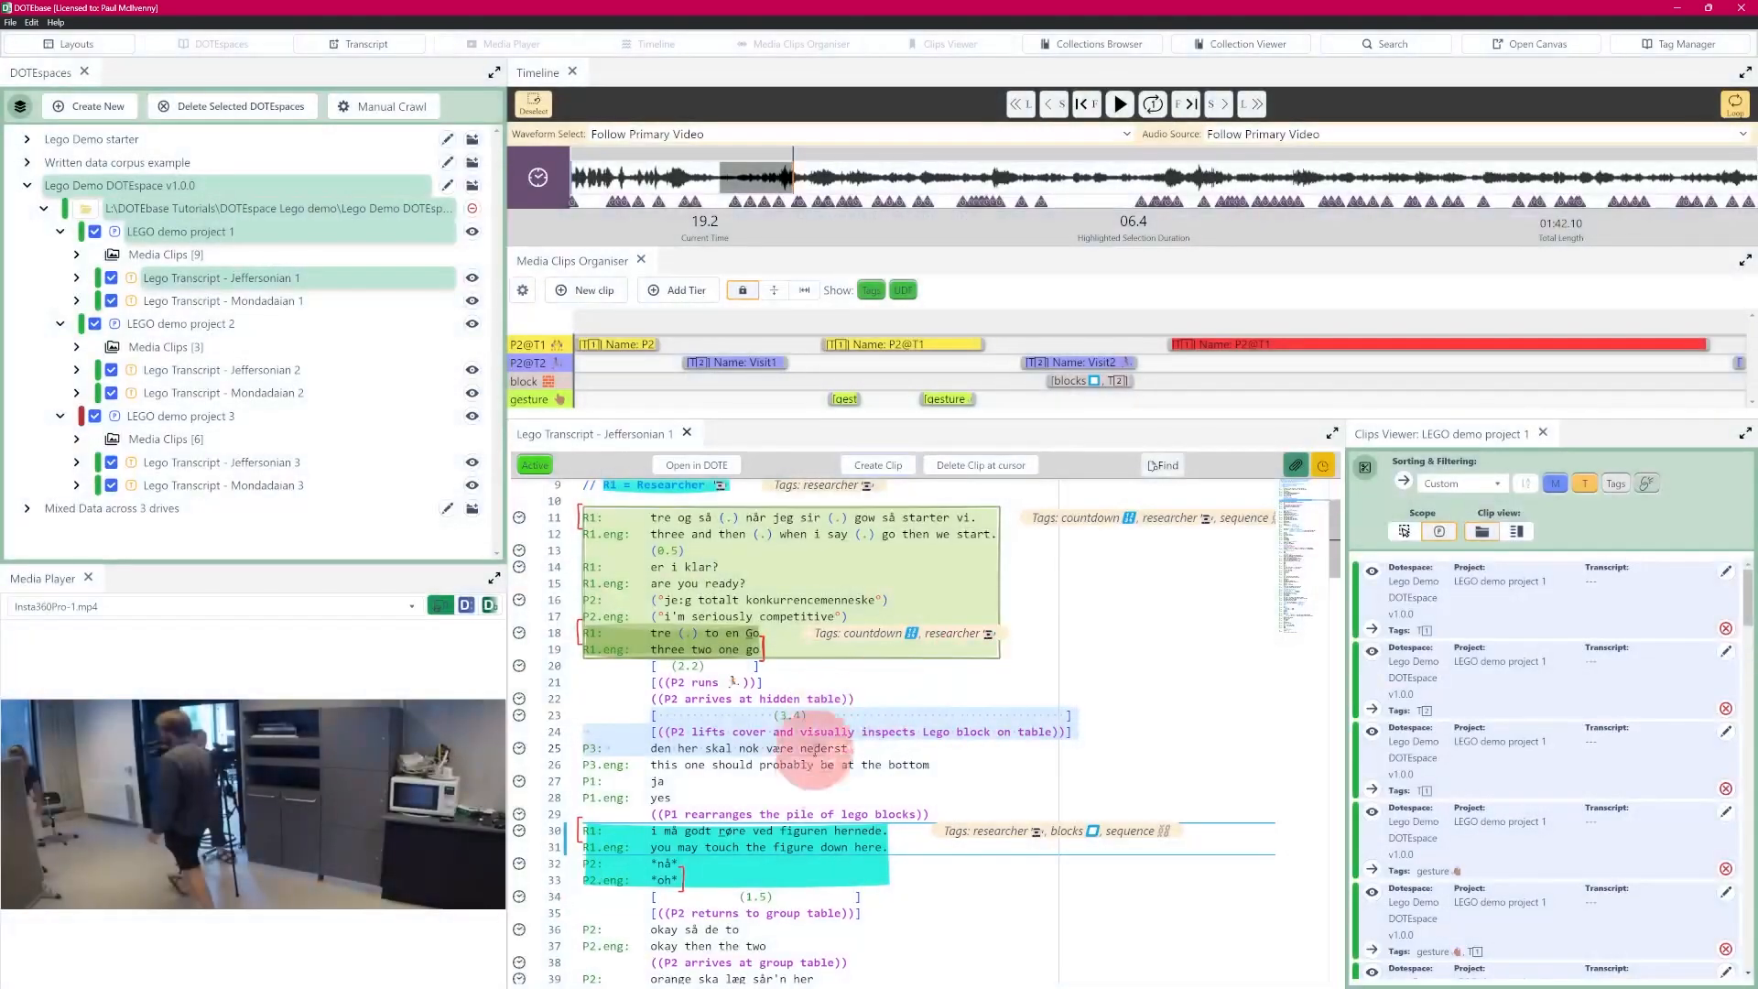
- Start another transcript clip from the same selected lines and apply the "test2" preset to it
click(886, 470)
click(963, 223)
click(740, 478)
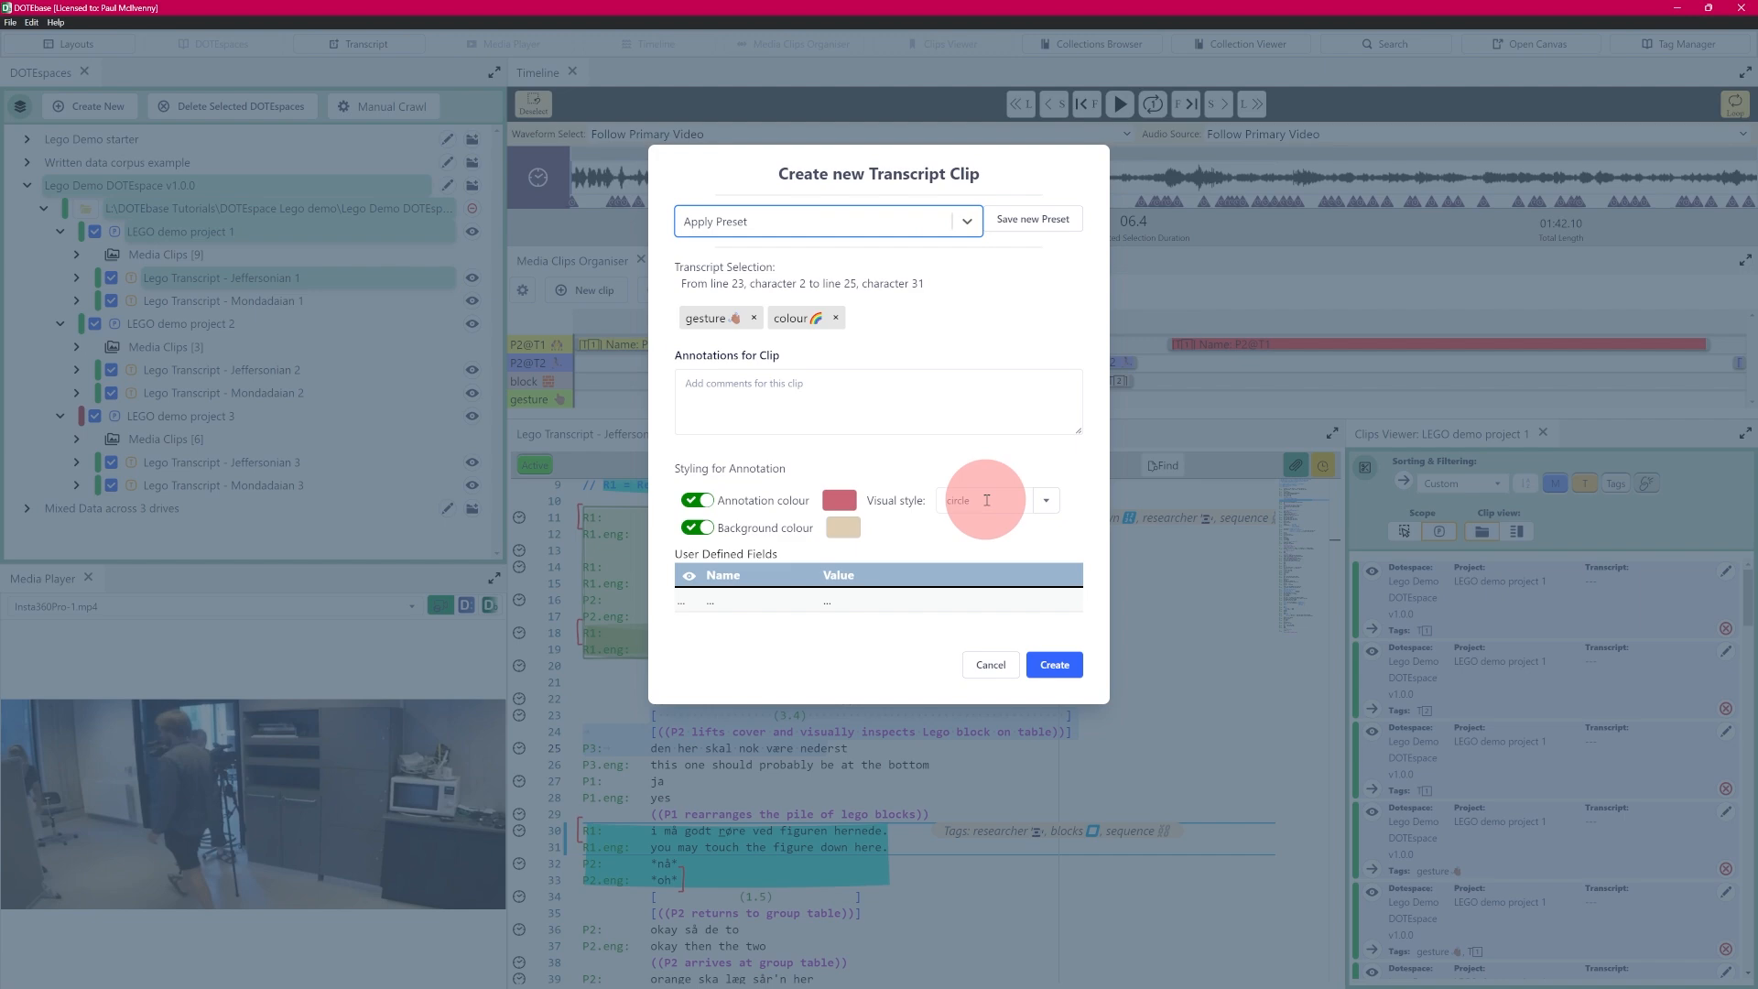
- Turn off the clip's annotation and background colours, set the annotation colour to #5c85ffff and the visual style to underline
click(693, 528)
click(693, 500)
click(842, 500)
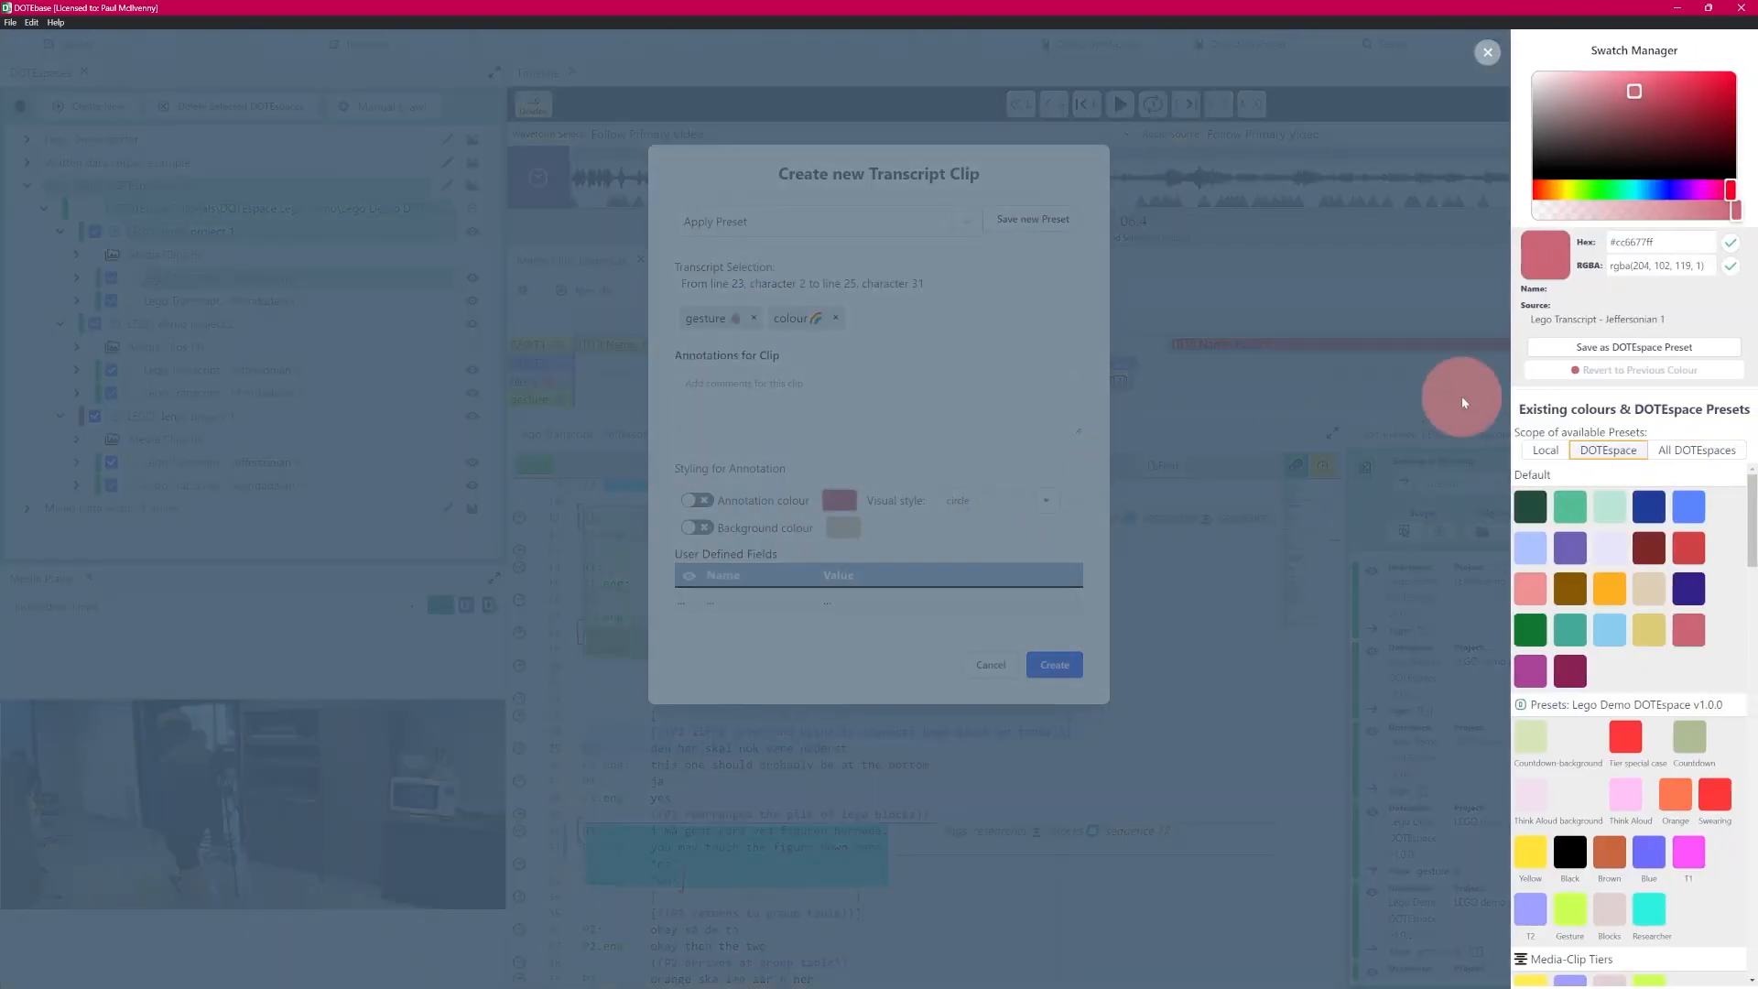
click(1688, 507)
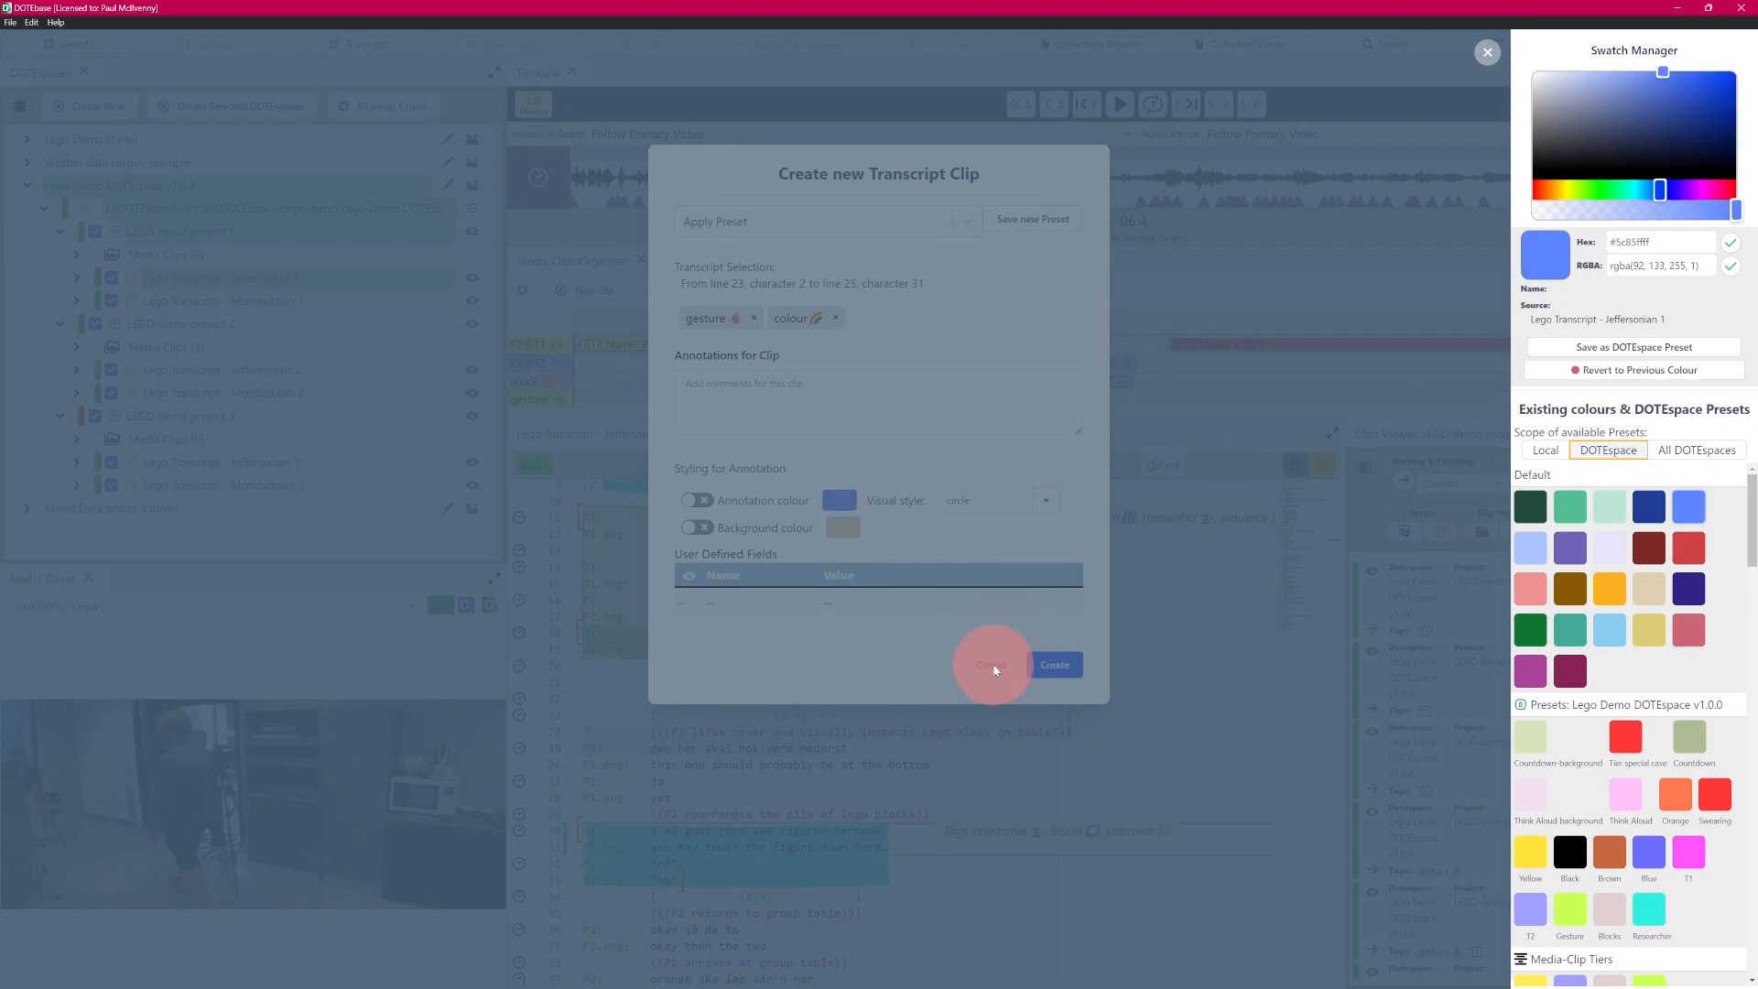
click(936, 662)
click(1041, 499)
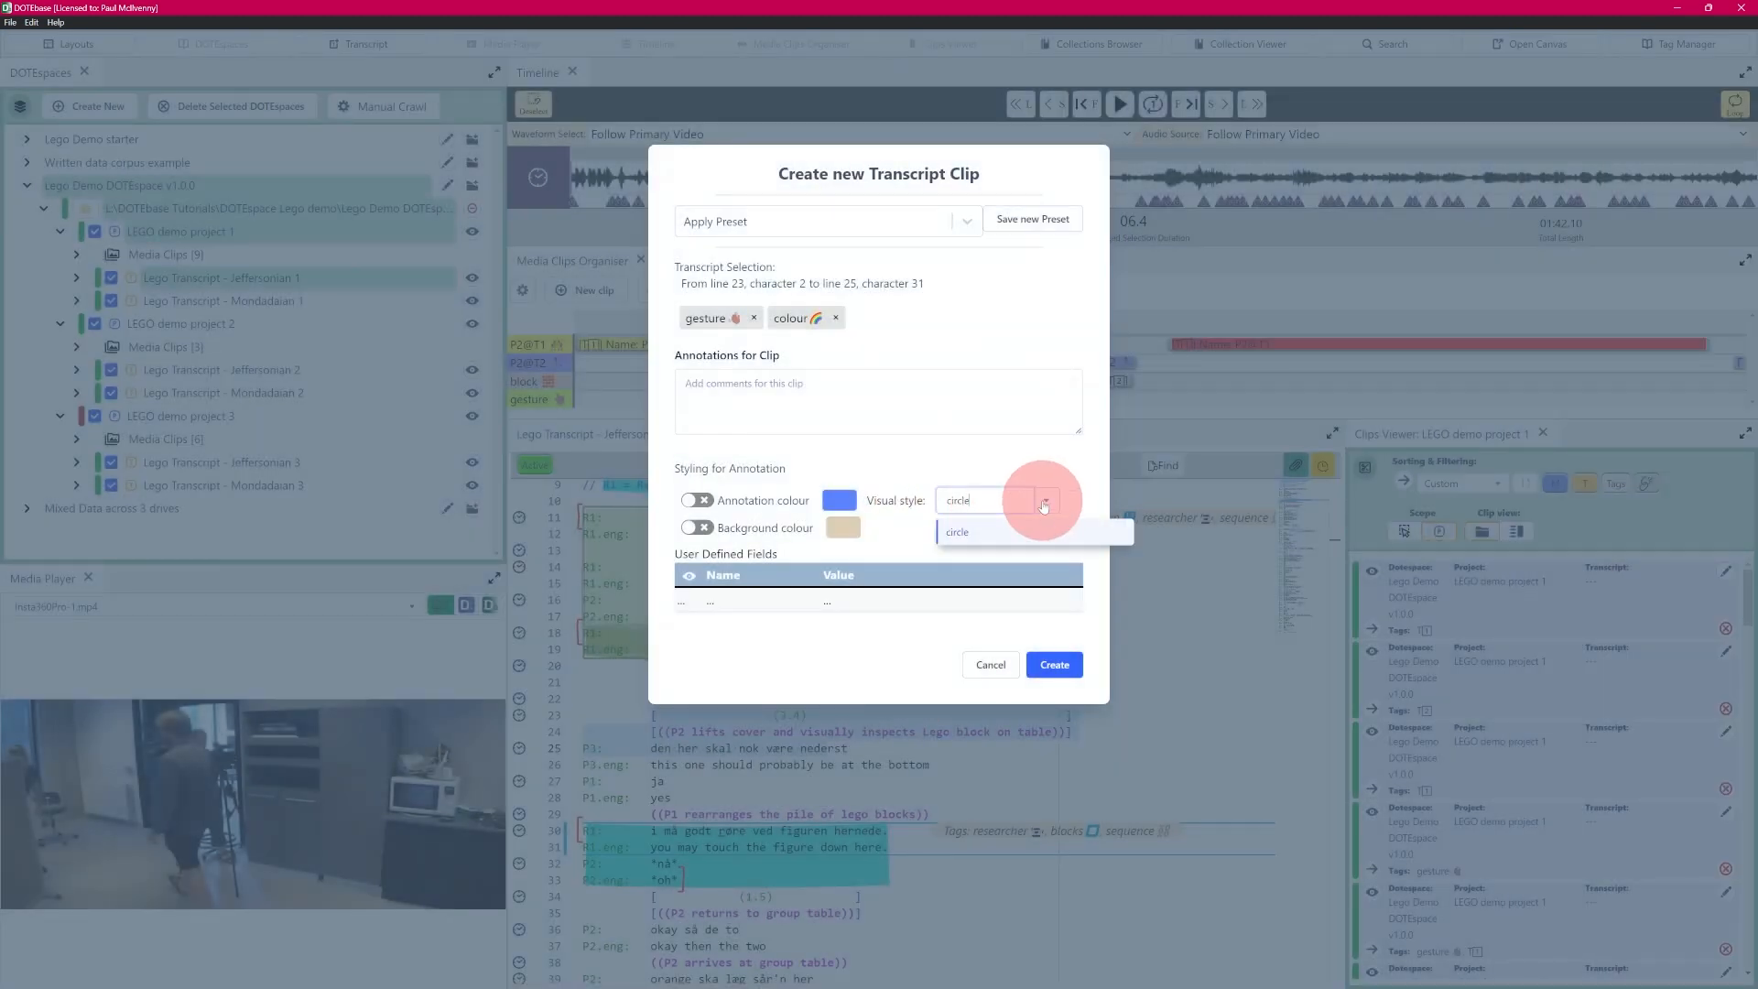
click(1042, 500)
click(998, 537)
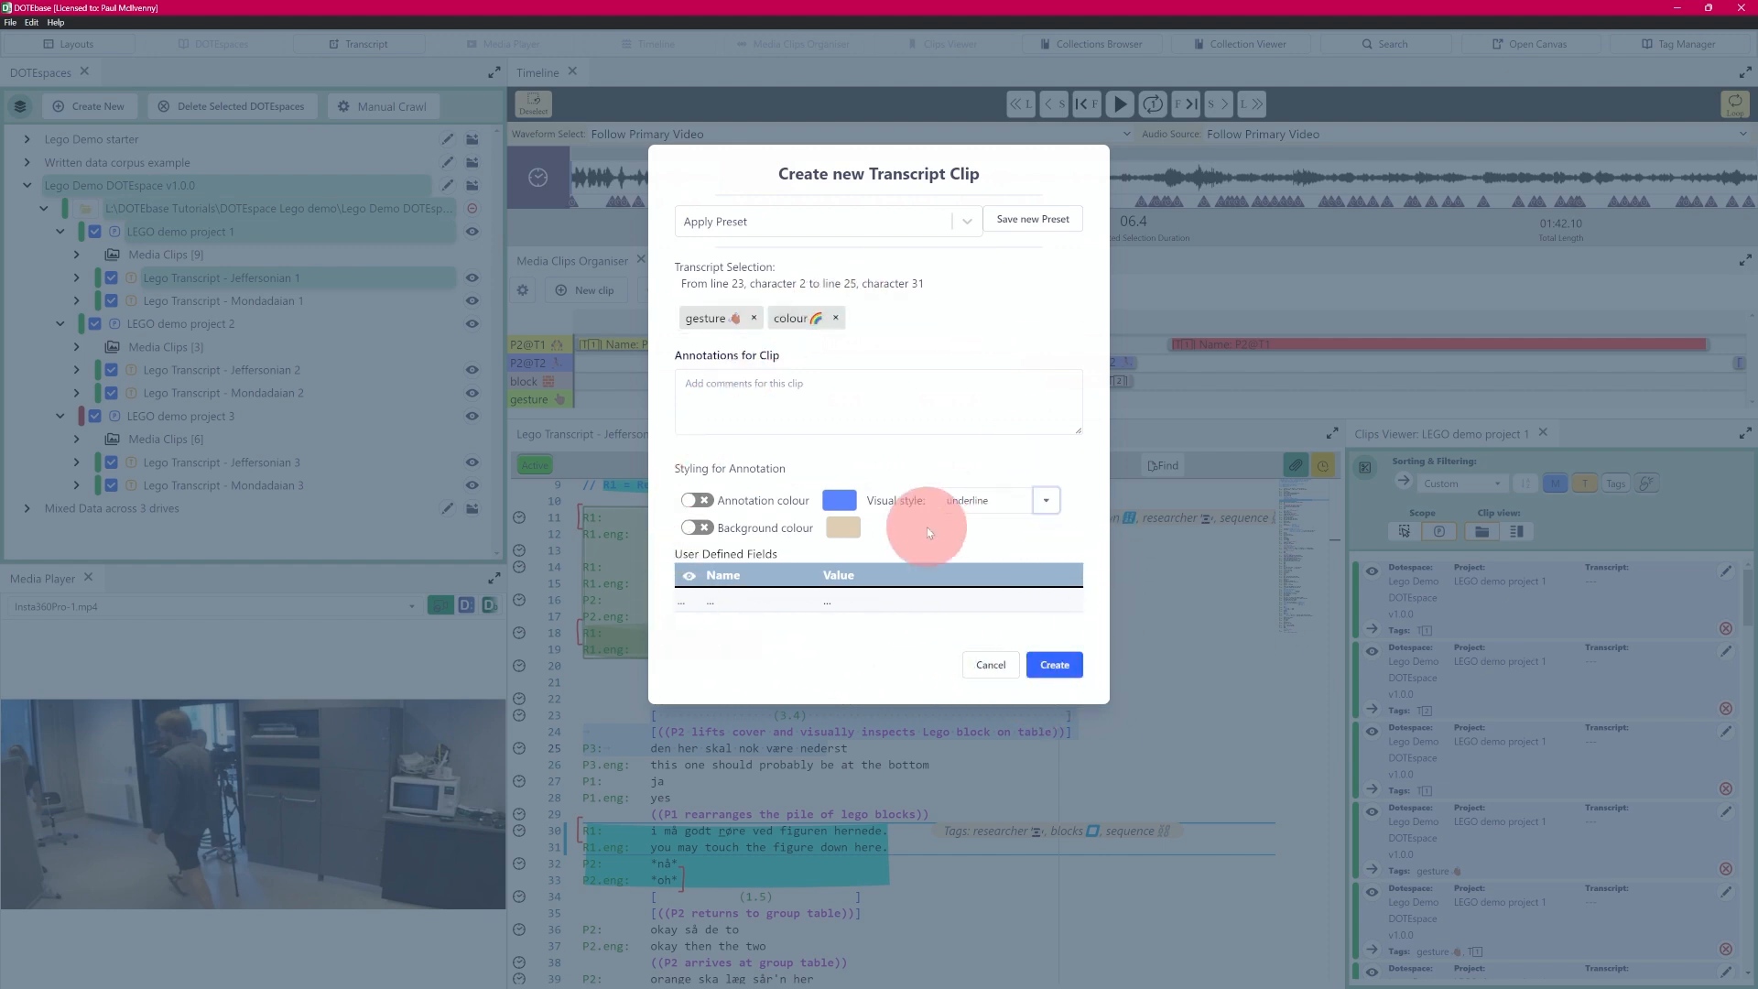
- Remove the colour and gesture tags from the clip and reapply the "test2" preset
click(831, 317)
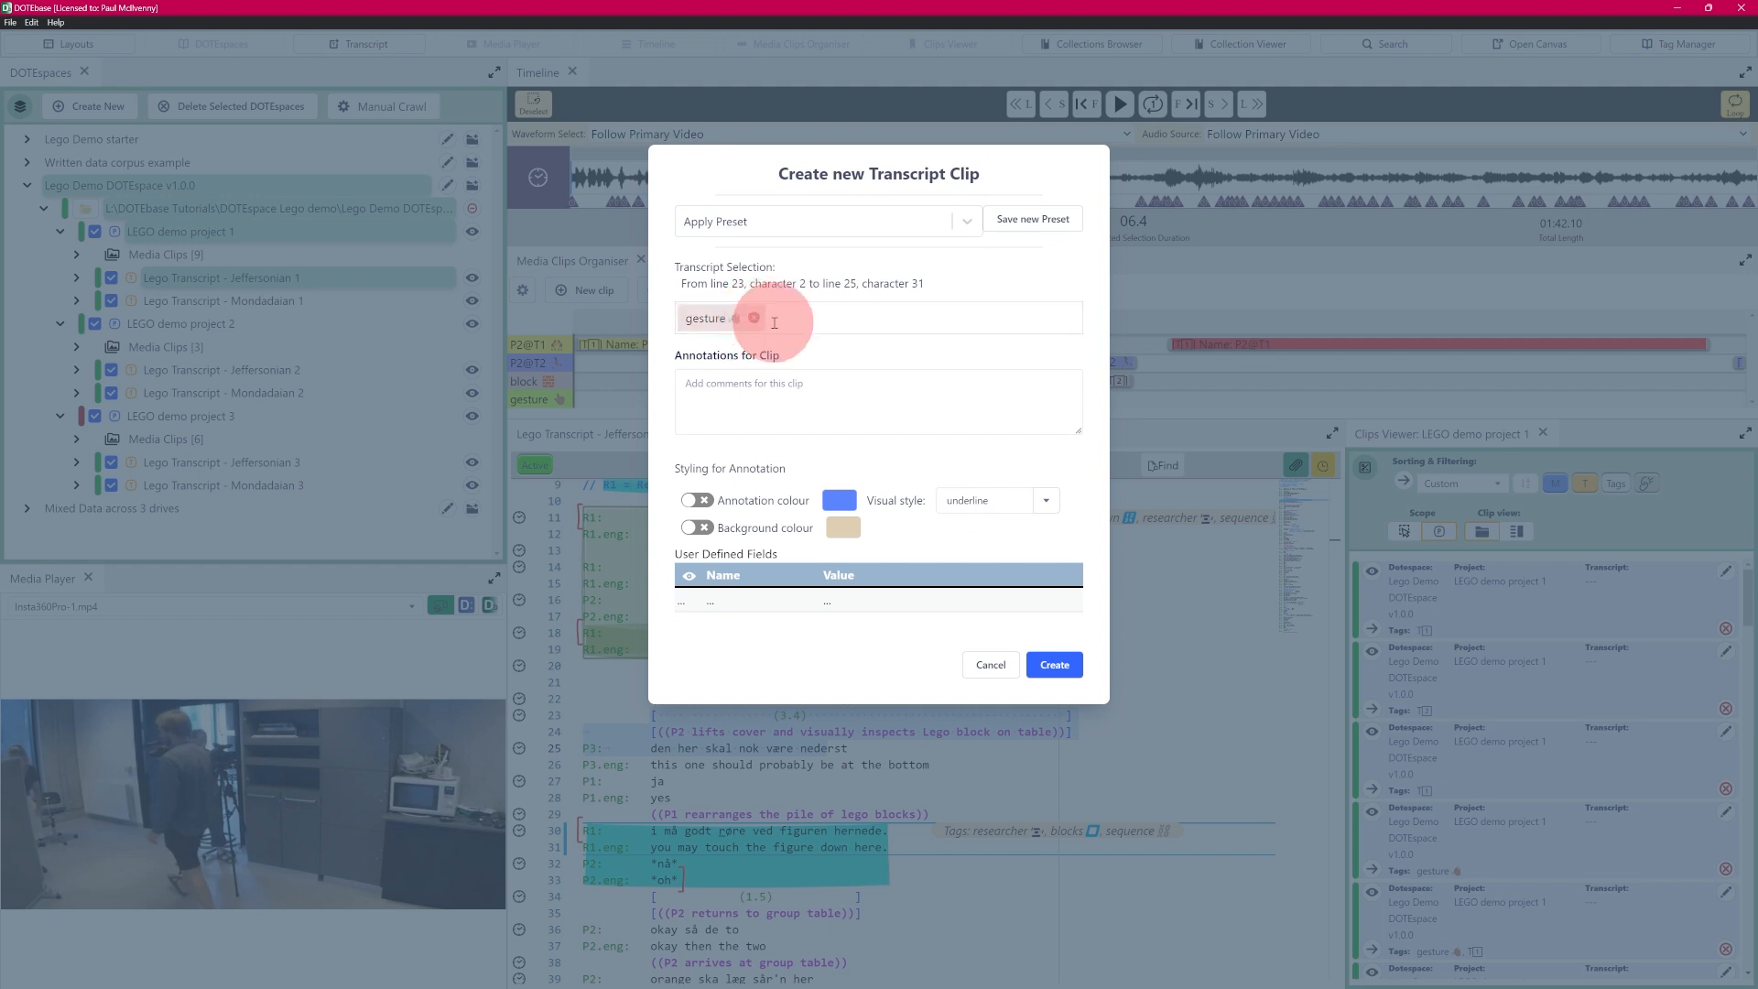
click(753, 320)
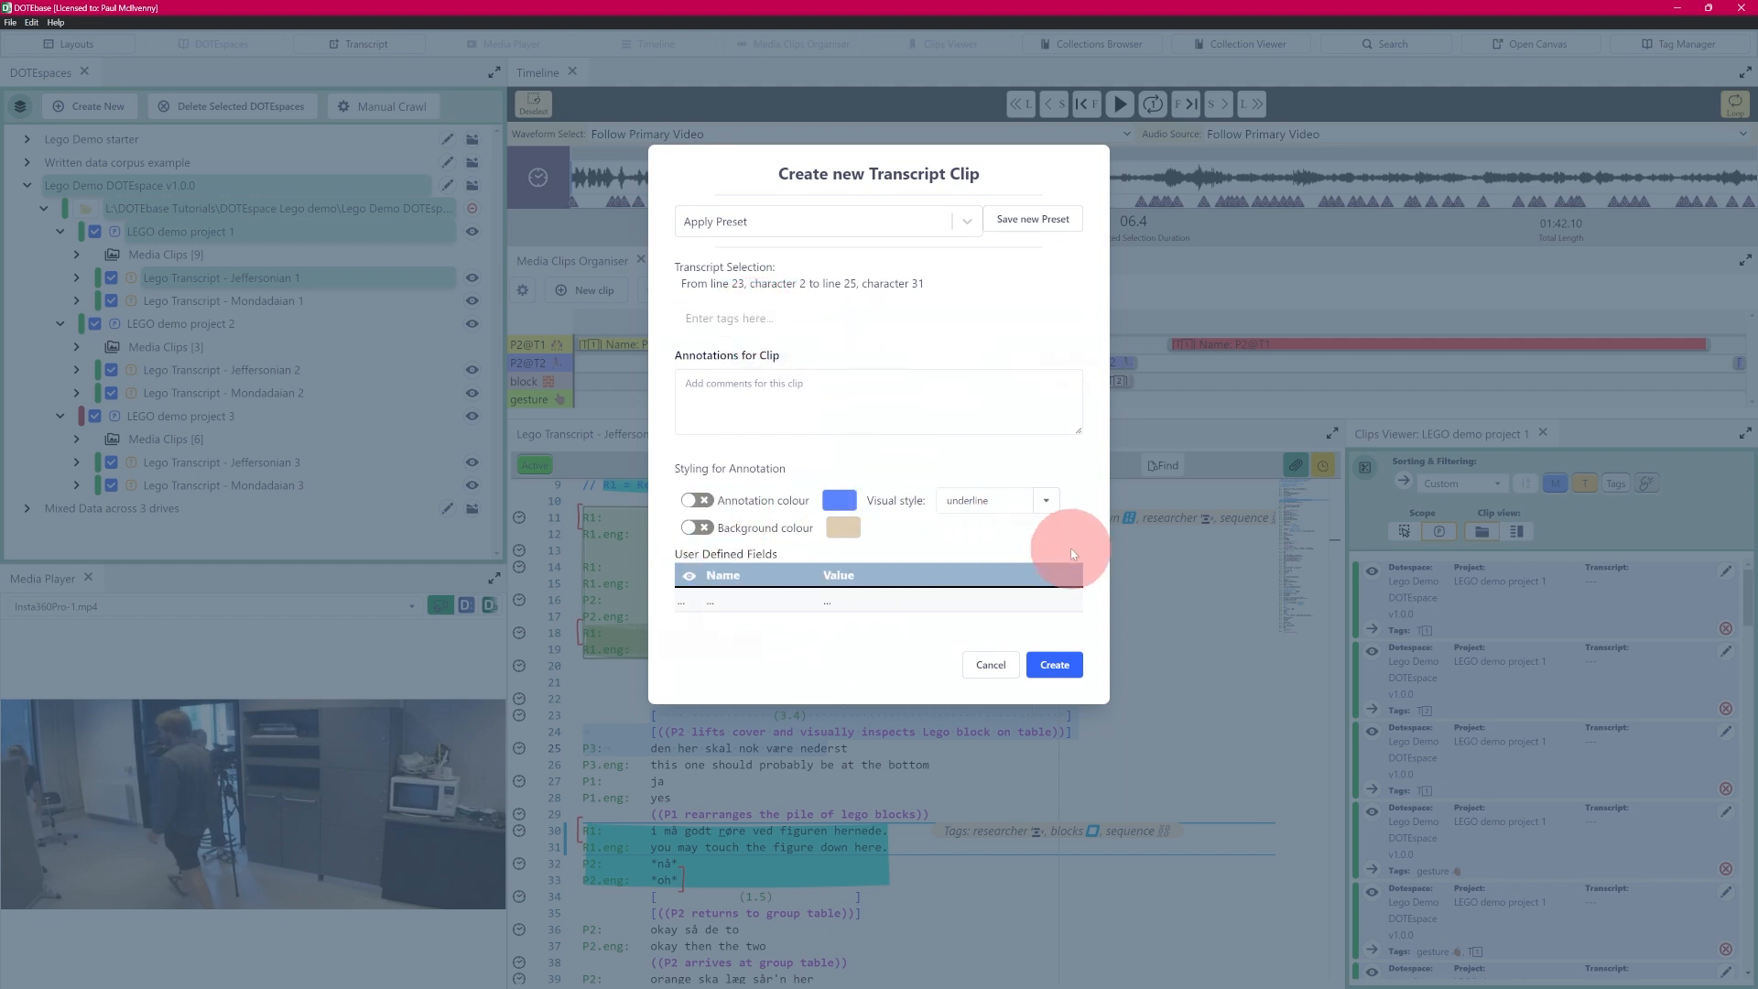
click(968, 219)
click(722, 479)
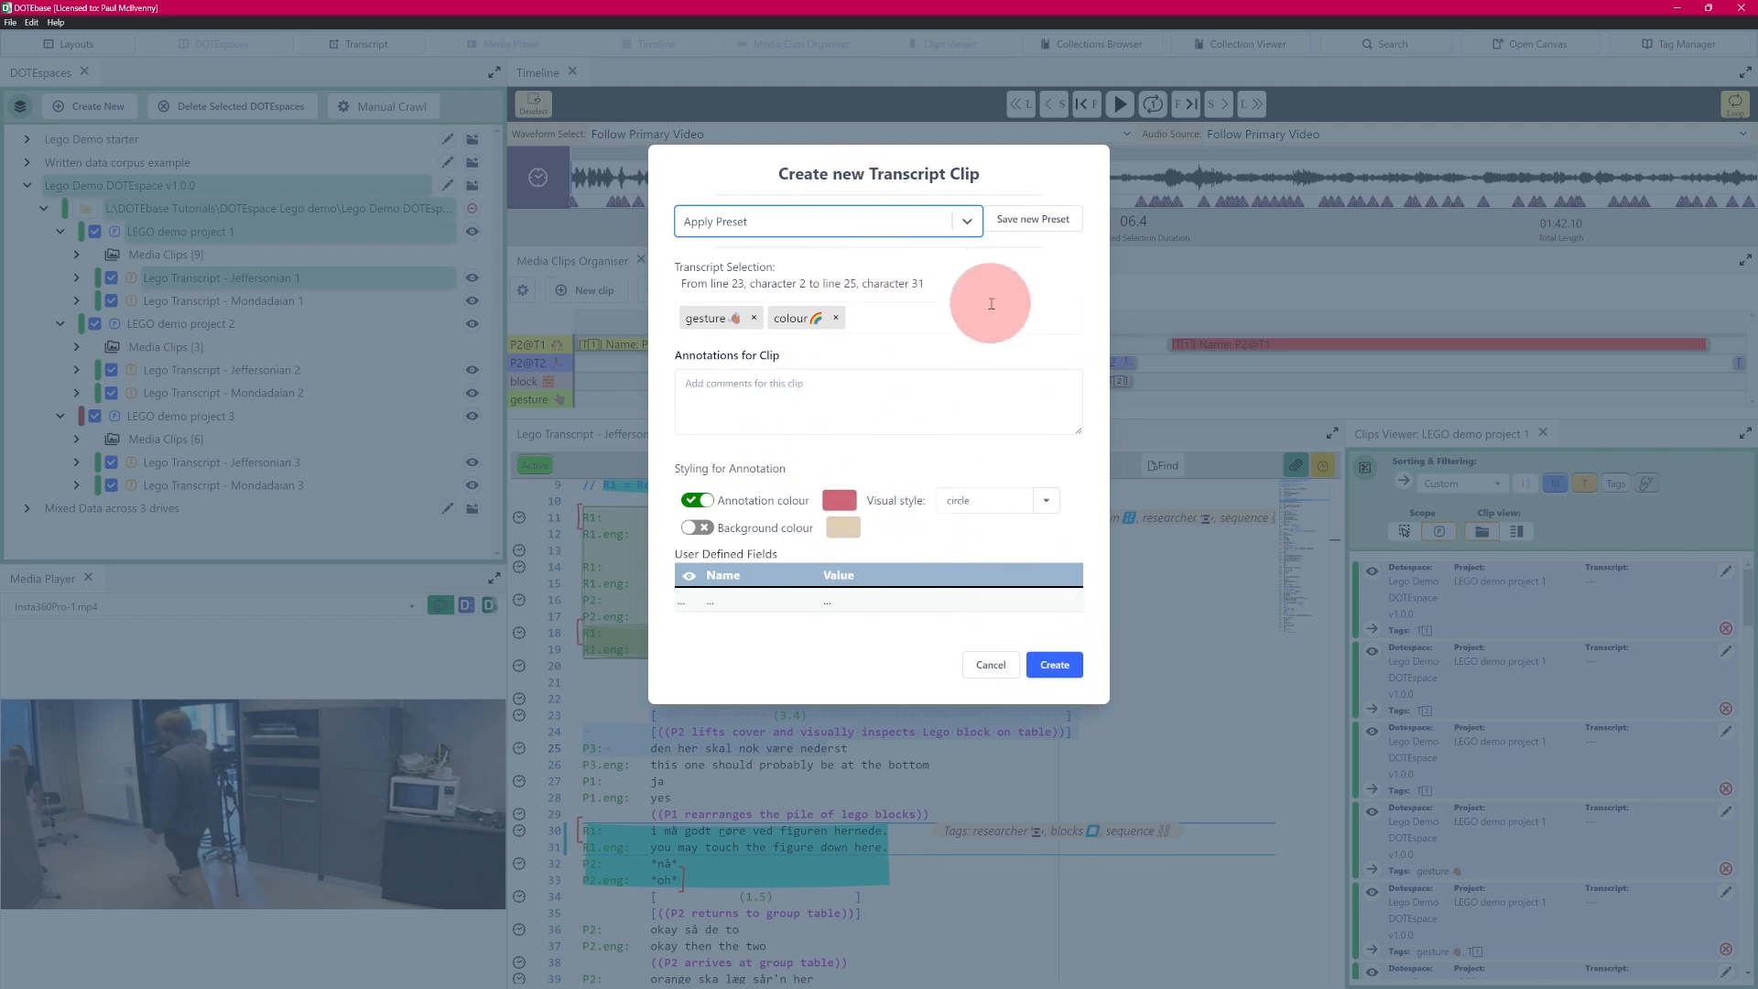
- Apply the "Two flat hands" preset to the clip, check the preset list, and try to select the annotation text
click(968, 222)
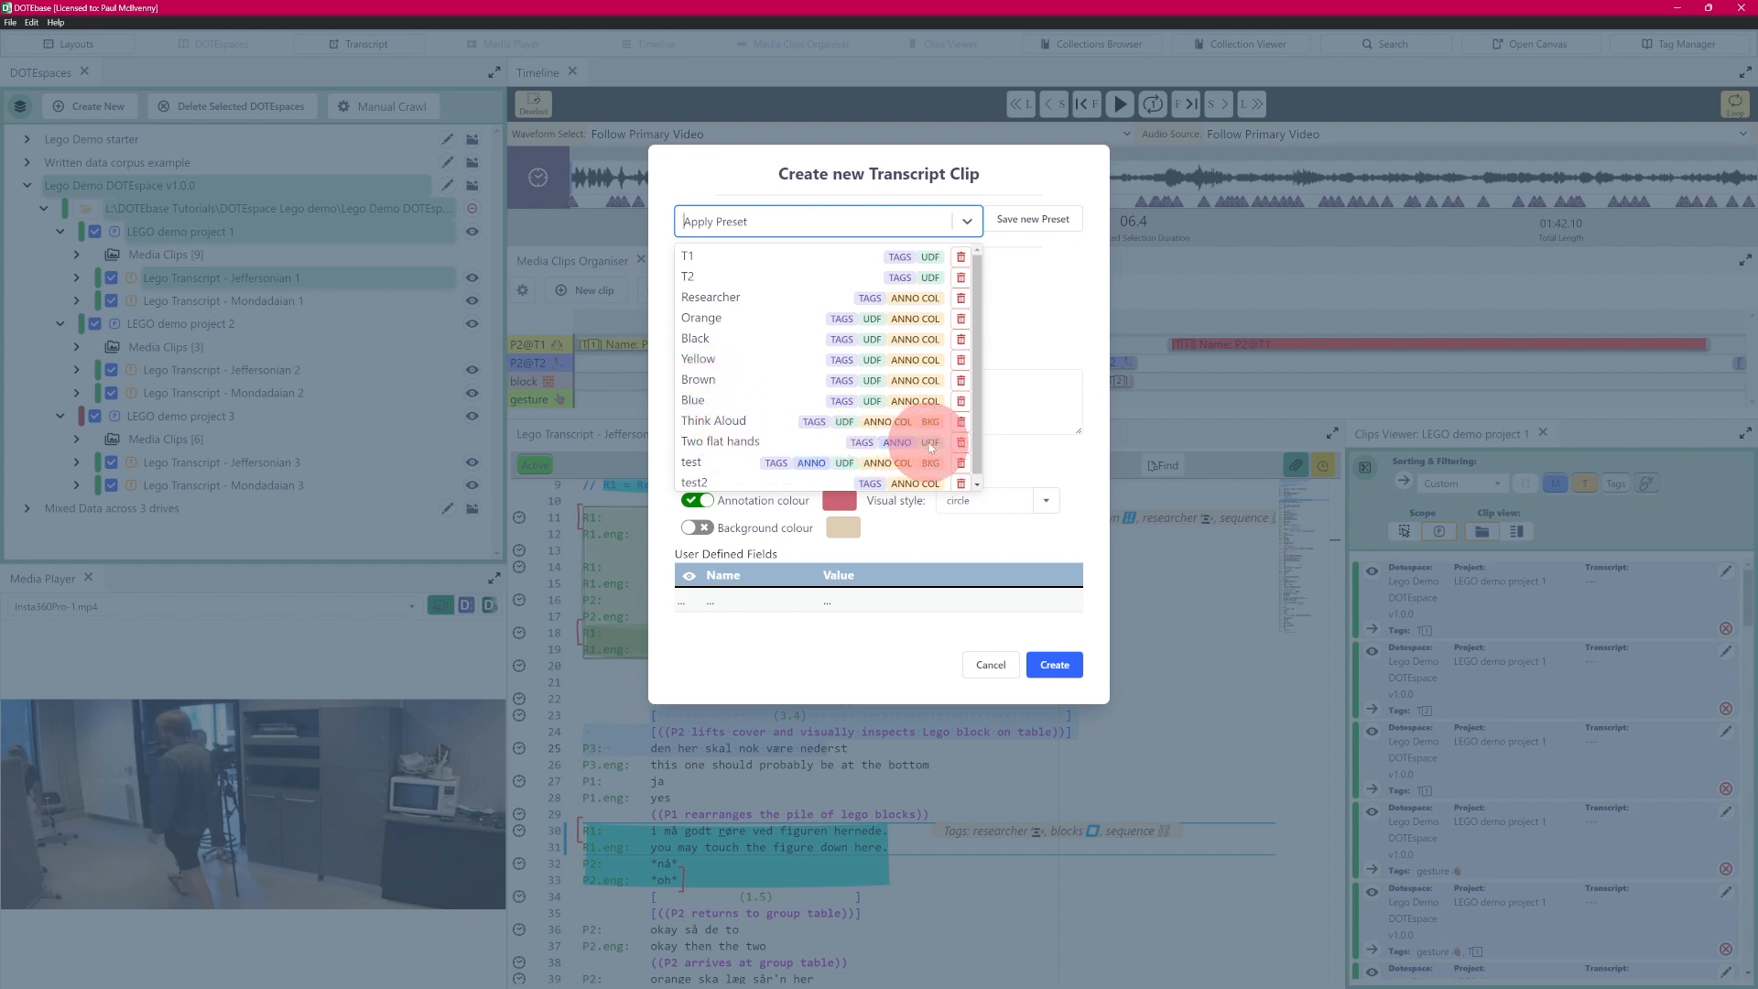
click(737, 442)
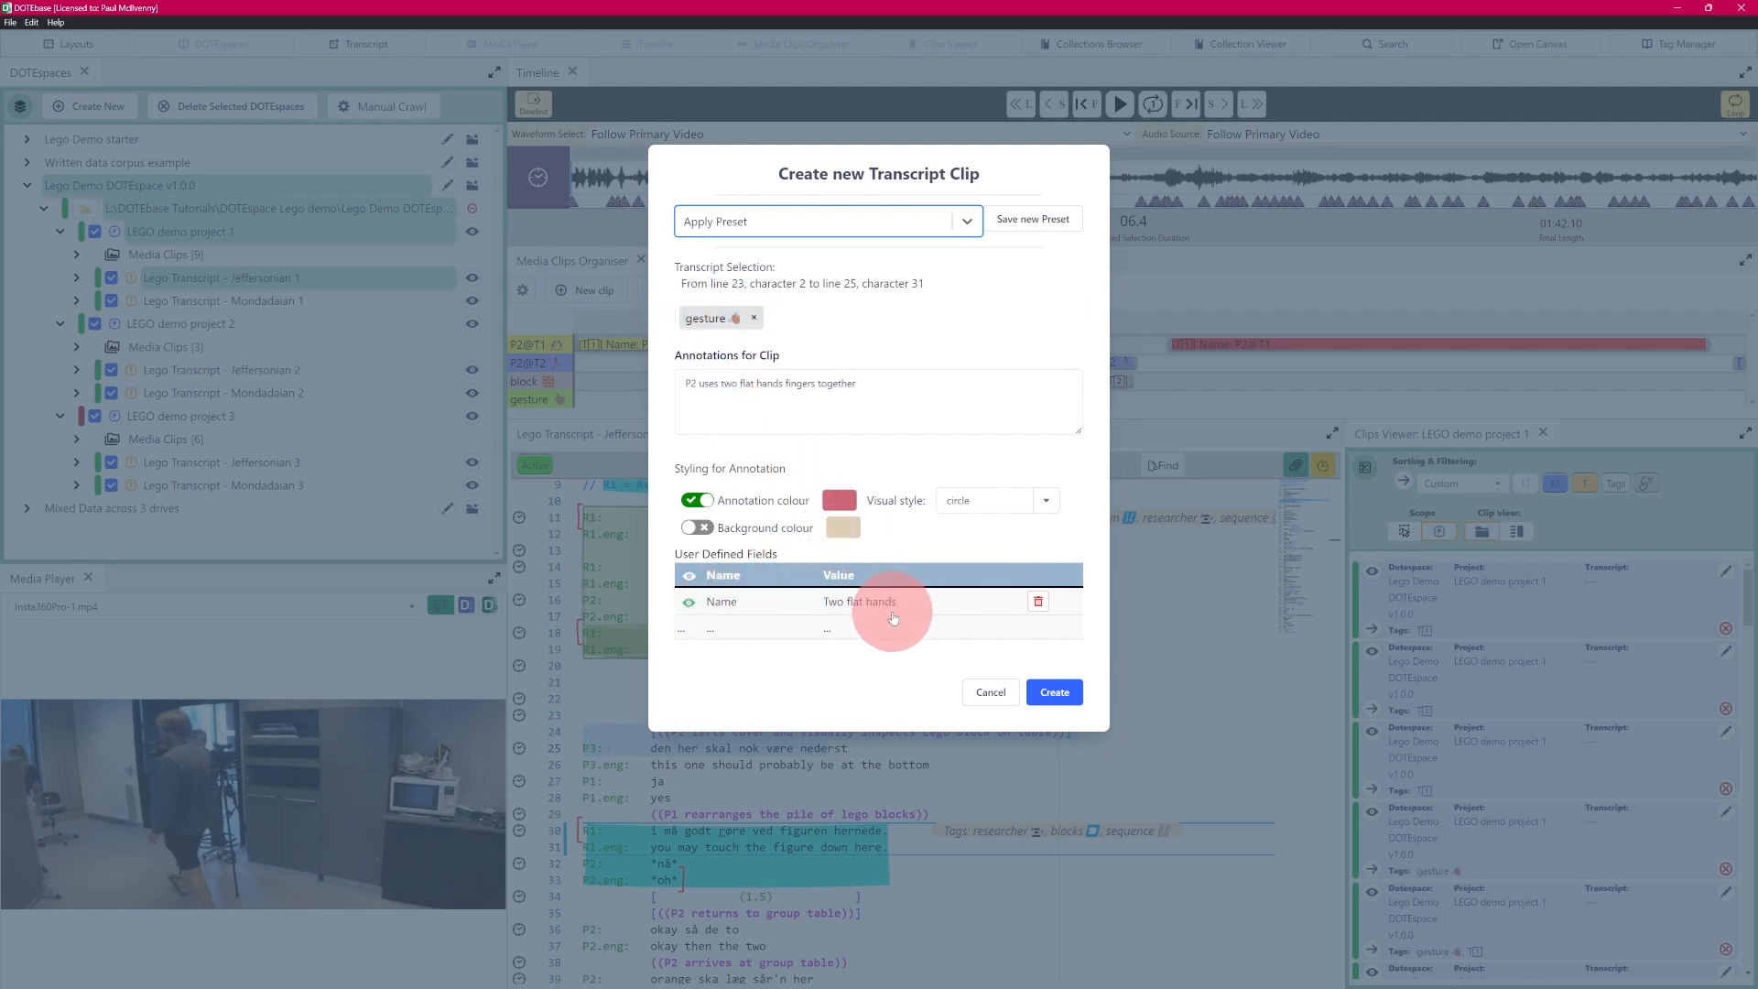
click(968, 220)
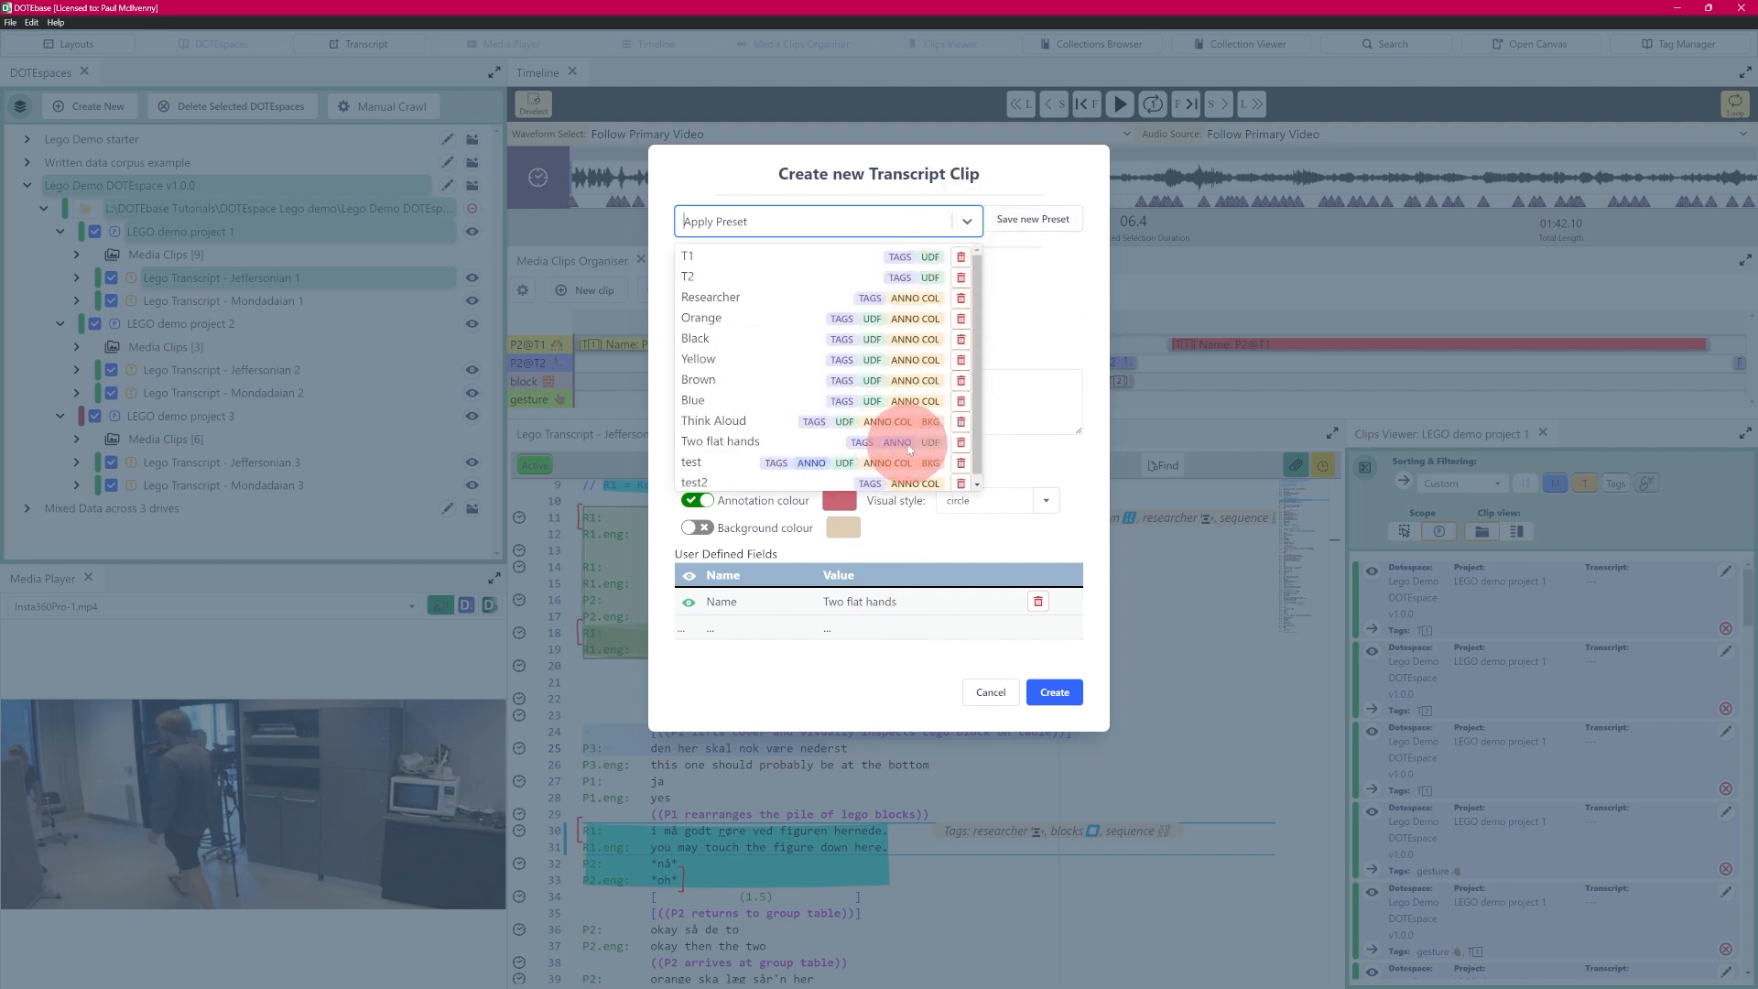
click(1044, 321)
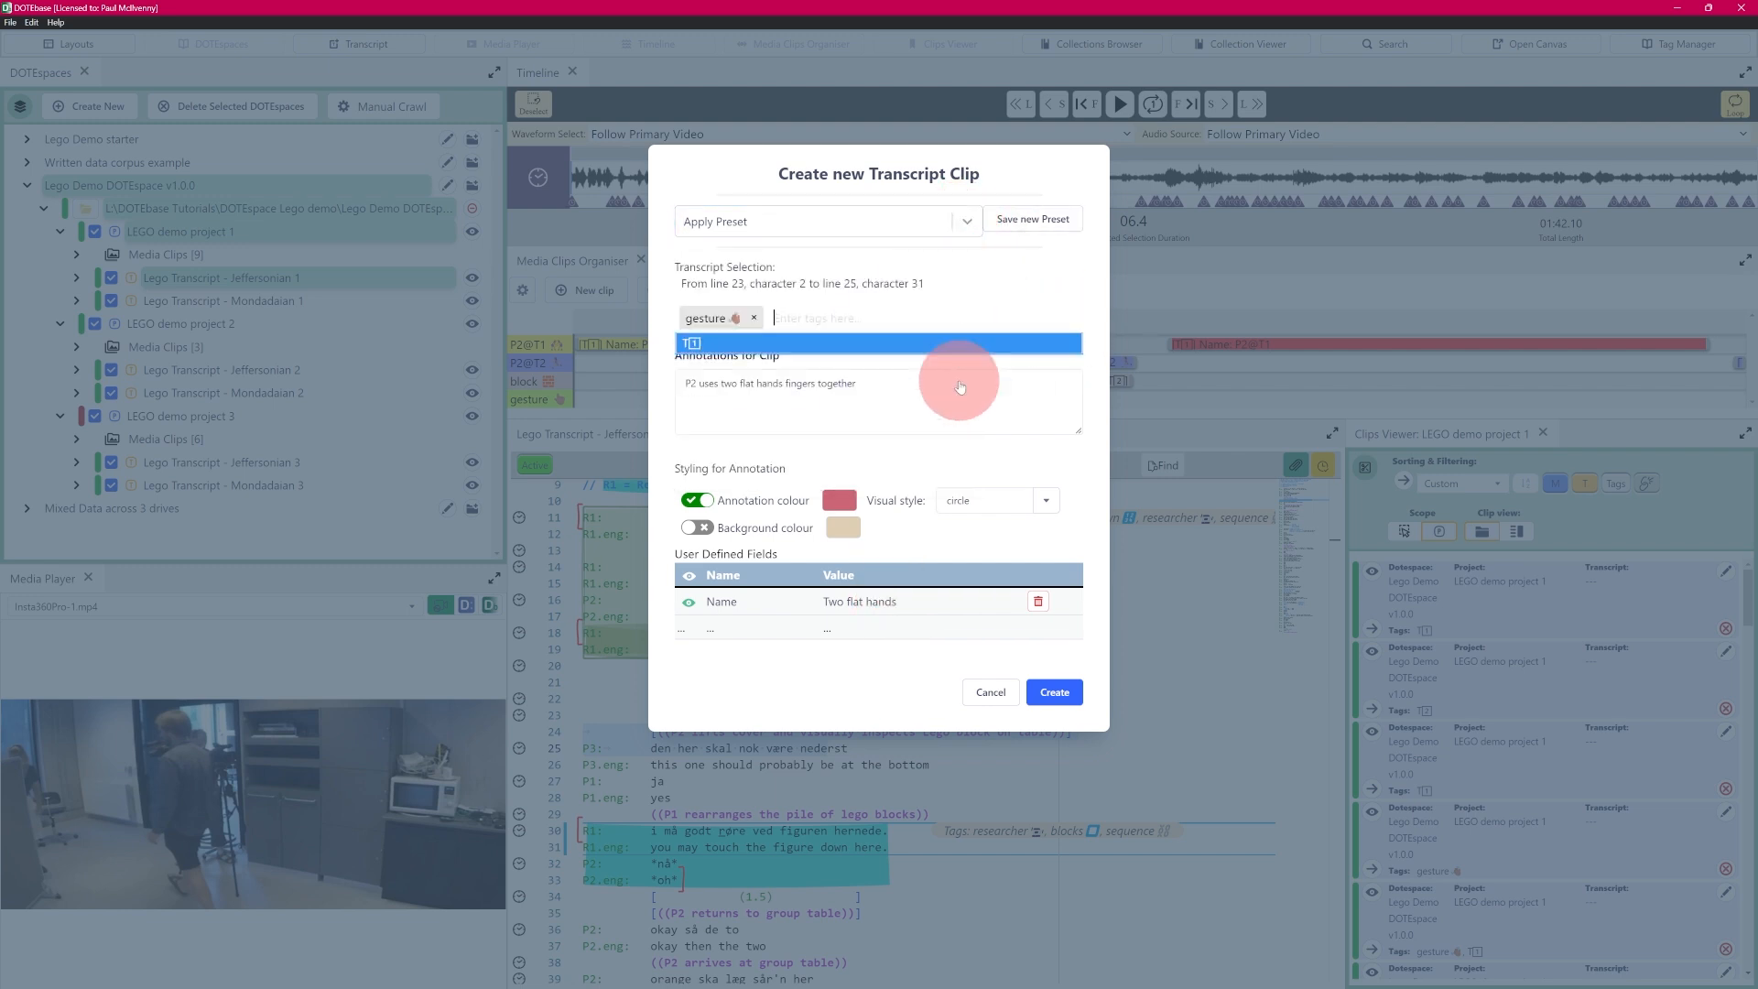
click(970, 293)
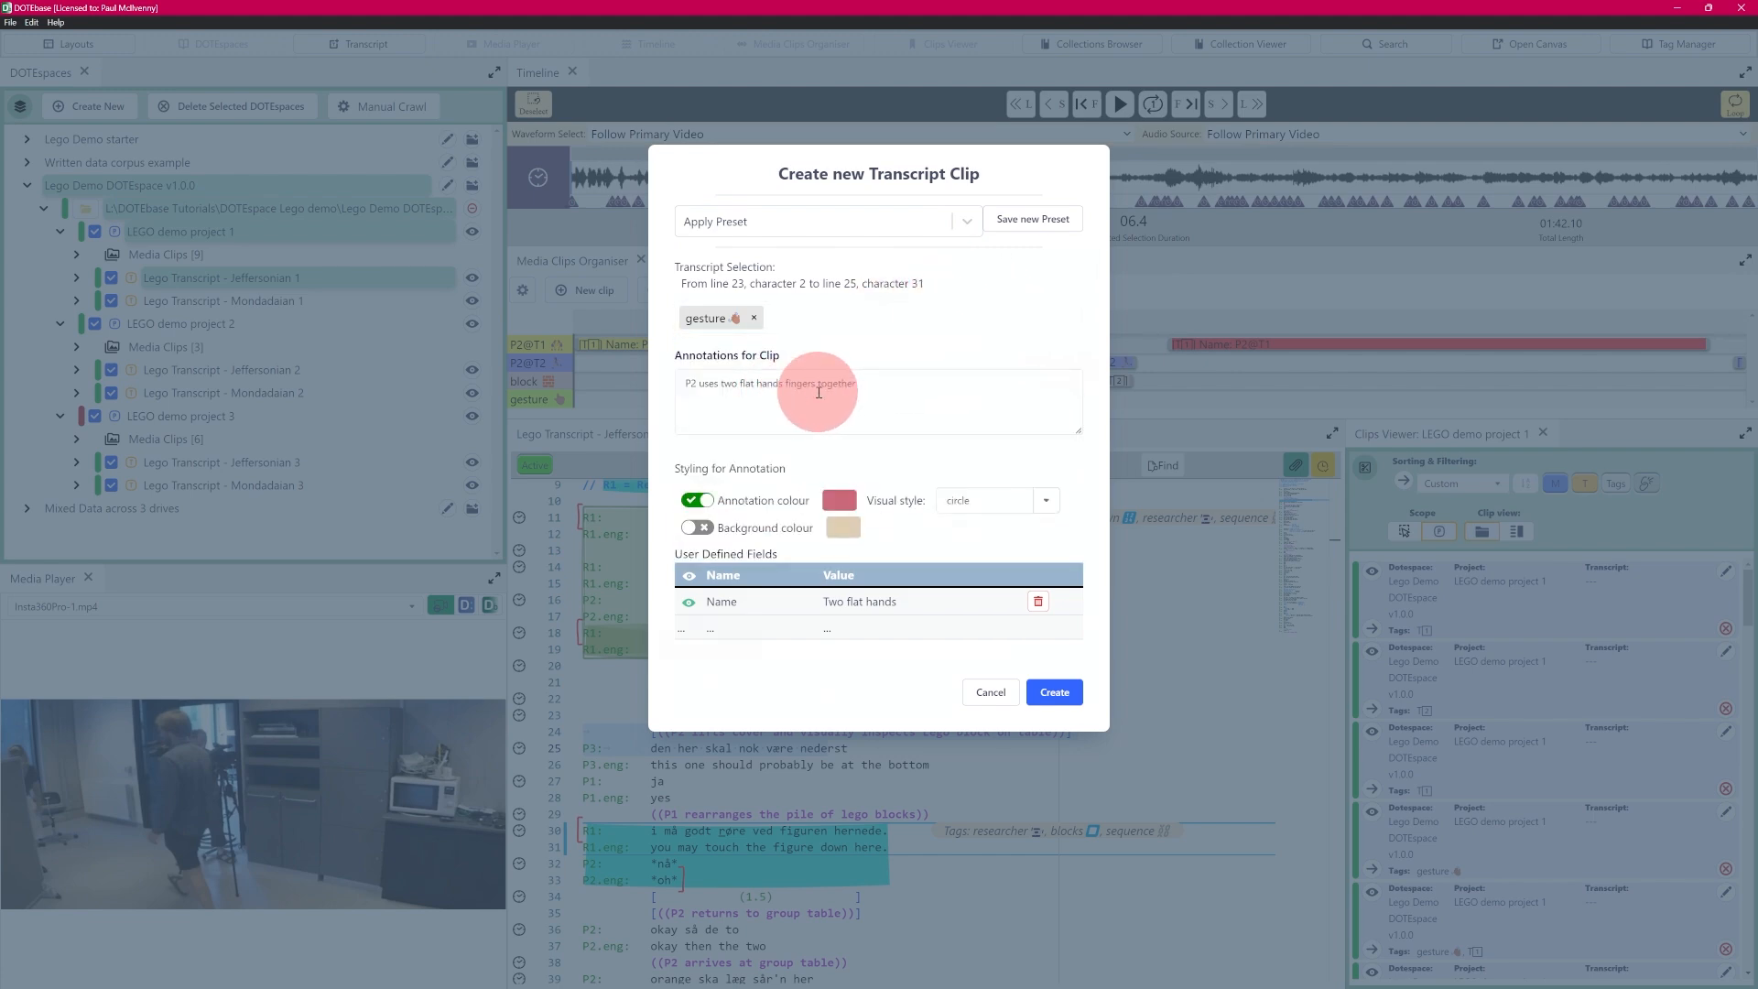
drag(876, 381, 617, 369)
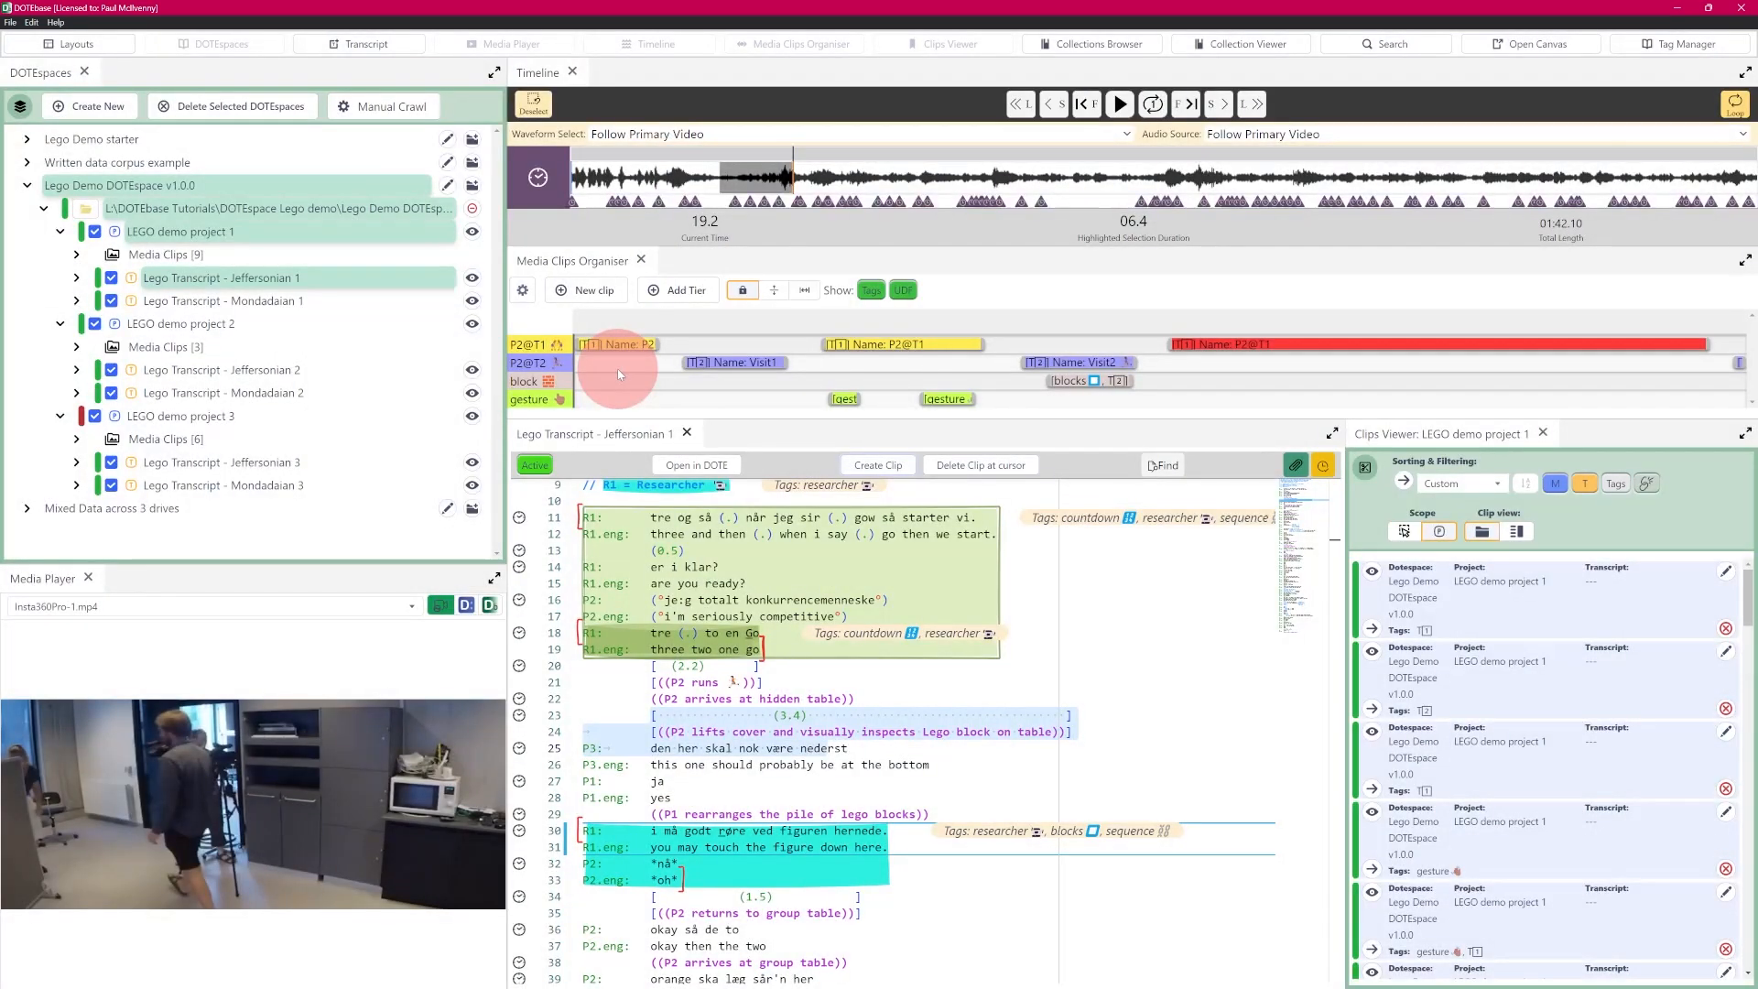
- Start a new transcript clip from the same lines and apply the "Think Aloud" preset followed by the "Orange" preset
click(877, 464)
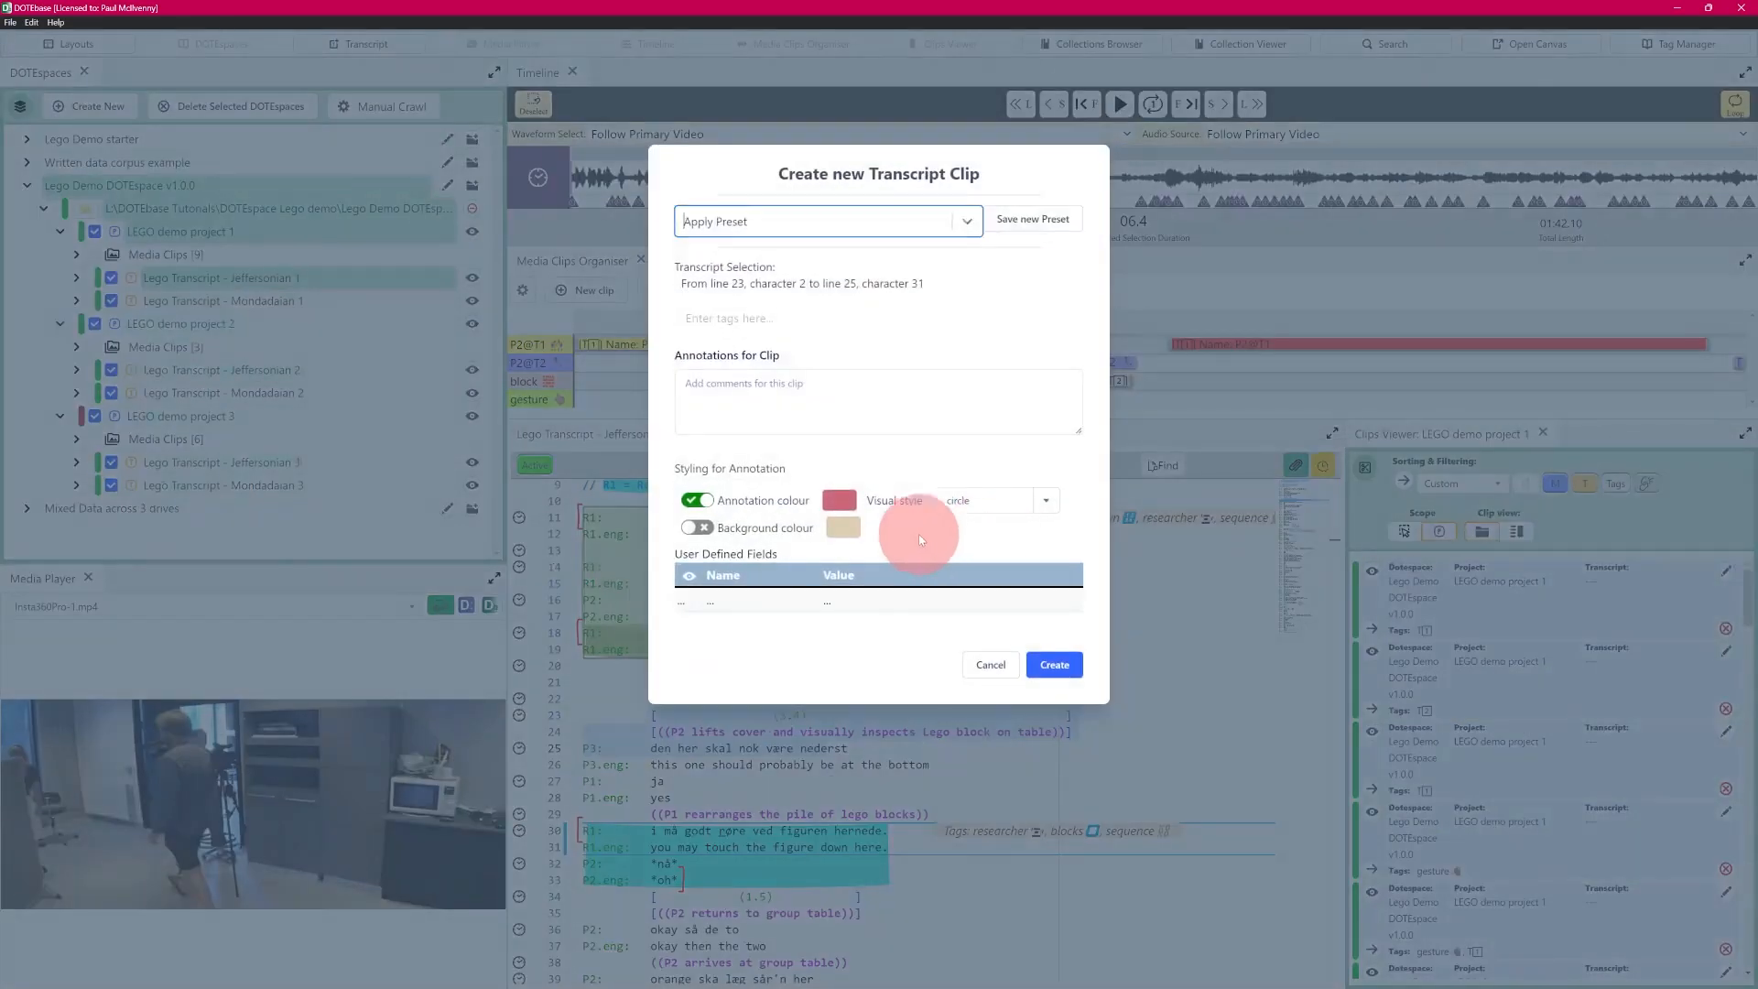
click(966, 221)
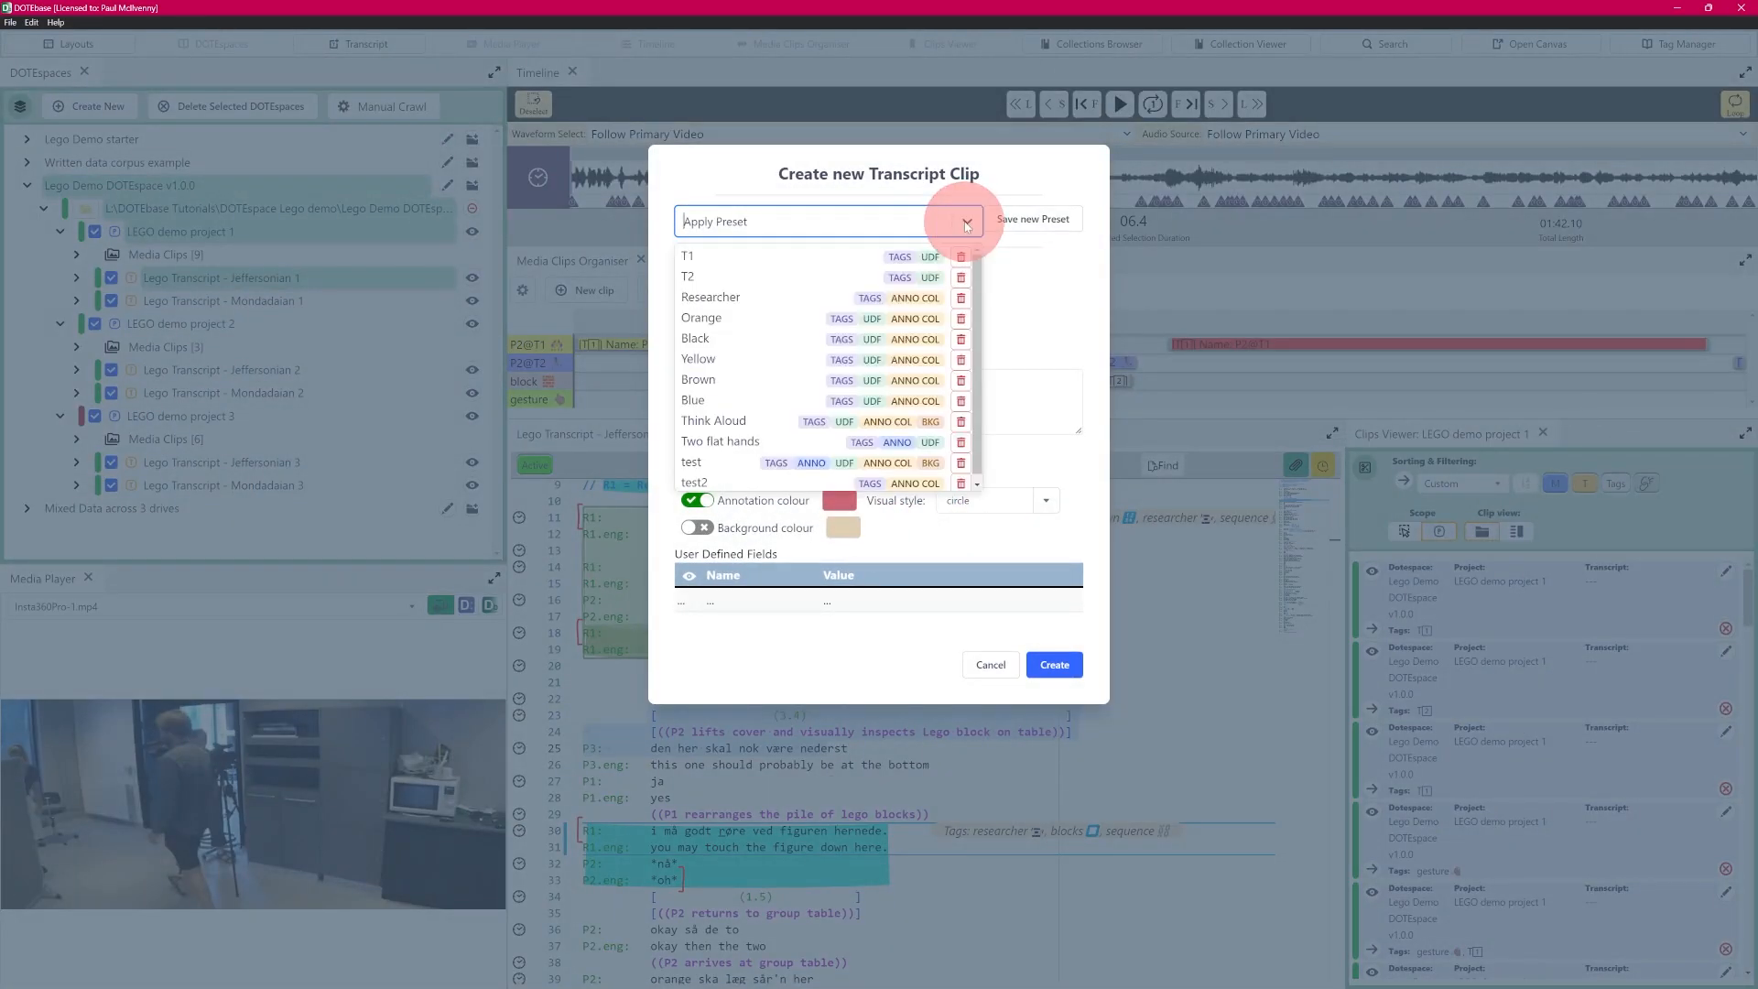
click(740, 423)
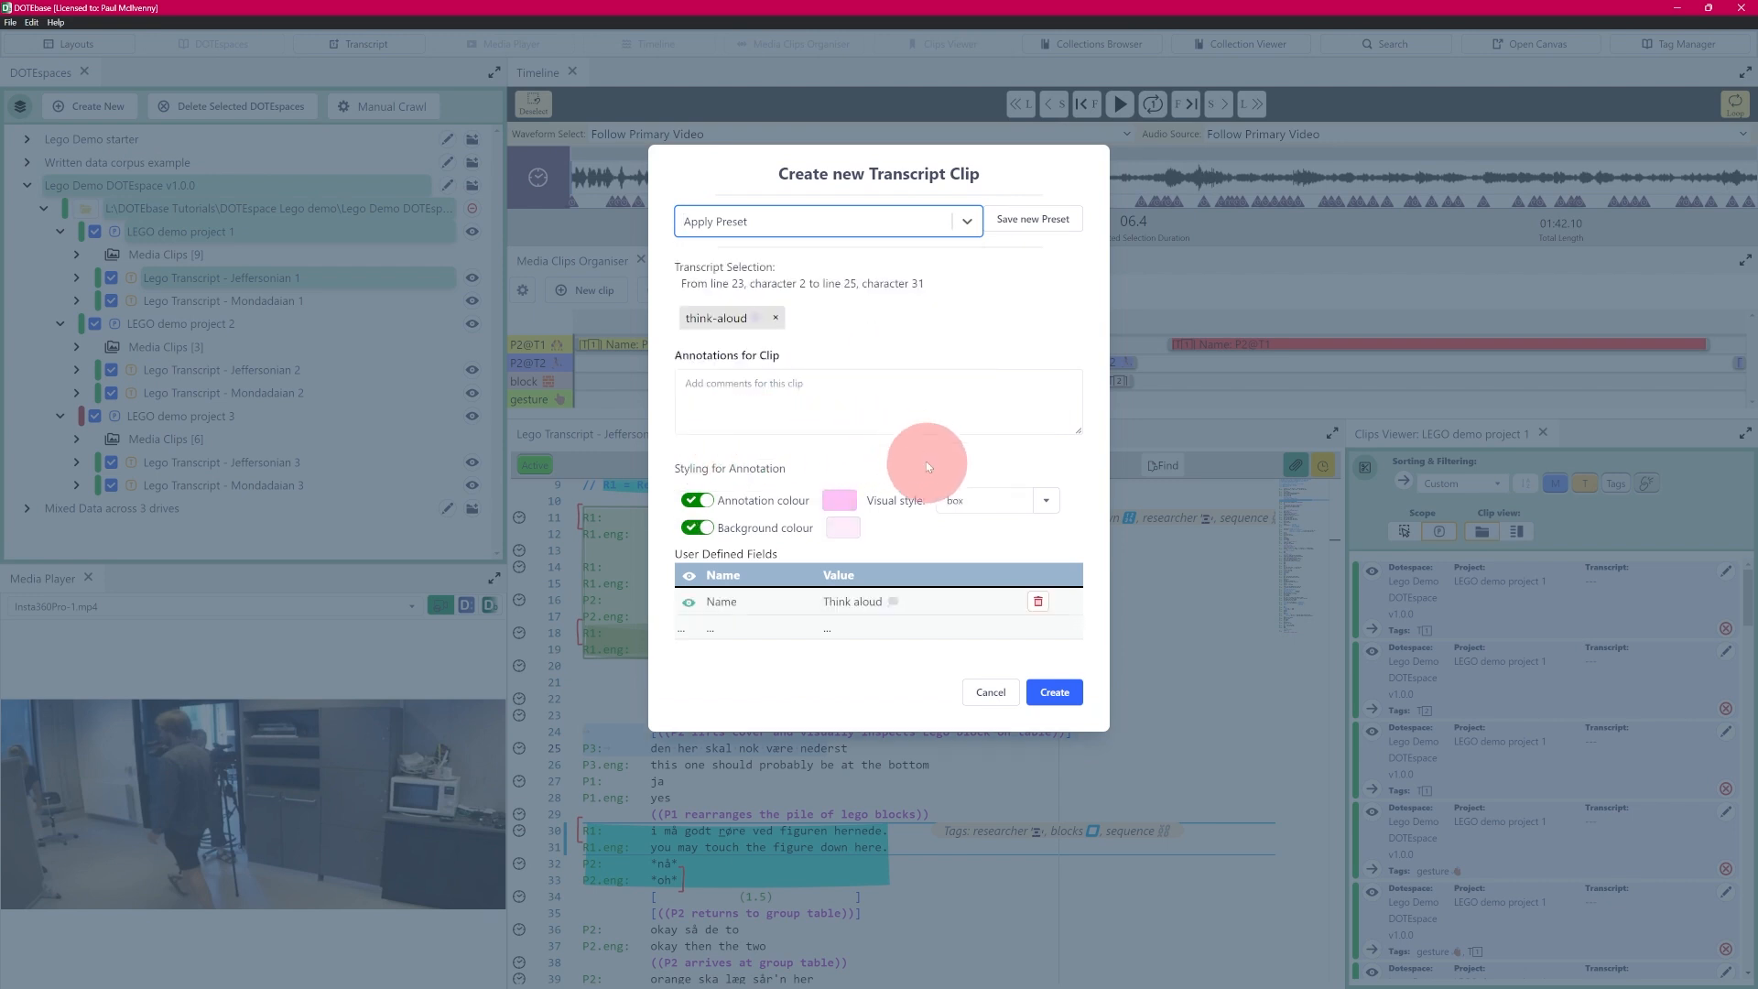
click(968, 221)
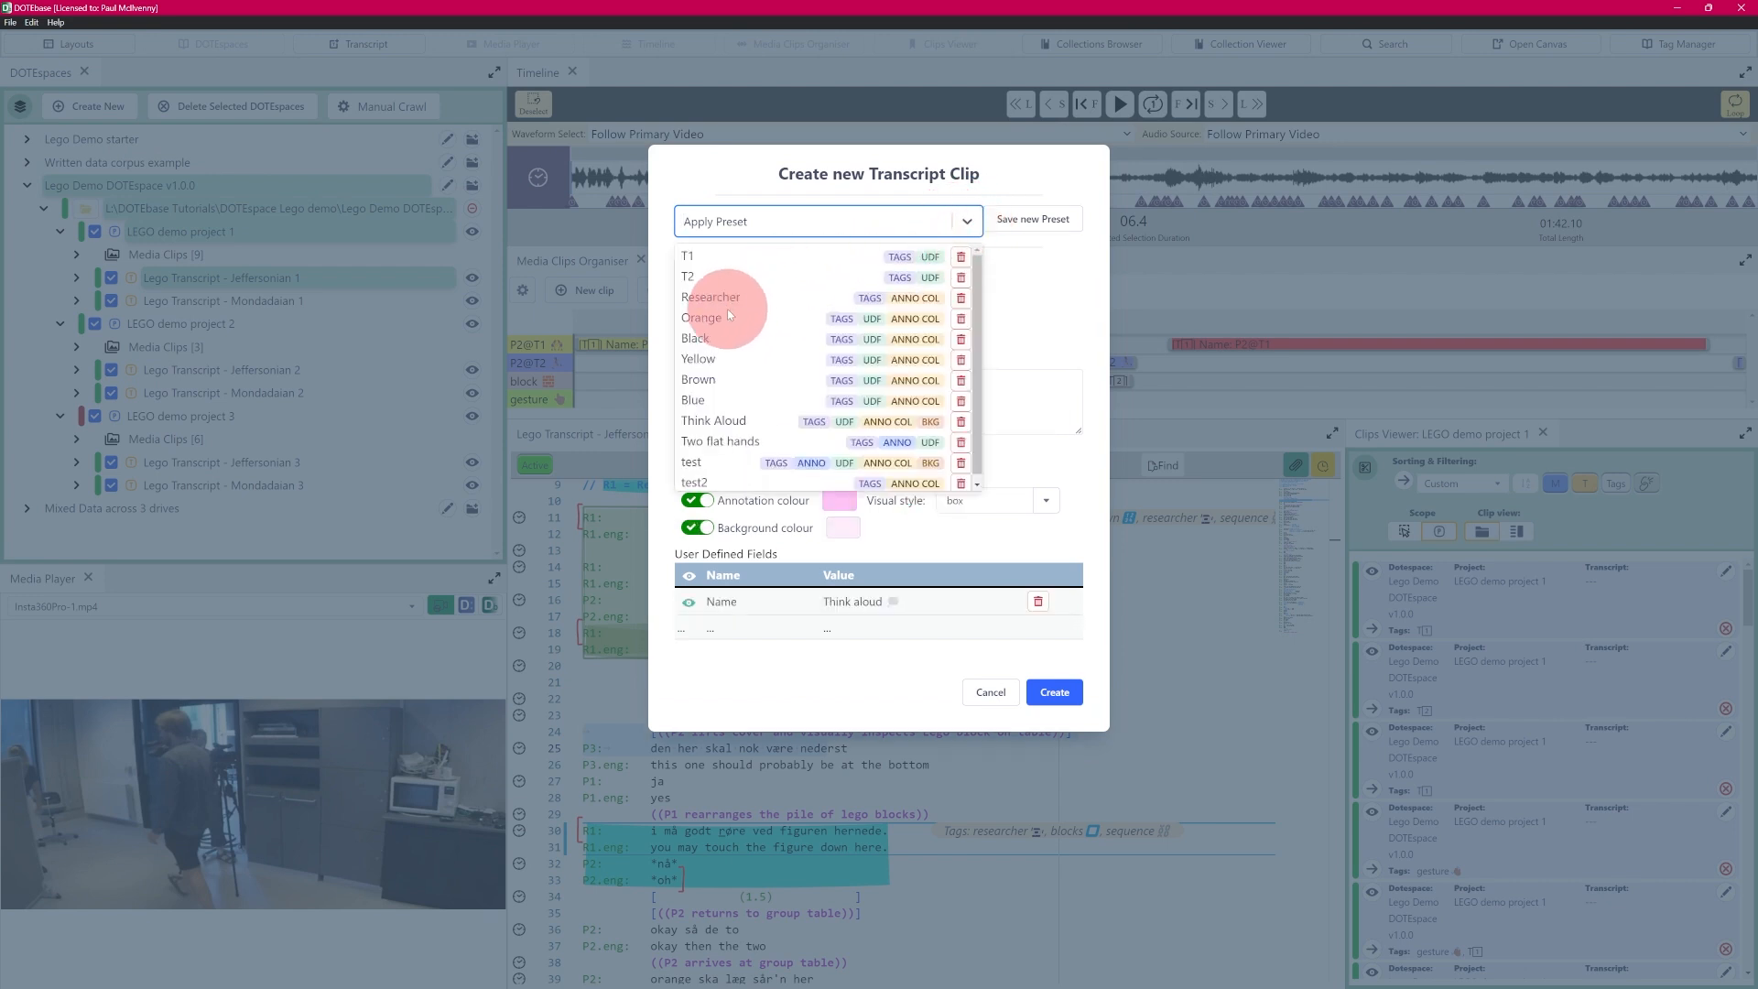
click(729, 321)
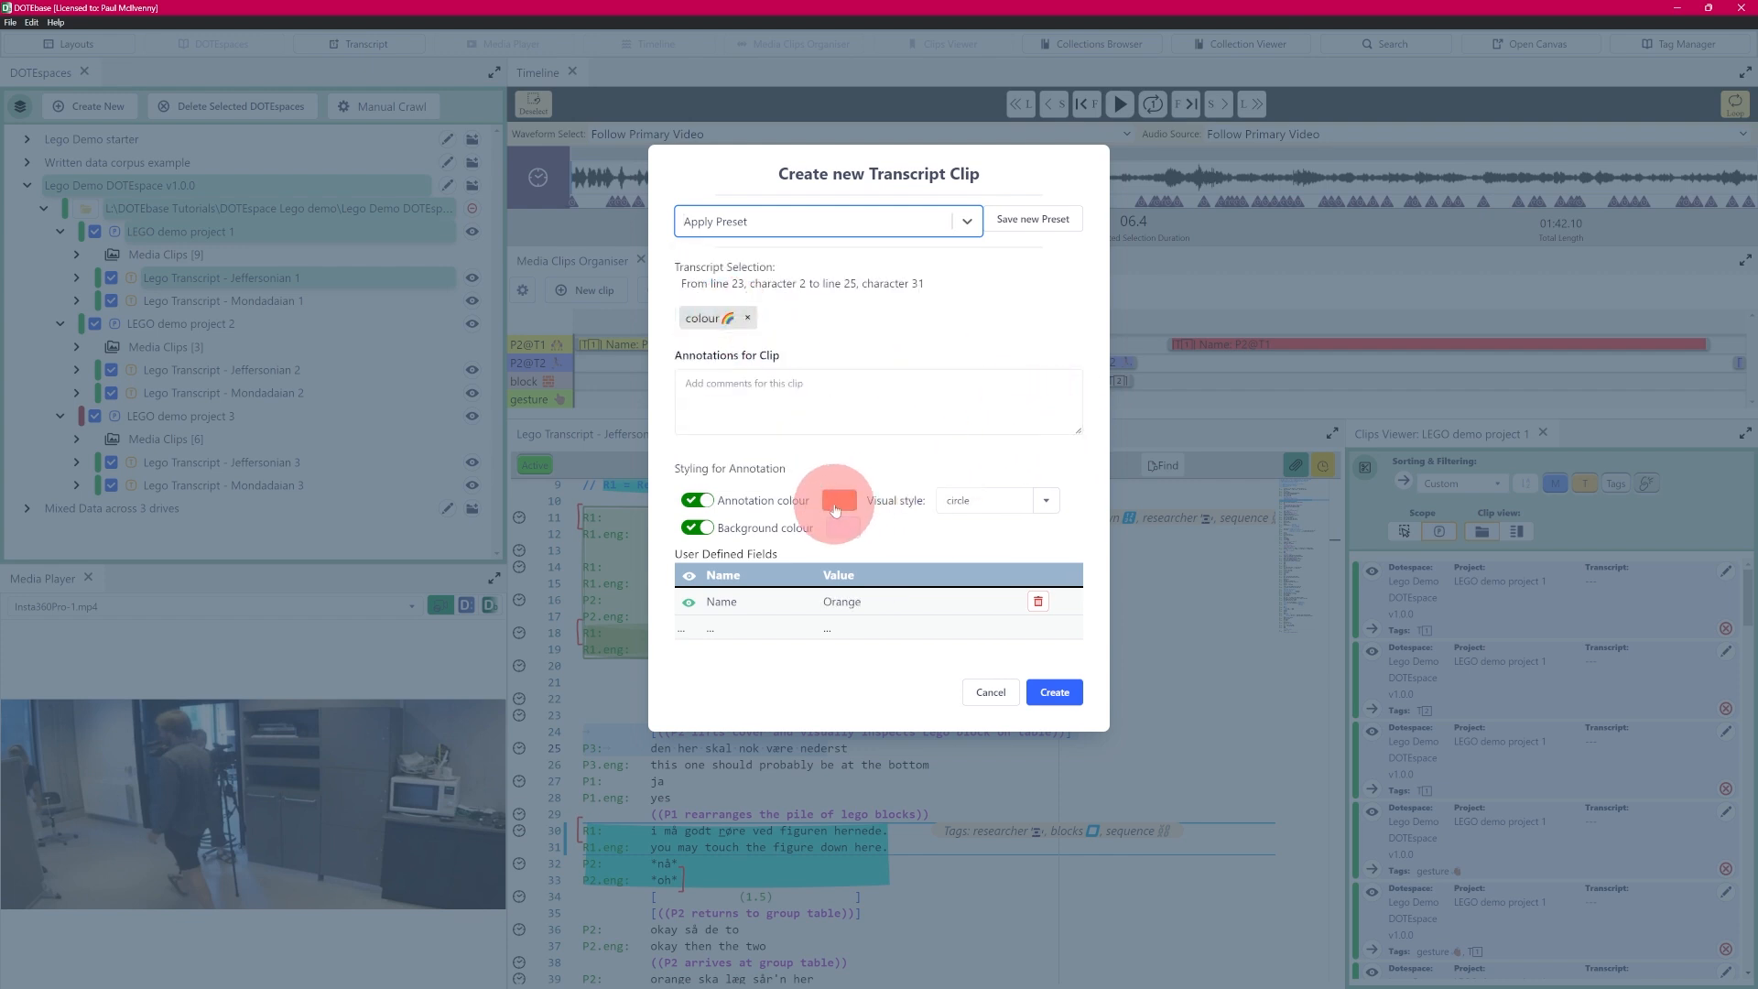
- Apply the "T1" preset, enter the annotation text "fsdfsfsfsdf sdfsdf", and cancel the clip creation
click(933, 220)
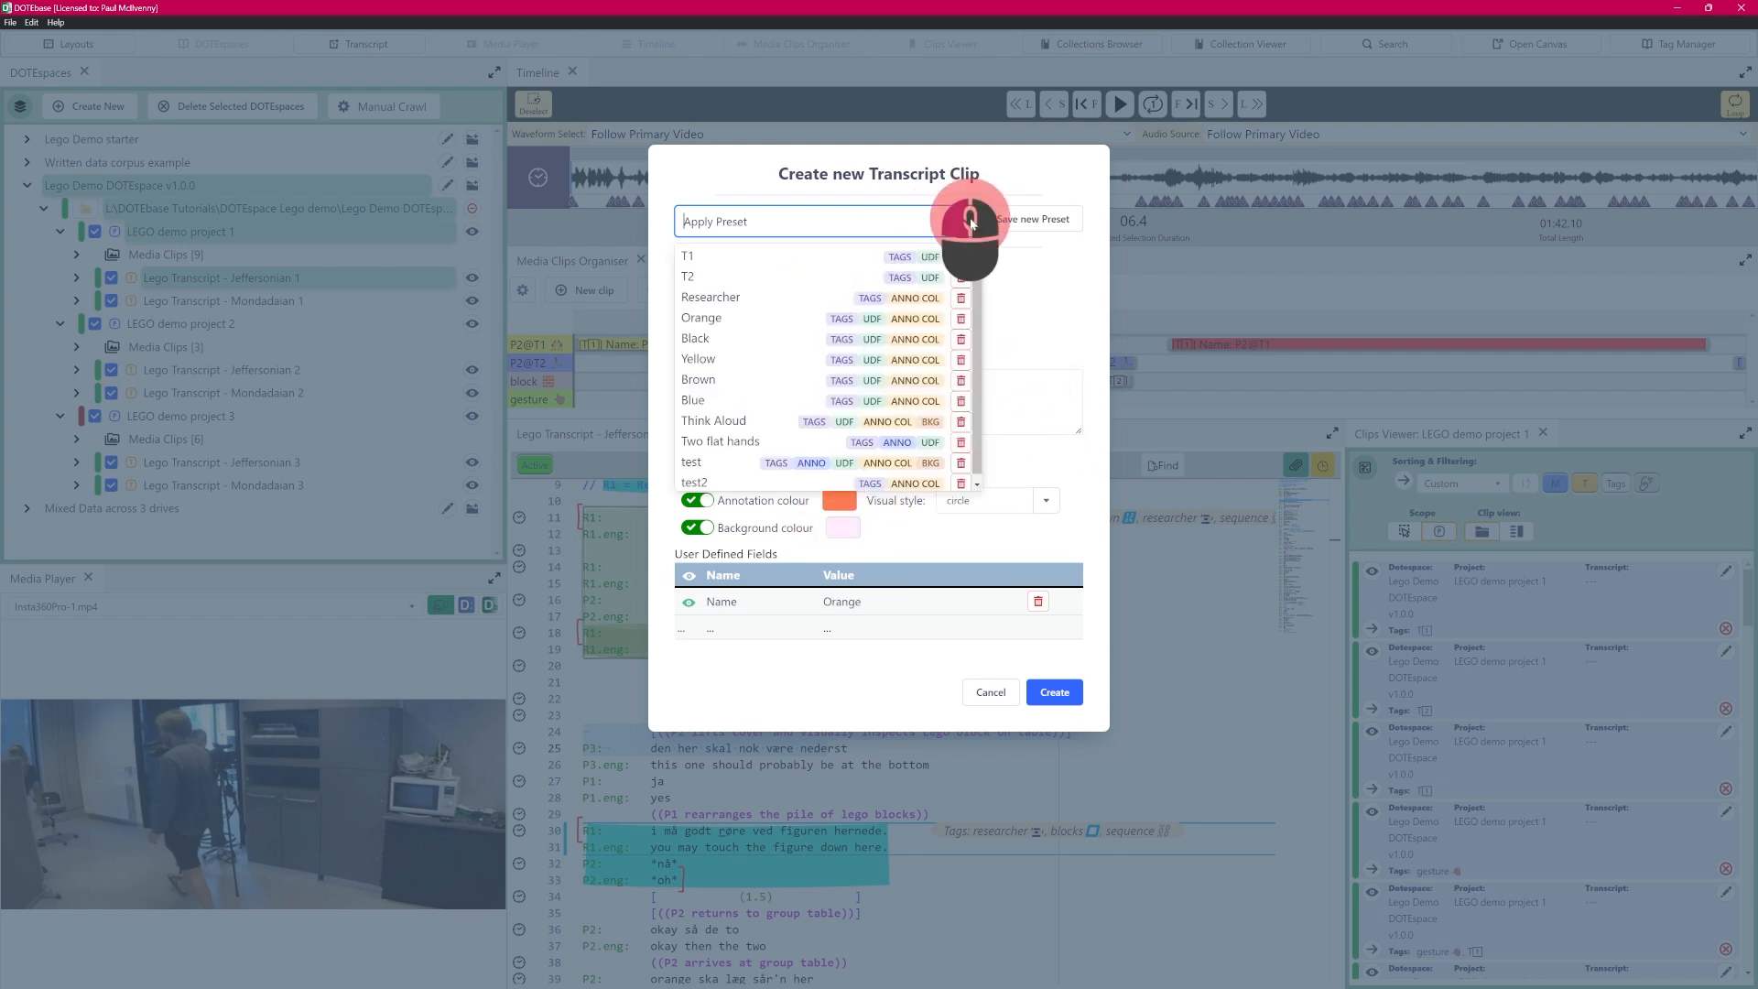
click(746, 258)
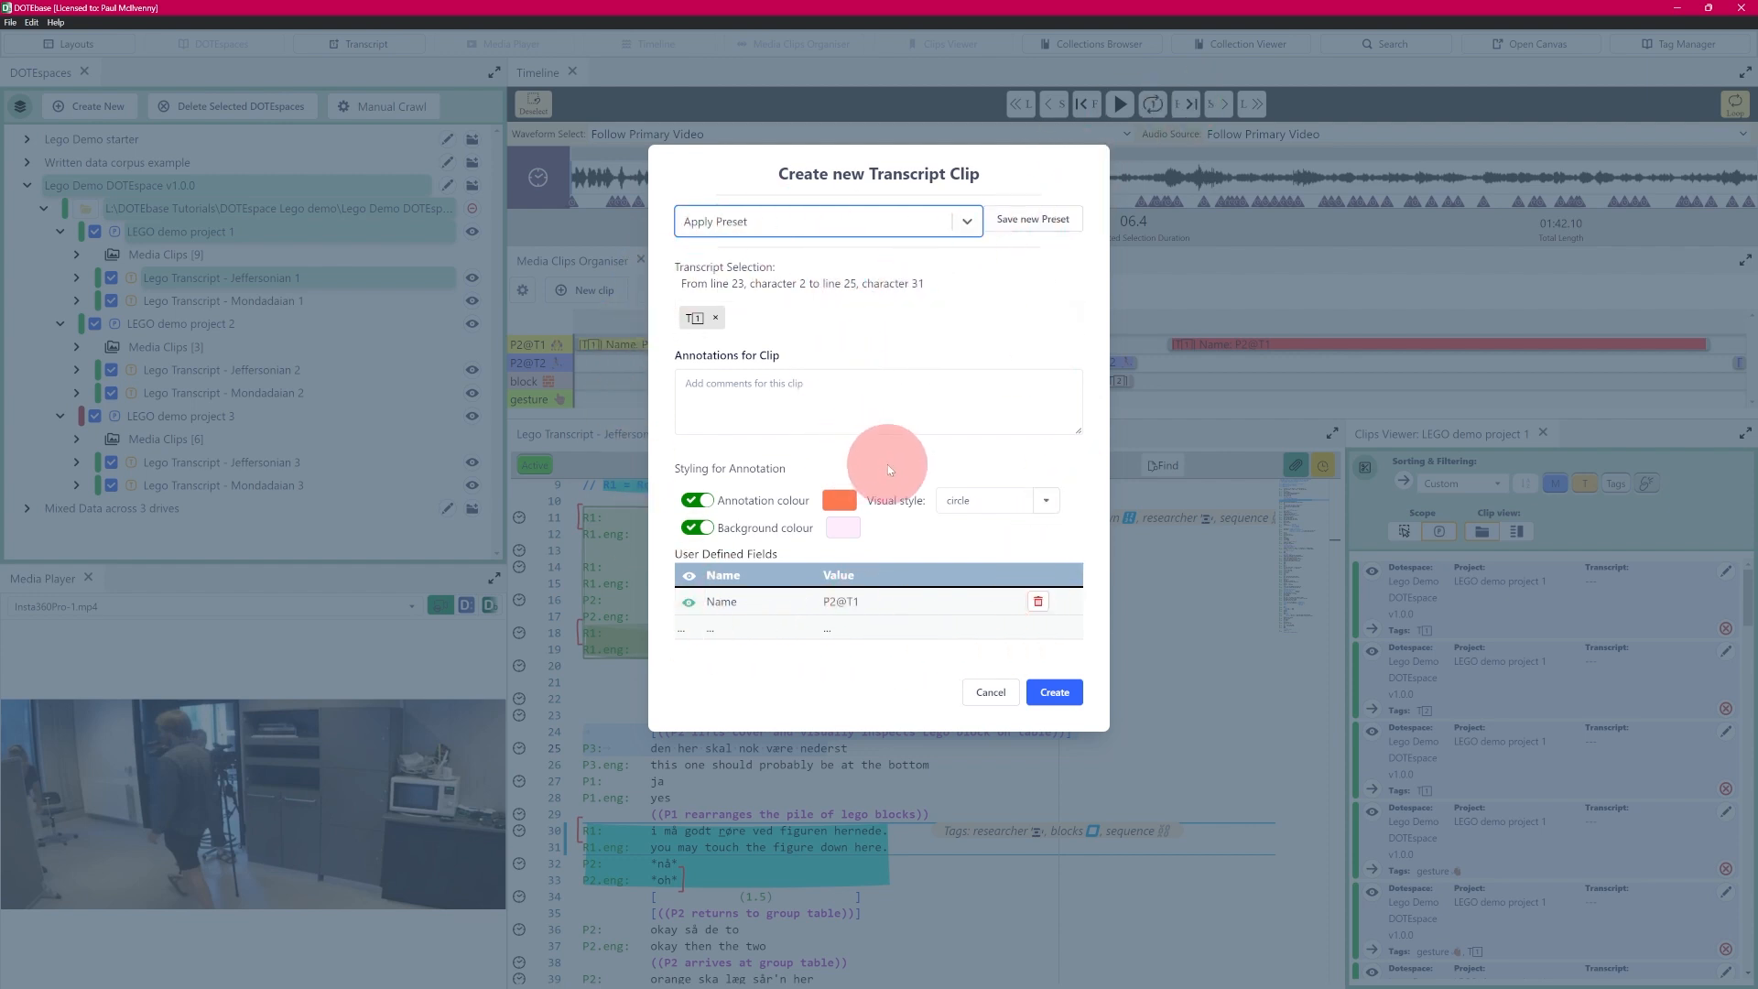
click(728, 394)
text(fsdfsfsfsdf sdfsdf)
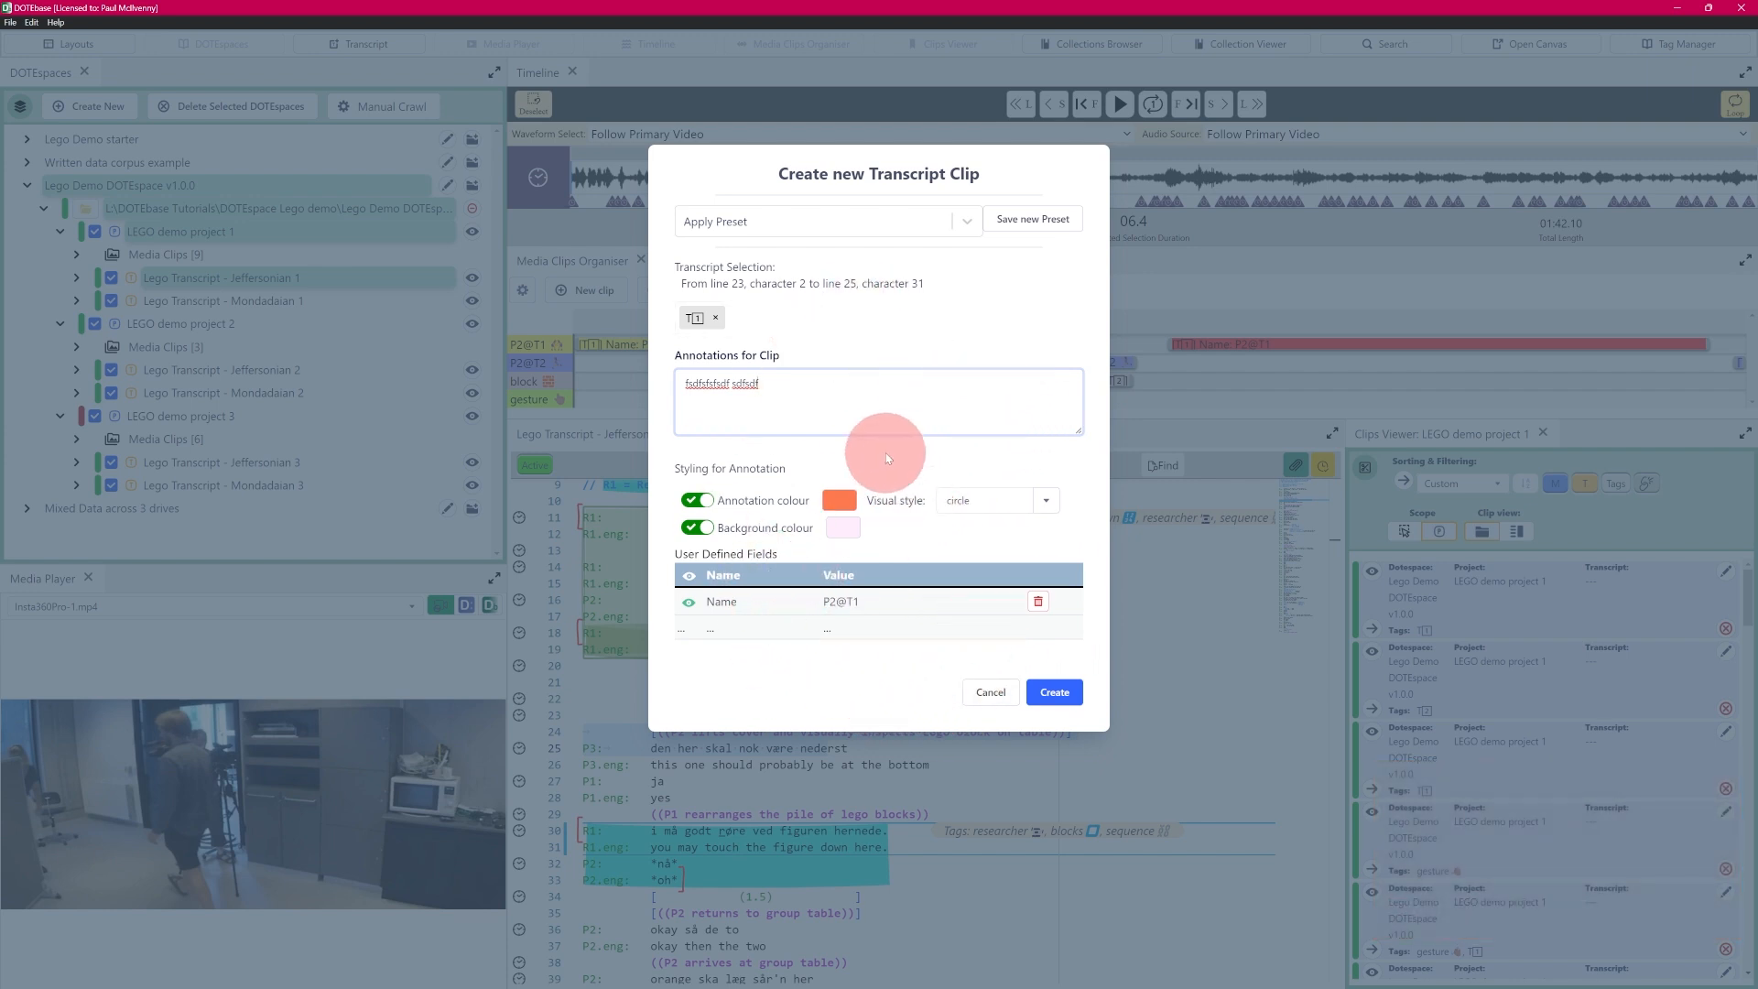
click(984, 695)
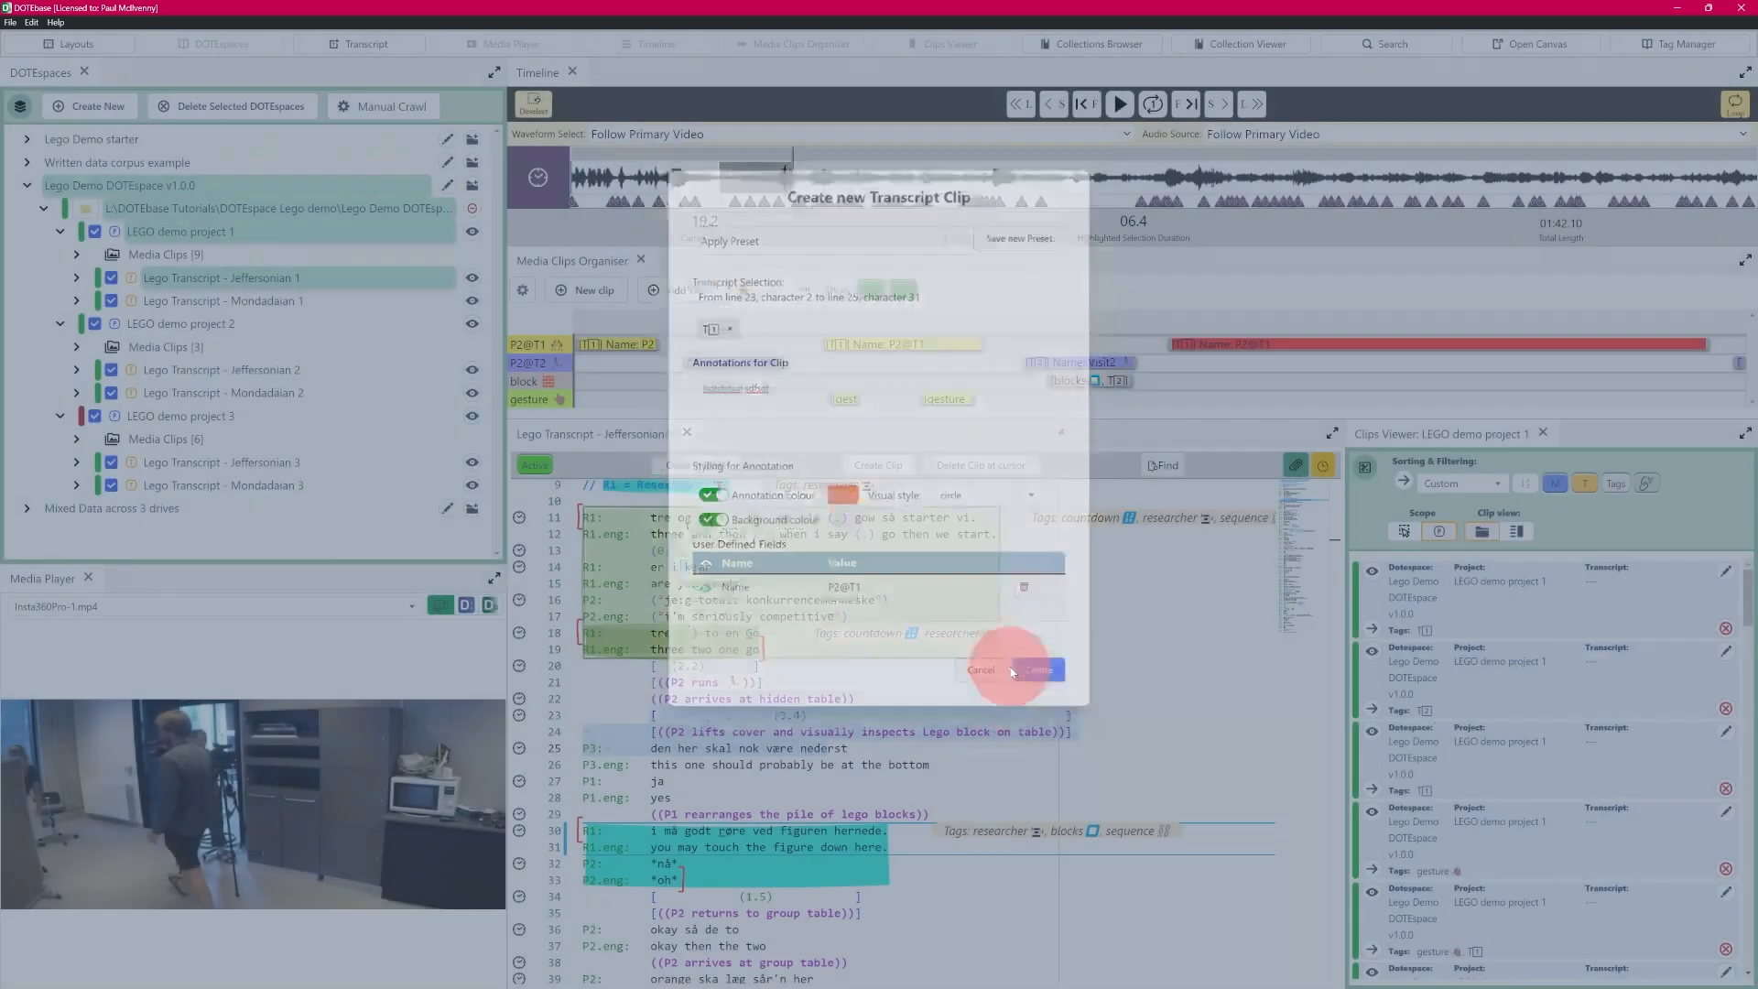
- Start another transcript clip from the selected lines and review the settings stored by each saved preset
click(876, 465)
click(967, 219)
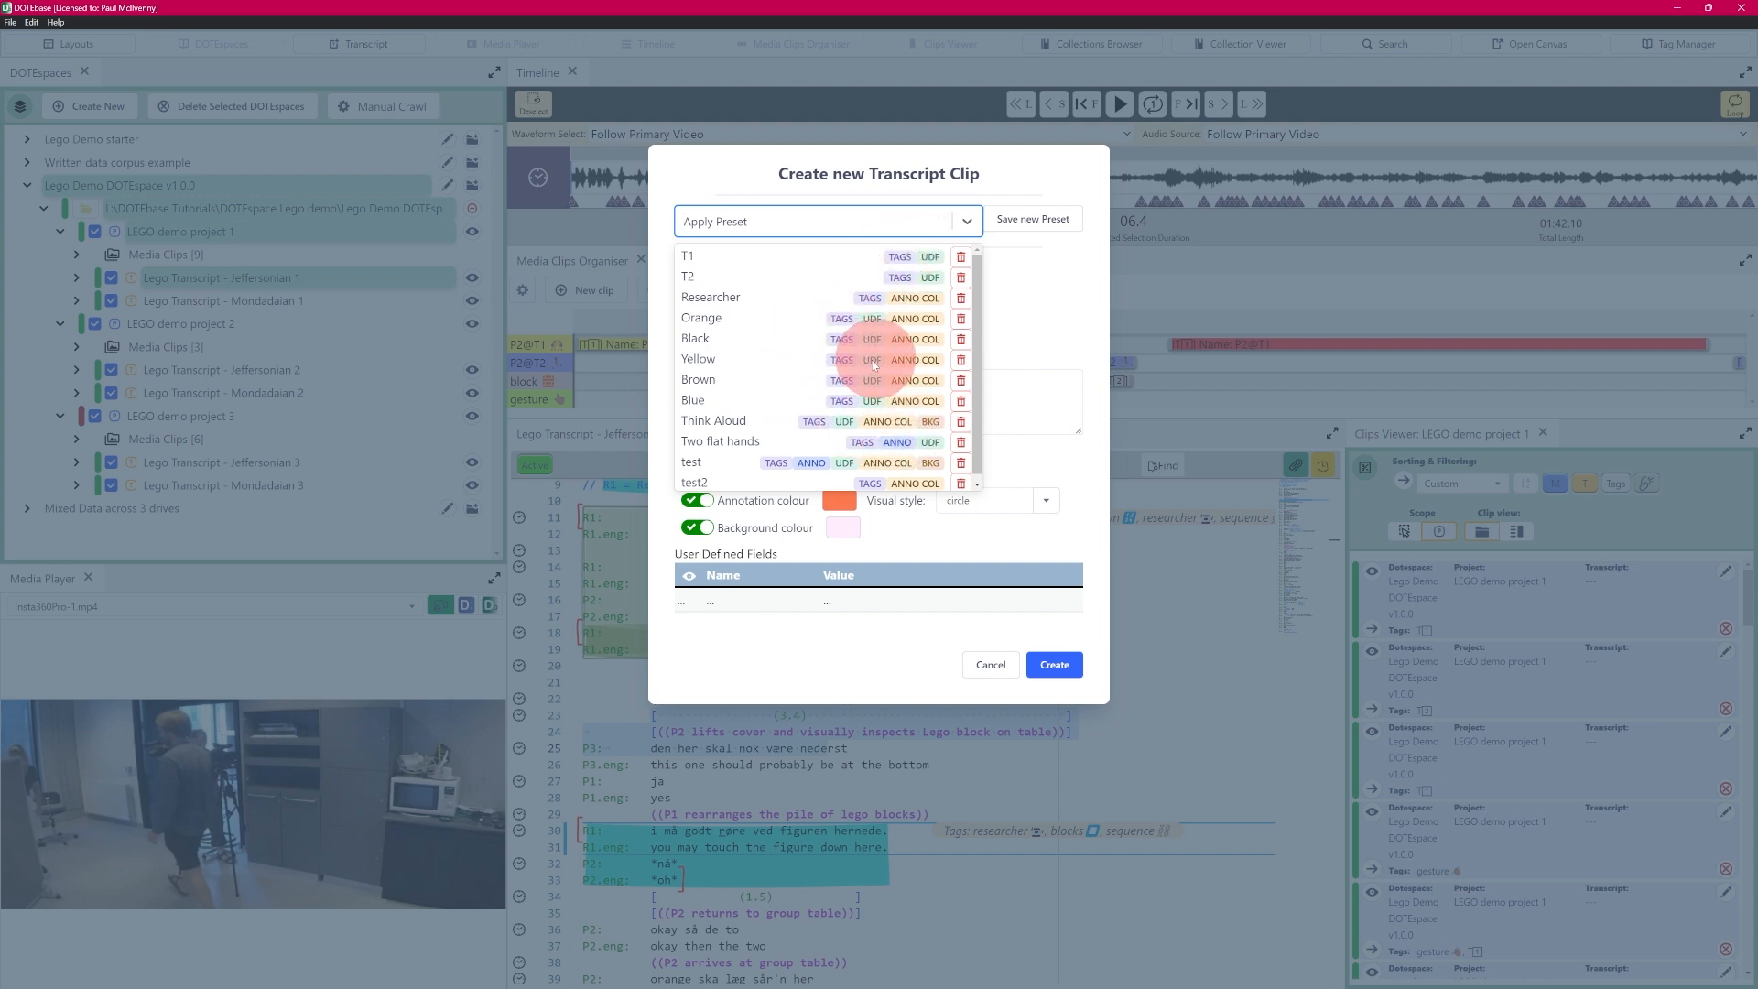
click(1047, 312)
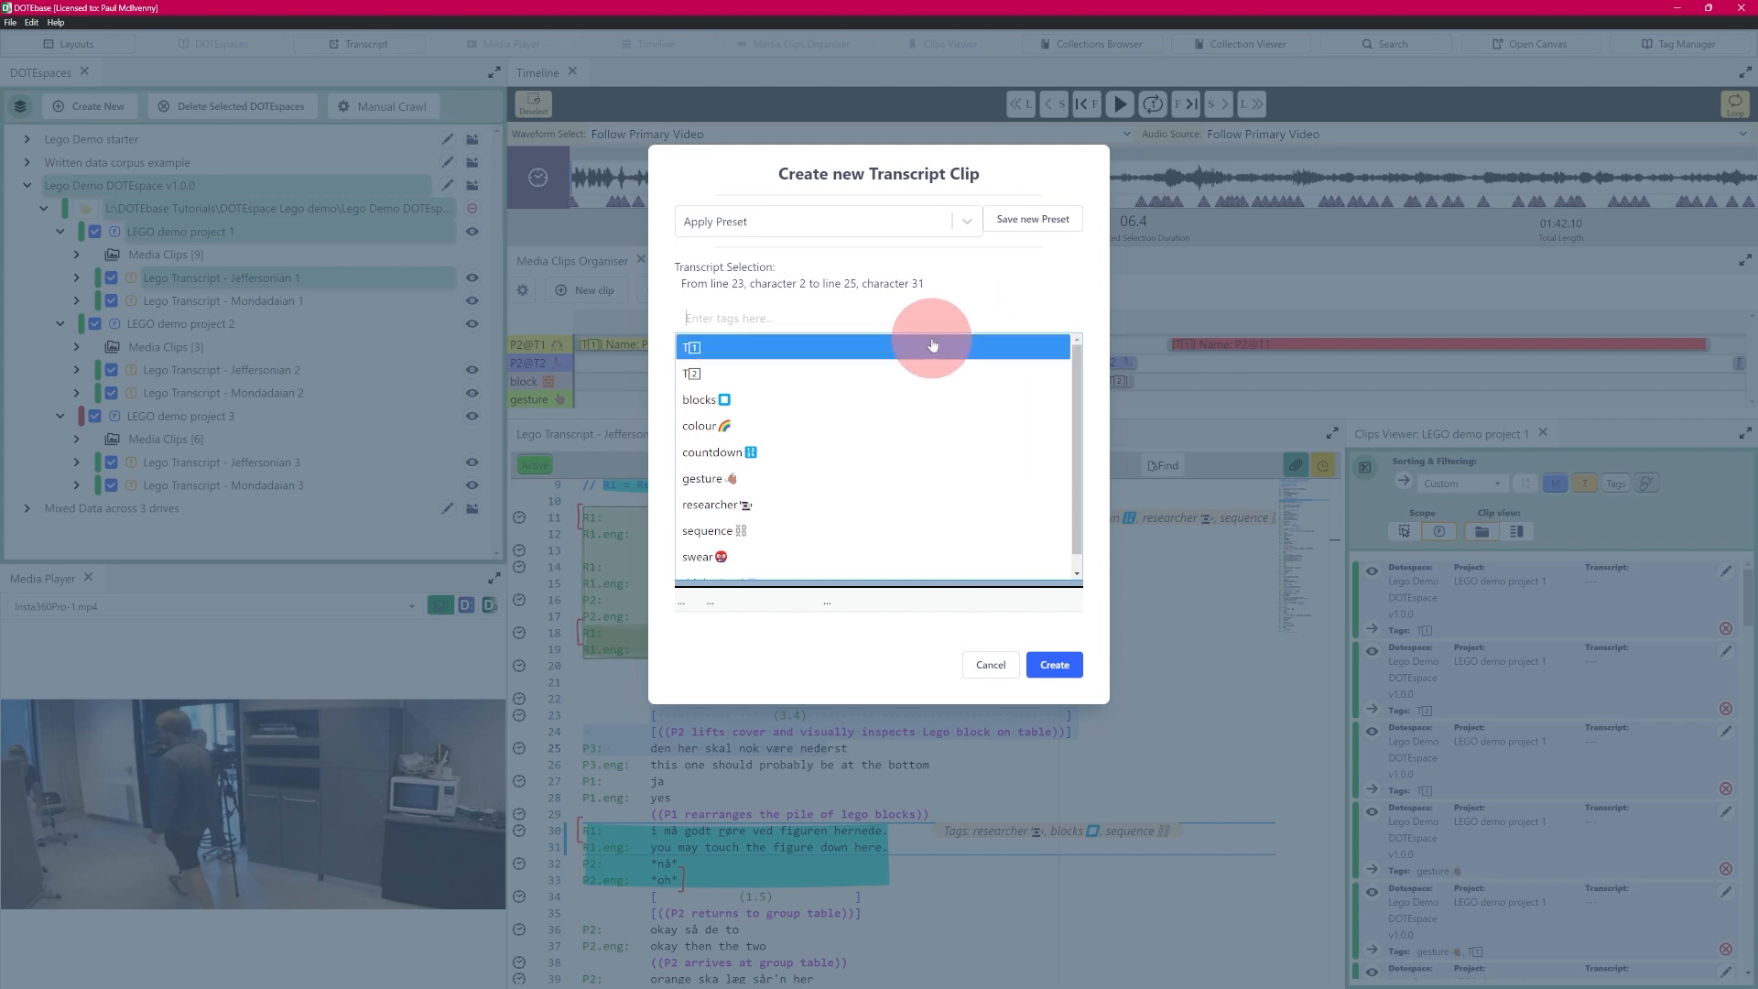
- Delete the saved presets "test" and "test2" from the preset list of a new transcript clip, and cancel the clip creation
click(998, 652)
click(1000, 659)
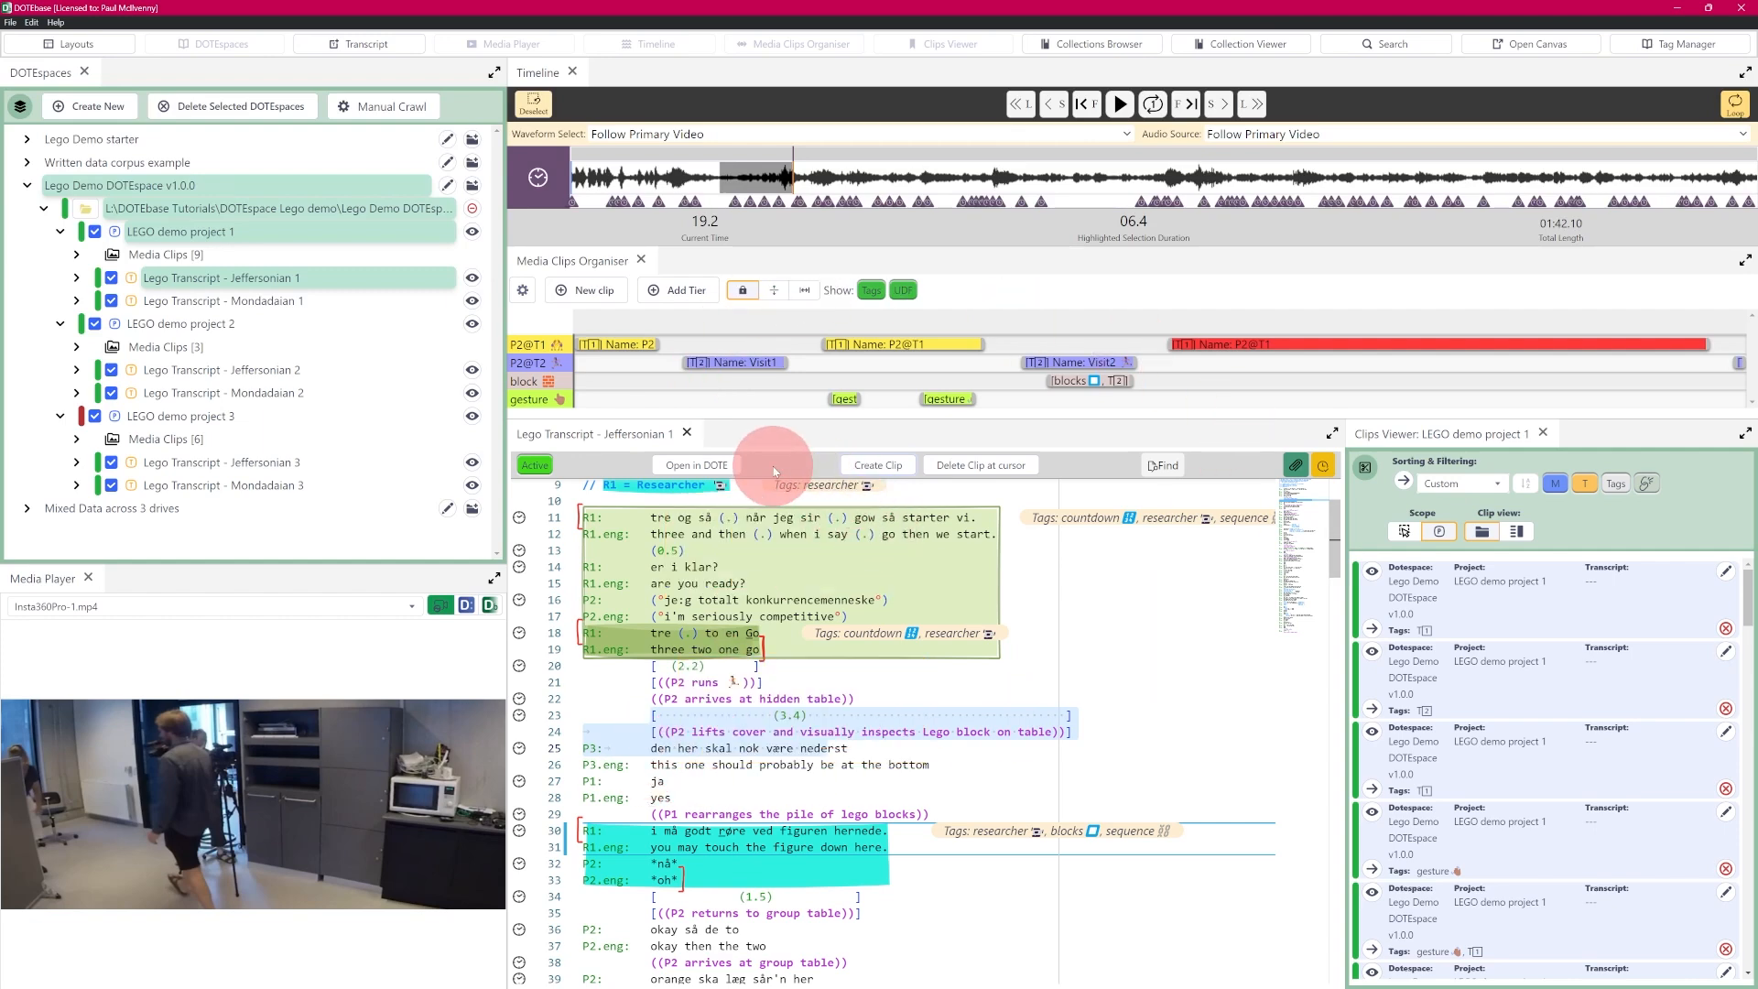
click(886, 467)
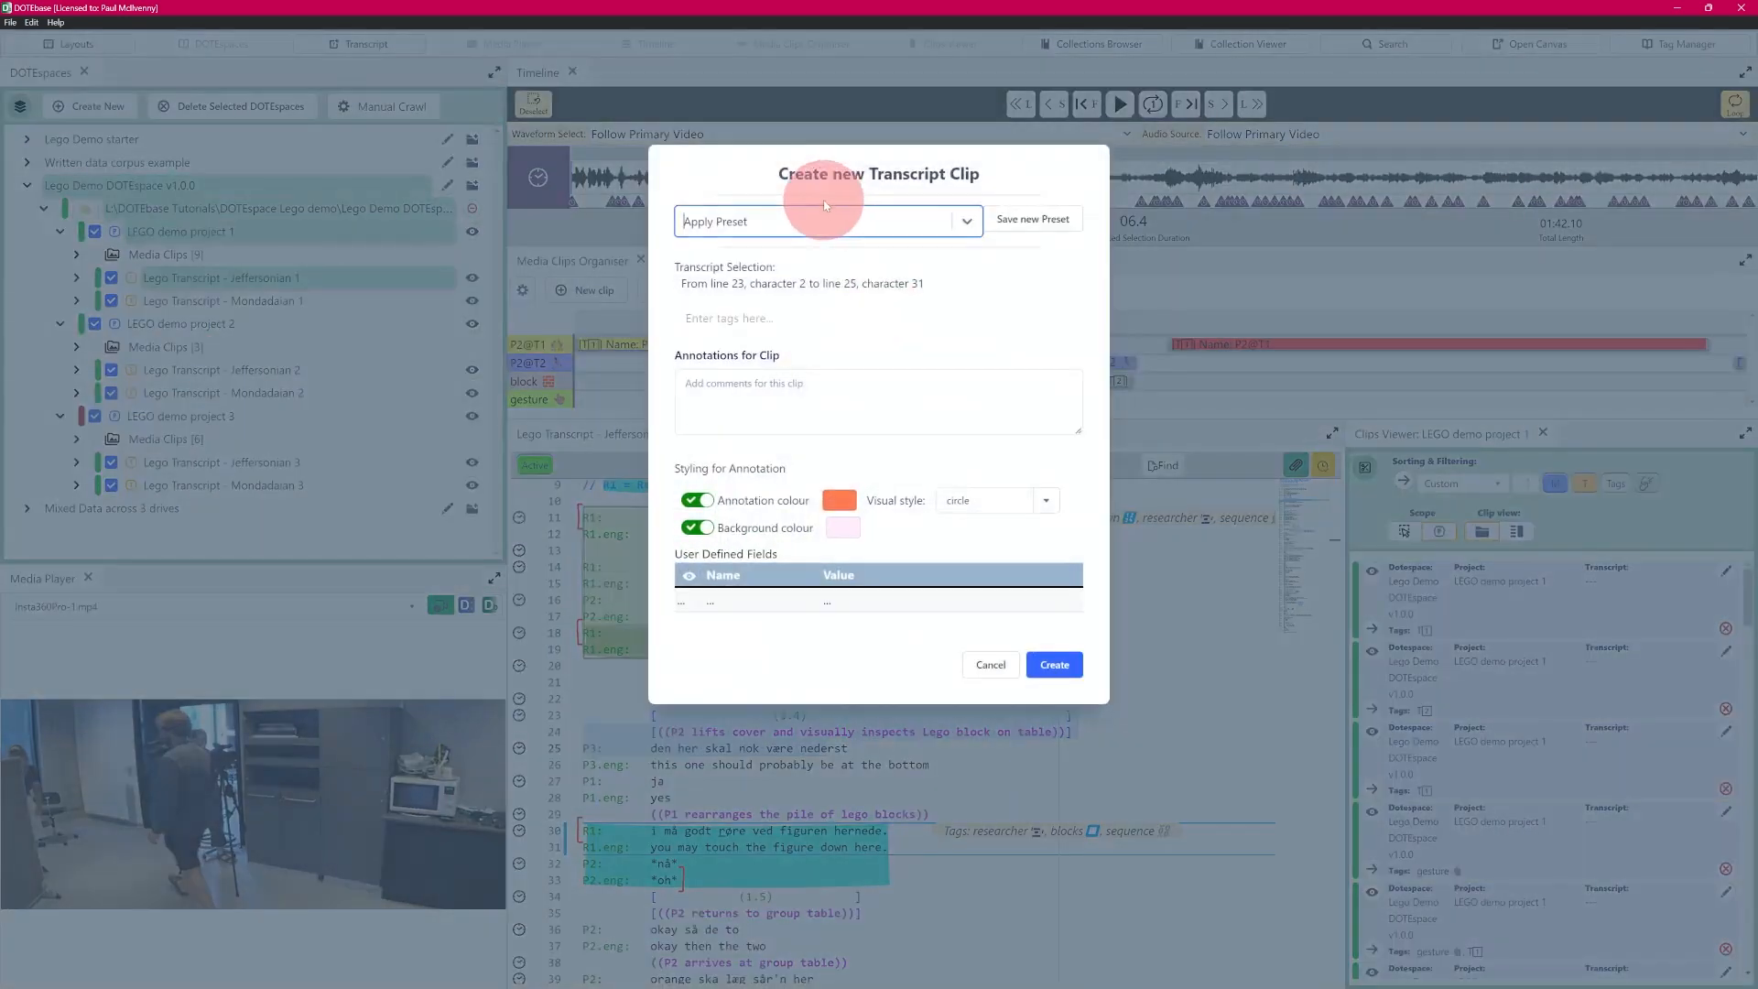
click(968, 221)
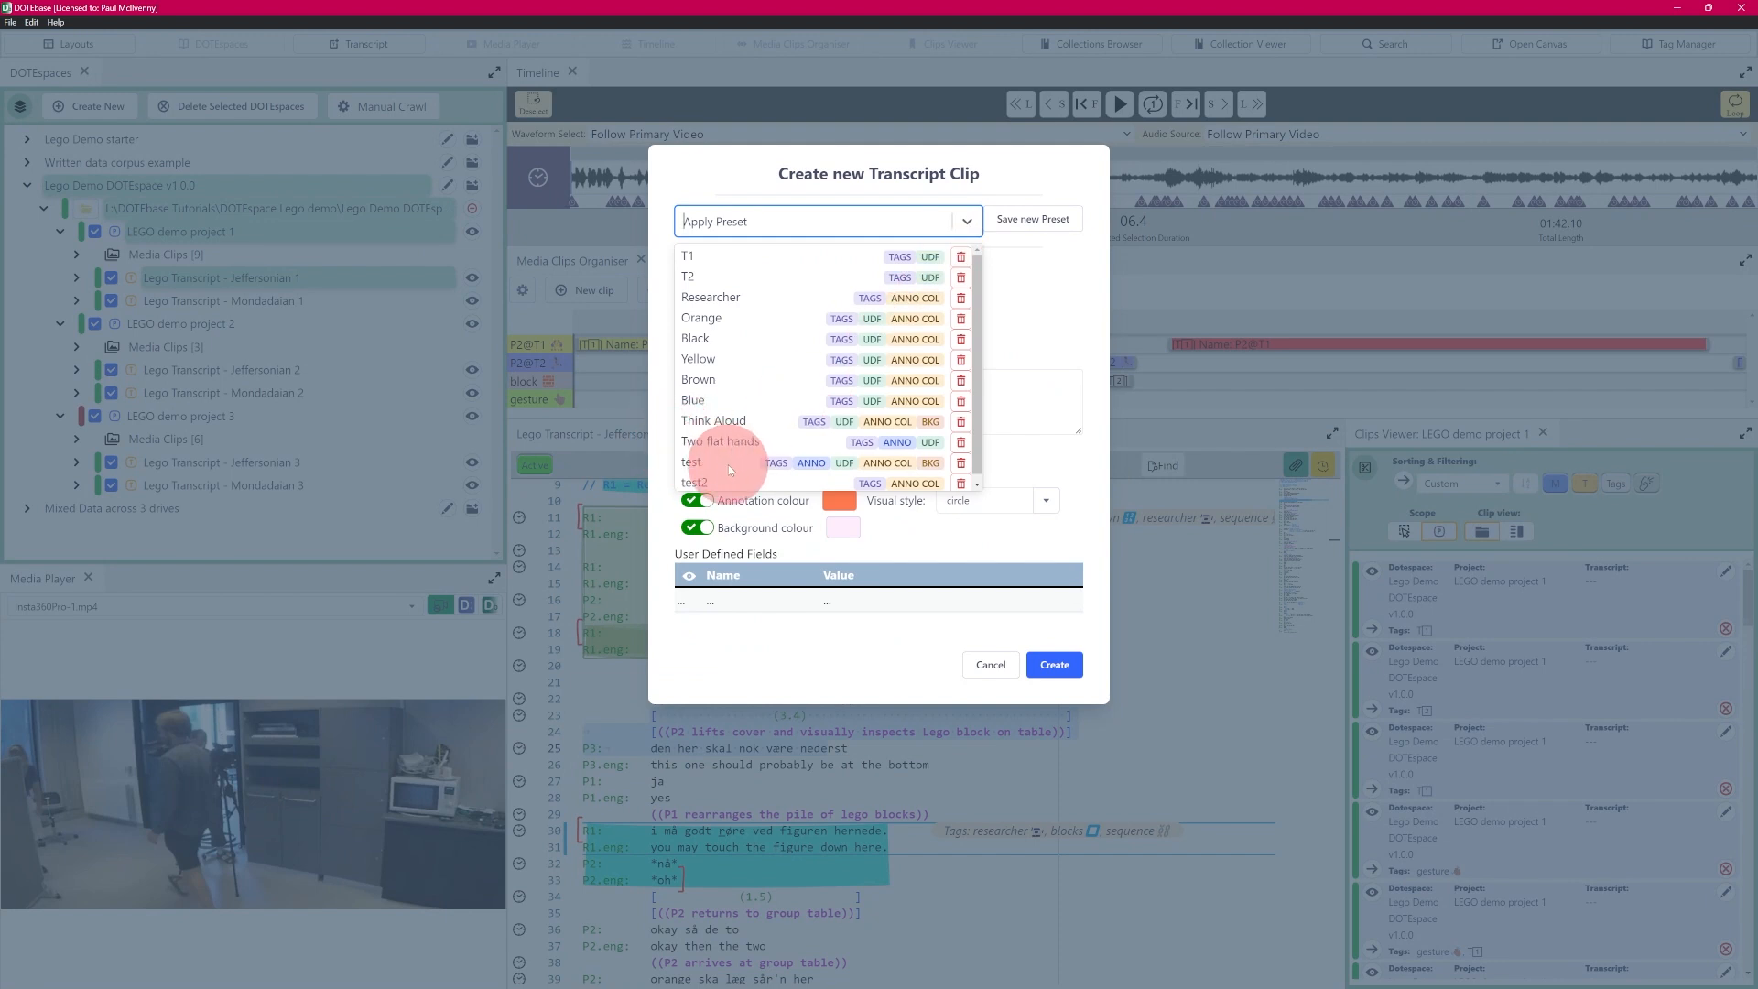
click(961, 463)
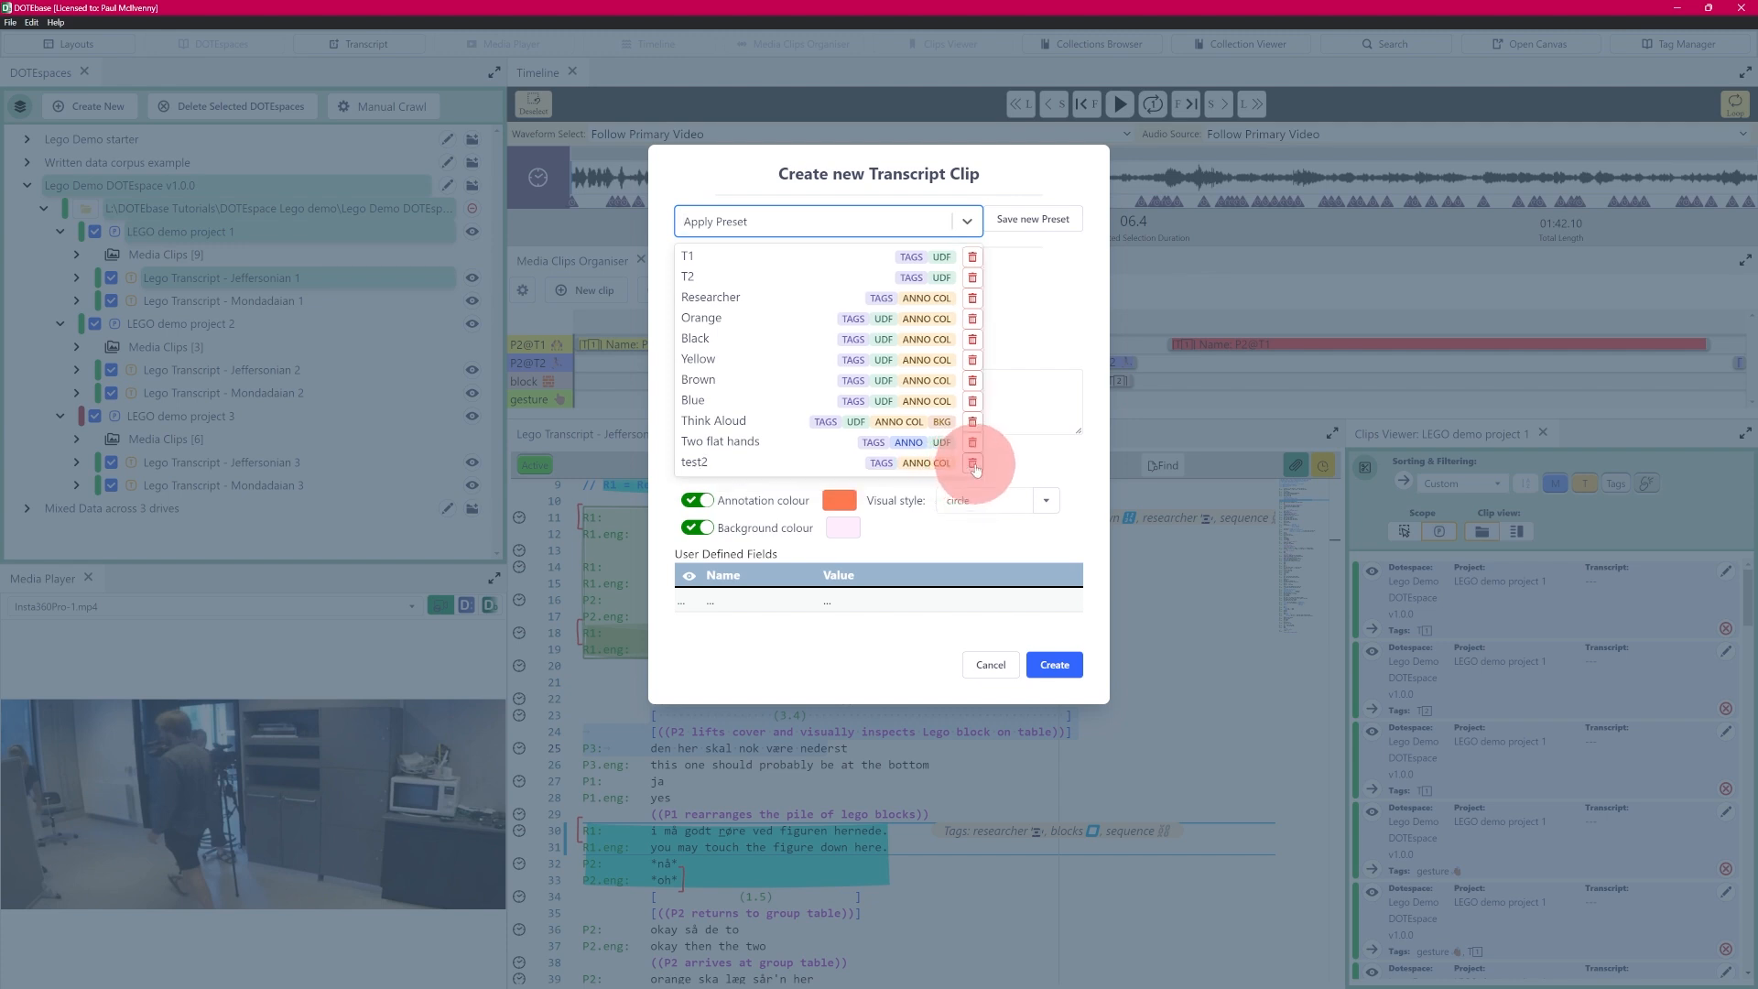
click(972, 464)
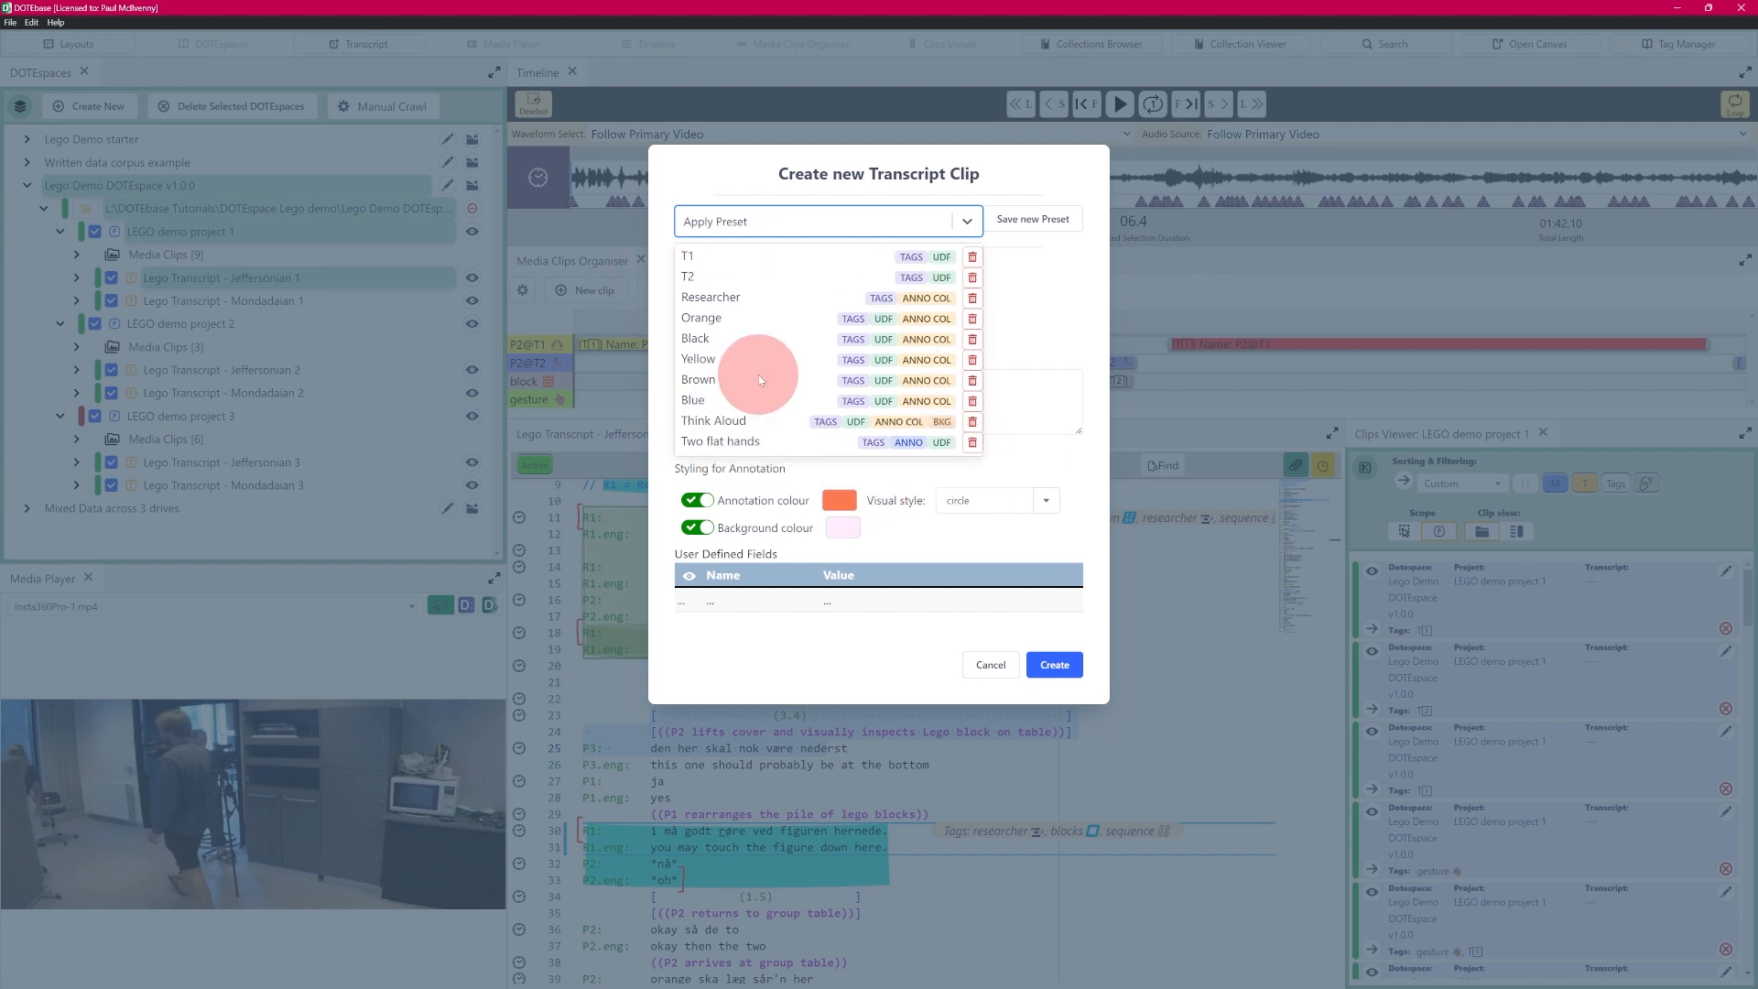
click(1052, 321)
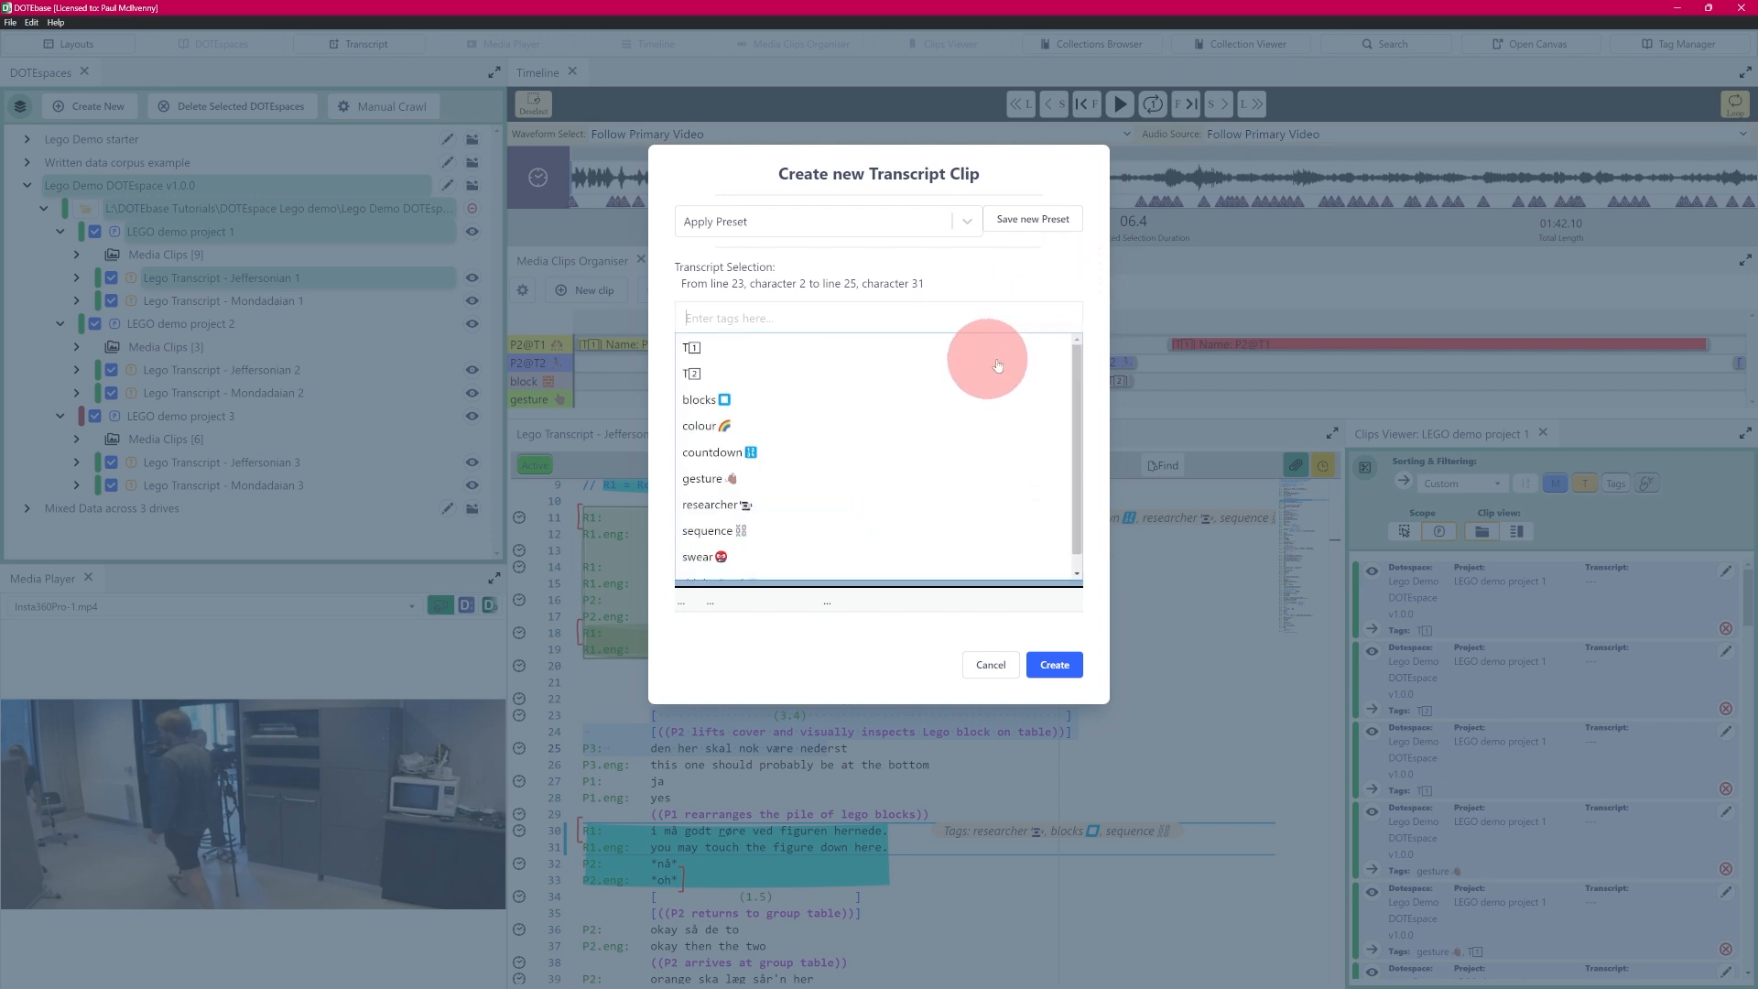
click(755, 616)
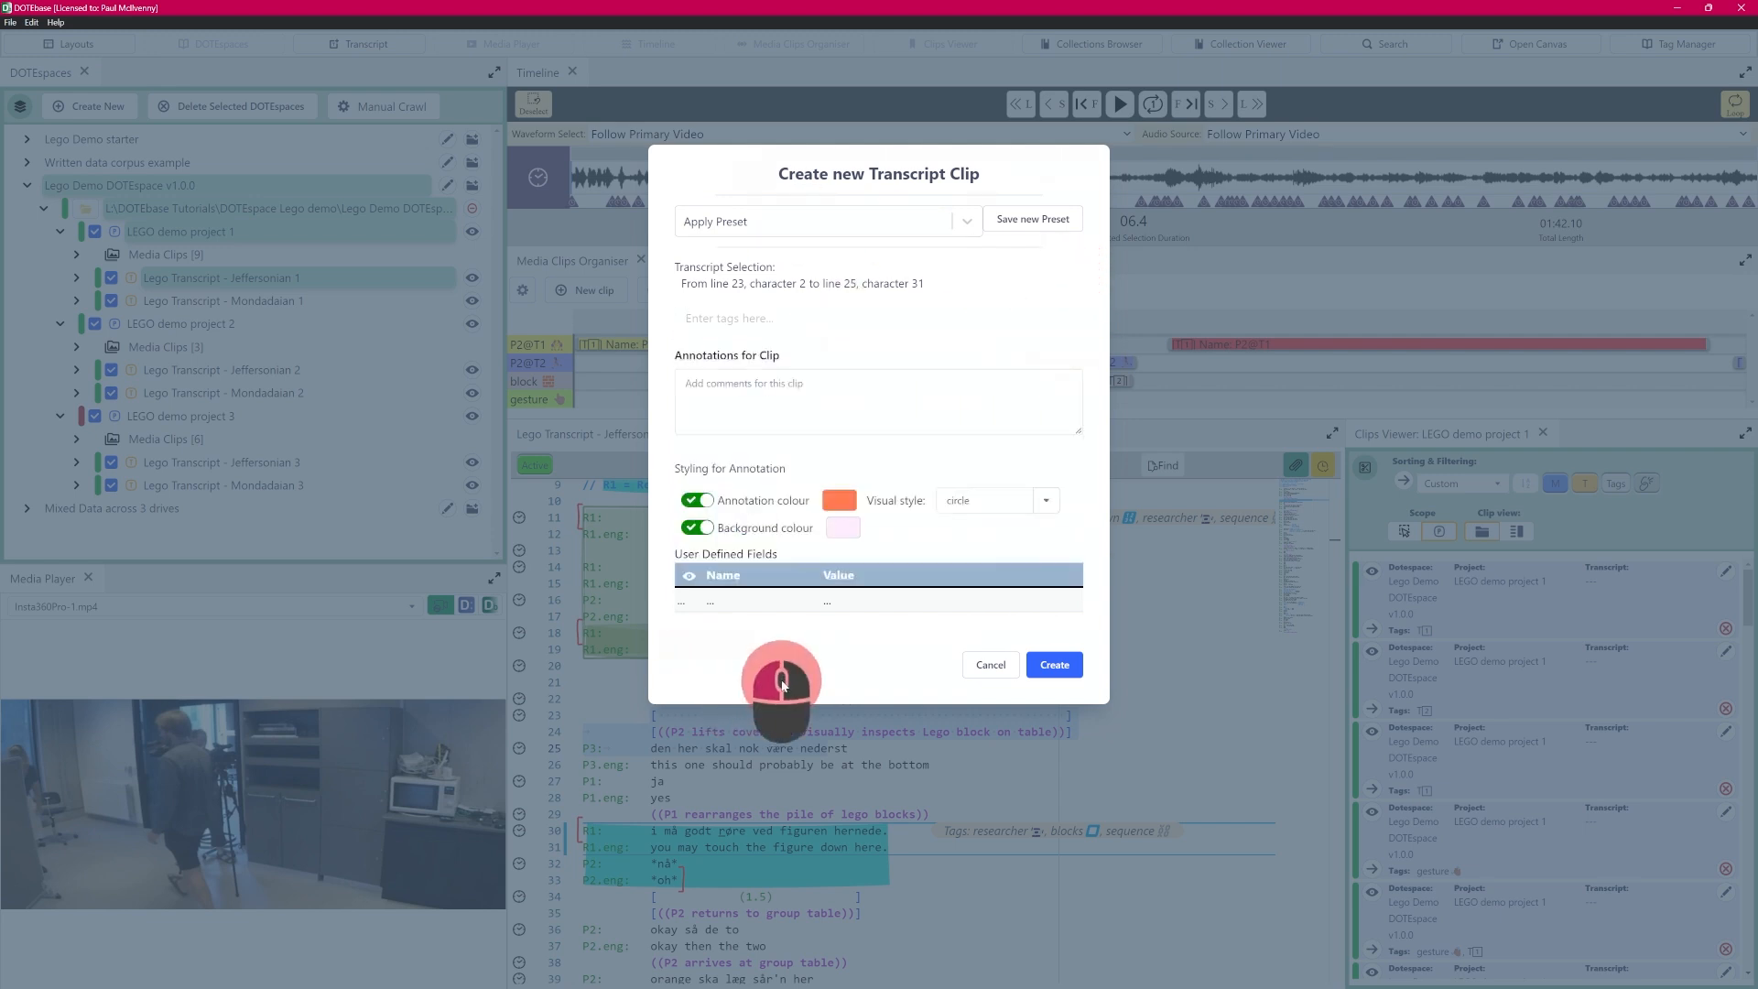
click(990, 665)
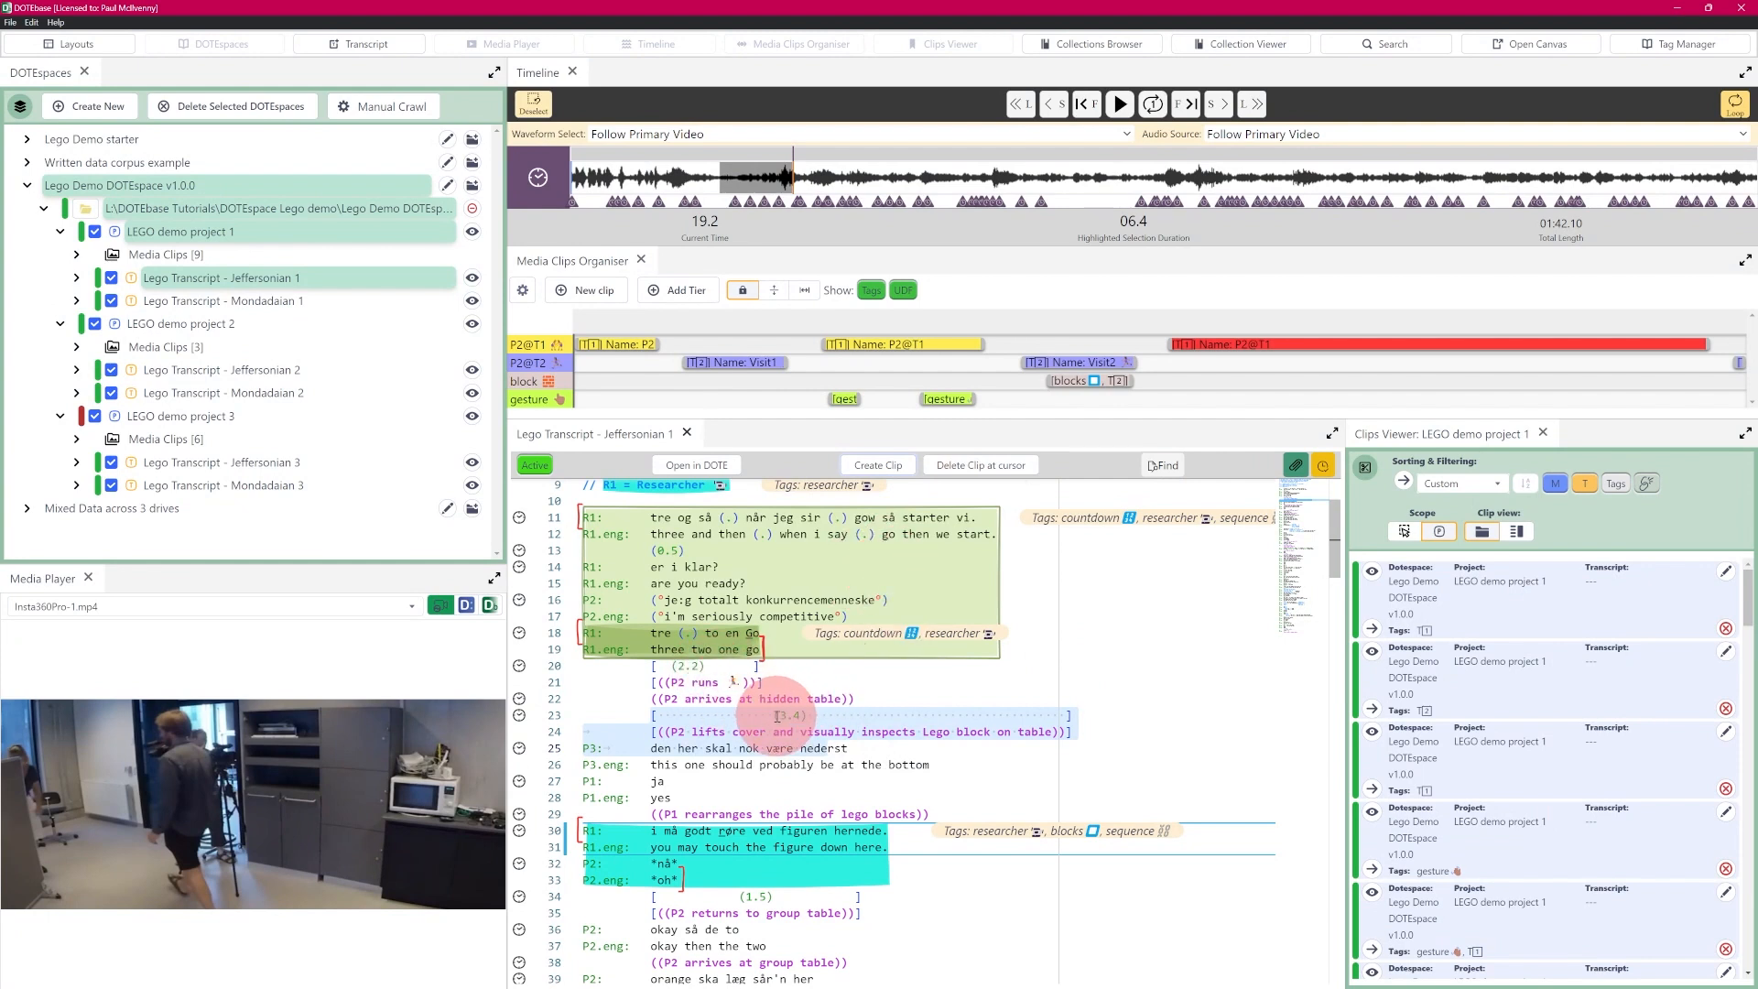
- Review the export options for the Lego Demo DOTEspace, including Export Presets for Clips, and cancel the export
mouse_move(593, 523)
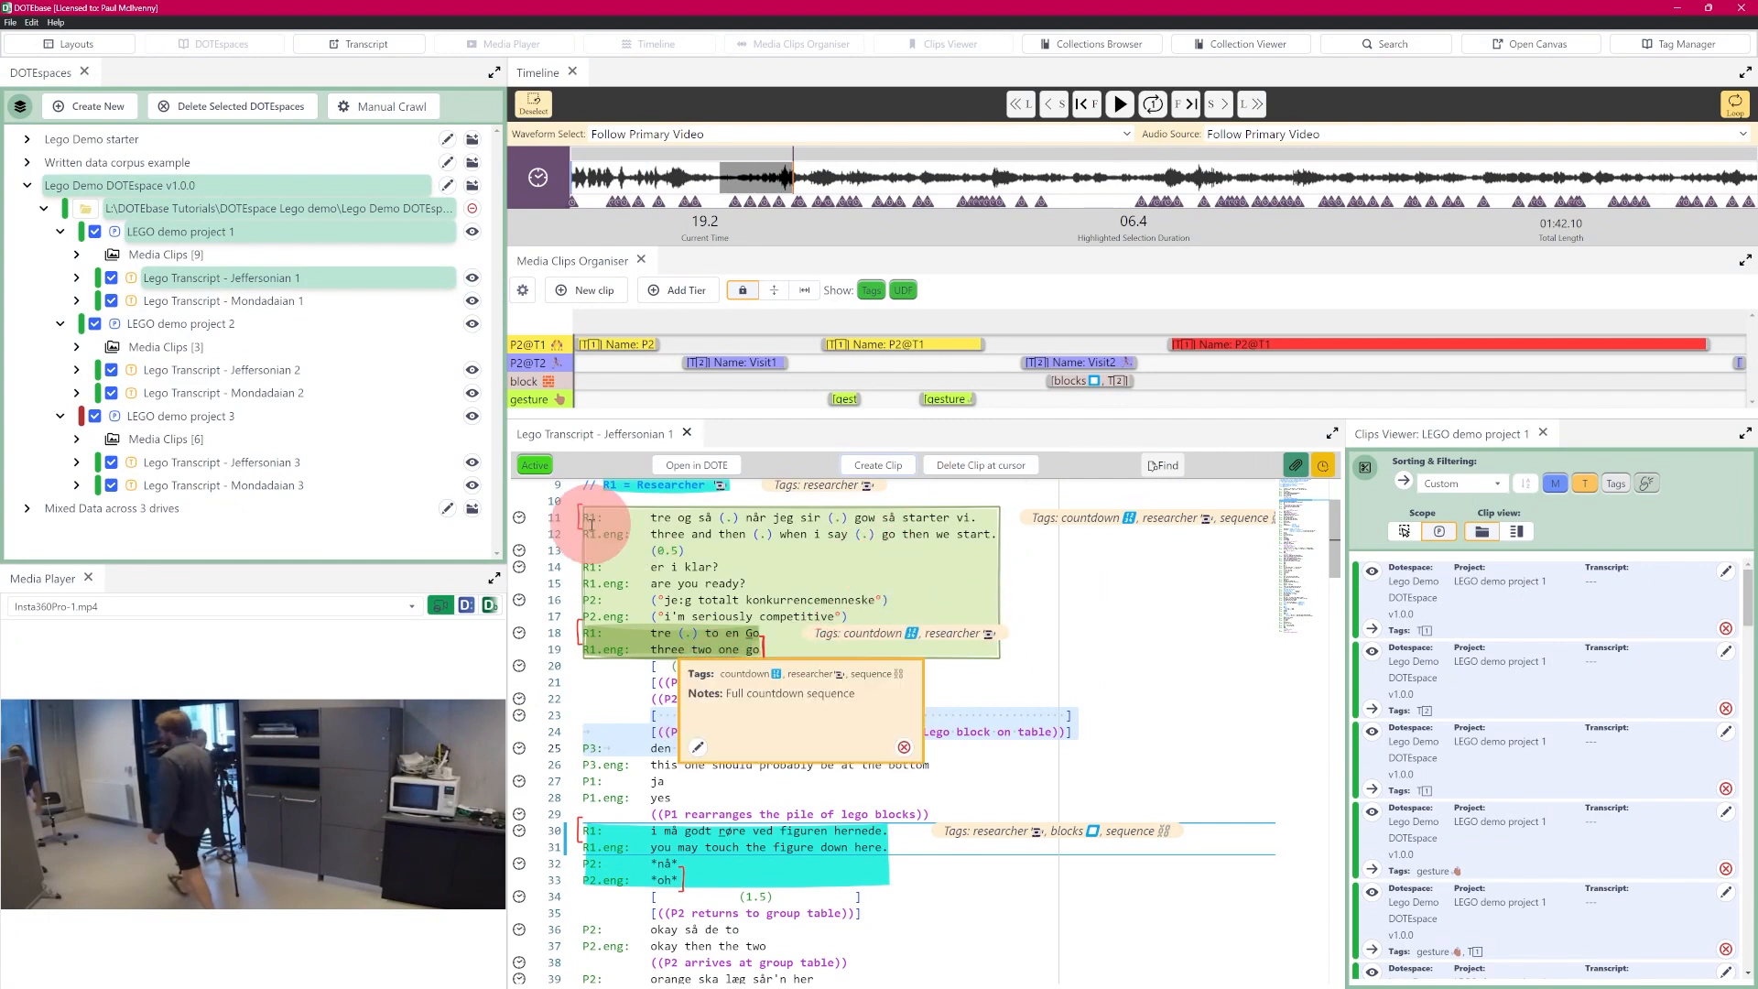
mouse_move(702, 634)
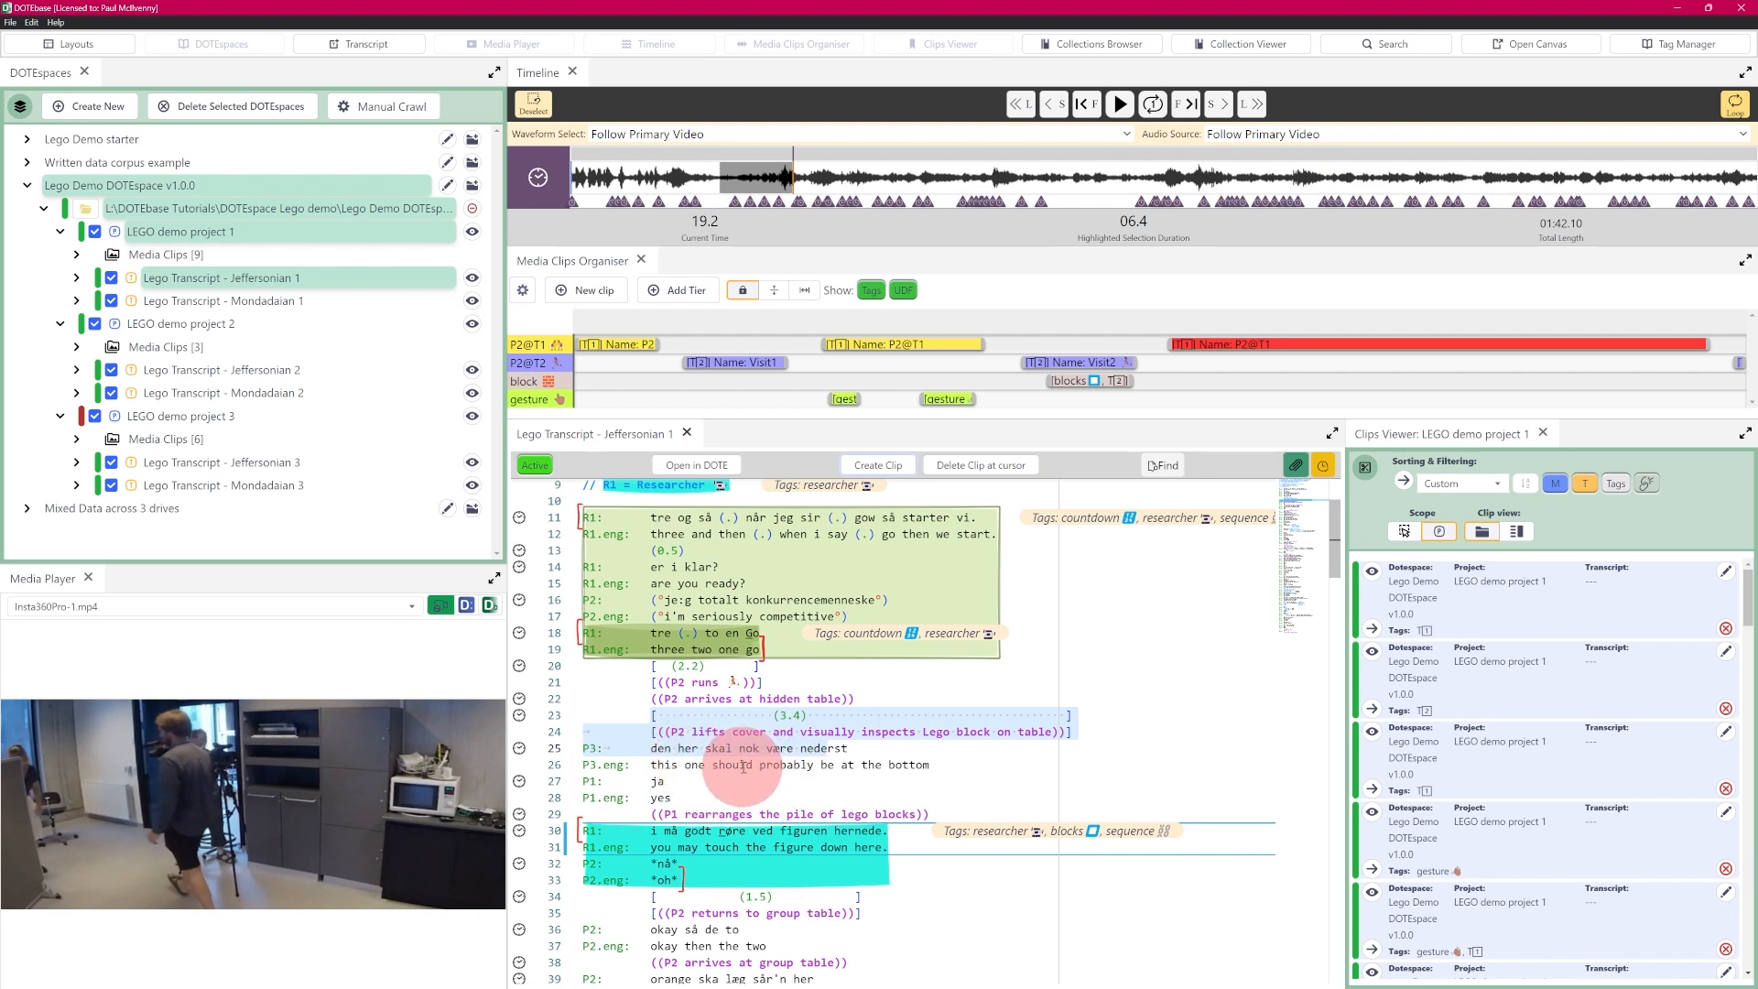
click(10, 22)
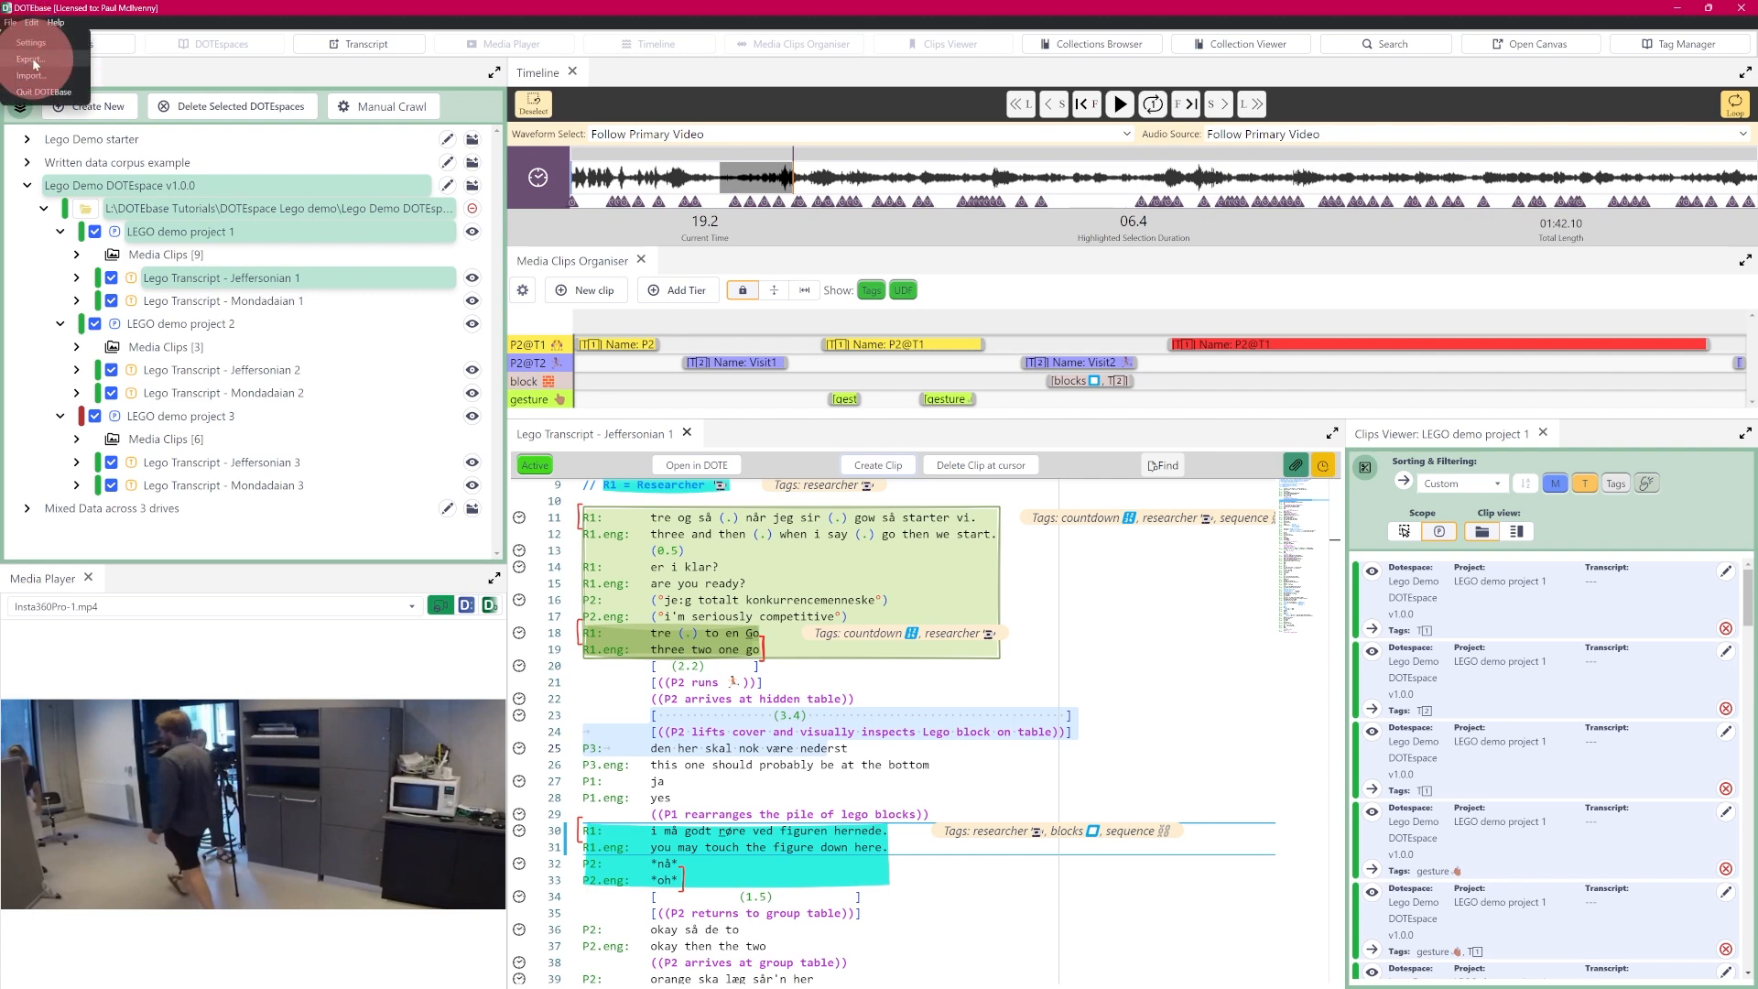
click(41, 61)
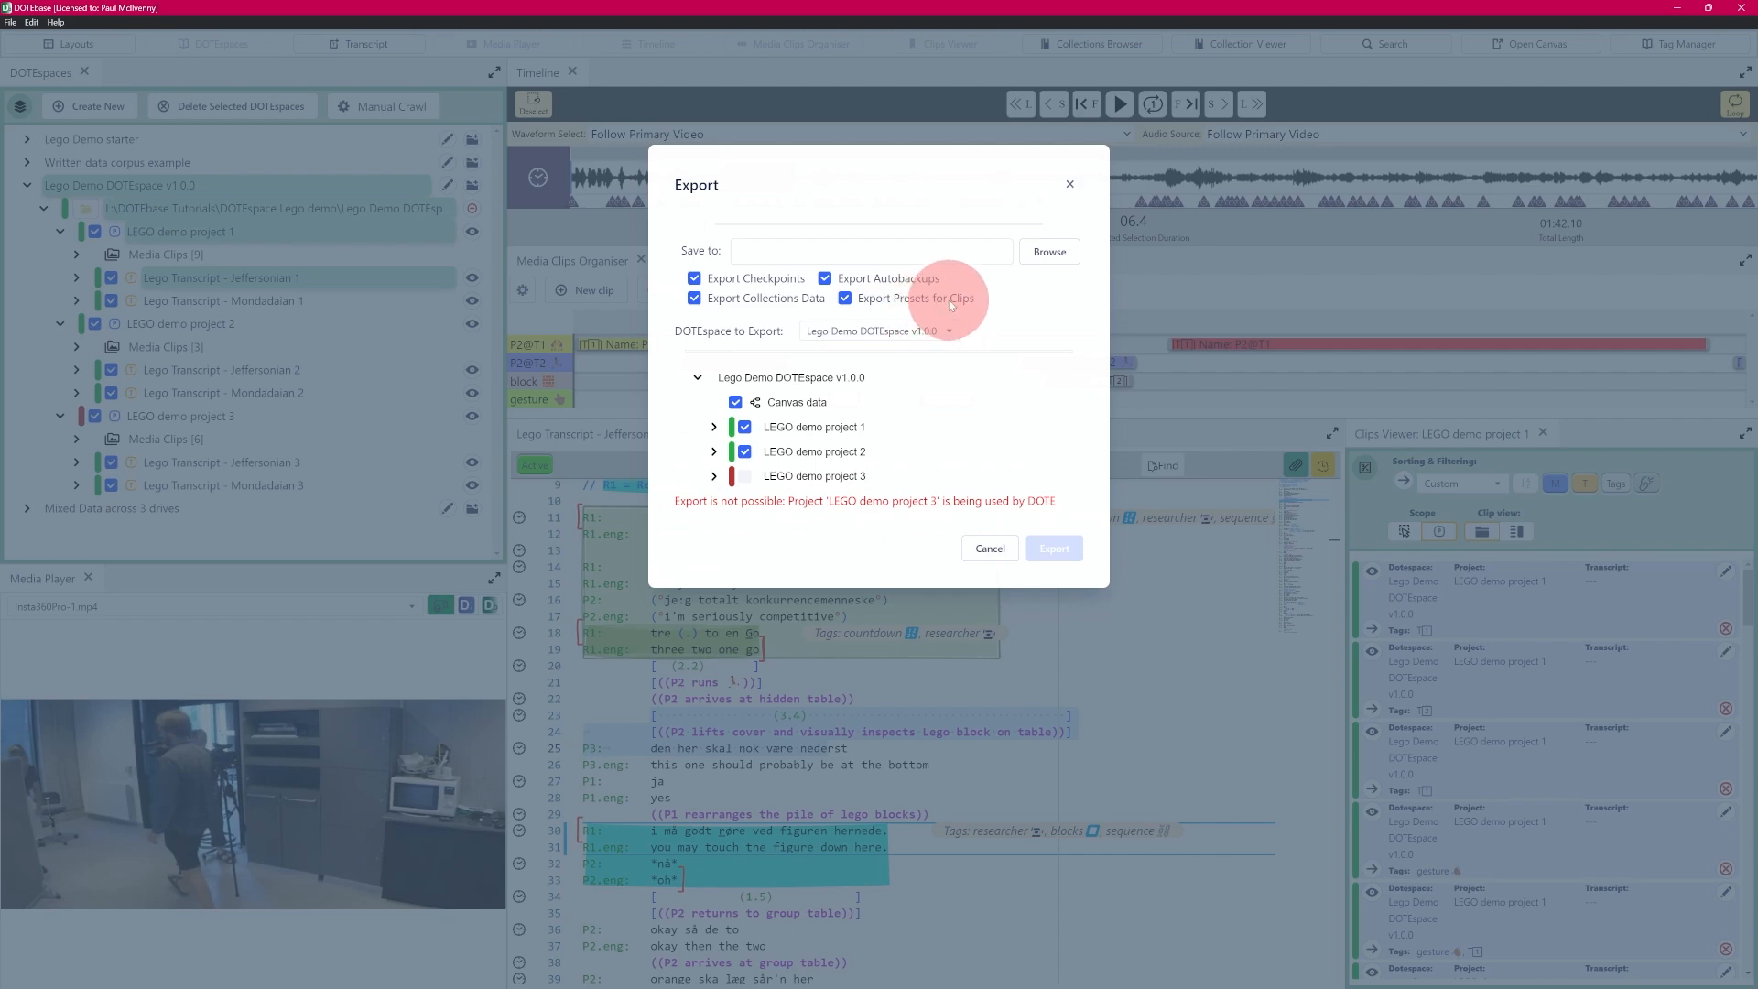
click(988, 547)
- Open the "3-2-1" countdown transcript clip on lines 18–19 for editing, review its available presets, and cancel the edit
mouse_move(748, 650)
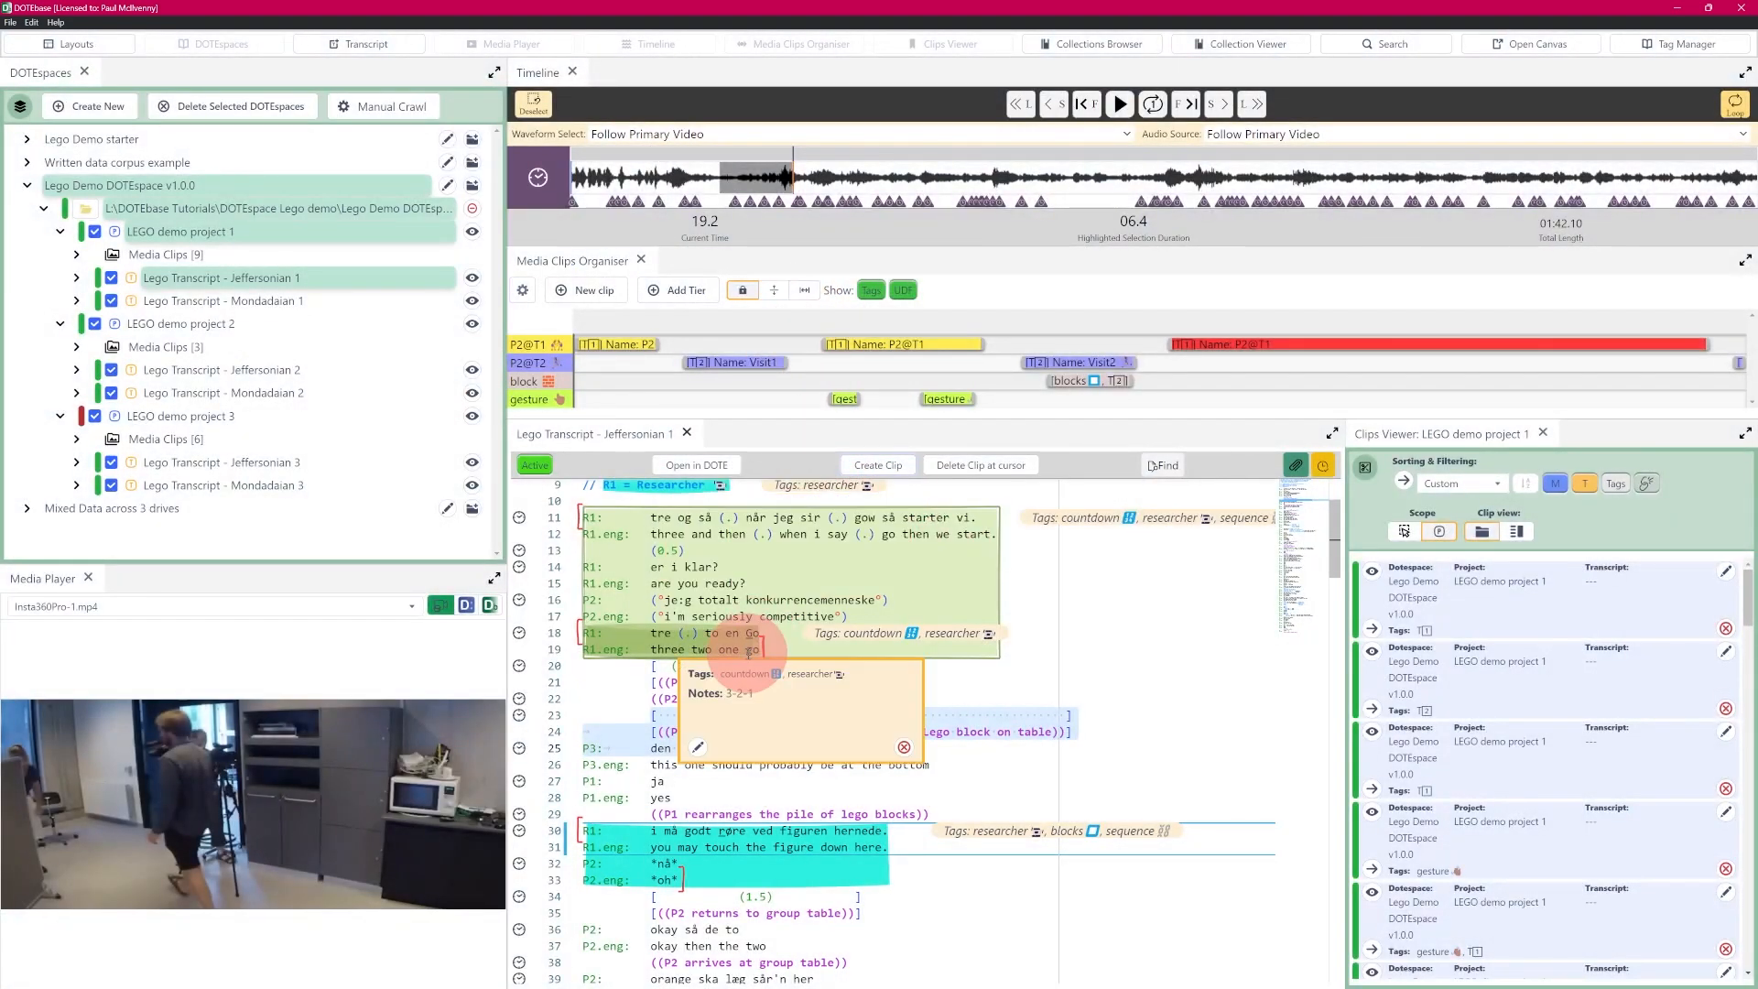
click(695, 749)
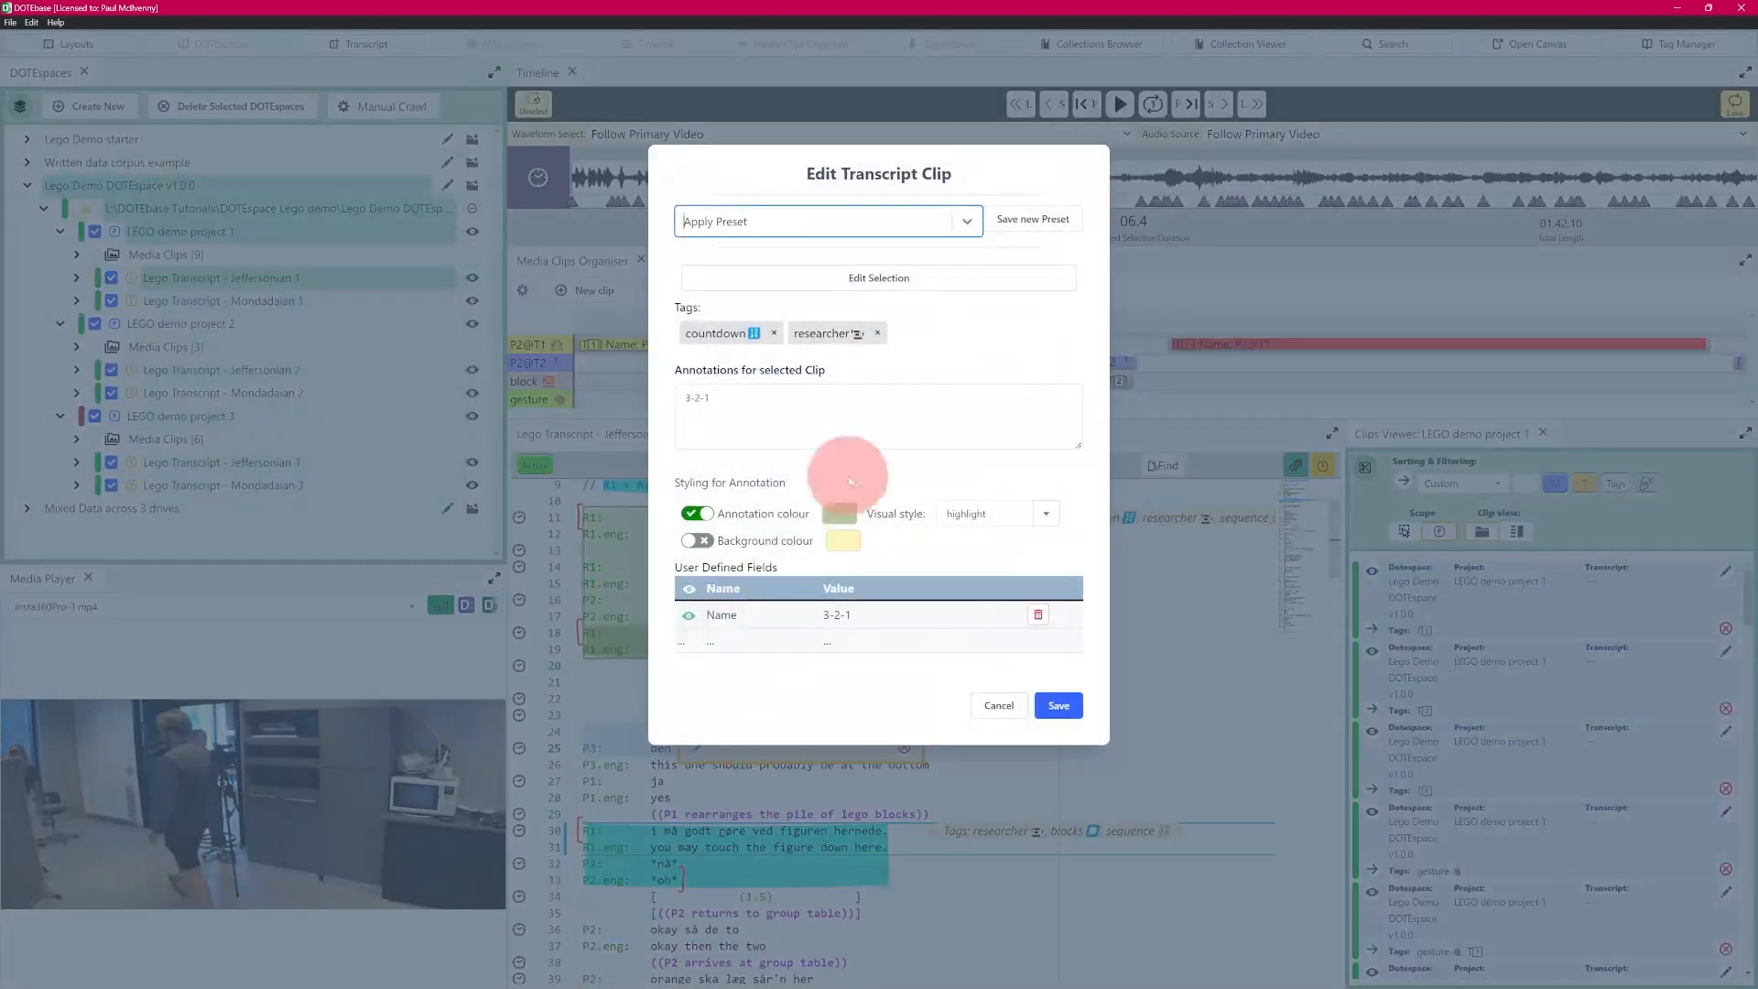
click(967, 222)
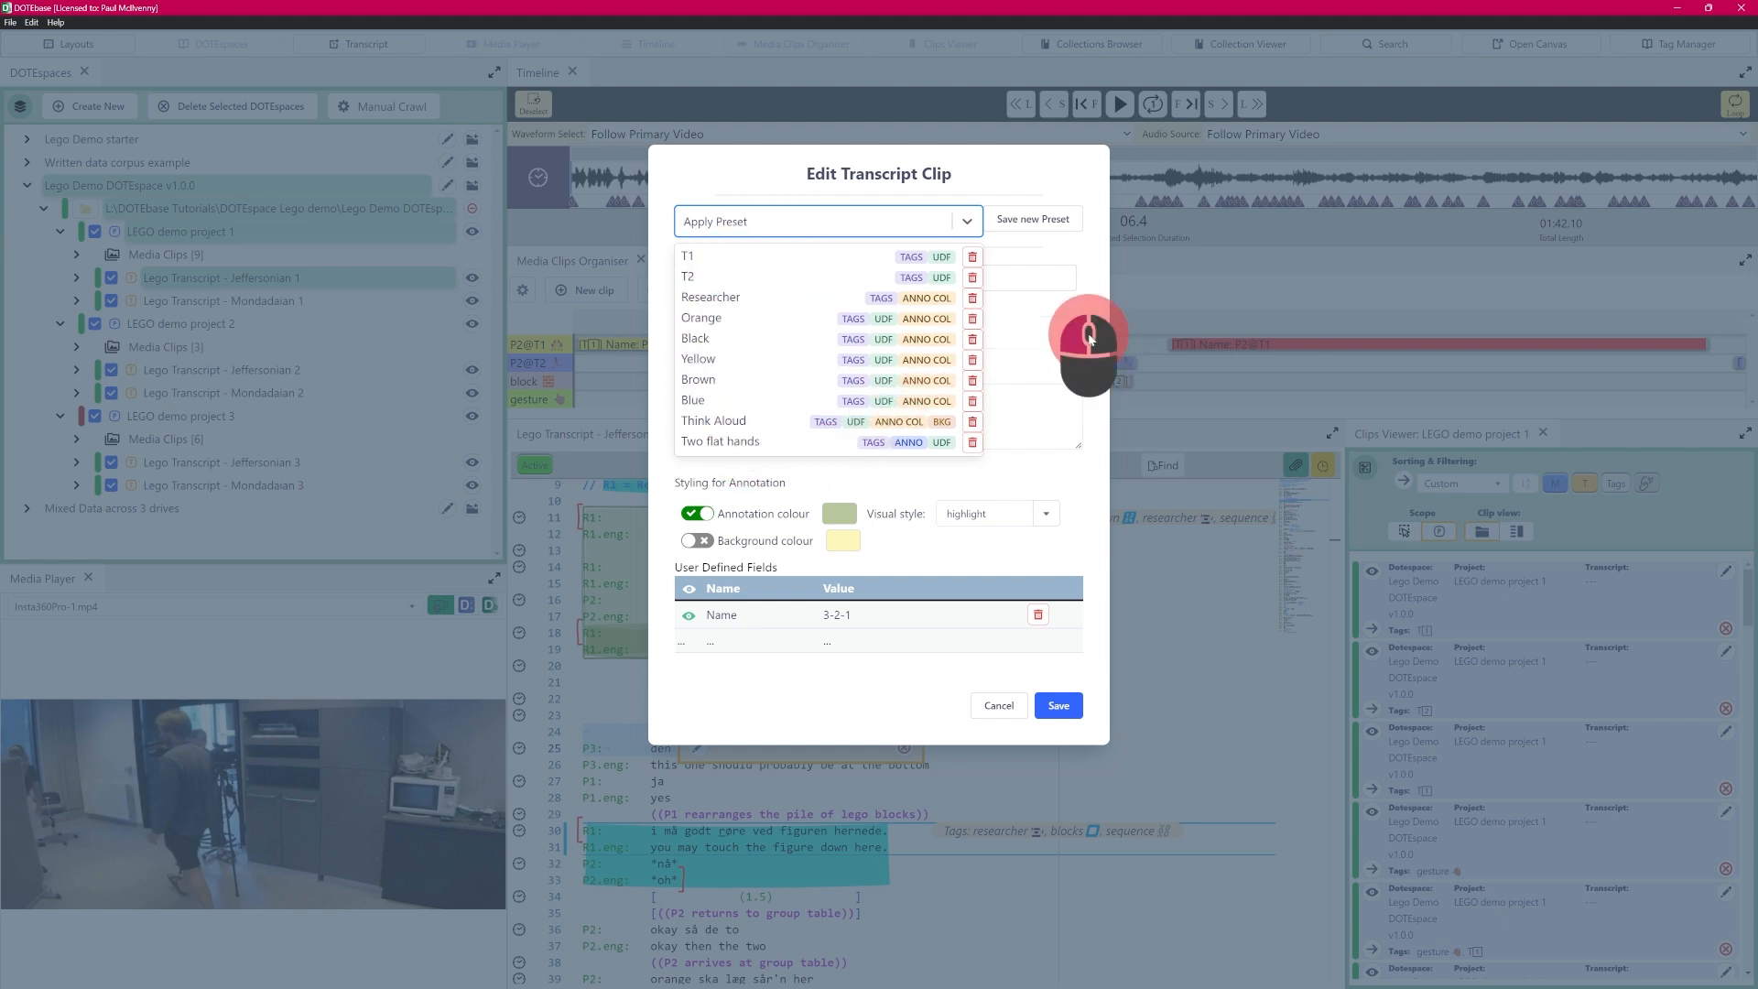
click(1089, 346)
click(1002, 706)
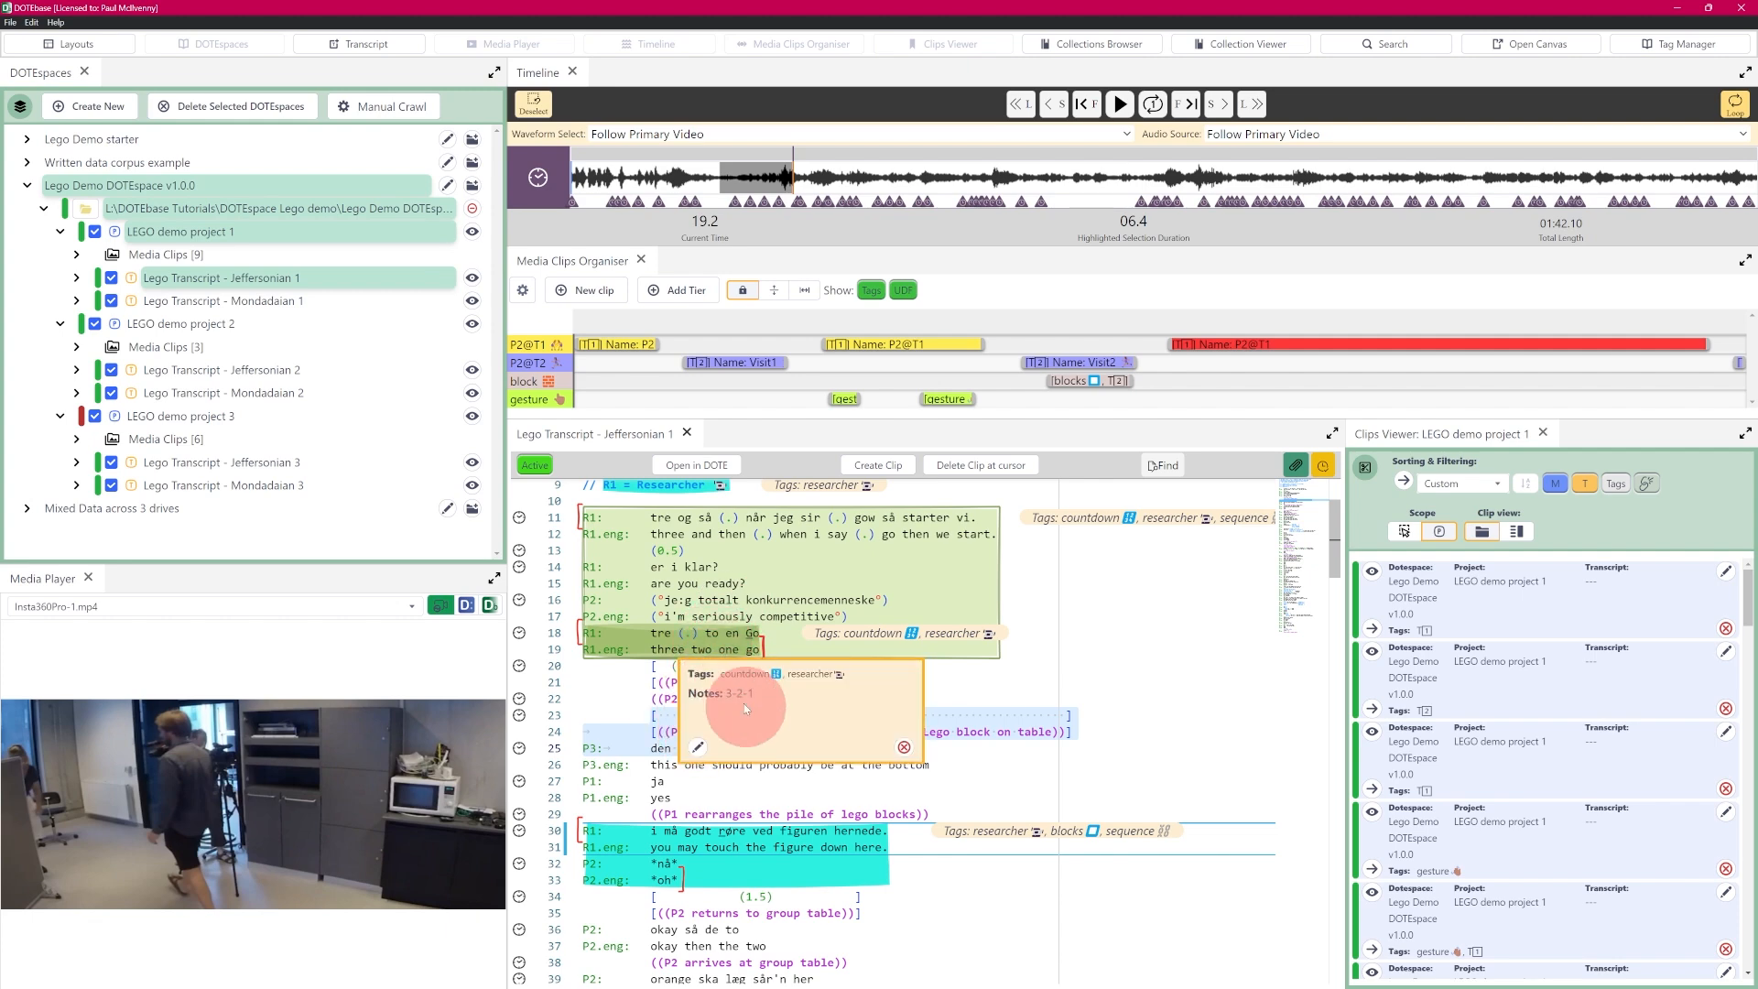
- Reopen the "3-2-1" countdown clip for editing and examine the DOTEspace colour presets available for its annotation colour
click(696, 748)
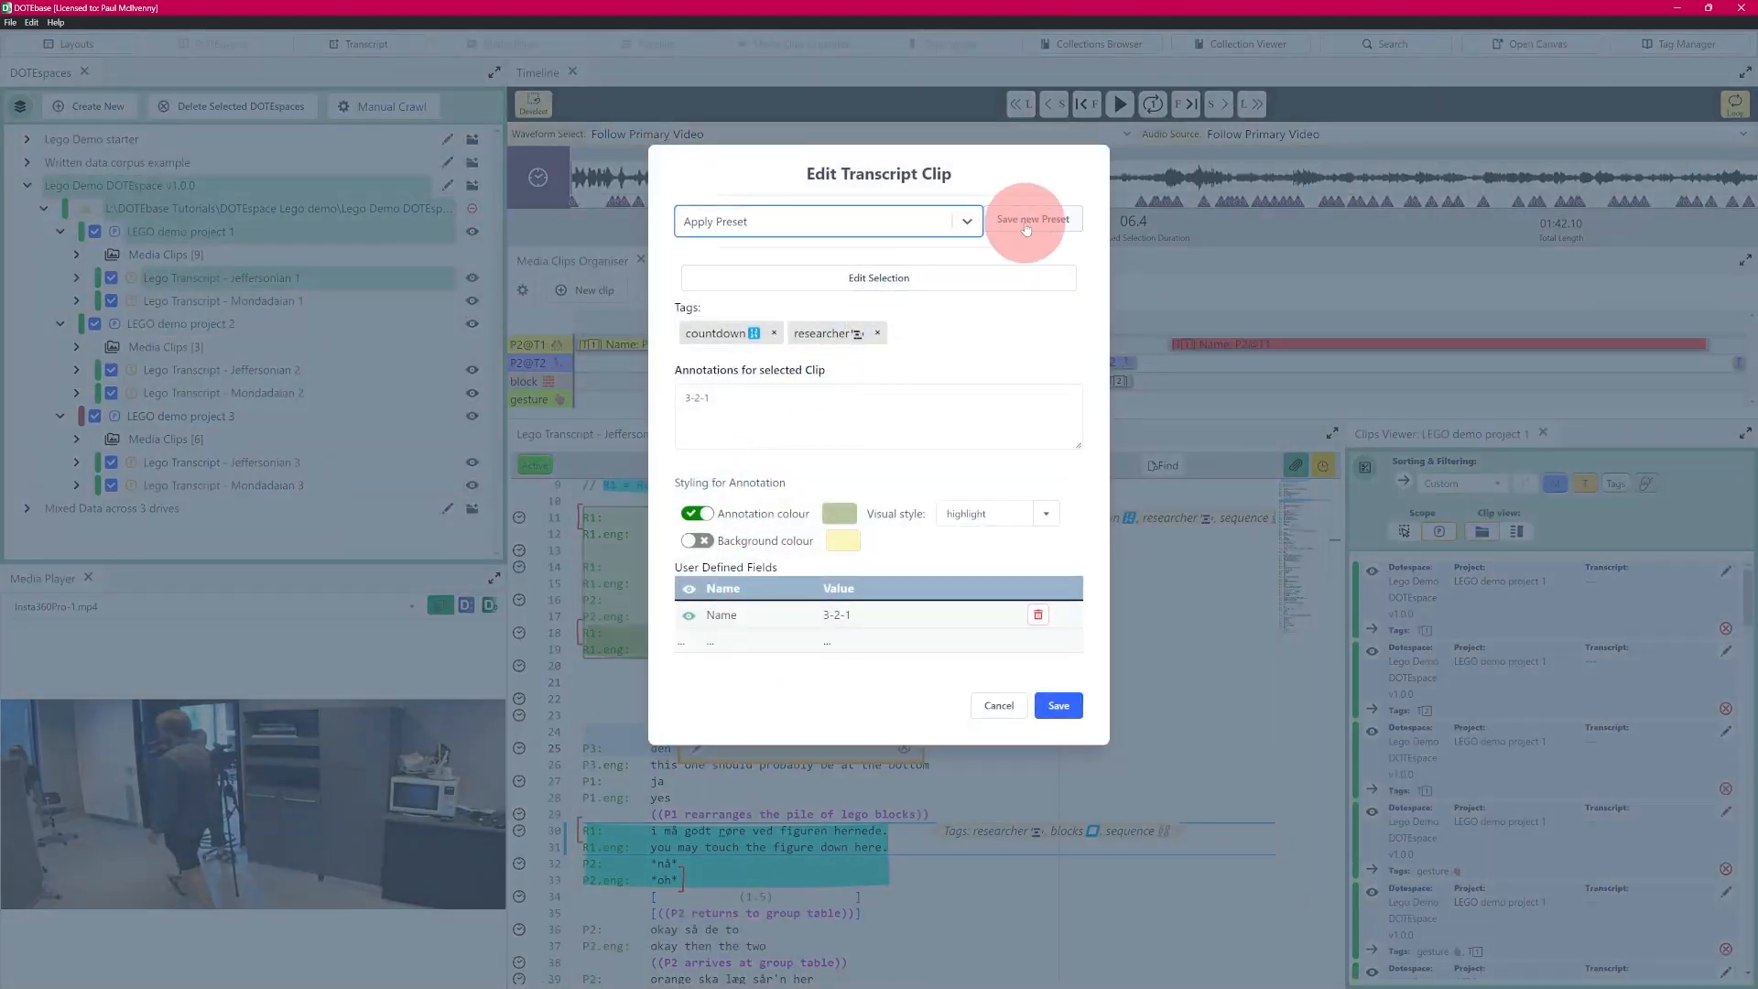
click(838, 513)
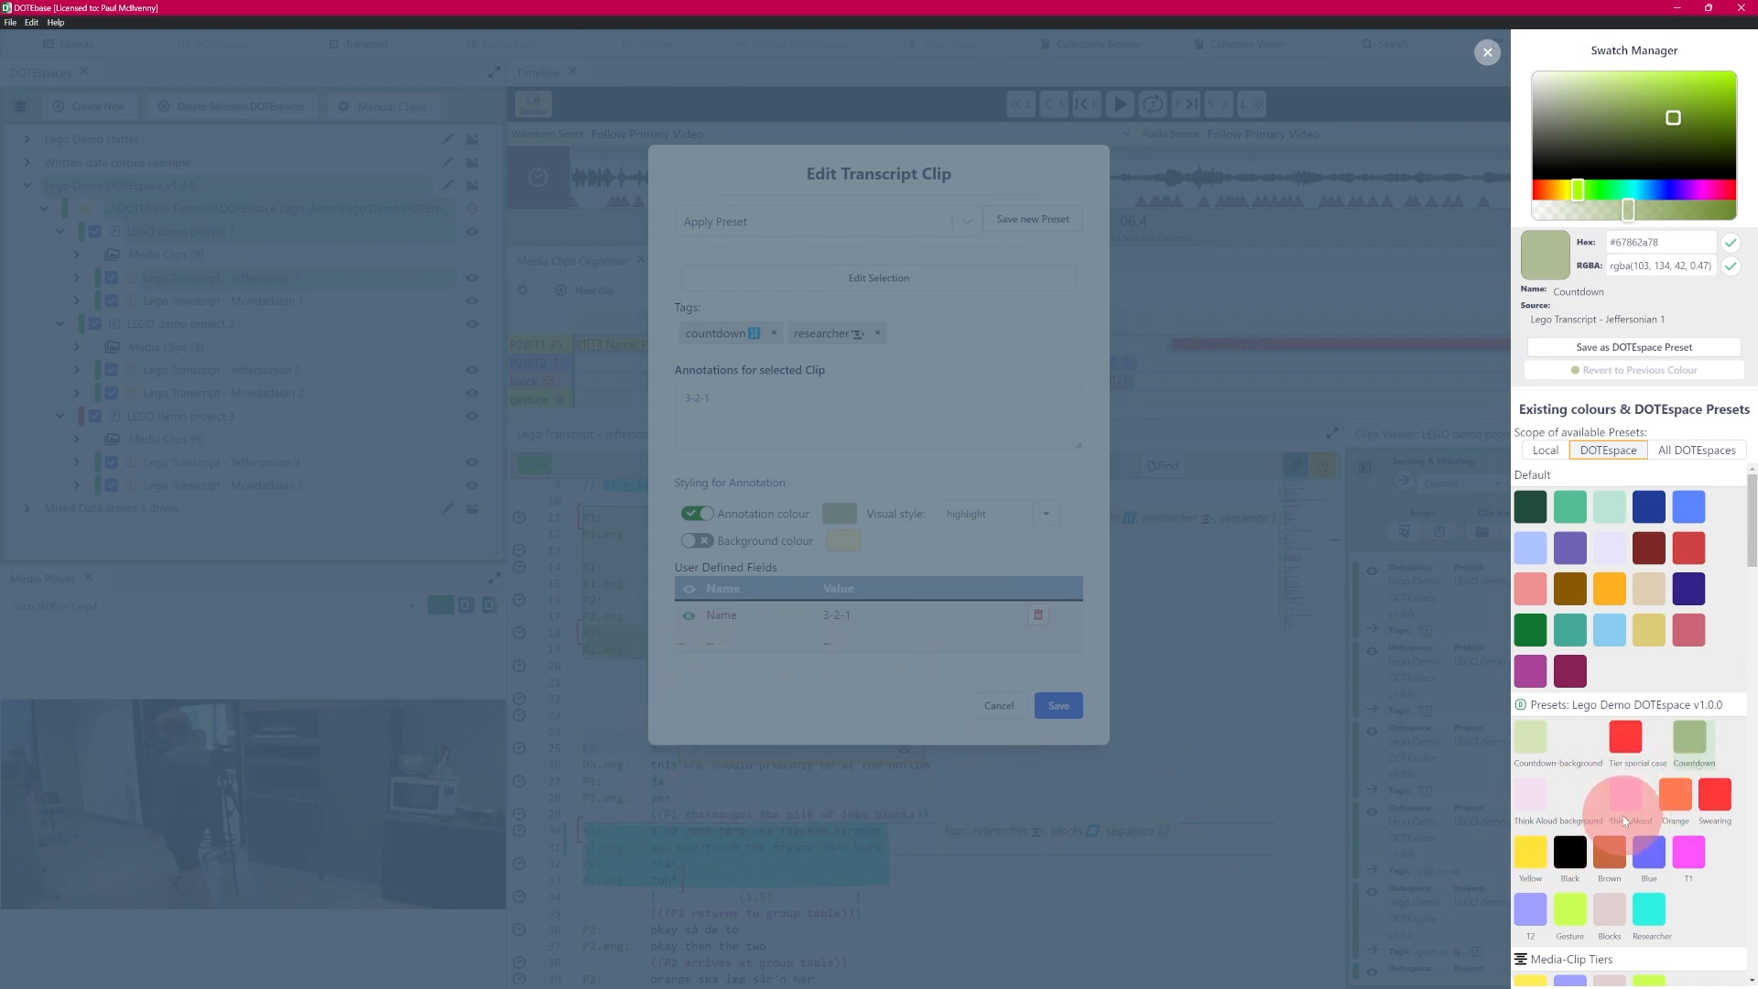
click(919, 704)
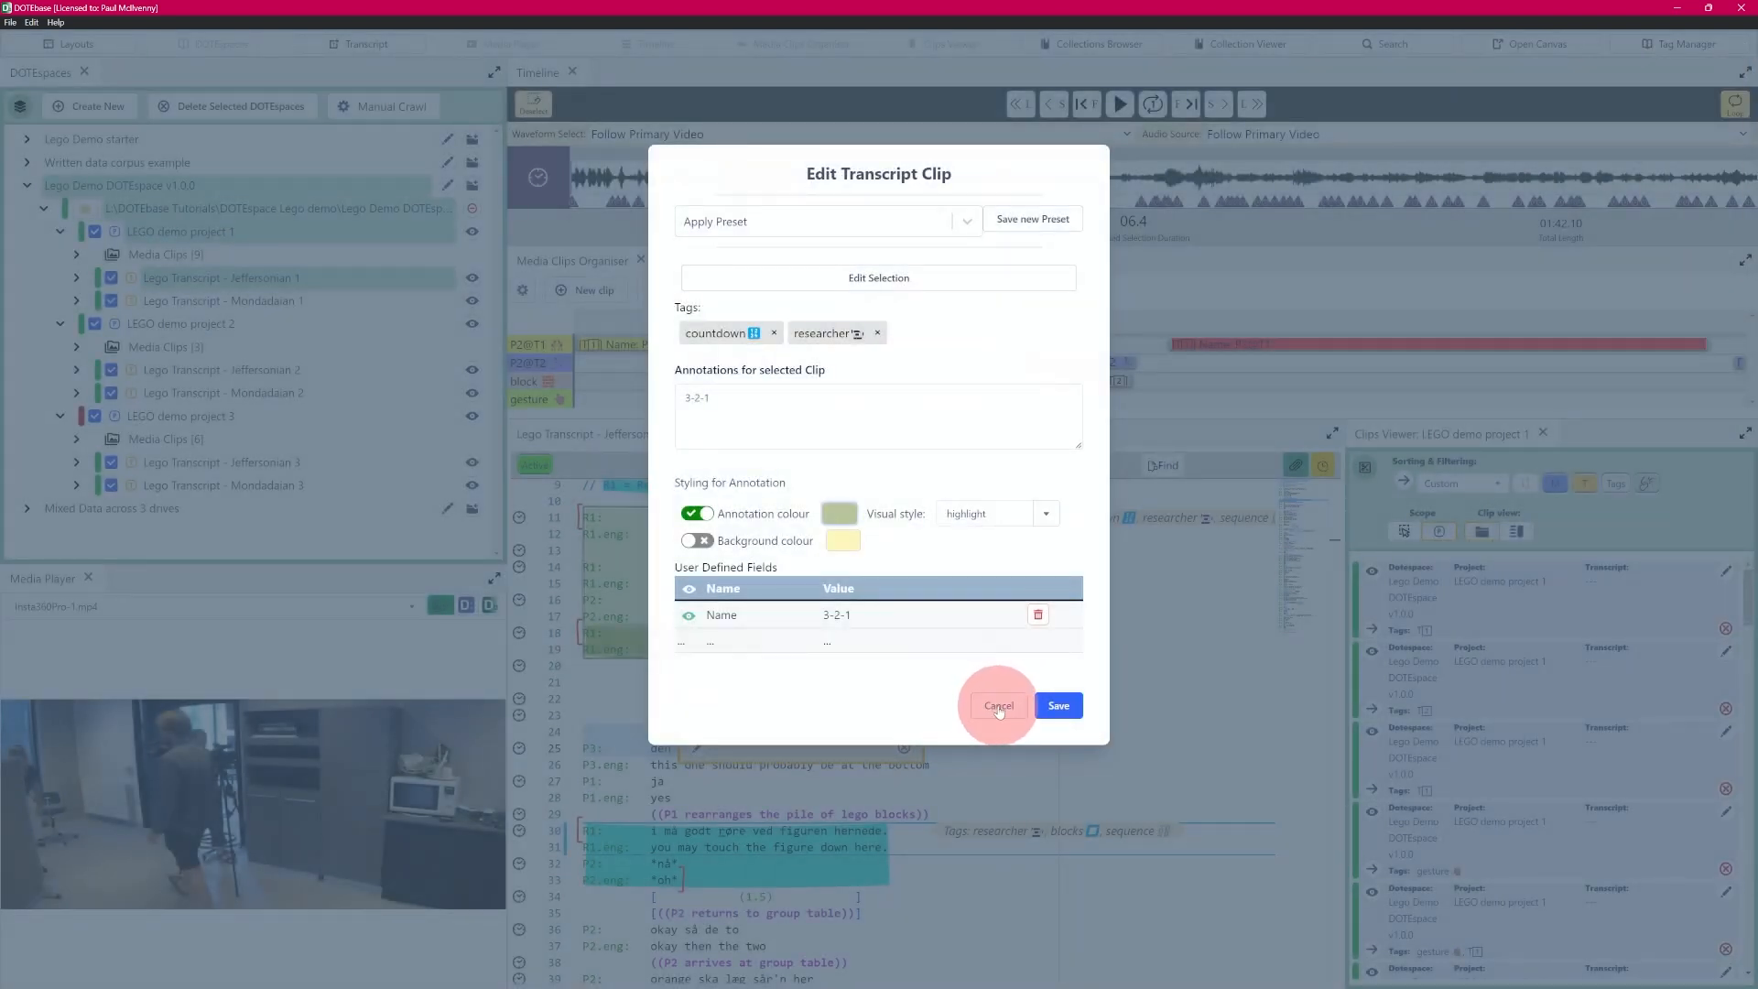